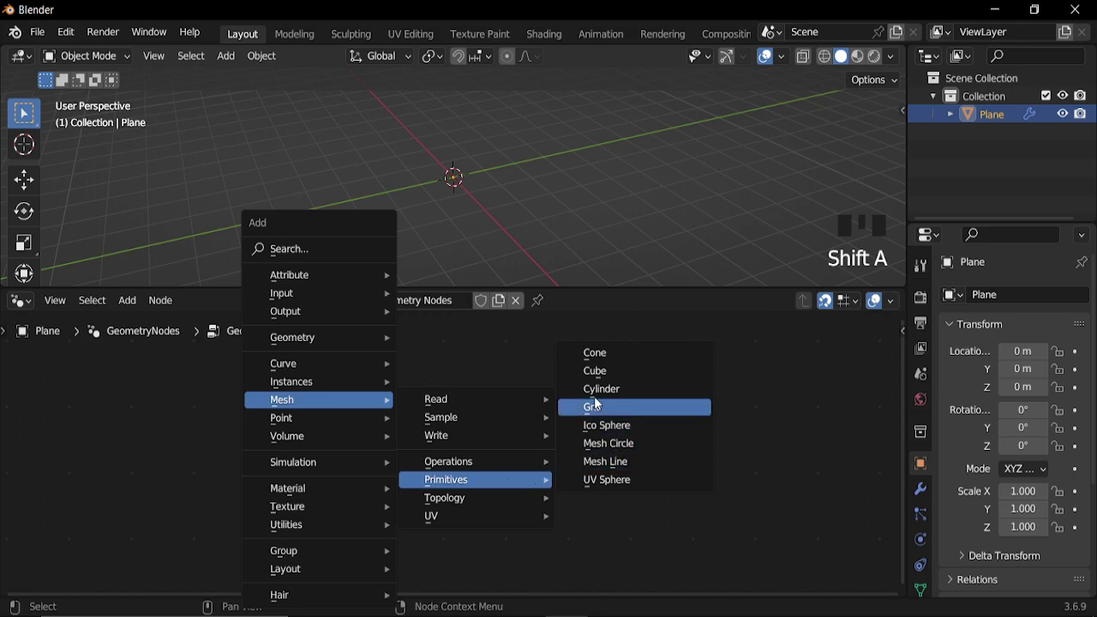
Add a Cube mesh primitive node, connect its Mesh to Group Output's Geometry, and move Group Output away from it
{"action": "left_click", "coordinate": [593, 372]}
{"action": "left_click", "coordinate": [291, 403]}
{"action": "right_click_drag", "start_coordinate": [291, 402], "coordinate": [608, 412], "text": "alt"}
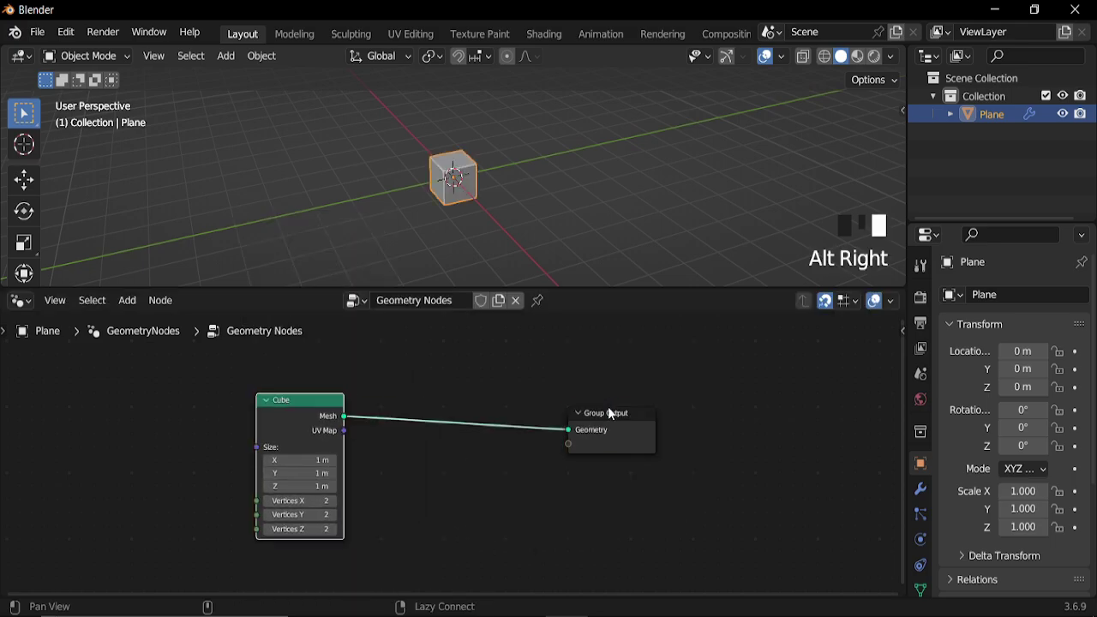
{"action": "left_click_drag", "start_coordinate": [608, 413], "coordinate": [635, 401]}
Turn on the Wireframe overlay for the 3D viewport
{"action": "scroll", "coordinate": [505, 224], "scroll_direction": "up", "scroll_amount": 3}
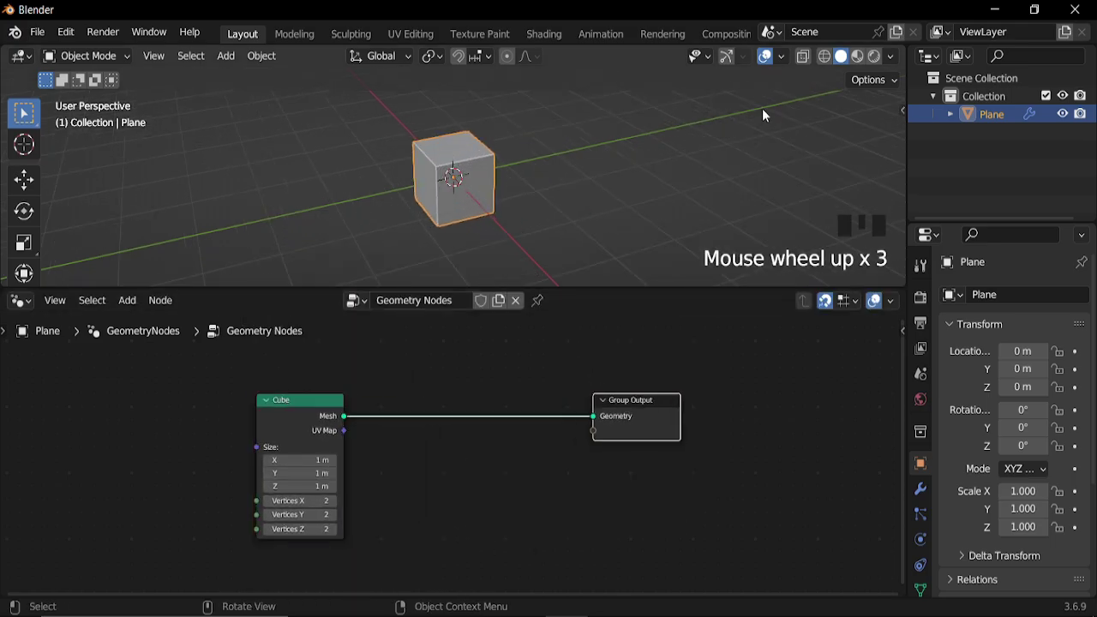
{"action": "left_click", "coordinate": [781, 57]}
{"action": "left_click", "coordinate": [677, 361]}
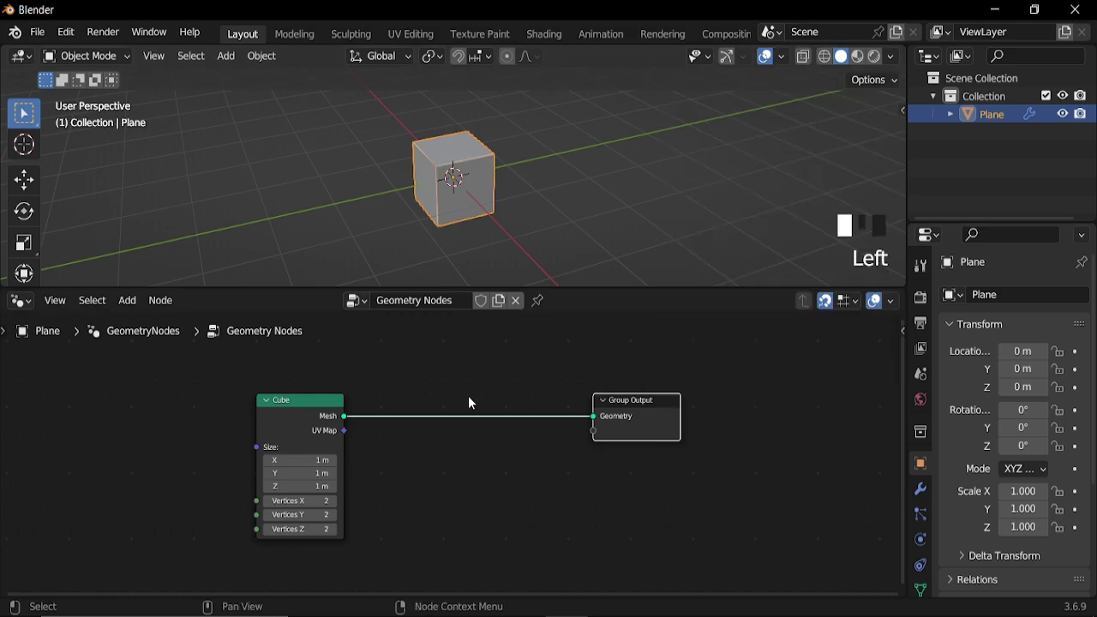
Insert an Extrude Mesh node between Cube and Group Output and set its Offset Scale to 0.41
{"action": "key", "text": "shift+a"}
{"action": "mouse_move", "coordinate": [394, 399]}
{"action": "mouse_move", "coordinate": [549, 463]}
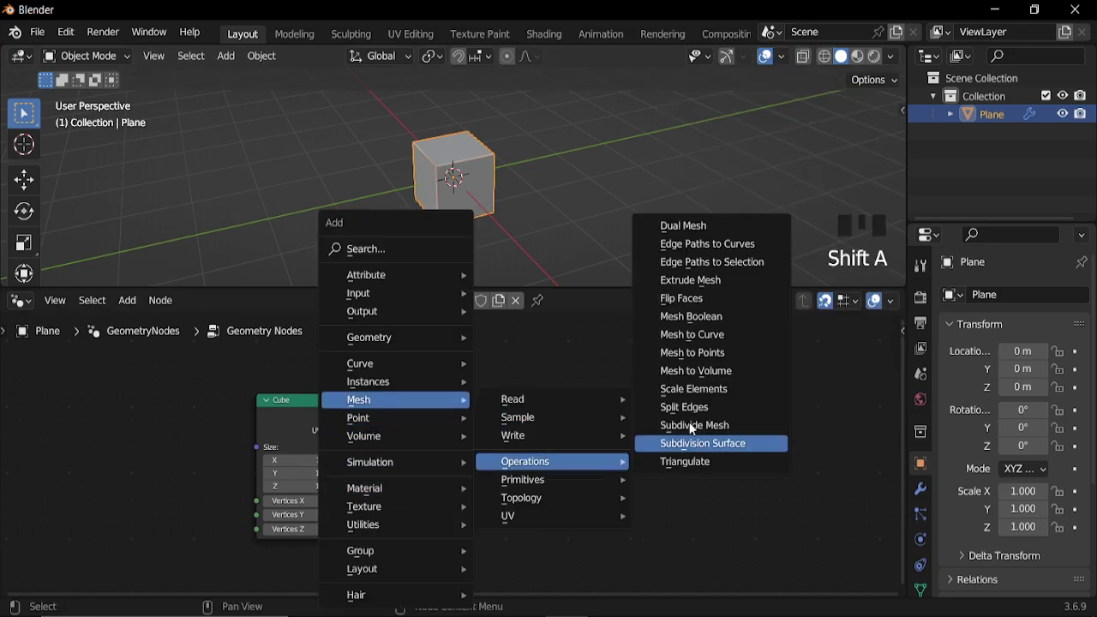
{"action": "left_click", "coordinate": [714, 281]}
{"action": "left_click", "coordinate": [447, 438]}
{"action": "scroll", "coordinate": [447, 439], "scroll_direction": "up", "scroll_amount": 3}
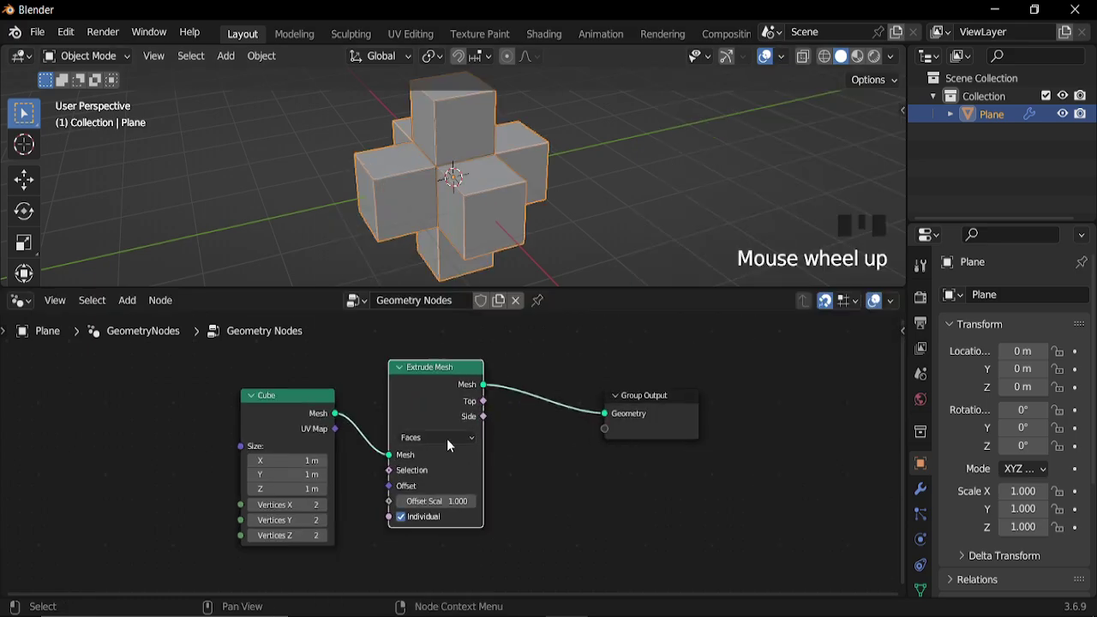
{"action": "left_click_drag", "start_coordinate": [462, 508], "coordinate": [509, 483], "text": "shift"}
Move Group Output farther away and insert a Scale Elements node between Extrude Mesh and Group Output
{"action": "middle_click_drag", "start_coordinate": [509, 483], "coordinate": [406, 475]}
{"action": "left_click_drag", "start_coordinate": [506, 377], "coordinate": [712, 441]}
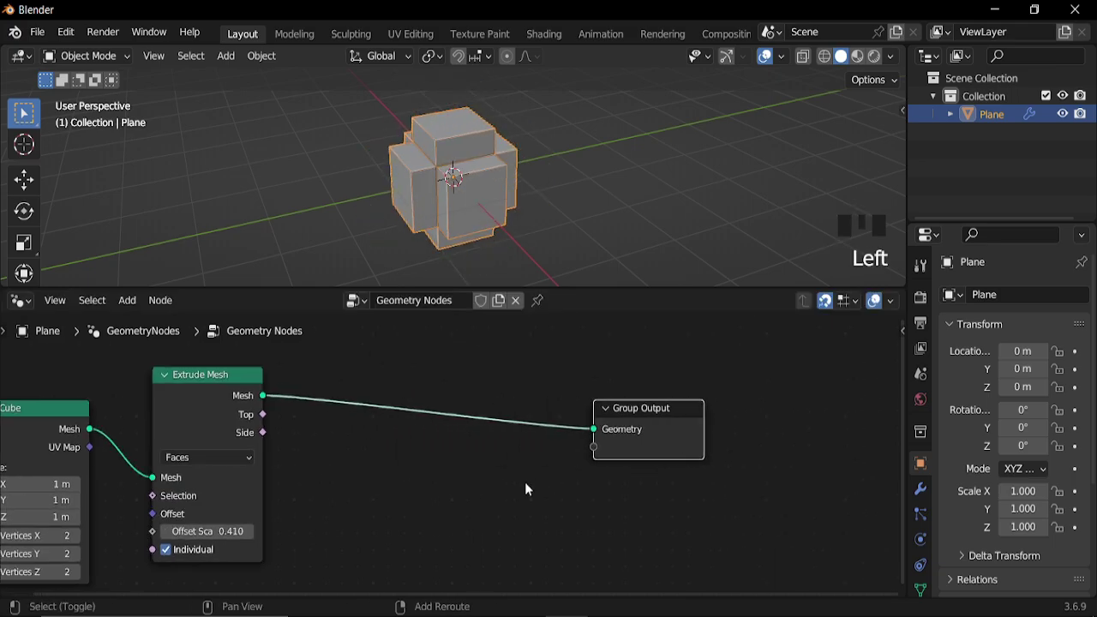
{"action": "key", "text": "shift+a"}
{"action": "mouse_move", "coordinate": [470, 400]}
{"action": "mouse_move", "coordinate": [597, 459]}
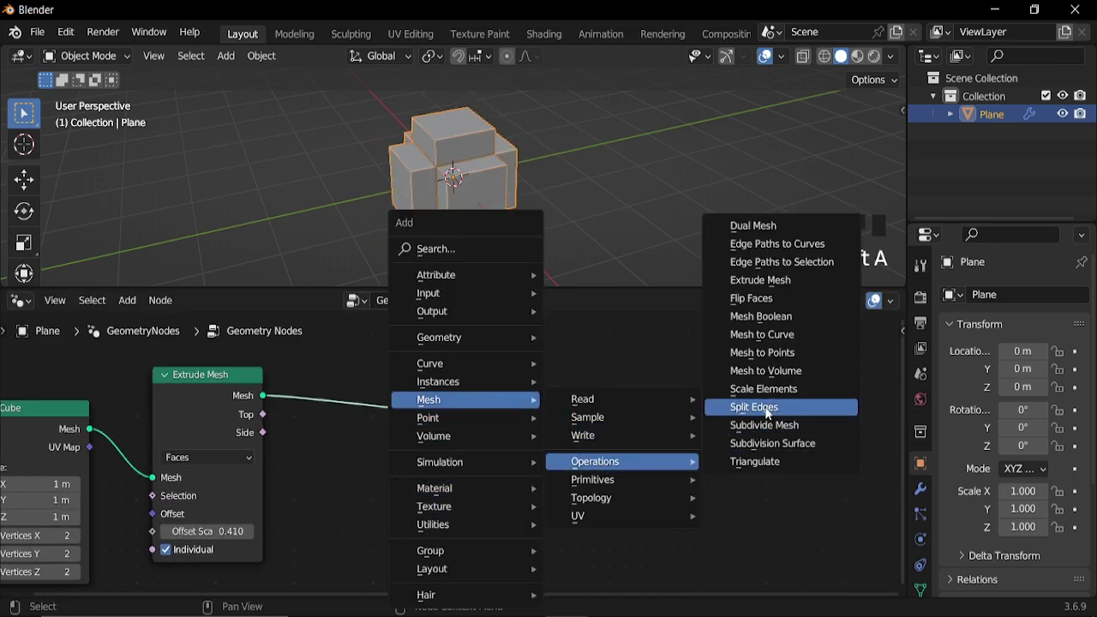
{"action": "left_click", "coordinate": [764, 391]}
{"action": "left_click", "coordinate": [408, 352]}
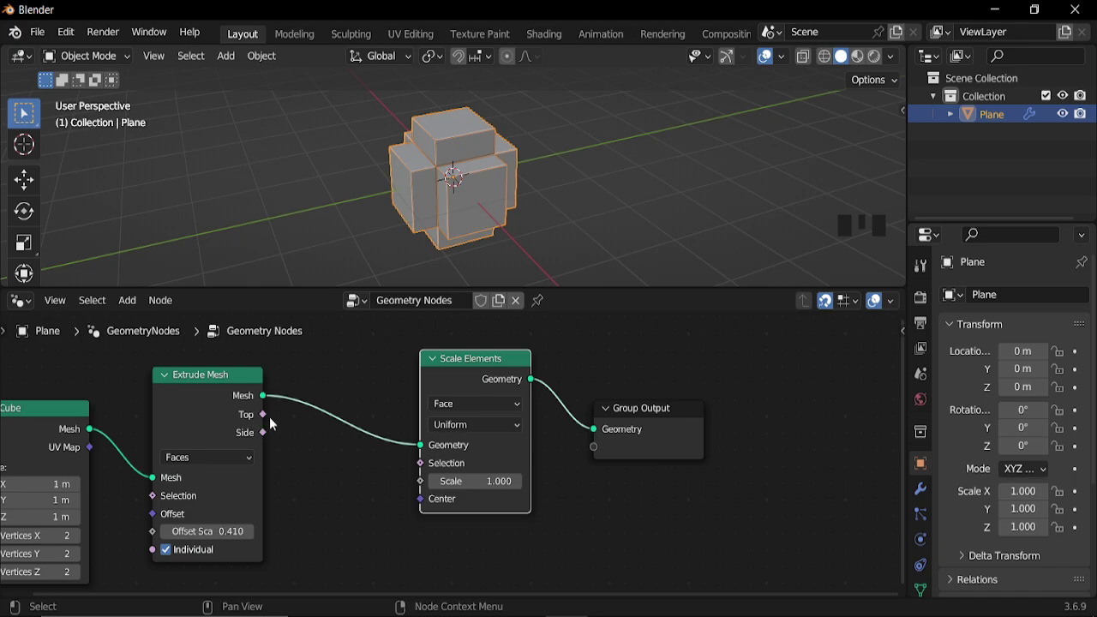
Connect Extrude Mesh's Top to Scale Elements' Selection and set the Scale Elements scale to 0.31
{"action": "left_click_drag", "start_coordinate": [271, 418], "coordinate": [427, 464]}
{"action": "middle_click_drag", "start_coordinate": [511, 500], "coordinate": [478, 470]}
{"action": "scroll", "coordinate": [479, 471], "scroll_direction": "up", "scroll_amount": 1}
{"action": "left_click_drag", "start_coordinate": [468, 449], "coordinate": [432, 450], "text": "shift"}
{"action": "scroll", "coordinate": [487, 470], "scroll_direction": "up", "scroll_amount": 4}
{"action": "left_click", "coordinate": [468, 449]}
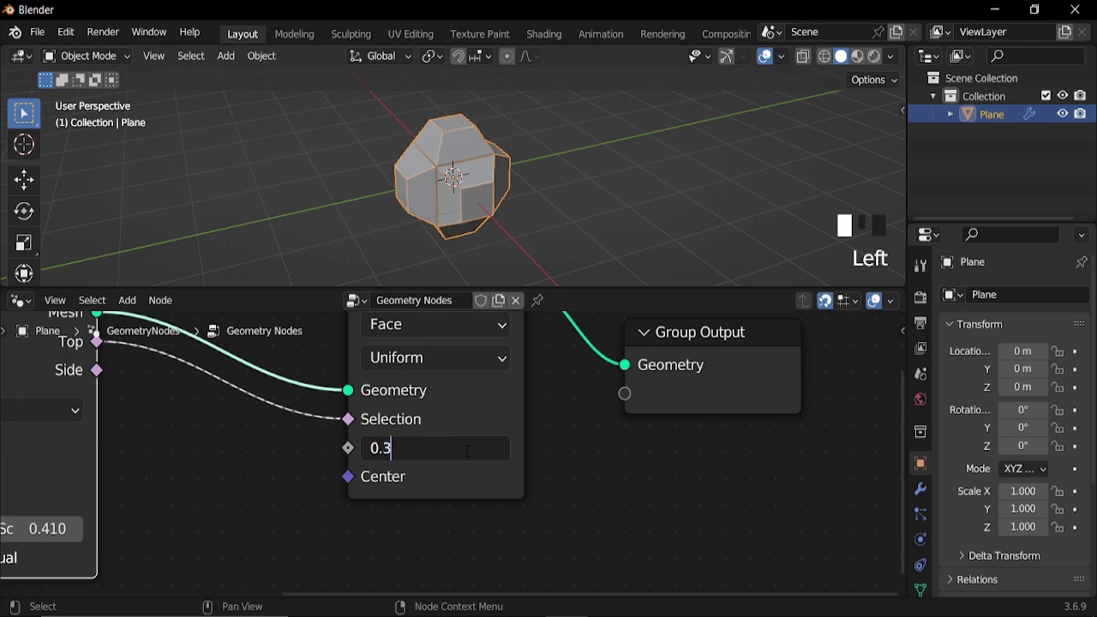
{"action": "type", "text": "0.31"}
{"action": "key", "text": "Return"}
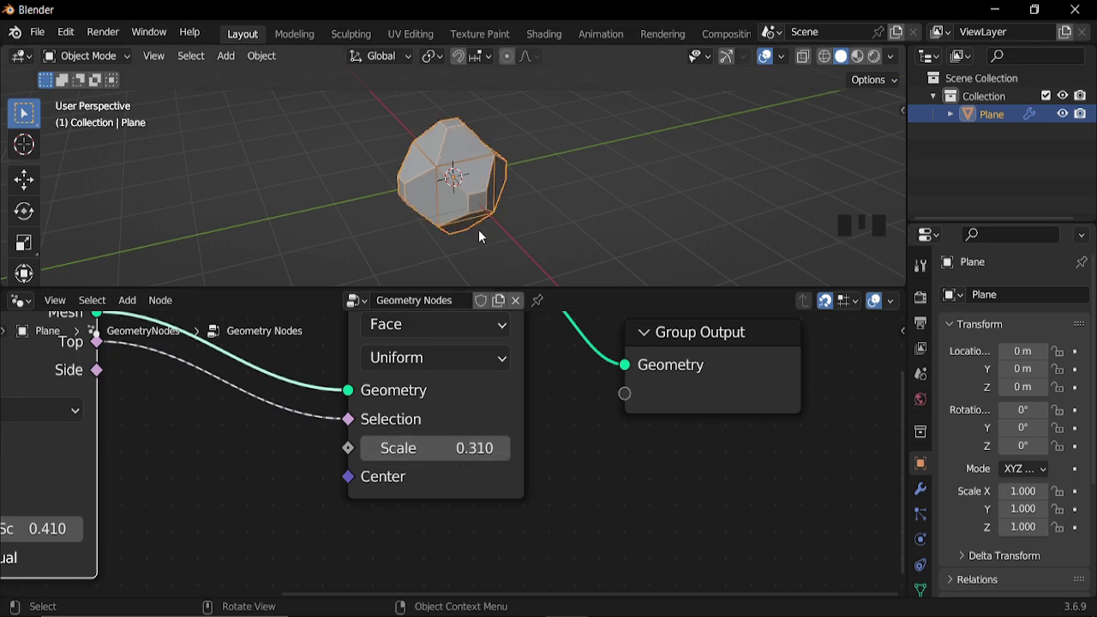
Make room before Group Output and insert a Delete Geometry node between Scale Elements and Group Output
{"action": "scroll", "coordinate": [478, 237], "scroll_direction": "up", "scroll_amount": 2}
{"action": "scroll", "coordinate": [551, 440], "scroll_direction": "down", "scroll_amount": 1}
{"action": "middle_click_drag", "start_coordinate": [552, 441], "coordinate": [472, 460]}
{"action": "left_click_drag", "start_coordinate": [324, 328], "coordinate": [269, 352]}
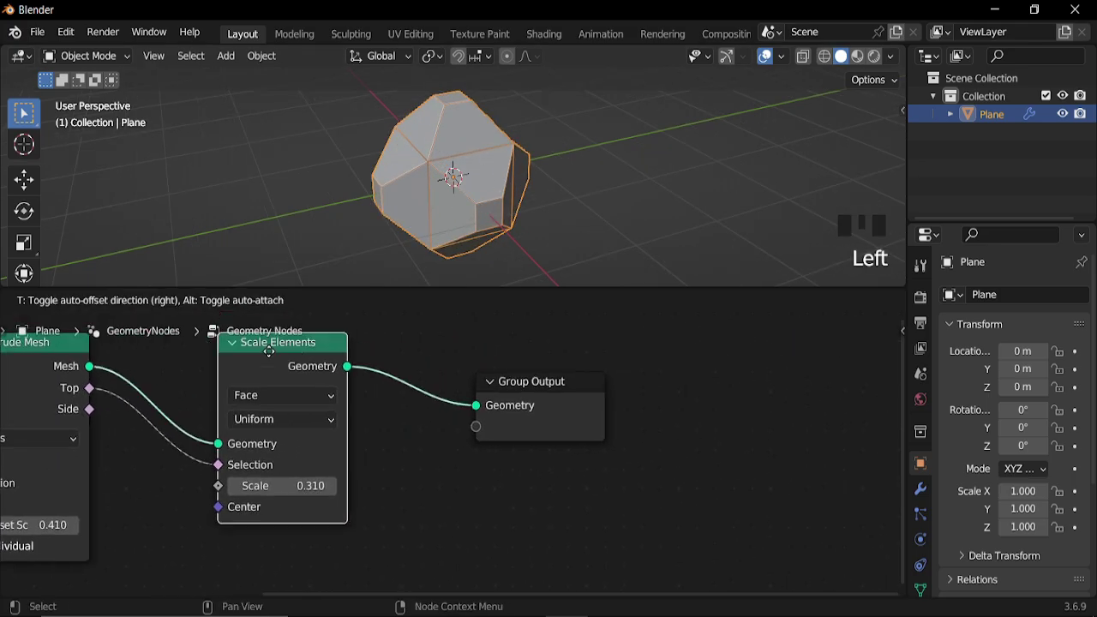
{"action": "left_click_drag", "start_coordinate": [573, 400], "coordinate": [776, 399]}
{"action": "key", "text": "shift+a"}
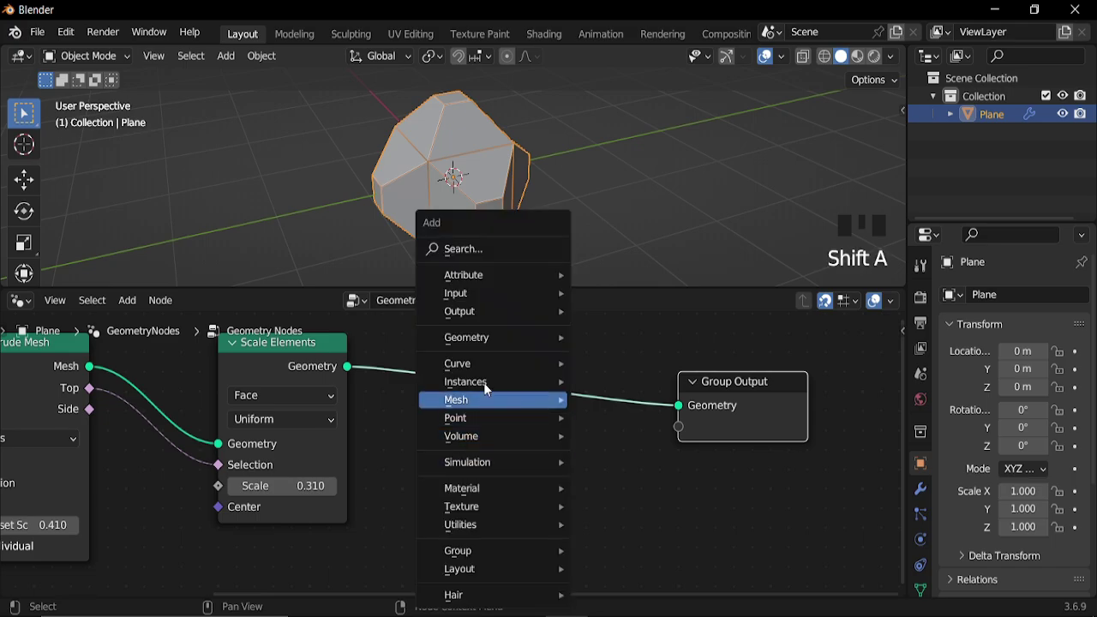
{"action": "mouse_move", "coordinate": [529, 346]}
{"action": "mouse_move", "coordinate": [656, 393]}
{"action": "left_click", "coordinate": [773, 432]}
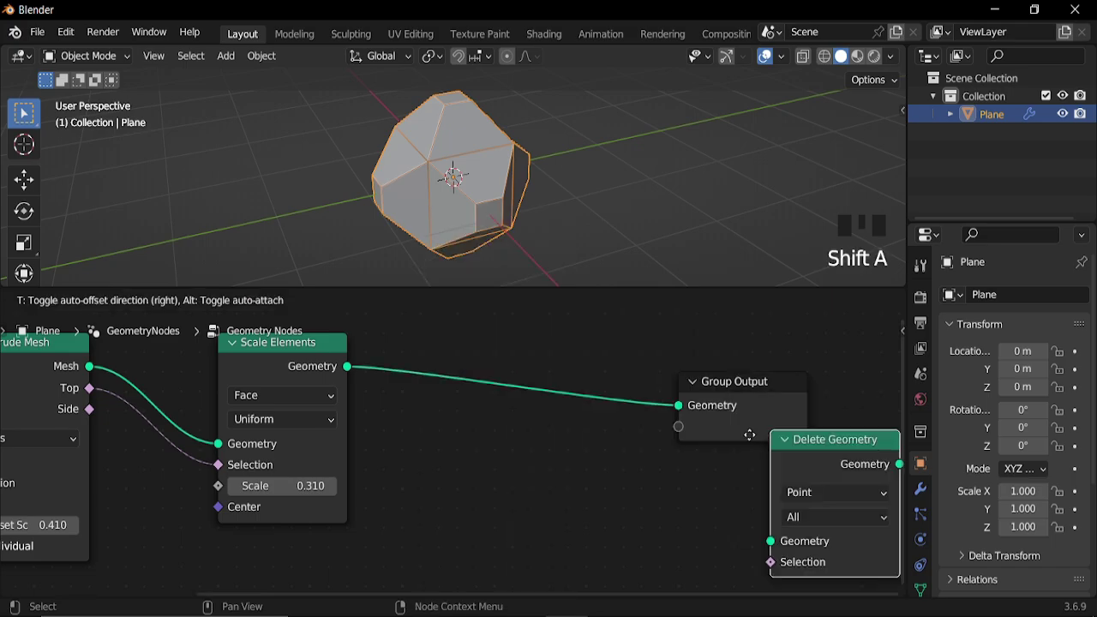
{"action": "left_click", "coordinate": [454, 350]}
Move the Scale Elements node closer to Extrude Mesh and the Delete Geometry node closer to Scale Elements
{"action": "middle_click_drag", "start_coordinate": [341, 399], "coordinate": [535, 399]}
{"action": "left_click_drag", "start_coordinate": [446, 354], "coordinate": [365, 353]}
{"action": "middle_click_drag", "start_coordinate": [517, 386], "coordinate": [344, 382]}
{"action": "left_click_drag", "start_coordinate": [571, 375], "coordinate": [515, 356]}
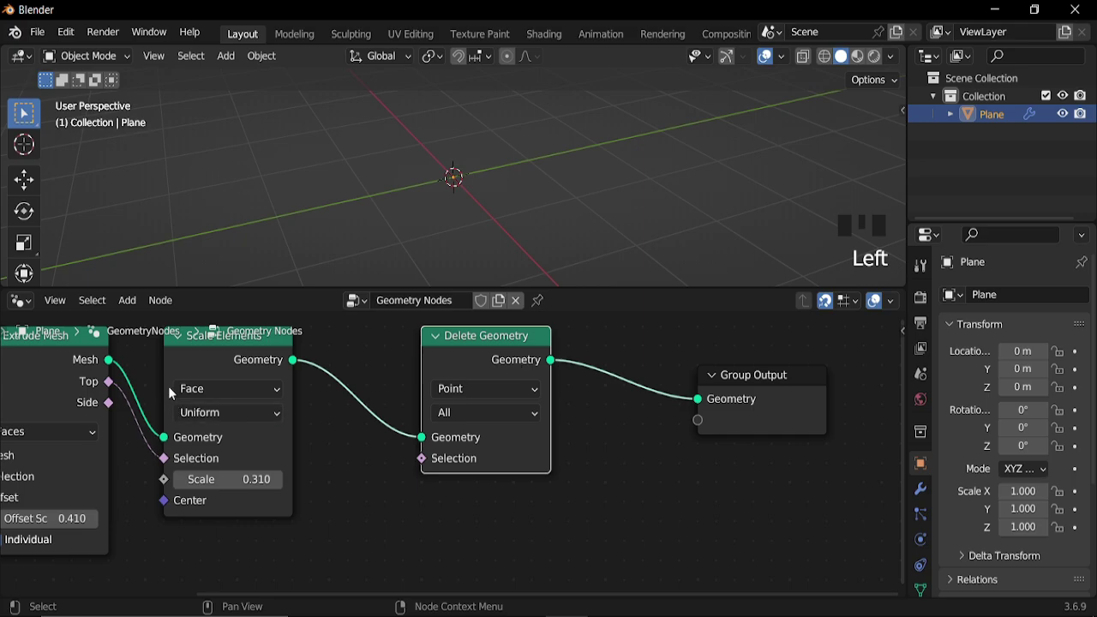
Connect Extrude Mesh's Top to Delete Geometry's Selection and set the Delete Geometry domain to Edge
{"action": "left_click", "coordinate": [128, 390]}
{"action": "left_click_drag", "start_coordinate": [109, 382], "coordinate": [421, 459]}
{"action": "scroll", "coordinate": [455, 259], "scroll_direction": "up", "scroll_amount": 2}
{"action": "left_click", "coordinate": [489, 391]}
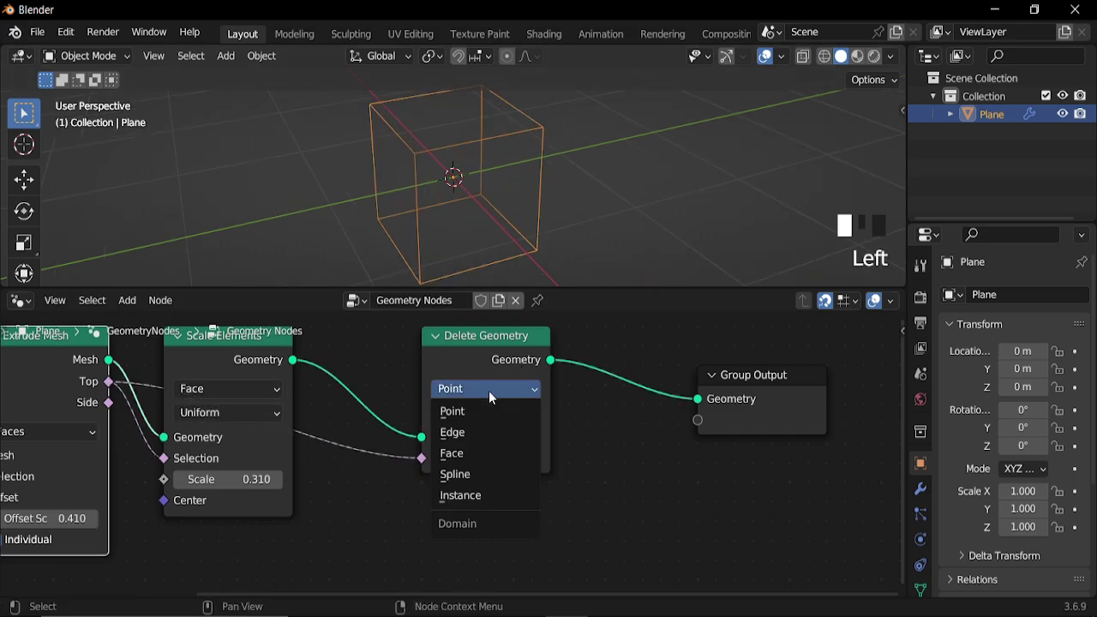
{"action": "left_click", "coordinate": [480, 426]}
{"action": "middle_click_drag", "start_coordinate": [420, 178], "coordinate": [490, 174]}
Set the Extrude Mesh node's Offset Scale to -0.39
{"action": "scroll", "coordinate": [327, 438], "scroll_direction": "down", "scroll_amount": 6}
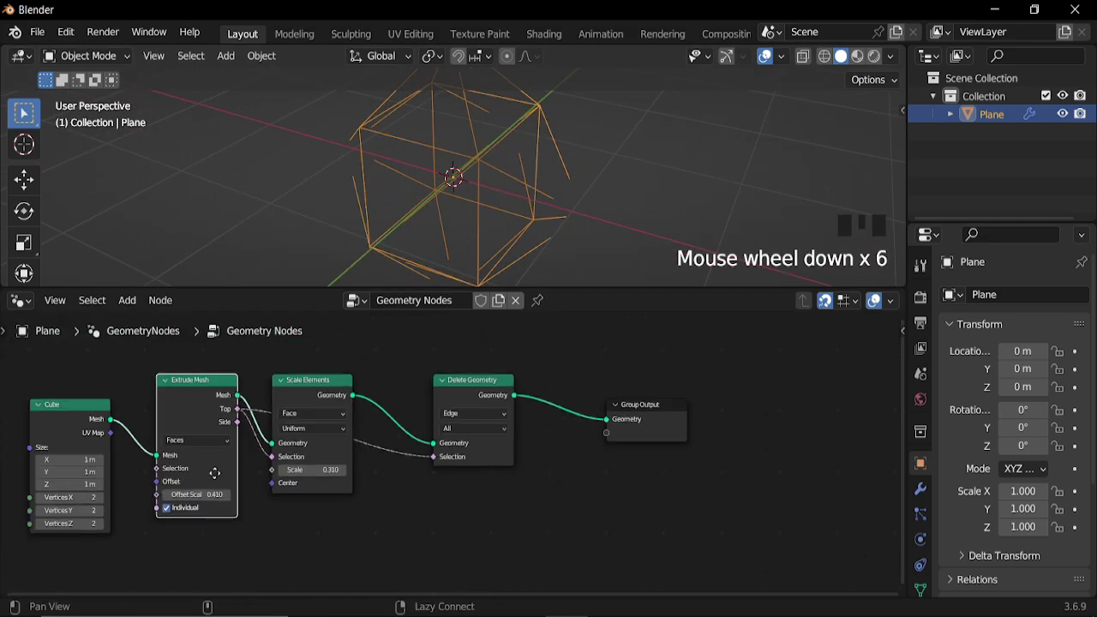
{"action": "middle_click_drag", "start_coordinate": [255, 516], "coordinate": [436, 474]}
{"action": "scroll", "coordinate": [436, 474], "scroll_direction": "up", "scroll_amount": 4}
{"action": "left_click_drag", "start_coordinate": [352, 452], "coordinate": [275, 452], "text": "shift"}
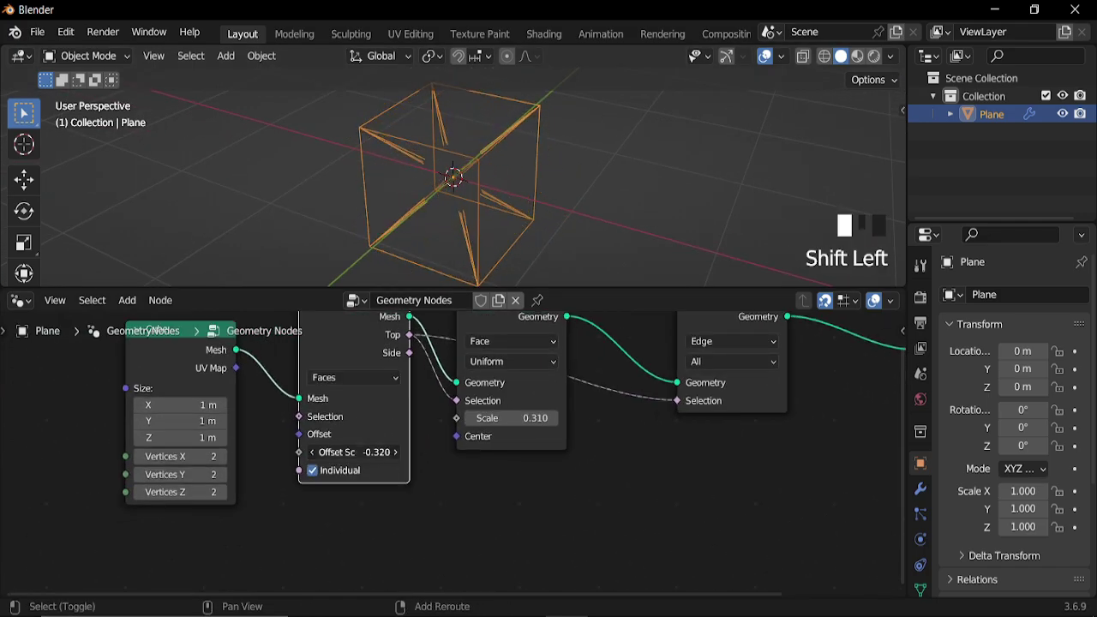
{"action": "middle_click_drag", "start_coordinate": [410, 277], "coordinate": [480, 249]}
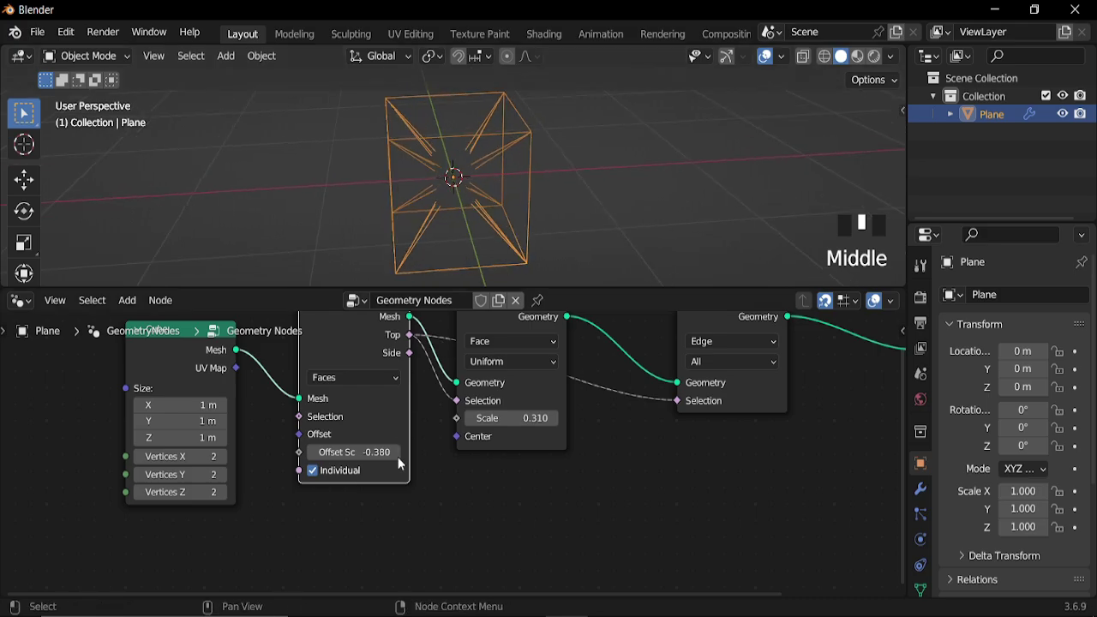
{"action": "middle_click_drag", "start_coordinate": [398, 457], "coordinate": [469, 477]}
{"action": "scroll", "coordinate": [396, 441], "scroll_direction": "up", "scroll_amount": 5}
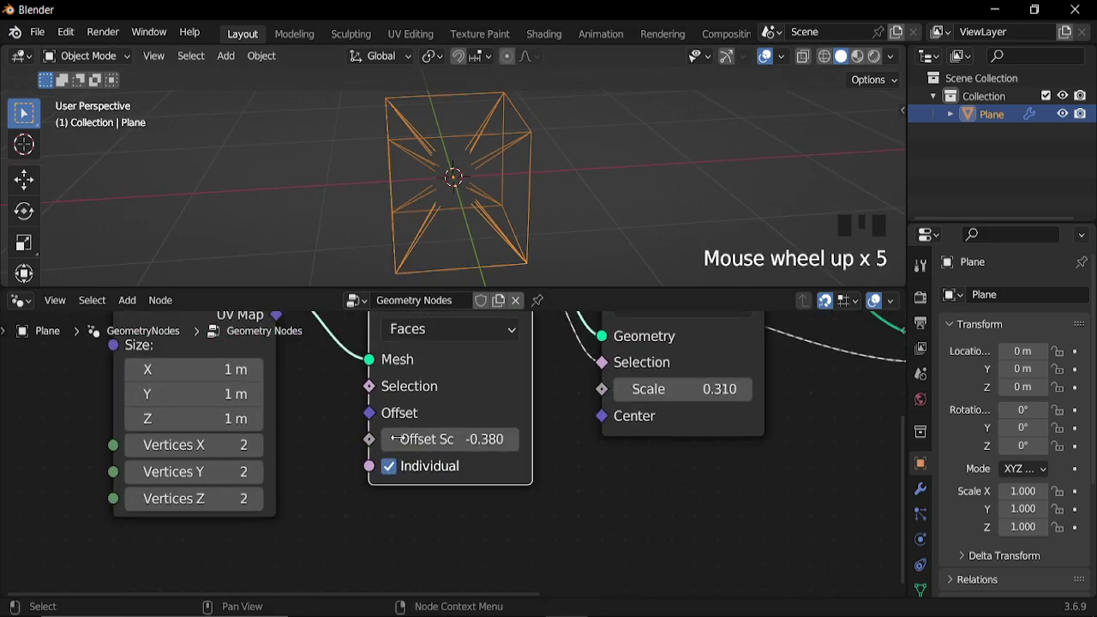
{"action": "left_click", "coordinate": [461, 439]}
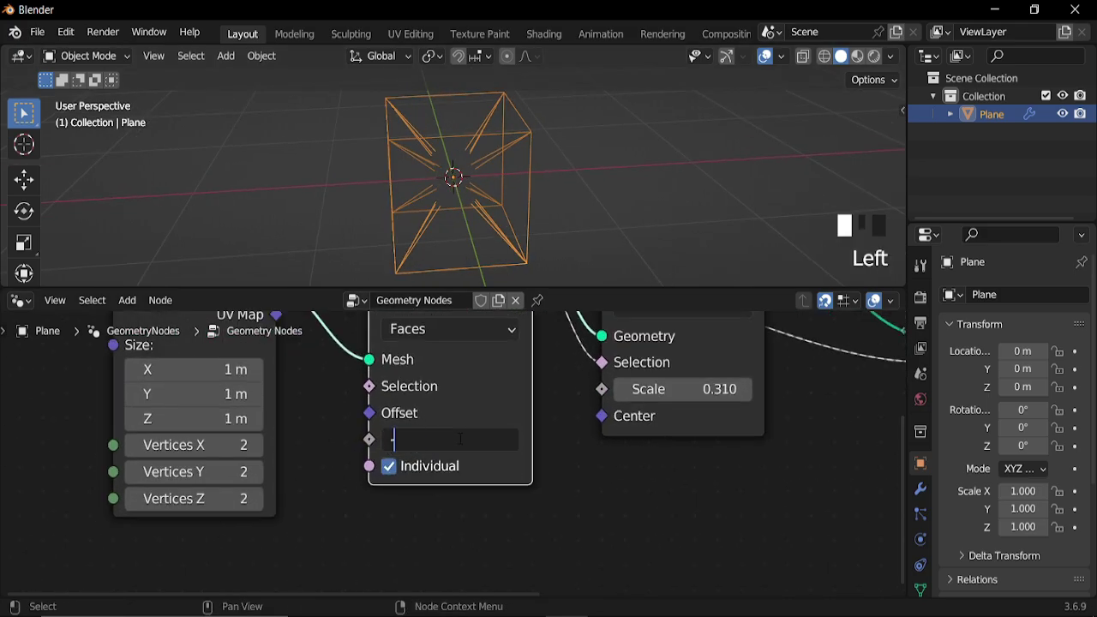
{"action": "key", "text": "Return"}
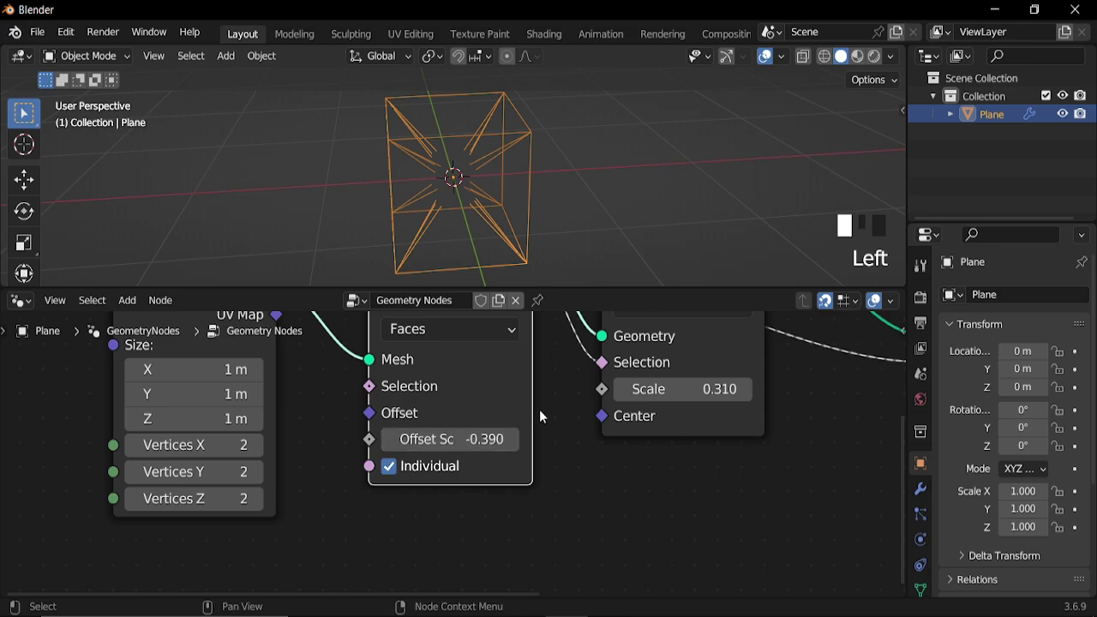
Move Group Output farther away and insert a Set Position node between Delete Geometry and Group Output
{"action": "scroll", "coordinate": [539, 409], "scroll_direction": "down", "scroll_amount": 3}
{"action": "middle_click_drag", "start_coordinate": [546, 435], "coordinate": [334, 471]}
{"action": "left_click_drag", "start_coordinate": [580, 417], "coordinate": [806, 383]}
{"action": "key", "text": "shift+a"}
{"action": "mouse_move", "coordinate": [566, 339]}
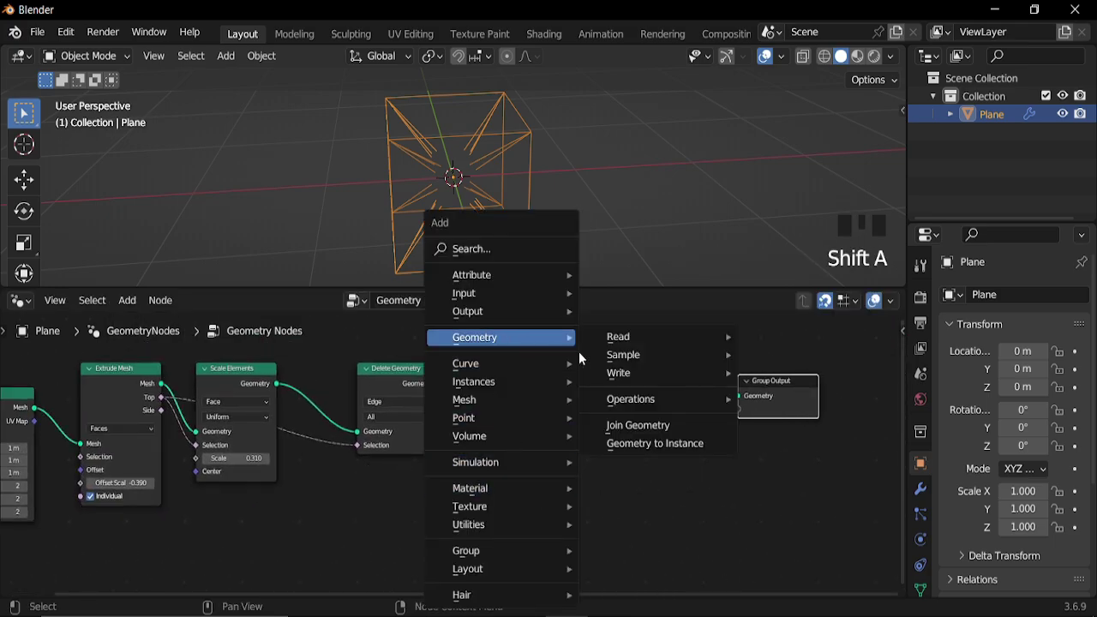
{"action": "left_click", "coordinate": [791, 390]}
{"action": "left_click", "coordinate": [649, 381]}
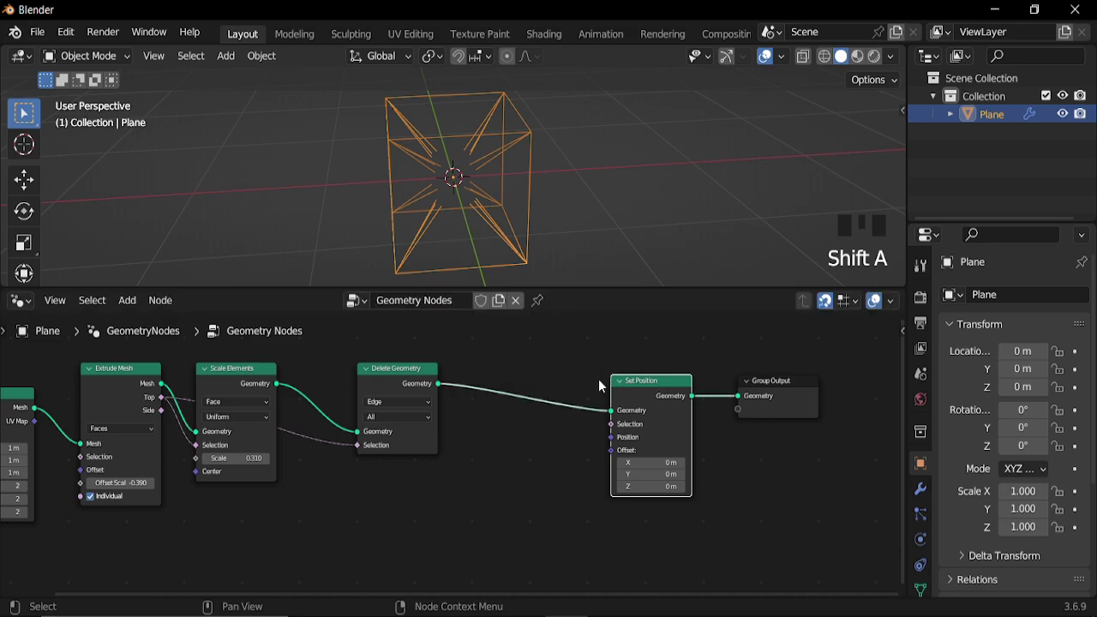
Add a Position input node in the free space below the Scale Elements and Delete Geometry nodes
{"action": "middle_click_drag", "start_coordinate": [479, 511], "coordinate": [521, 464]}
{"action": "scroll", "coordinate": [521, 464], "scroll_direction": "up", "scroll_amount": 2}
{"action": "key", "text": "shift+a"}
{"action": "mouse_move", "coordinate": [503, 338]}
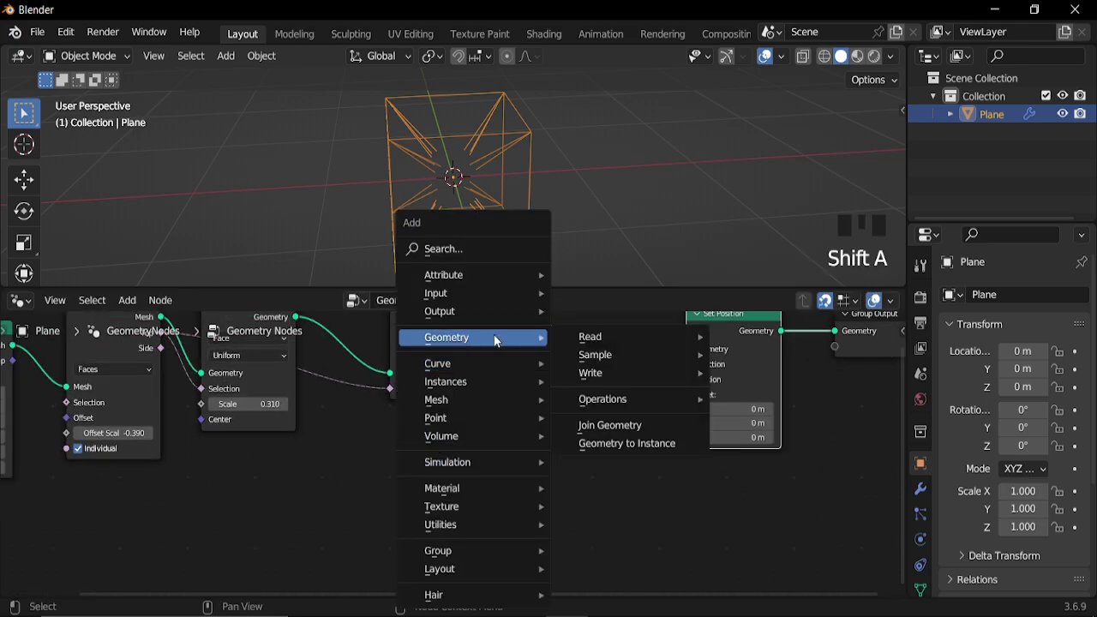
{"action": "mouse_move", "coordinate": [703, 342]}
{"action": "left_click", "coordinate": [755, 409]}
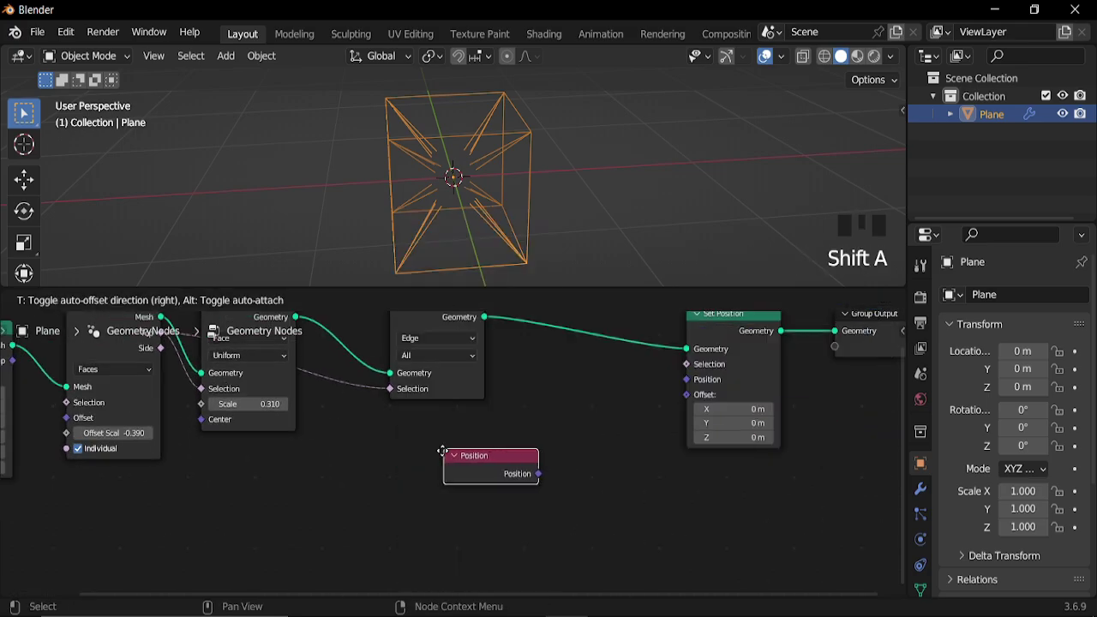
{"action": "left_click", "coordinate": [334, 467]}
Search for the Vector Rotate node and place it beside the Position node
{"action": "key", "text": "shift+a"}
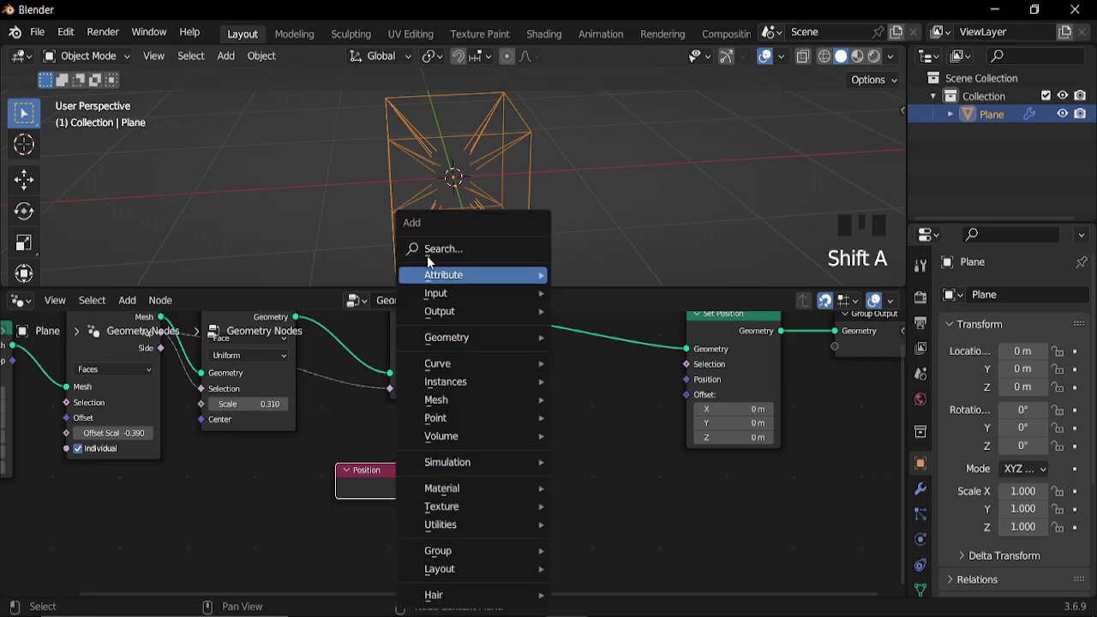
{"action": "left_click", "coordinate": [429, 253]}
{"action": "type", "text": "vec"}
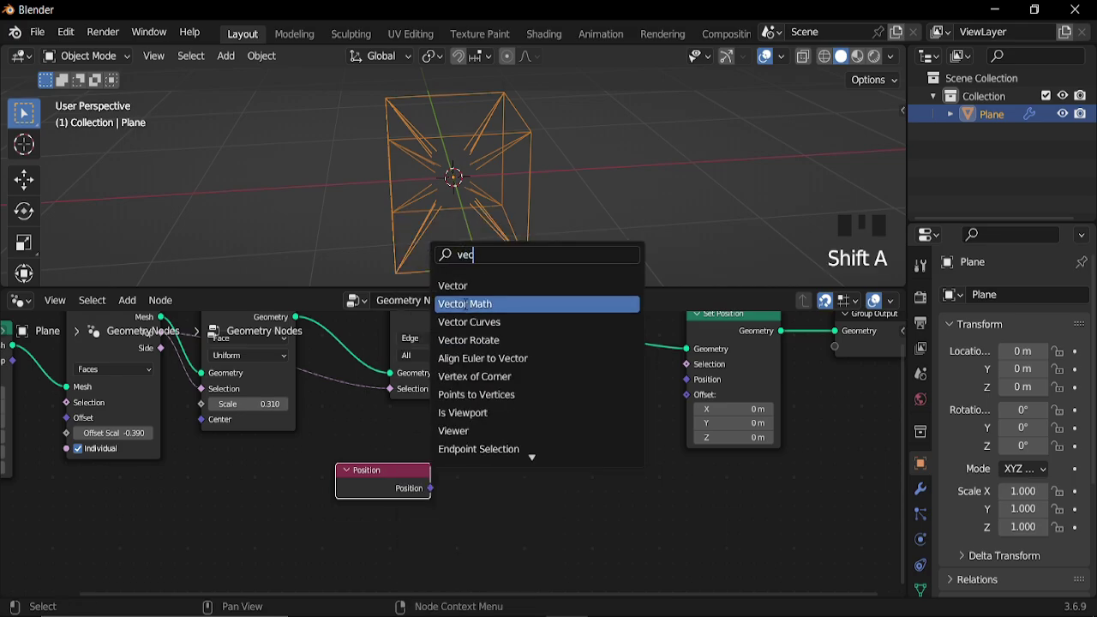
{"action": "left_click", "coordinate": [488, 341]}
{"action": "left_click", "coordinate": [567, 494]}
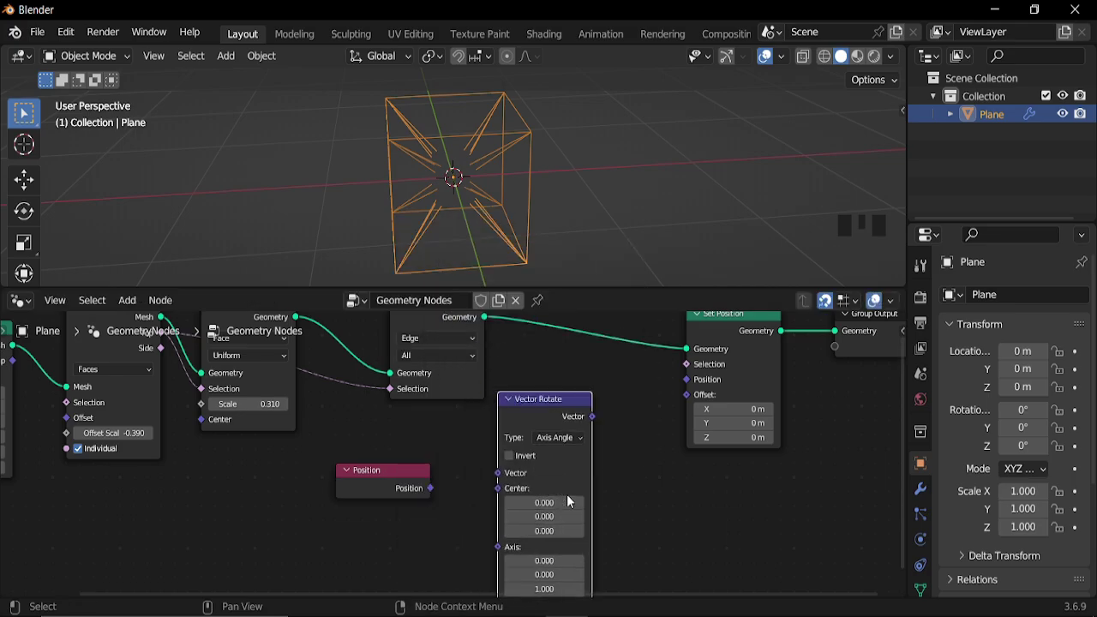
Connect Position to Vector Rotate's Vector input and its Vector output to Set Position's Offset
{"action": "scroll", "coordinate": [459, 479], "scroll_direction": "up", "scroll_amount": 2}
{"action": "right_click_drag", "start_coordinate": [403, 487], "coordinate": [500, 463], "text": "alt"}
{"action": "middle_click_drag", "start_coordinate": [600, 412], "coordinate": [473, 430]}
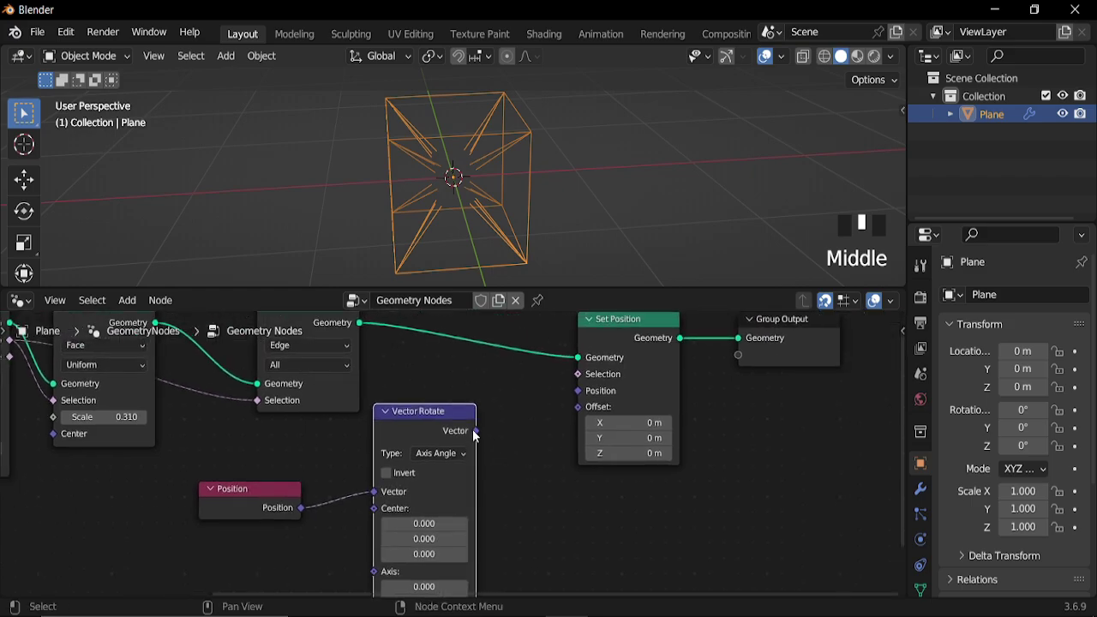
{"action": "left_click_drag", "start_coordinate": [476, 430], "coordinate": [583, 406]}
Try a Vector Rotate angle of about -17.1° and undo the change
{"action": "scroll", "coordinate": [453, 215], "scroll_direction": "down", "scroll_amount": 2}
{"action": "middle_click_drag", "start_coordinate": [506, 467], "coordinate": [570, 312]}
{"action": "left_click", "coordinate": [483, 482]}
{"action": "left_click_drag", "start_coordinate": [482, 482], "coordinate": [342, 470]}
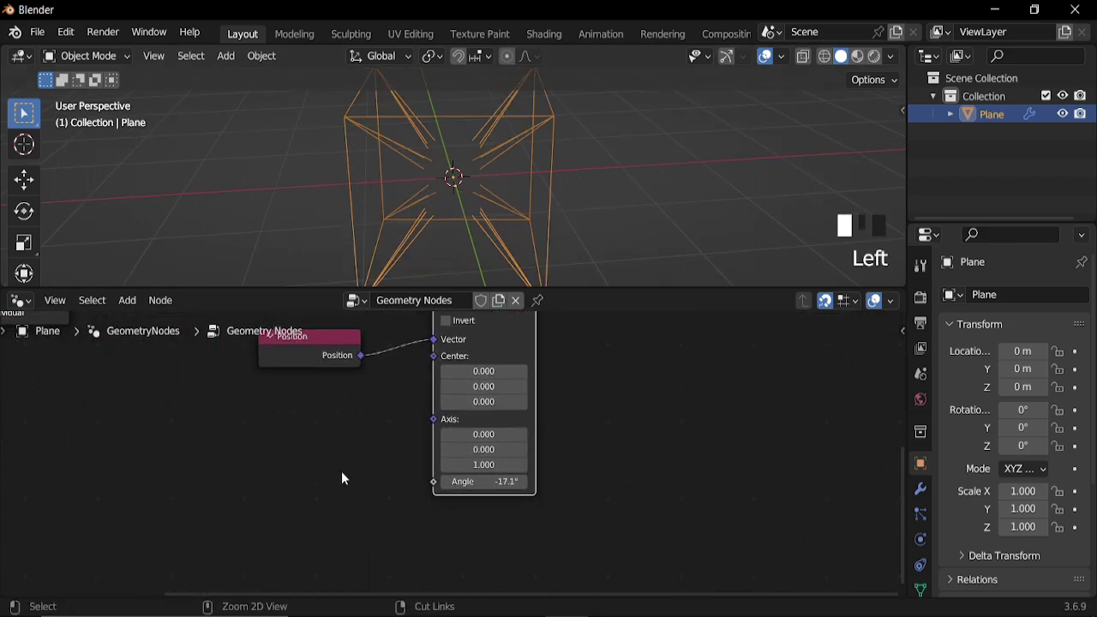
{"action": "key", "text": "ctrl+z"}
Add a Normal input node below Position and connect it to Vector Rotate's Axis
{"action": "key", "text": "shift+a"}
{"action": "mouse_move", "coordinate": [352, 337]}
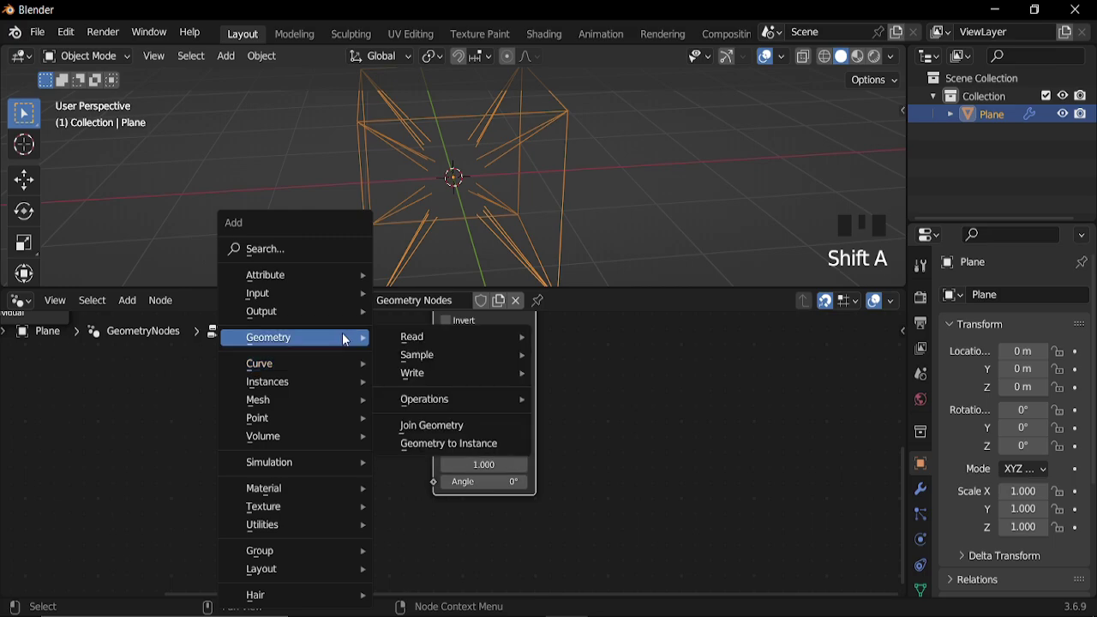
{"action": "mouse_move", "coordinate": [455, 337]}
{"action": "left_click", "coordinate": [582, 392]}
{"action": "left_click", "coordinate": [248, 417]}
{"action": "scroll", "coordinate": [389, 448], "scroll_direction": "up", "scroll_amount": 2}
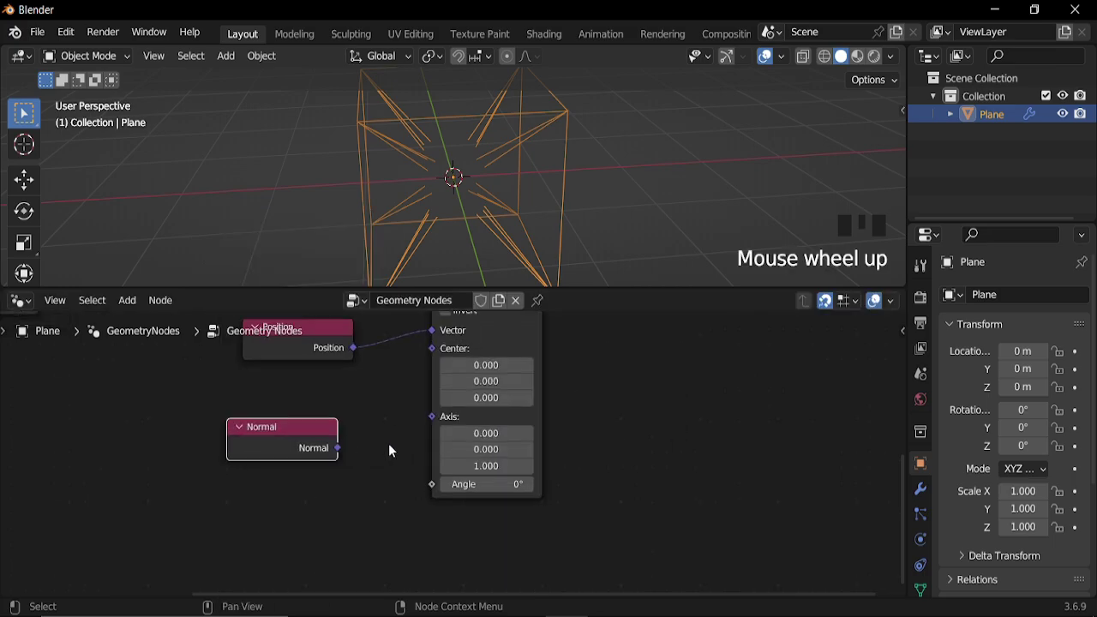
{"action": "left_click_drag", "start_coordinate": [327, 447], "coordinate": [430, 413]}
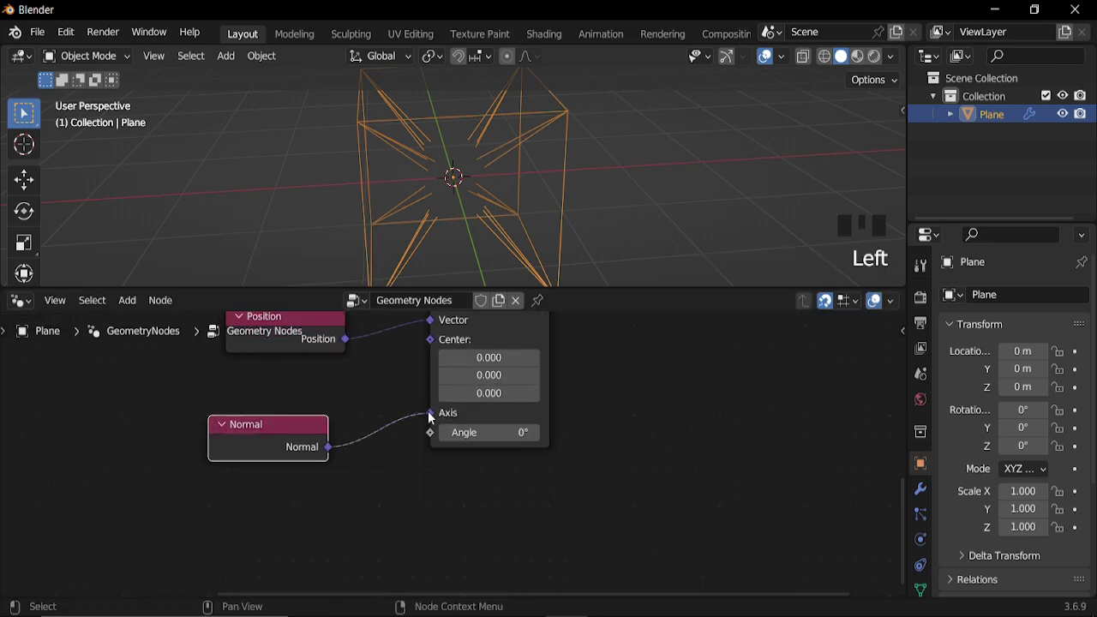
Try a negative Vector Rotate angle of about -7° around the Normal axis
{"action": "left_click", "coordinate": [501, 432]}
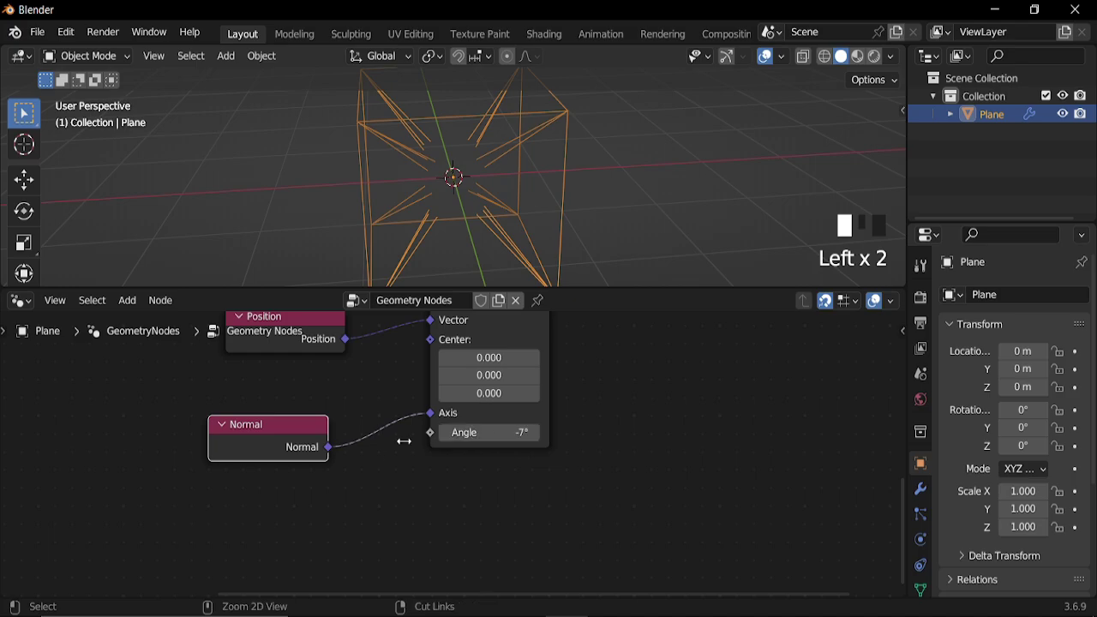
{"action": "scroll", "coordinate": [331, 421], "scroll_direction": "down", "scroll_amount": 5}
{"action": "middle_click_drag", "start_coordinate": [331, 421], "coordinate": [418, 437]}
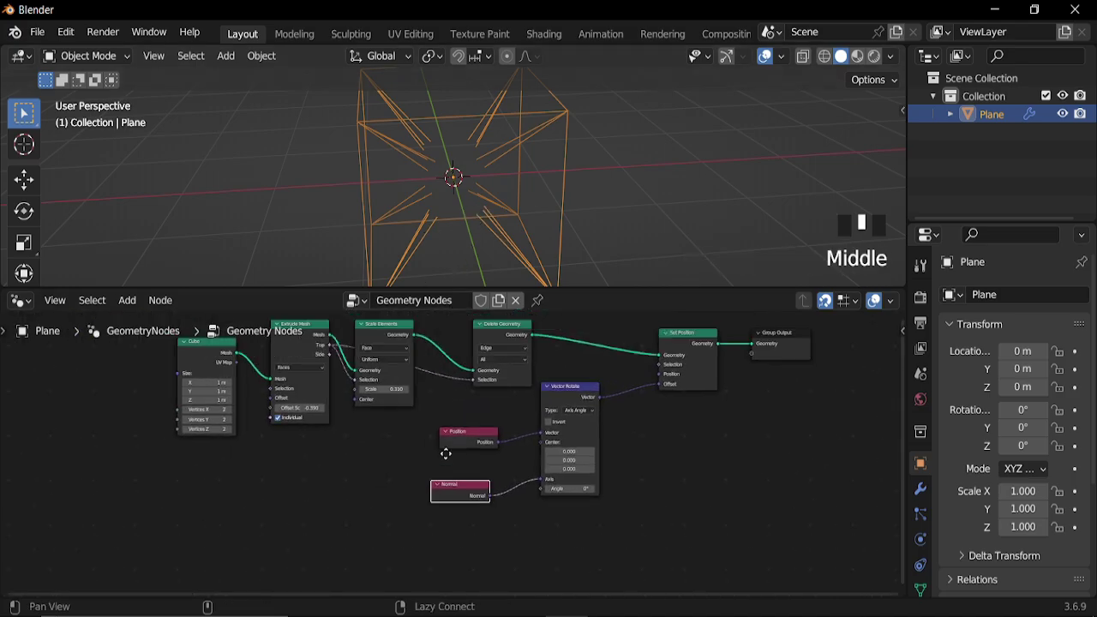
Make room beside the Cube node and insert a Capture Attribute node between Cube and Extrude Mesh
{"action": "scroll", "coordinate": [418, 437], "scroll_direction": "up", "scroll_amount": 2}
{"action": "left_click_drag", "start_coordinate": [387, 387], "coordinate": [206, 392]}
{"action": "key", "text": "shift+a"}
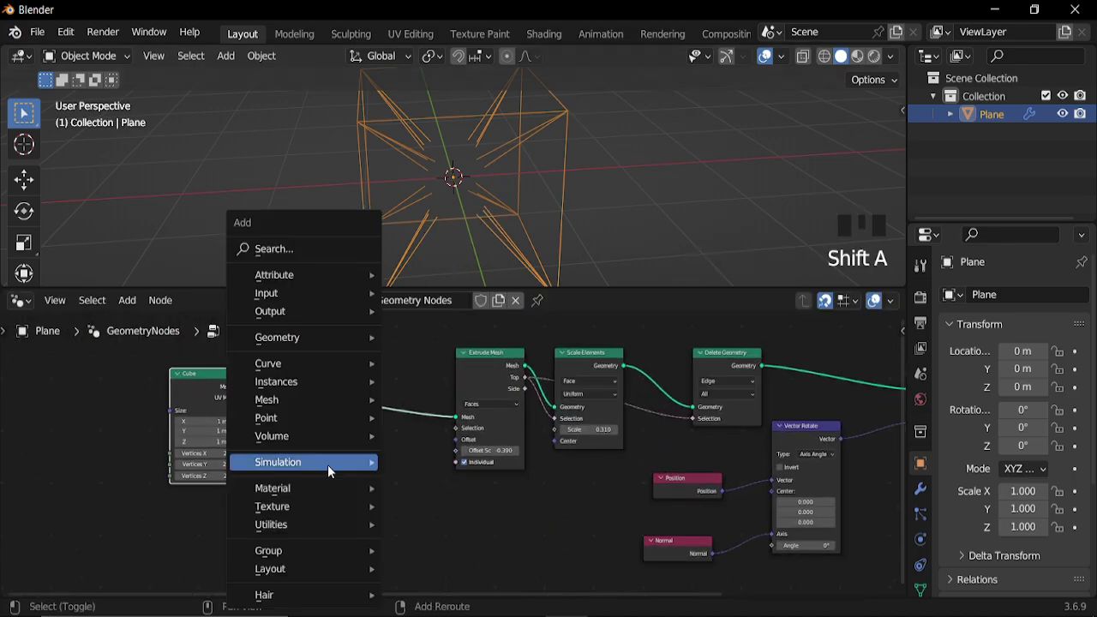
{"action": "mouse_move", "coordinate": [360, 274]}
{"action": "left_click", "coordinate": [426, 338]}
{"action": "left_click", "coordinate": [369, 381]}
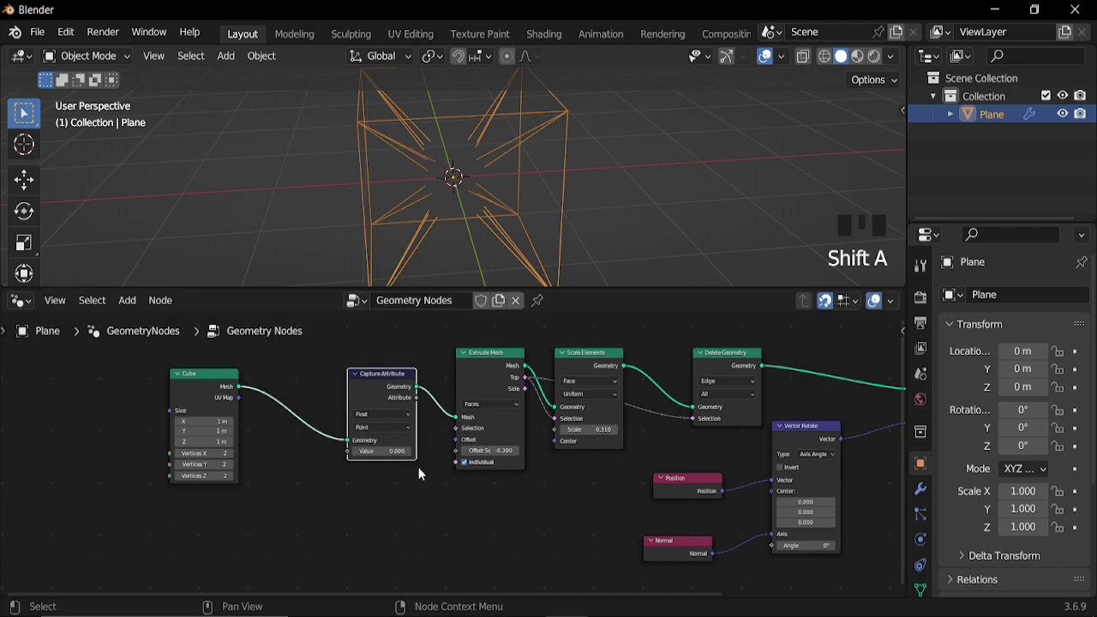
Set the Capture Attribute node's data type to Vector
{"action": "scroll", "coordinate": [418, 467], "scroll_direction": "up", "scroll_amount": 4}
{"action": "left_click", "coordinate": [360, 401]}
{"action": "left_click", "coordinate": [351, 447]}
{"action": "scroll", "coordinate": [528, 488], "scroll_direction": "down", "scroll_amount": 3}
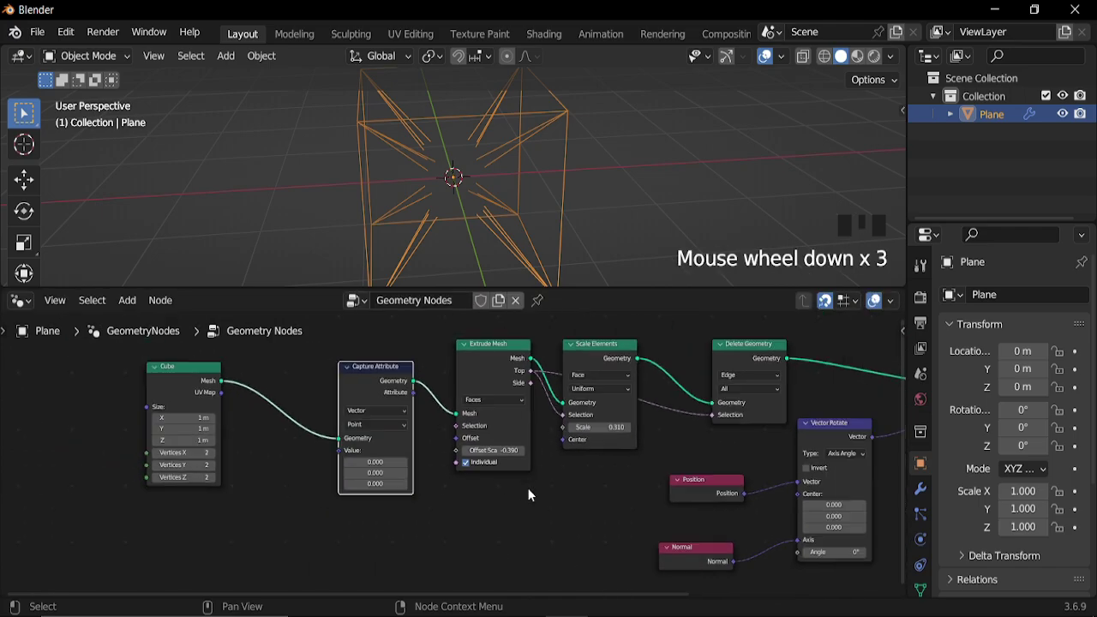
Duplicate the Position node, place the copy beneath Cube, and connect it to Capture Attribute's Value input
{"action": "middle_click_drag", "start_coordinate": [528, 488], "coordinate": [546, 470]}
{"action": "key", "text": "shift+d"}
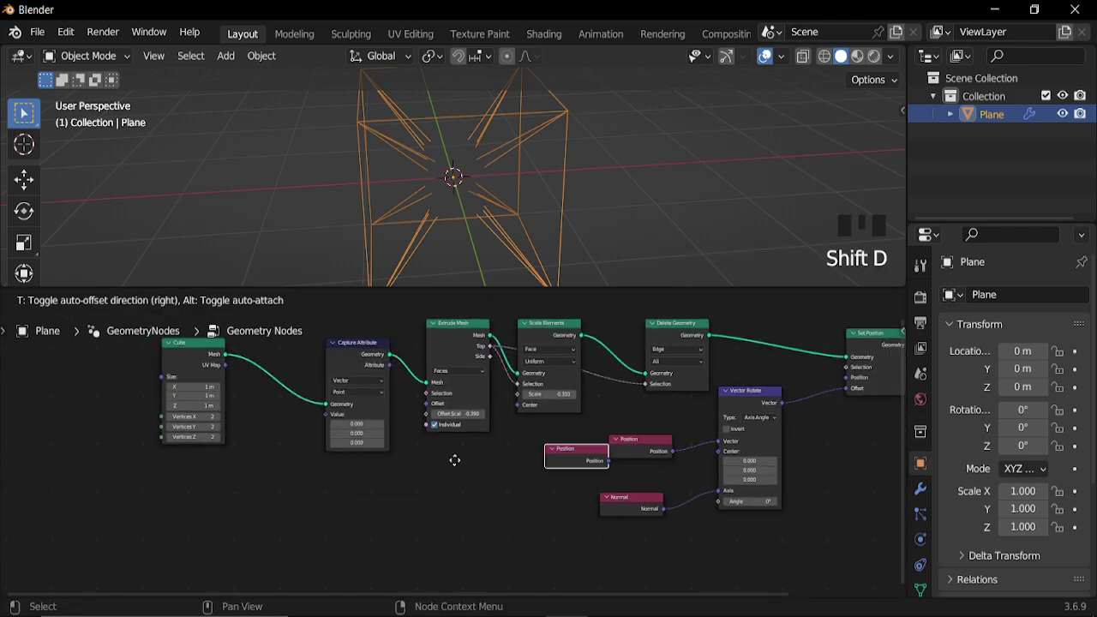
{"action": "left_click", "coordinate": [240, 467]}
{"action": "scroll", "coordinate": [269, 497], "scroll_direction": "up", "scroll_amount": 4}
{"action": "right_click_drag", "start_coordinate": [180, 477], "coordinate": [364, 393], "text": "alt"}
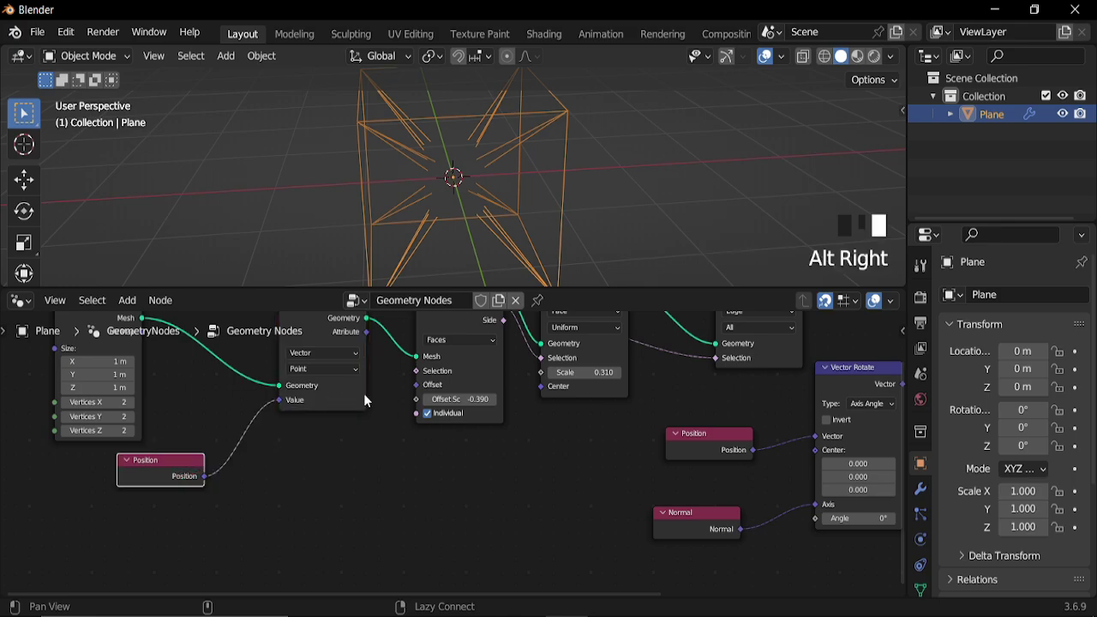
Connect Capture Attribute's Attribute output to Vector Rotate's Center and try an angle of about 1.5°
{"action": "middle_click_drag", "start_coordinate": [363, 394], "coordinate": [307, 397]}
{"action": "scroll", "coordinate": [308, 397], "scroll_direction": "down", "scroll_amount": 2}
{"action": "left_click_drag", "start_coordinate": [321, 386], "coordinate": [509, 482]}
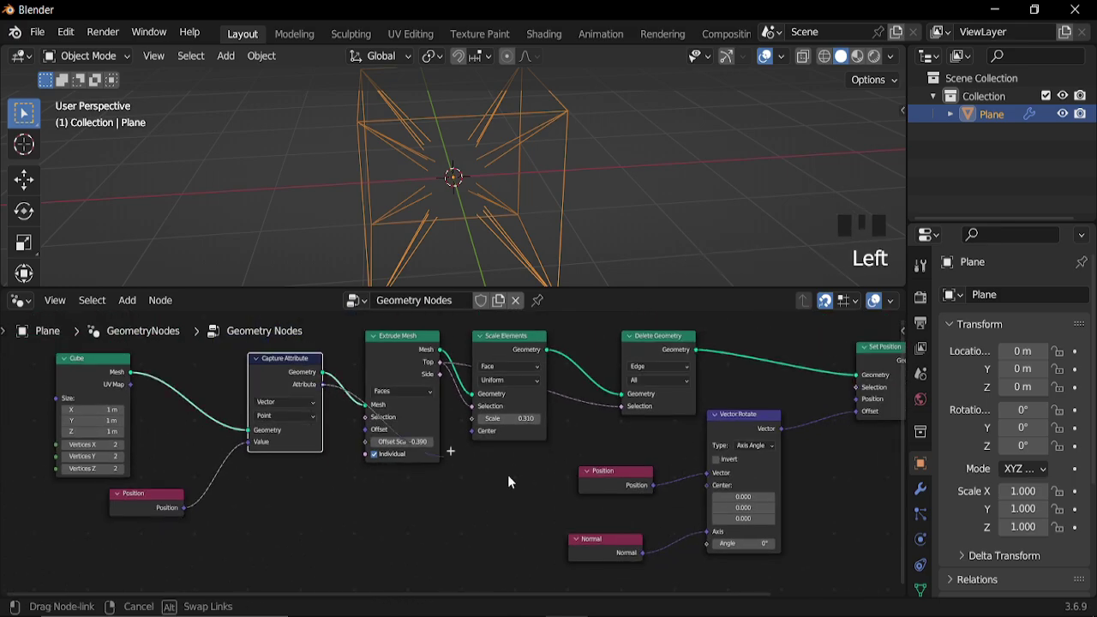
{"action": "left_click_drag", "start_coordinate": [706, 496], "coordinate": [707, 486]}
{"action": "middle_click_drag", "start_coordinate": [669, 495], "coordinate": [505, 461]}
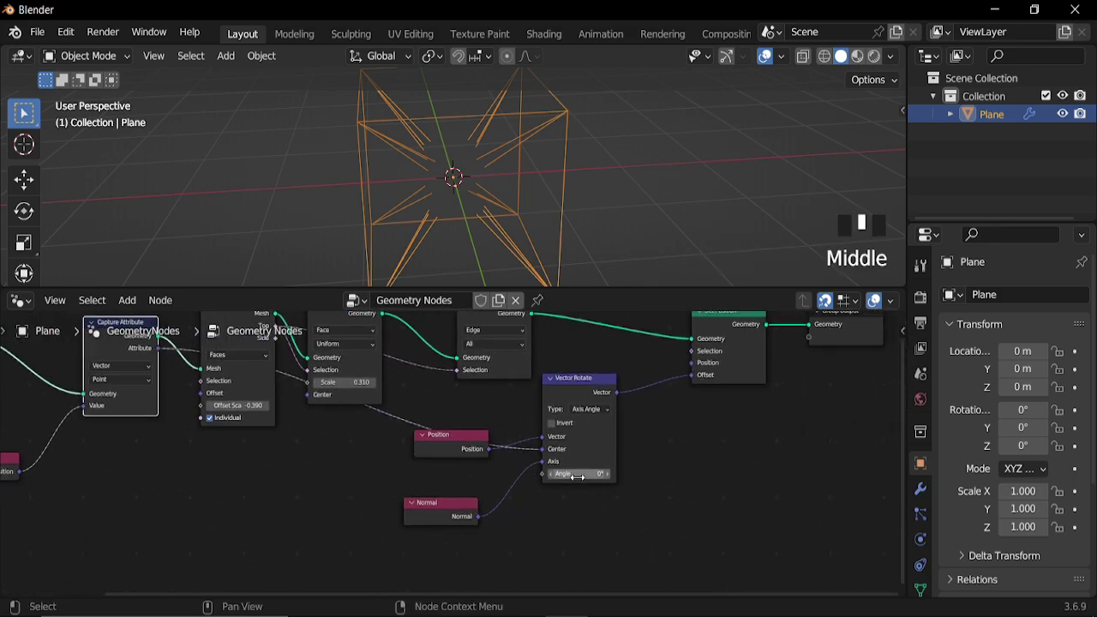
{"action": "scroll", "coordinate": [460, 184], "scroll_direction": "up", "scroll_amount": 3}
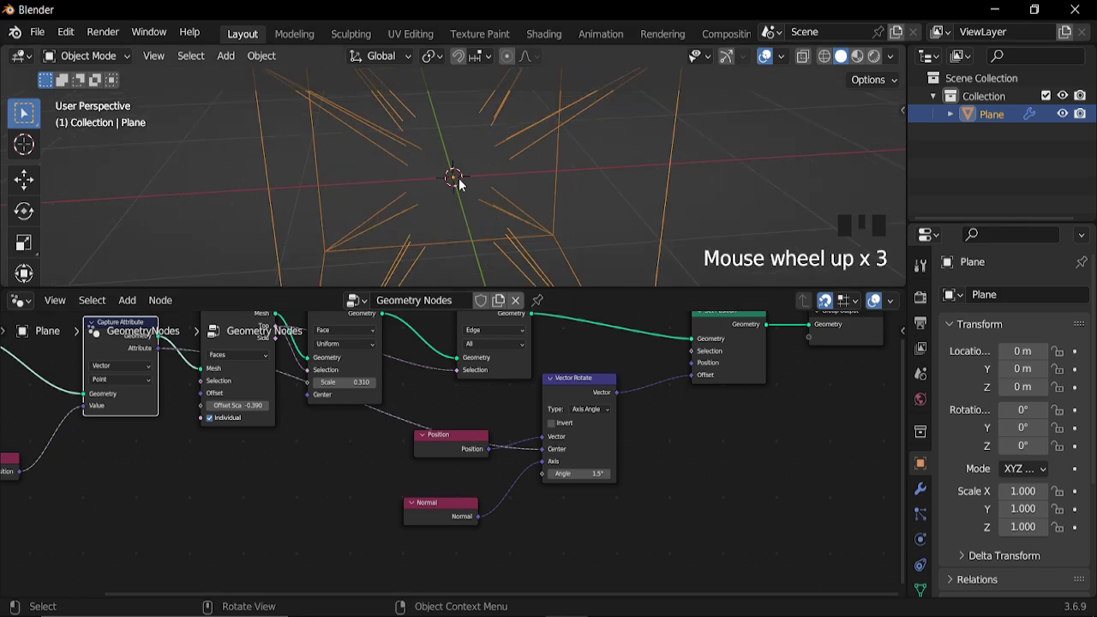
{"action": "left_click_drag", "start_coordinate": [567, 478], "coordinate": [489, 477]}
Move Group Output farther from Set Position and insert a Mesh to Curve node between them
{"action": "scroll", "coordinate": [717, 477], "scroll_direction": "down", "scroll_amount": 4}
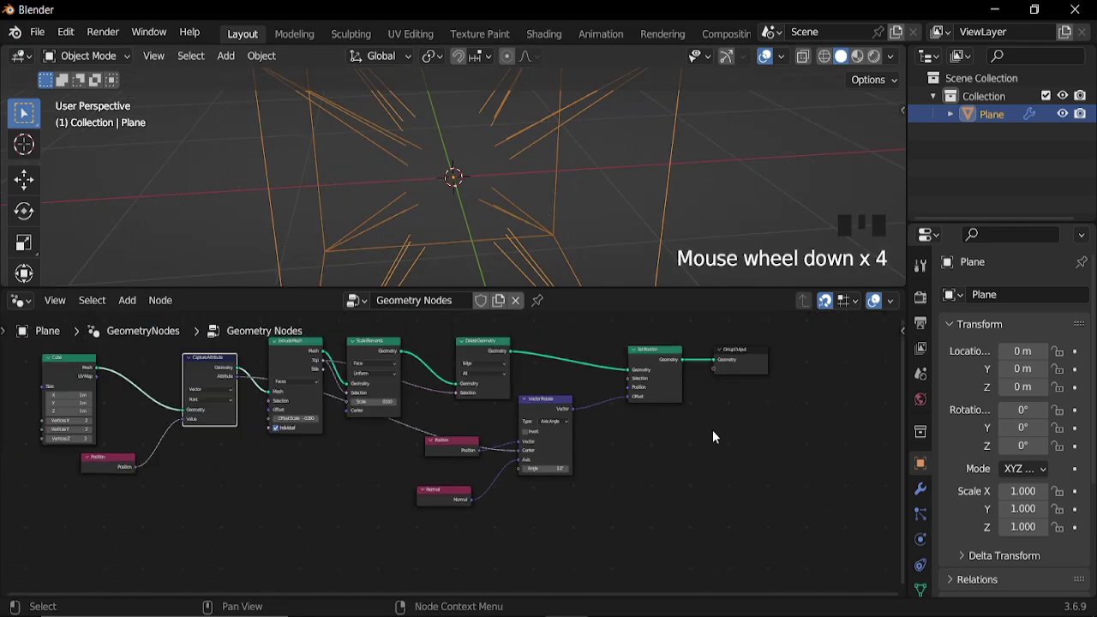
{"action": "middle_click_drag", "start_coordinate": [713, 433], "coordinate": [482, 498]}
{"action": "scroll", "coordinate": [488, 429], "scroll_direction": "up", "scroll_amount": 3}
{"action": "left_click_drag", "start_coordinate": [487, 429], "coordinate": [794, 425]}
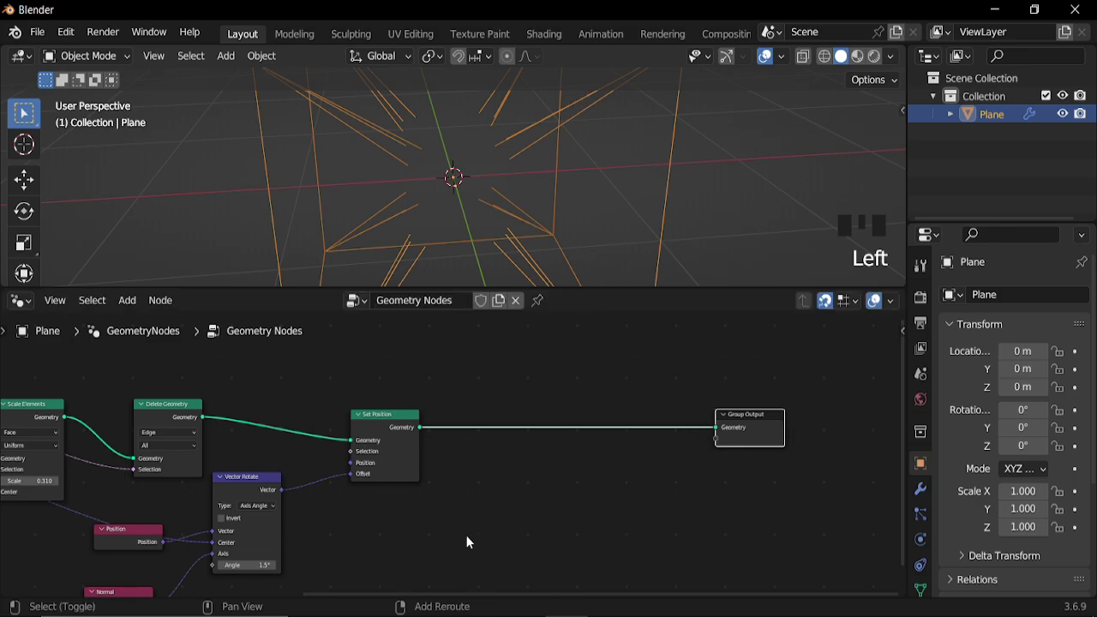
{"action": "key", "text": "shift+a"}
{"action": "mouse_move", "coordinate": [554, 461]}
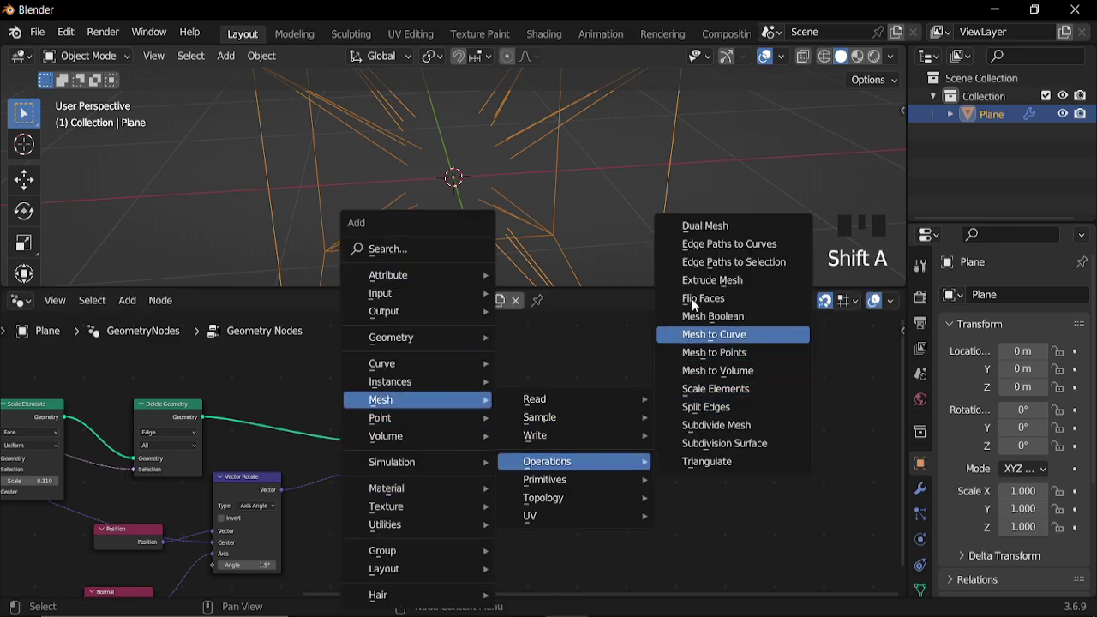
{"action": "left_click", "coordinate": [718, 335]}
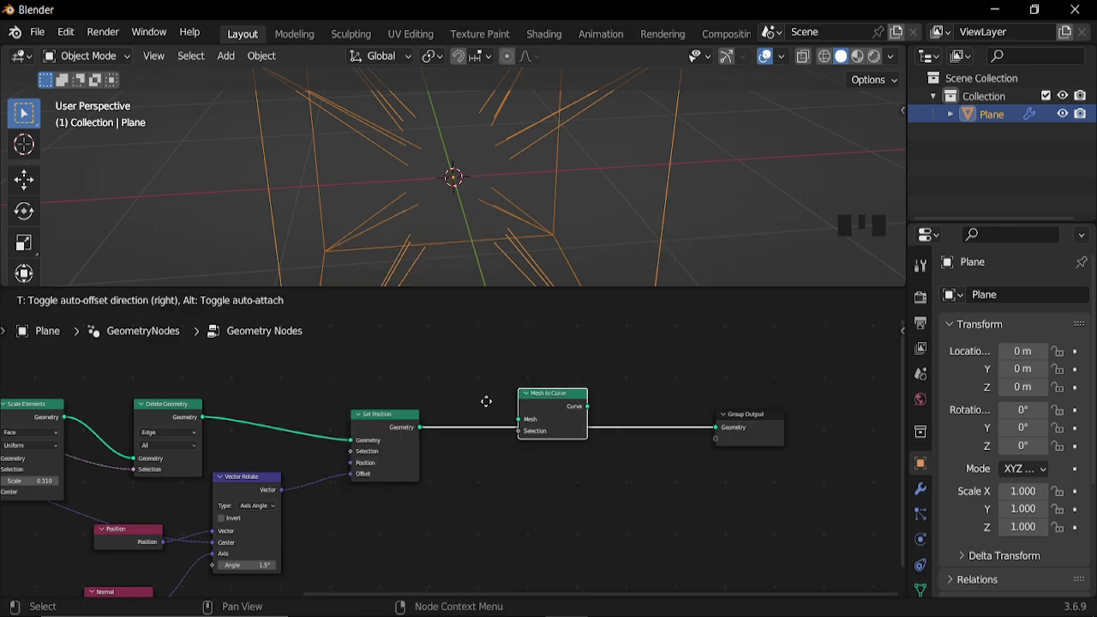
{"action": "left_click", "coordinate": [455, 425]}
Insert a Curve to Mesh node between Mesh to Curve and Group Output
{"action": "key", "text": "shift+a"}
{"action": "mouse_move", "coordinate": [533, 363]}
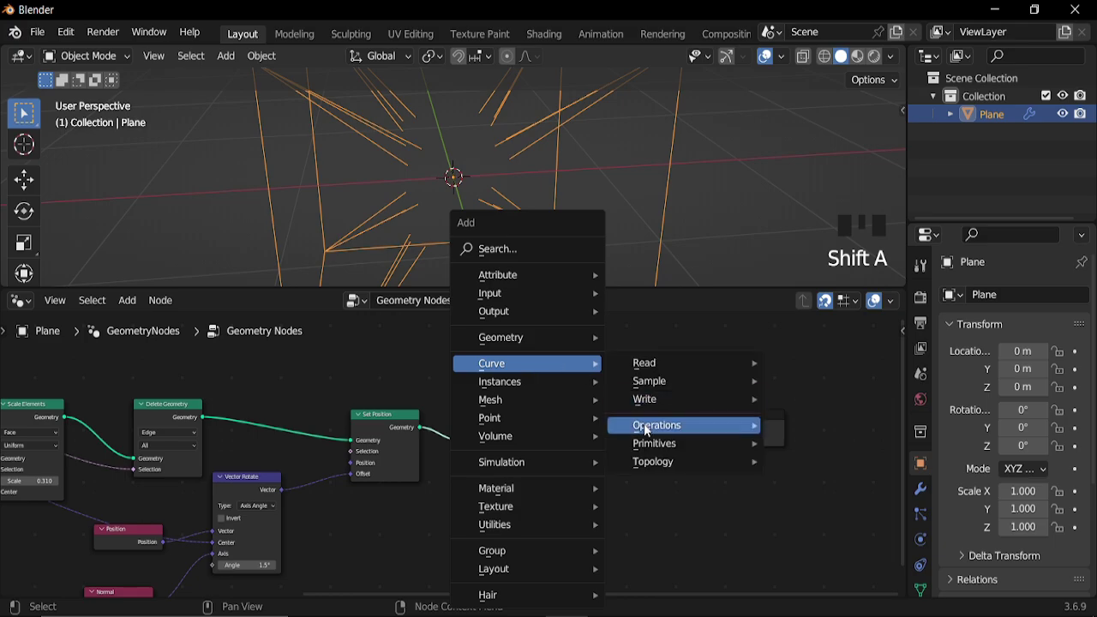
{"action": "mouse_move", "coordinate": [643, 424]}
{"action": "left_click", "coordinate": [824, 262]}
{"action": "left_click", "coordinate": [591, 403]}
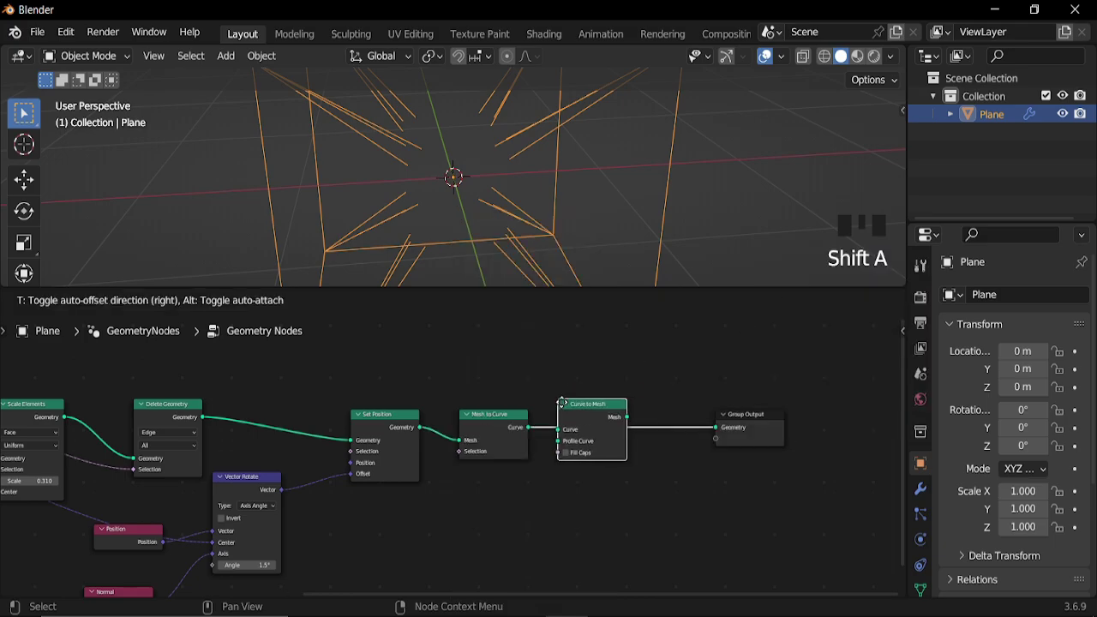
Add a Curve Circle node below Mesh to Curve
{"action": "scroll", "coordinate": [645, 483], "scroll_direction": "up", "scroll_amount": 4}
{"action": "middle_click_drag", "start_coordinate": [612, 501], "coordinate": [570, 503]}
{"action": "key", "text": "shift+a"}
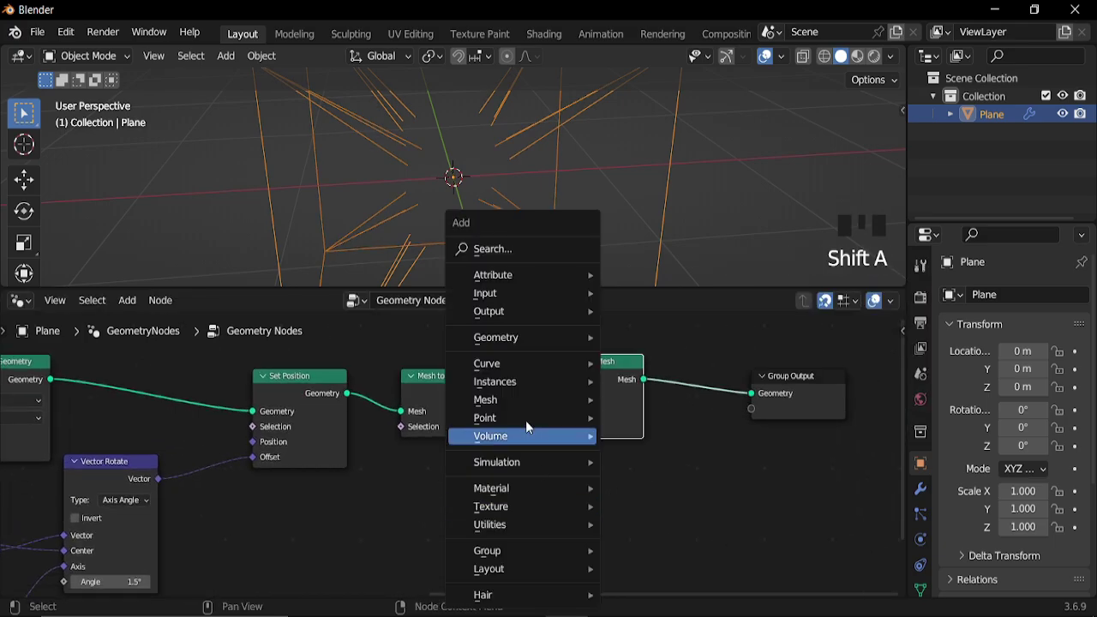
{"action": "mouse_move", "coordinate": [531, 363]}
{"action": "mouse_move", "coordinate": [698, 449]}
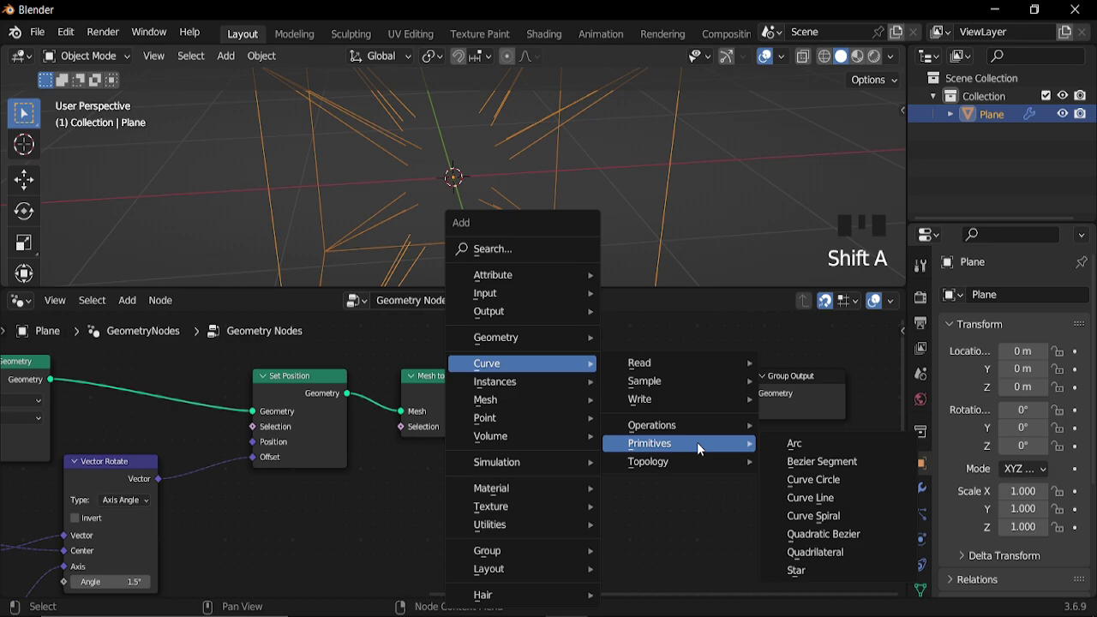
{"action": "left_click", "coordinate": [810, 478]}
{"action": "left_click", "coordinate": [427, 480]}
Set Curve Circle's resolution to 8 and radius to 0.03 m, and connect its Curve output to Curve to Mesh's Profile Curve
{"action": "middle_click_drag", "start_coordinate": [546, 500], "coordinate": [568, 461]}
{"action": "scroll", "coordinate": [470, 415], "scroll_direction": "up", "scroll_amount": 4}
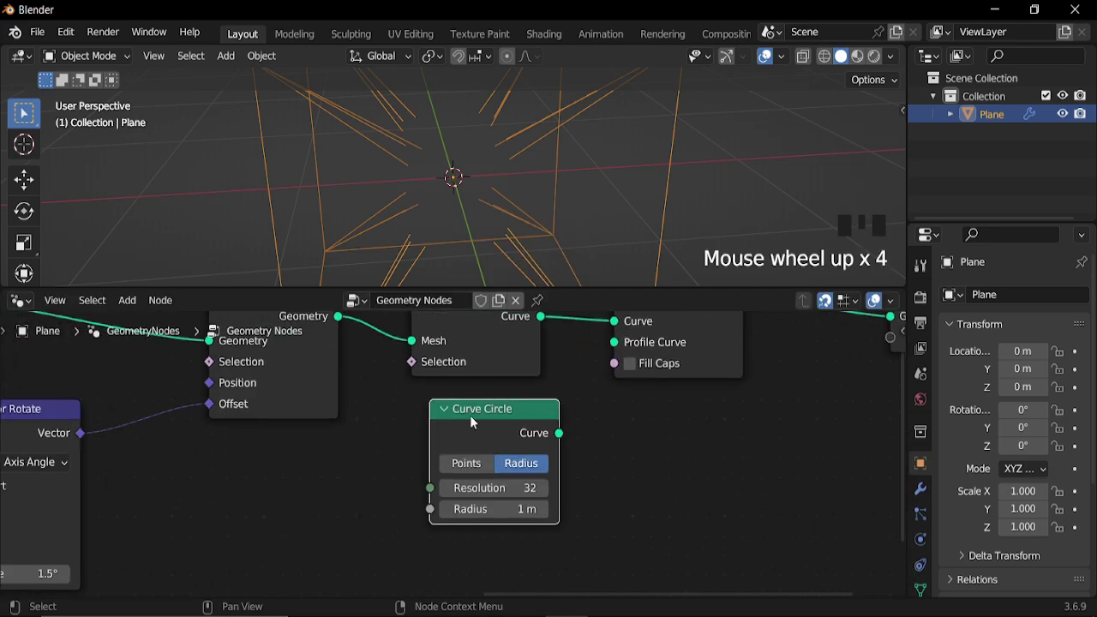
{"action": "left_click", "coordinate": [513, 490]}
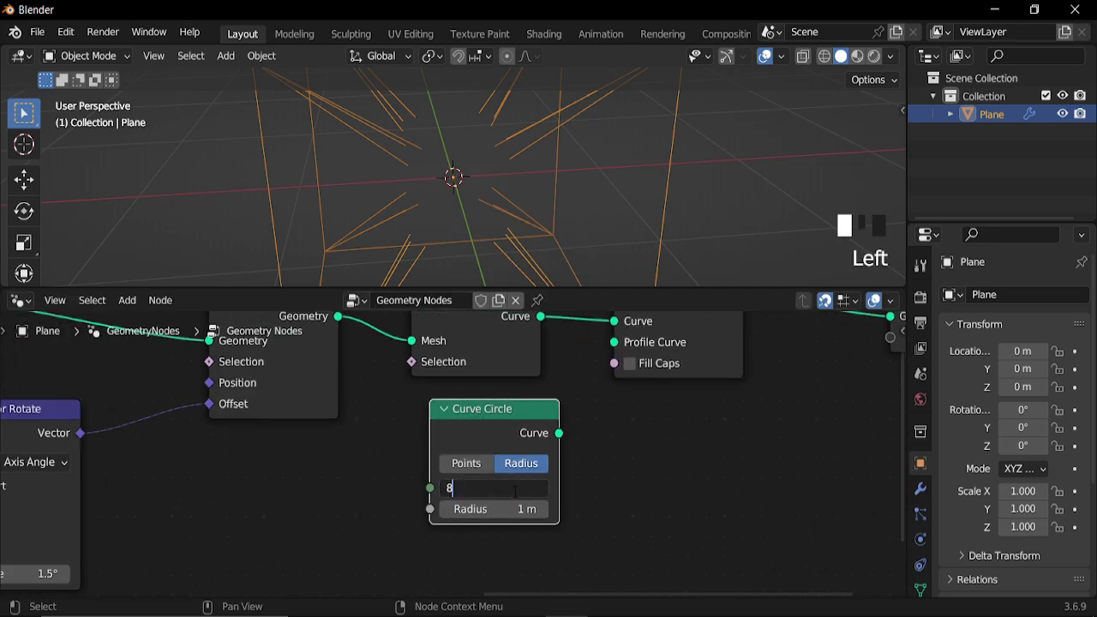
{"action": "left_click", "coordinate": [509, 511]}
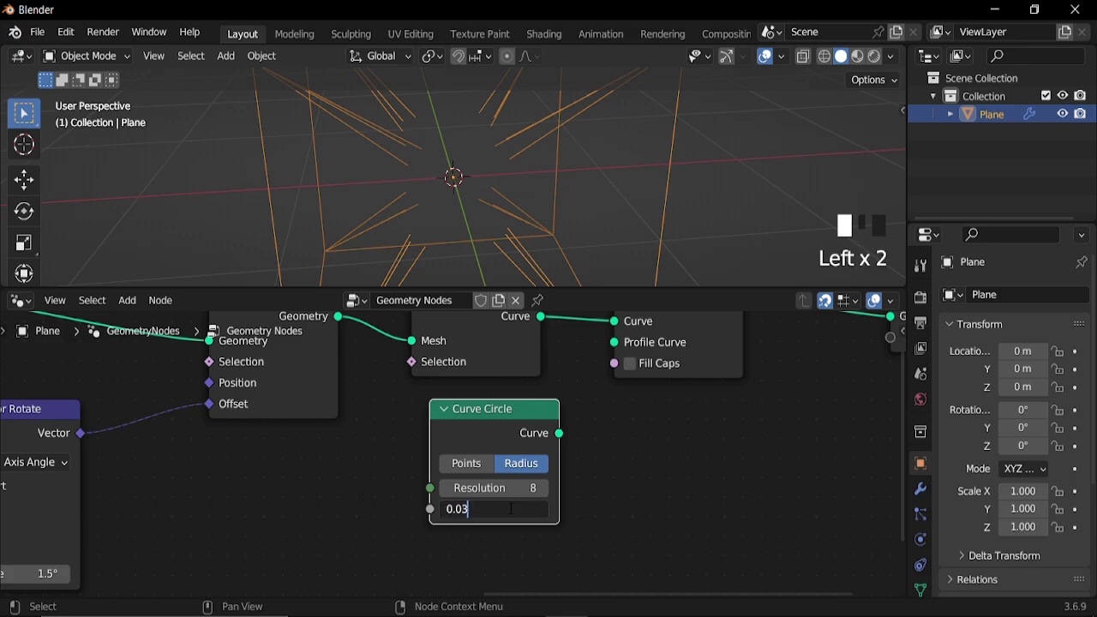
{"action": "scroll", "coordinate": [509, 509], "scroll_direction": "down", "scroll_amount": 4}
{"action": "right_click_drag", "start_coordinate": [531, 459], "coordinate": [613, 361], "text": "alt"}
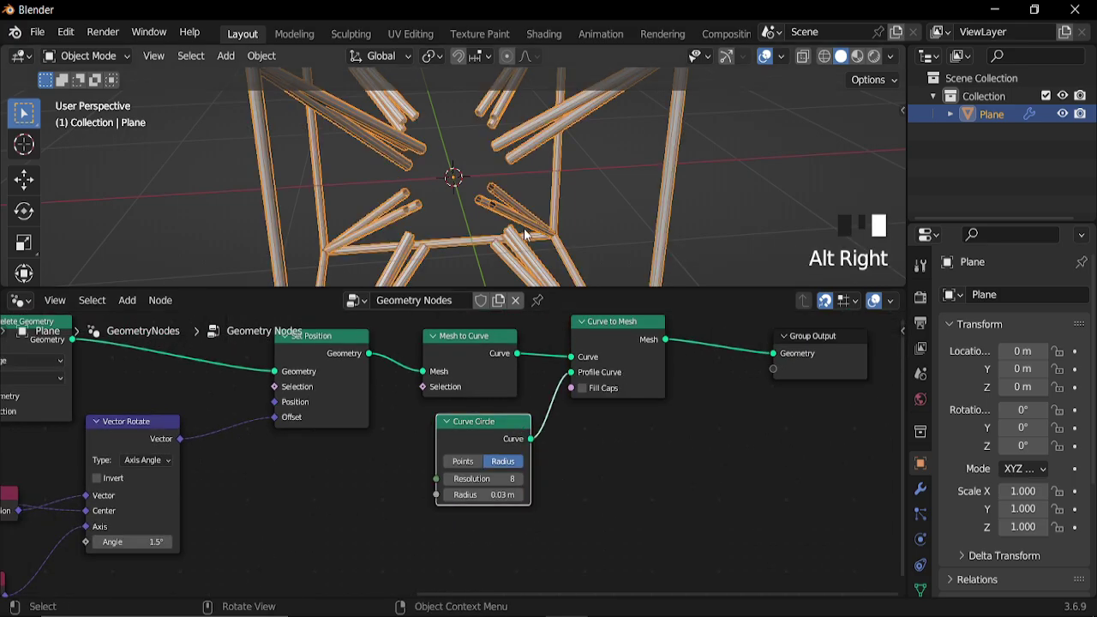
Hide the viewport overlays and enable Fill Caps on the Curve to Mesh node
{"action": "left_click", "coordinate": [765, 57]}
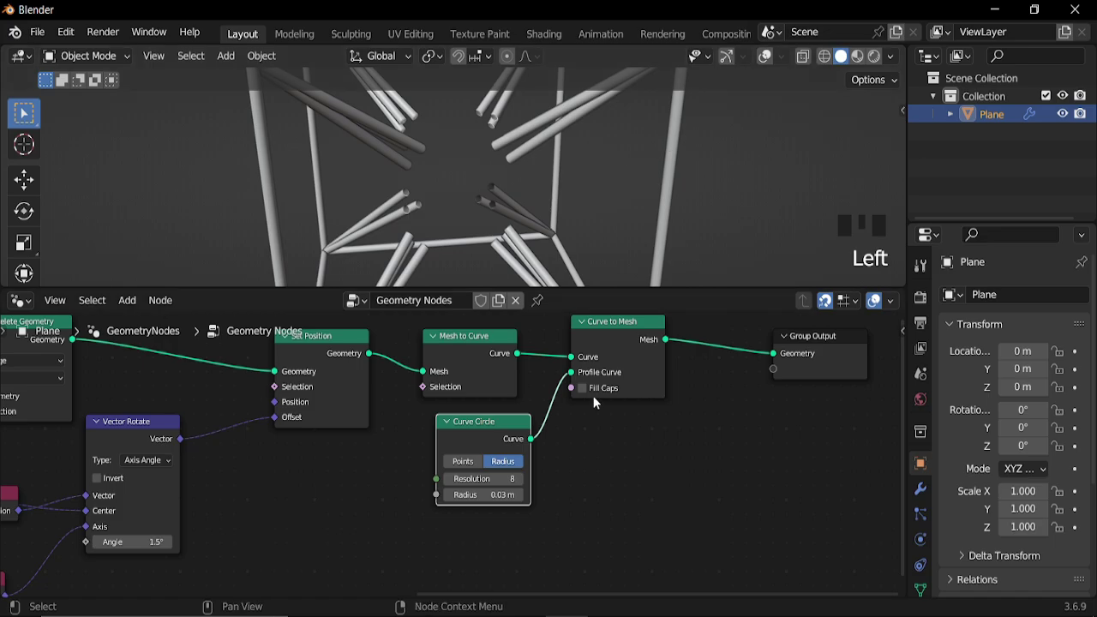
{"action": "scroll", "coordinate": [384, 390], "scroll_direction": "down", "scroll_amount": 5}
{"action": "middle_click_drag", "start_coordinate": [321, 434], "coordinate": [343, 411]}
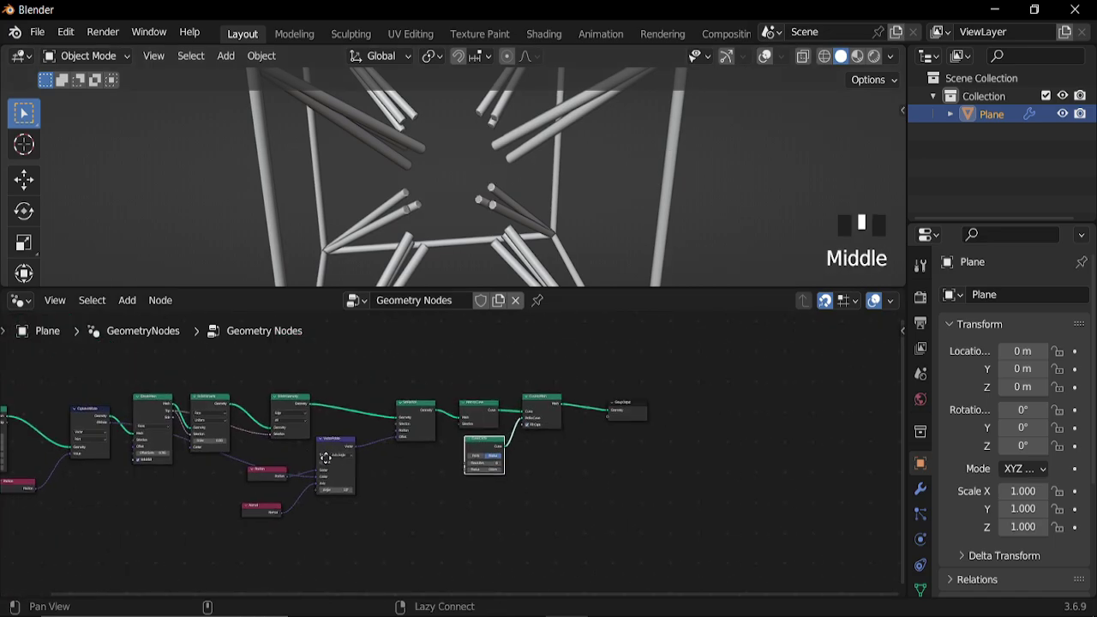
Try a Vector Rotate angle of about 29.2°
{"action": "scroll", "coordinate": [421, 176], "scroll_direction": "down", "scroll_amount": 5}
{"action": "scroll", "coordinate": [456, 495], "scroll_direction": "up", "scroll_amount": 2}
{"action": "left_click_drag", "start_coordinate": [645, 419], "coordinate": [686, 418]}
Insert a Subdivide Mesh node between Delete Geometry and Set Position
{"action": "middle_click_drag", "start_coordinate": [483, 438], "coordinate": [497, 514]}
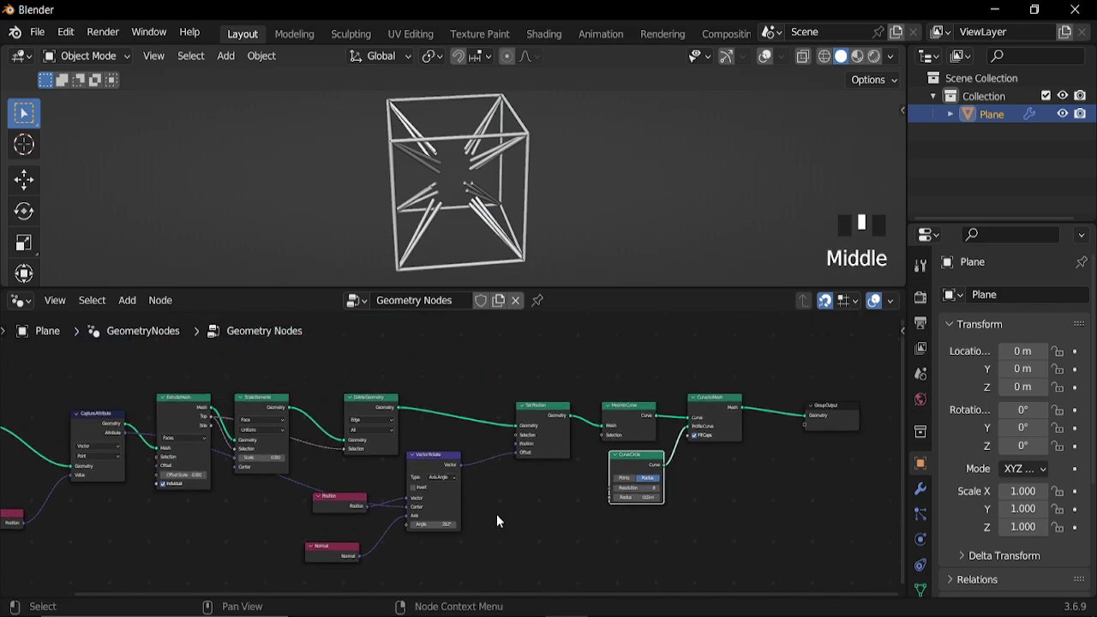
{"action": "scroll", "coordinate": [500, 509], "scroll_direction": "up", "scroll_amount": 4}
{"action": "key", "text": "shift+a"}
{"action": "mouse_move", "coordinate": [456, 410]}
{"action": "mouse_move", "coordinate": [575, 454]}
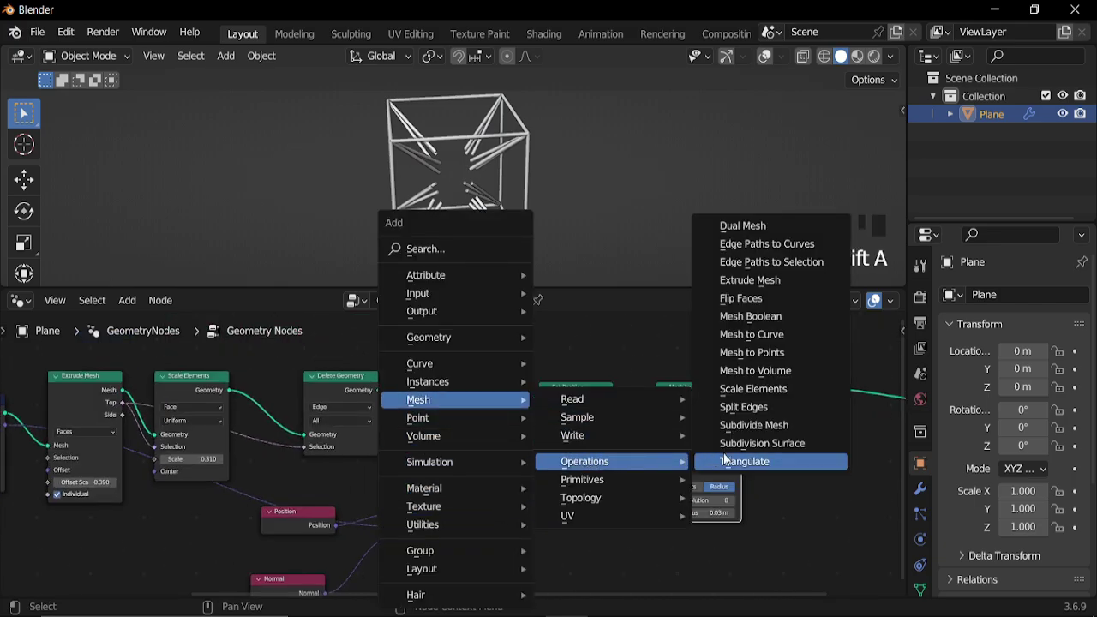
{"action": "left_click", "coordinate": [755, 424]}
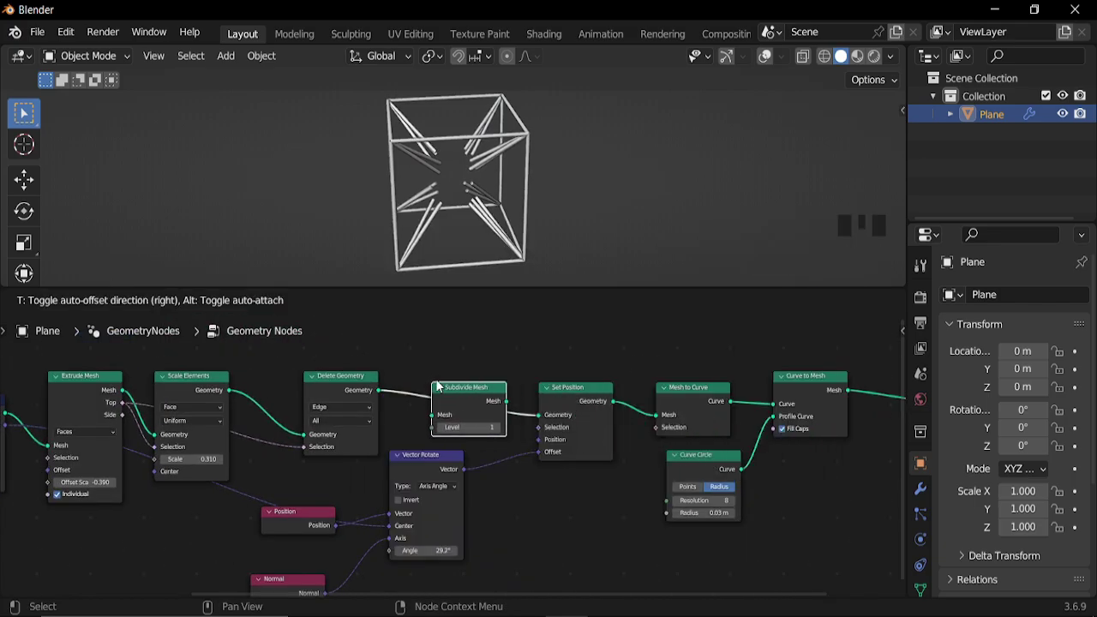
{"action": "left_click", "coordinate": [415, 386]}
Set the Subdivide Mesh level to 6, showing the viewport overlays temporarily to check the added segments
{"action": "scroll", "coordinate": [577, 382], "scroll_direction": "up", "scroll_amount": 5}
{"action": "scroll", "coordinate": [506, 258], "scroll_direction": "up", "scroll_amount": 5}
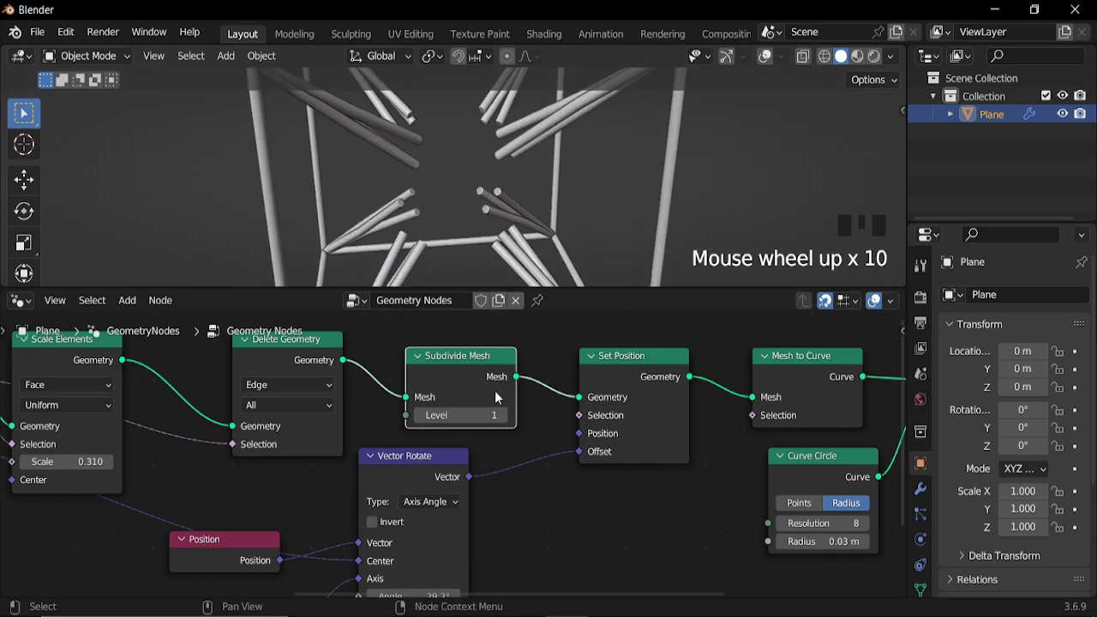
{"action": "left_click", "coordinate": [502, 415]}
{"action": "left_click", "coordinate": [502, 415]}
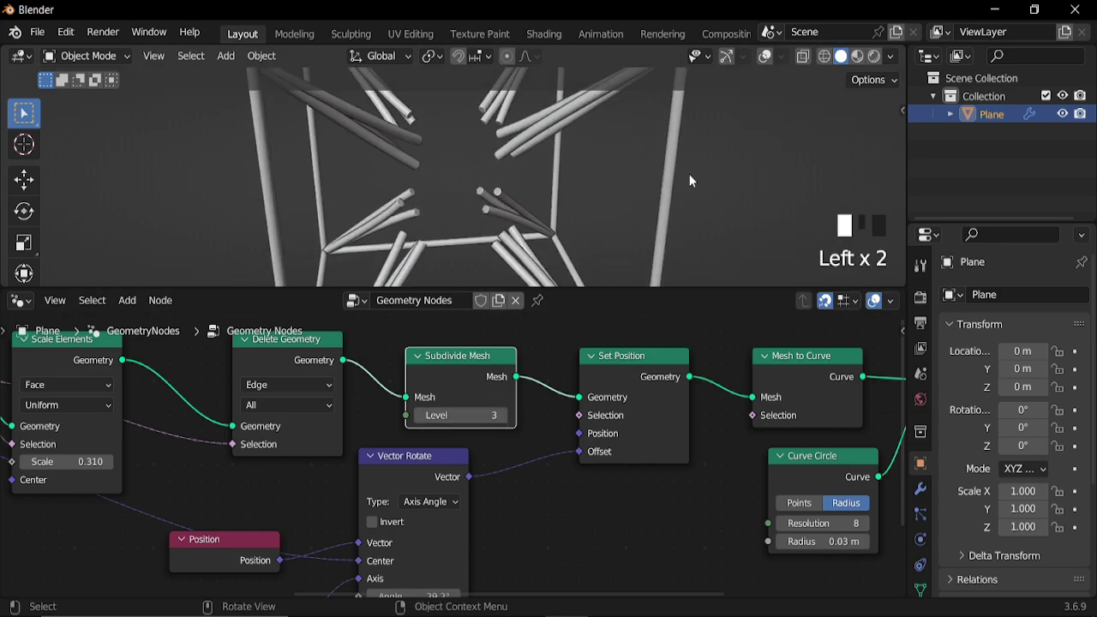
{"action": "left_click", "coordinate": [765, 56]}
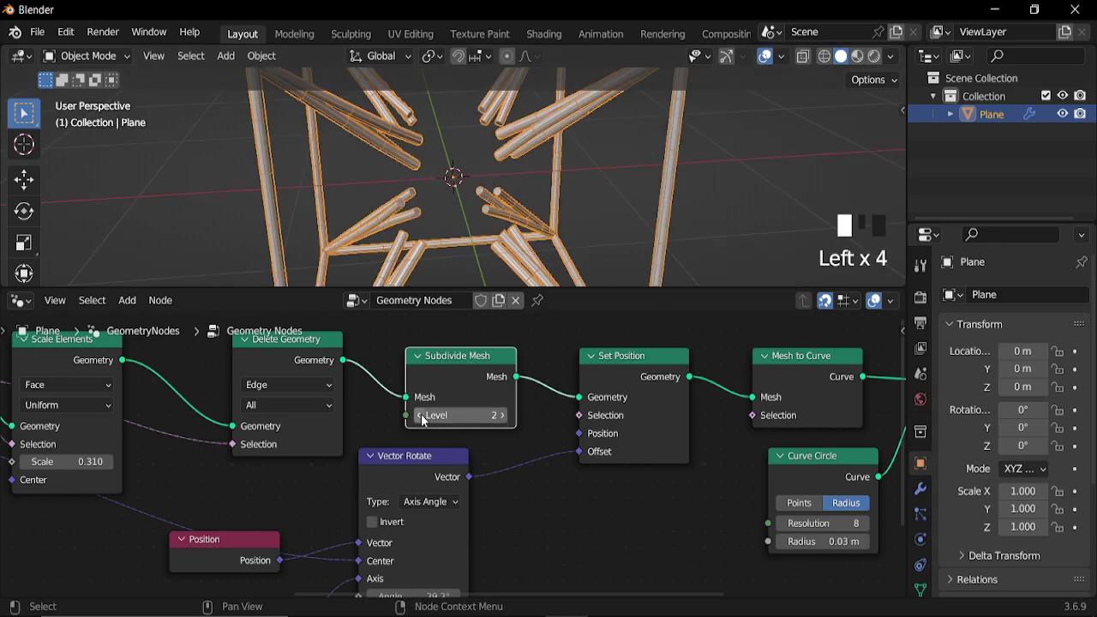
{"action": "left_click", "coordinate": [421, 416]}
{"action": "left_click", "coordinate": [502, 415]}
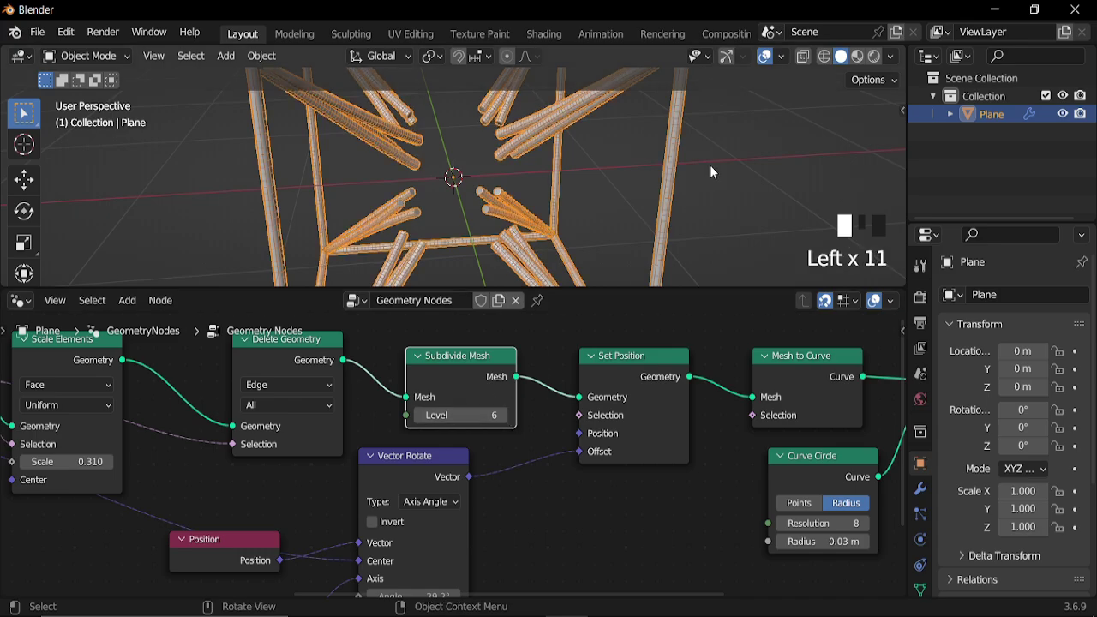
{"action": "left_click", "coordinate": [765, 57]}
Try a Vector Rotate angle of about 307°
{"action": "scroll", "coordinate": [454, 171], "scroll_direction": "down", "scroll_amount": 4}
{"action": "middle_click_drag", "start_coordinate": [503, 475], "coordinate": [577, 349]}
{"action": "left_click_drag", "start_coordinate": [490, 471], "coordinate": [566, 470]}
{"action": "scroll", "coordinate": [409, 477], "scroll_direction": "down", "scroll_amount": 4}
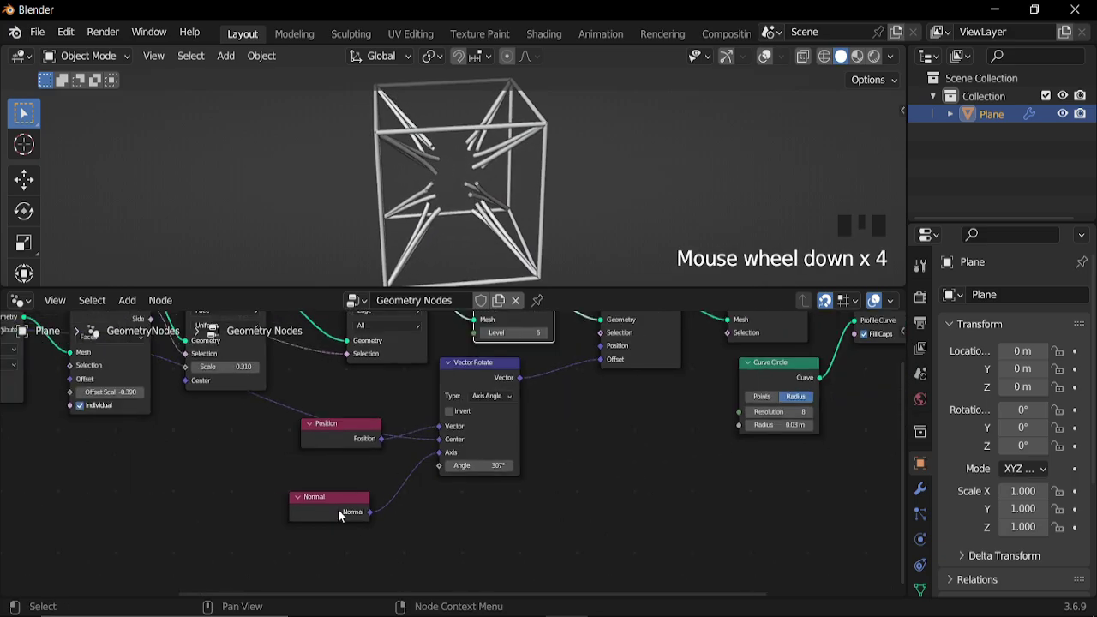
Tidy the Normal node's placement, duplicate the Position node below it, and connect the copy to Vector Rotate's Angle
{"action": "left_click_drag", "start_coordinate": [340, 514], "coordinate": [351, 491]}
{"action": "middle_click_drag", "start_coordinate": [312, 436], "coordinate": [496, 430]}
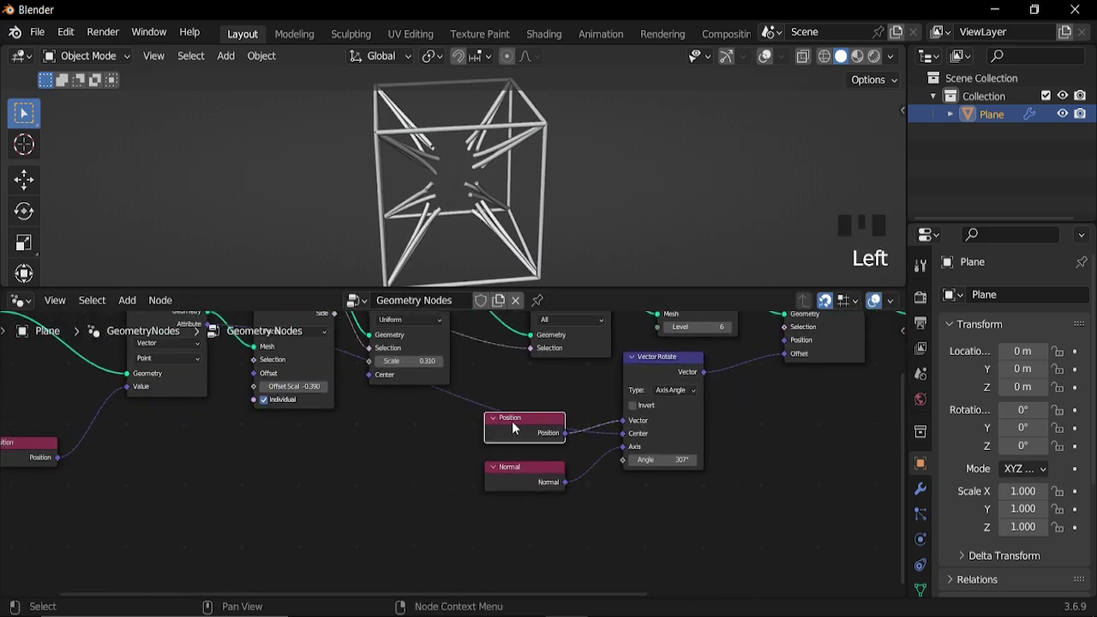
{"action": "key", "text": "shift+d"}
{"action": "left_click", "coordinate": [324, 549]}
{"action": "middle_click_drag", "start_coordinate": [369, 555], "coordinate": [312, 489]}
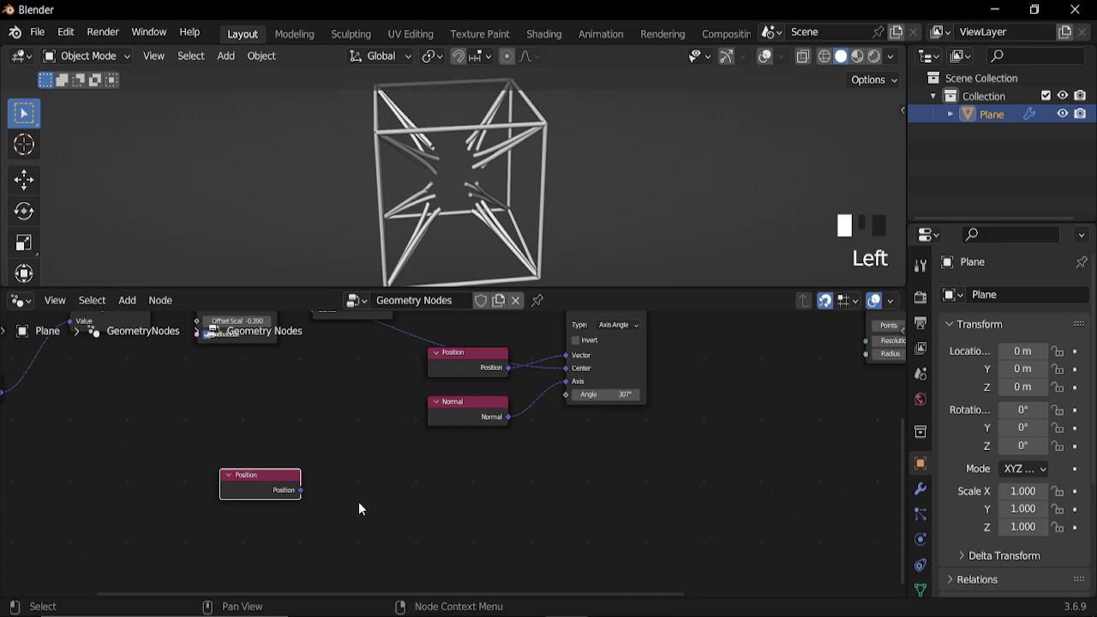
{"action": "left_click_drag", "start_coordinate": [301, 490], "coordinate": [575, 395]}
{"action": "left_click_drag", "start_coordinate": [473, 401], "coordinate": [403, 372]}
Insert a Math node between the new Position node and Vector Rotate's Angle input
{"action": "scroll", "coordinate": [426, 512], "scroll_direction": "up", "scroll_amount": 2}
{"action": "key", "text": "shift+a"}
{"action": "mouse_move", "coordinate": [413, 538]}
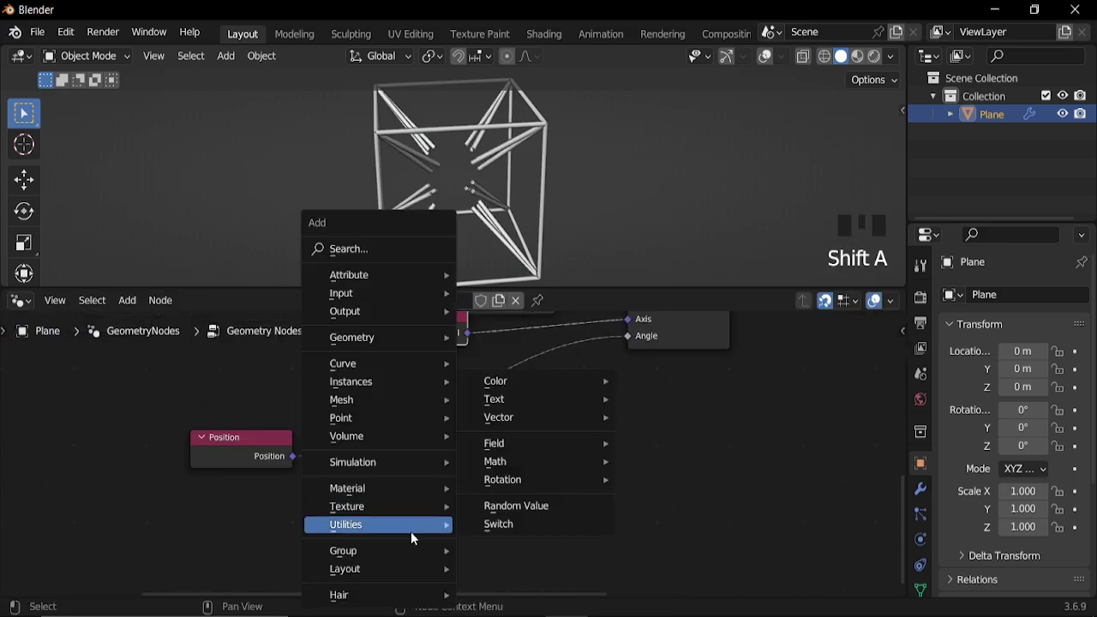
{"action": "mouse_move", "coordinate": [531, 461]}
{"action": "left_click", "coordinate": [651, 446]}
{"action": "left_click", "coordinate": [467, 442]}
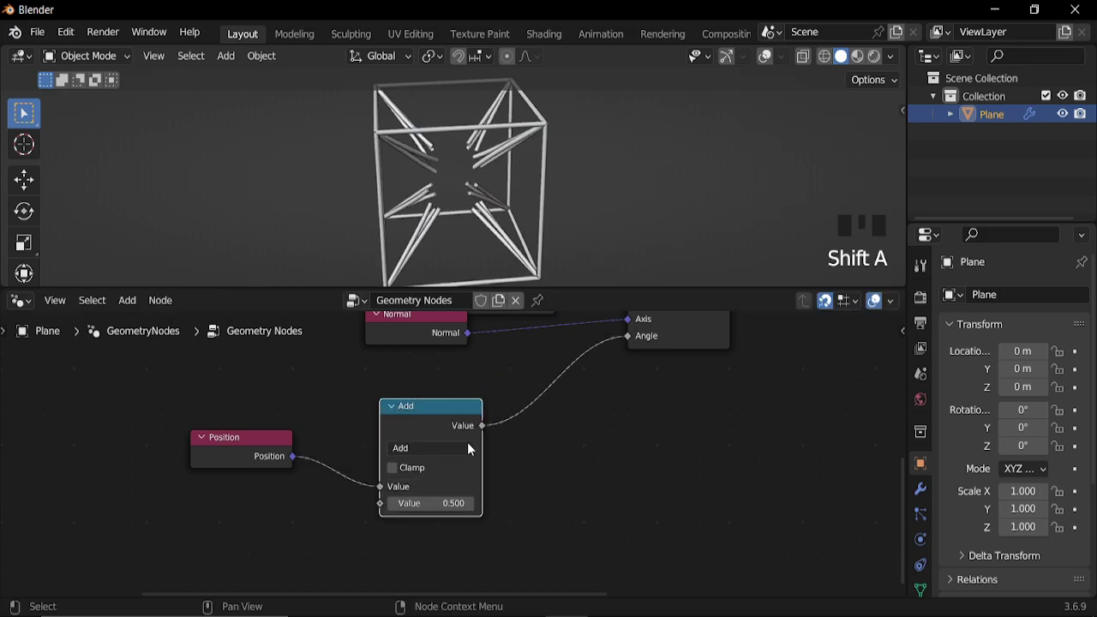
Change the Math node's operation to Sine and move the lower Position node farther away from it
{"action": "scroll", "coordinate": [468, 448], "scroll_direction": "up", "scroll_amount": 3}
{"action": "left_click", "coordinate": [454, 447]}
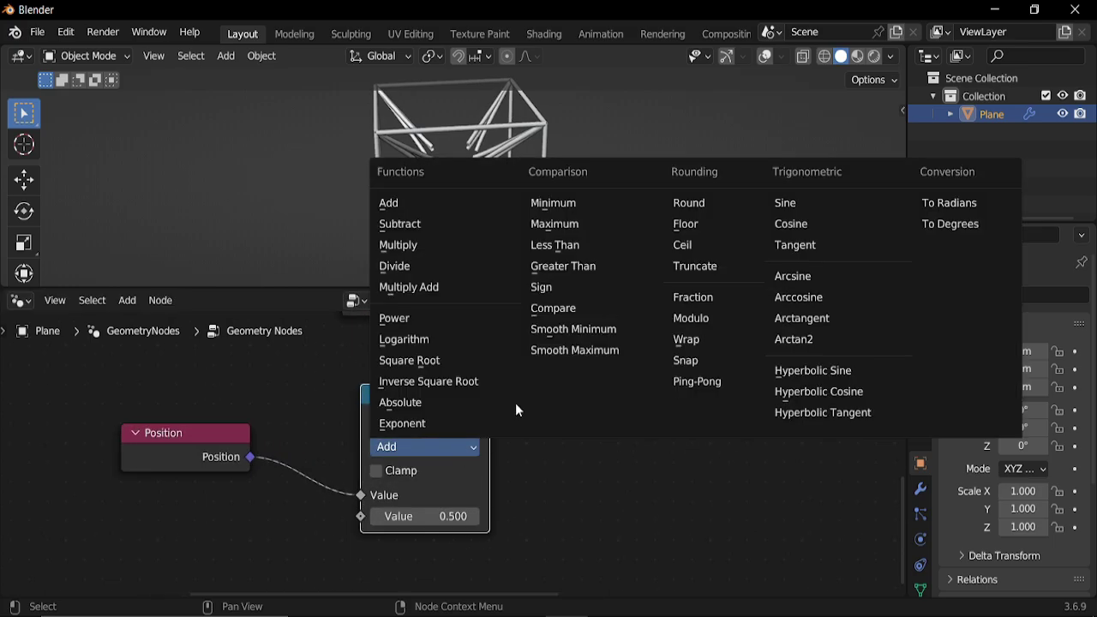
{"action": "left_click", "coordinate": [786, 205]}
{"action": "scroll", "coordinate": [438, 446], "scroll_direction": "up", "scroll_amount": 1}
{"action": "middle_click_drag", "start_coordinate": [438, 446], "coordinate": [632, 428]}
{"action": "left_click_drag", "start_coordinate": [291, 422], "coordinate": [128, 445]}
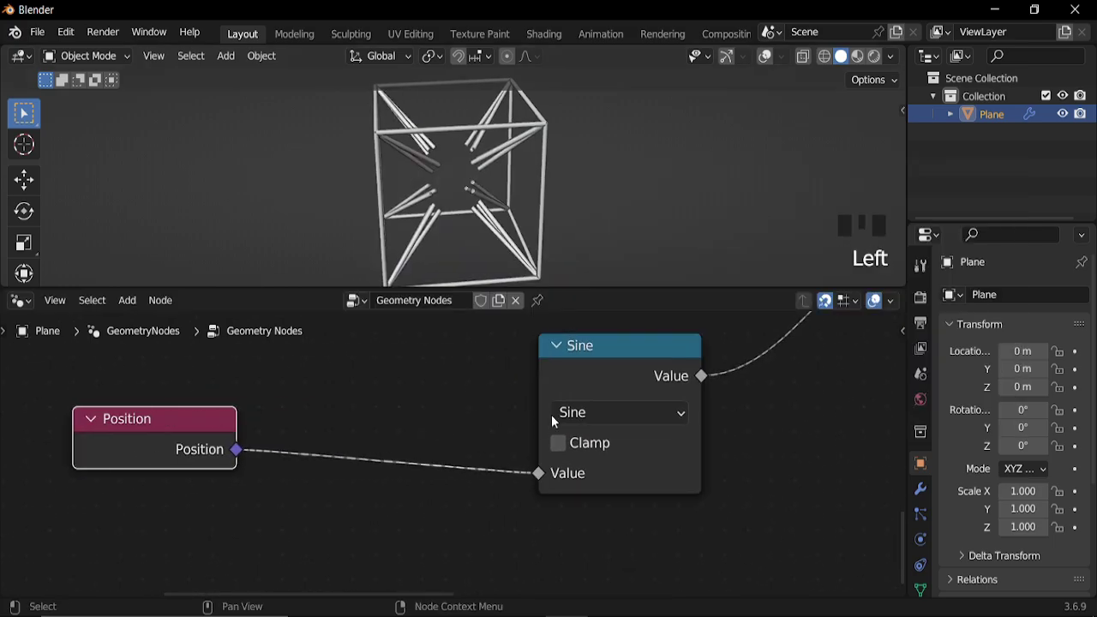
Duplicate the Sine node onto the link between Position and Sine, and change the copy's operation to Divide
{"action": "left_click", "coordinate": [591, 382]}
{"action": "key", "text": "shift+d"}
{"action": "left_click", "coordinate": [498, 420]}
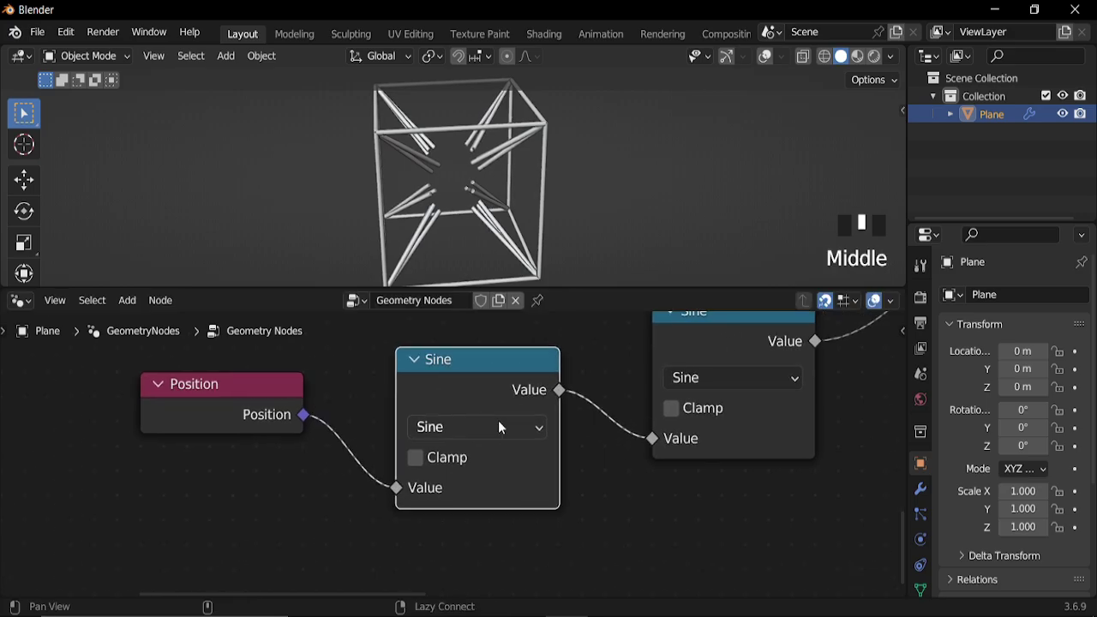
{"action": "left_click", "coordinate": [476, 429]}
{"action": "left_click", "coordinate": [327, 191]}
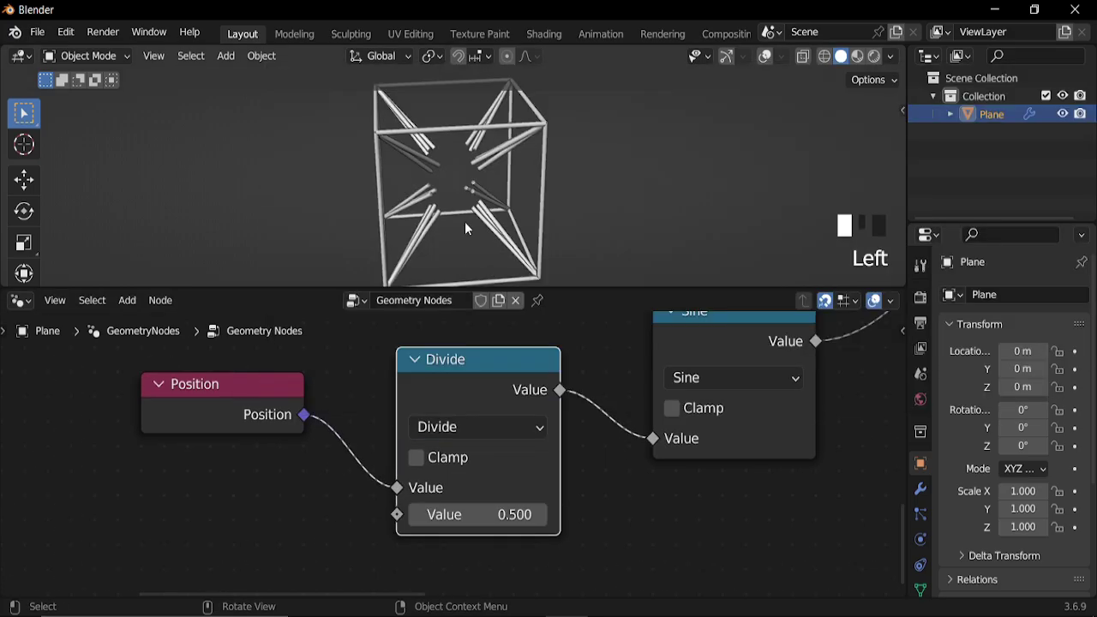
Try different divisors on the Divide node and settle on a value of -0.160
{"action": "scroll", "coordinate": [465, 221], "scroll_direction": "down", "scroll_amount": 4}
{"action": "scroll", "coordinate": [519, 521], "scroll_direction": "up", "scroll_amount": 2}
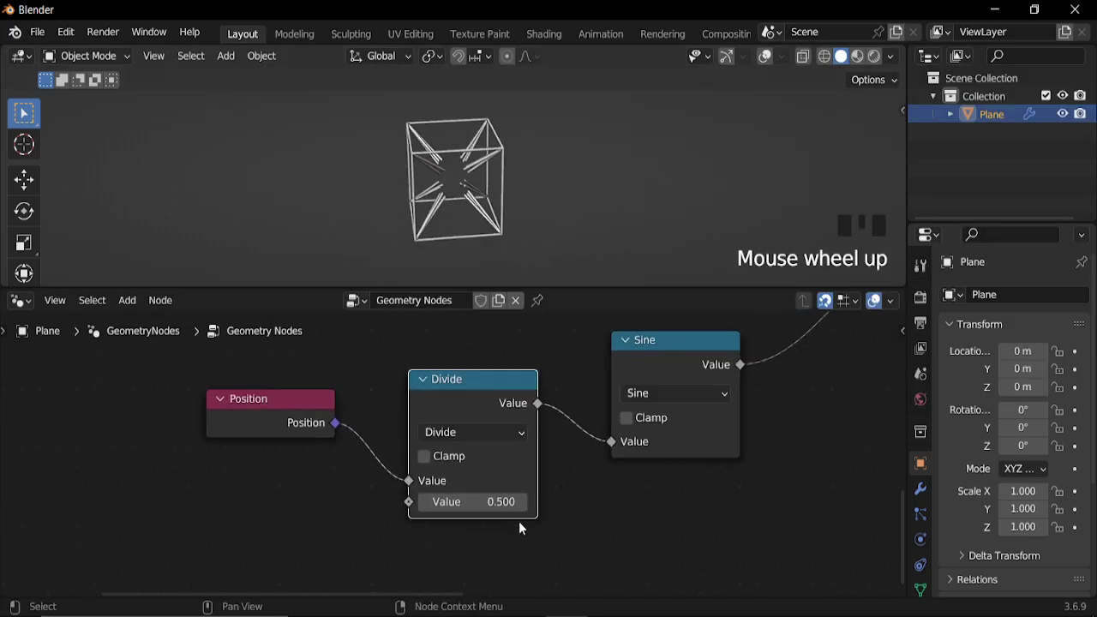
{"action": "left_click_drag", "start_coordinate": [506, 506], "coordinate": [600, 505]}
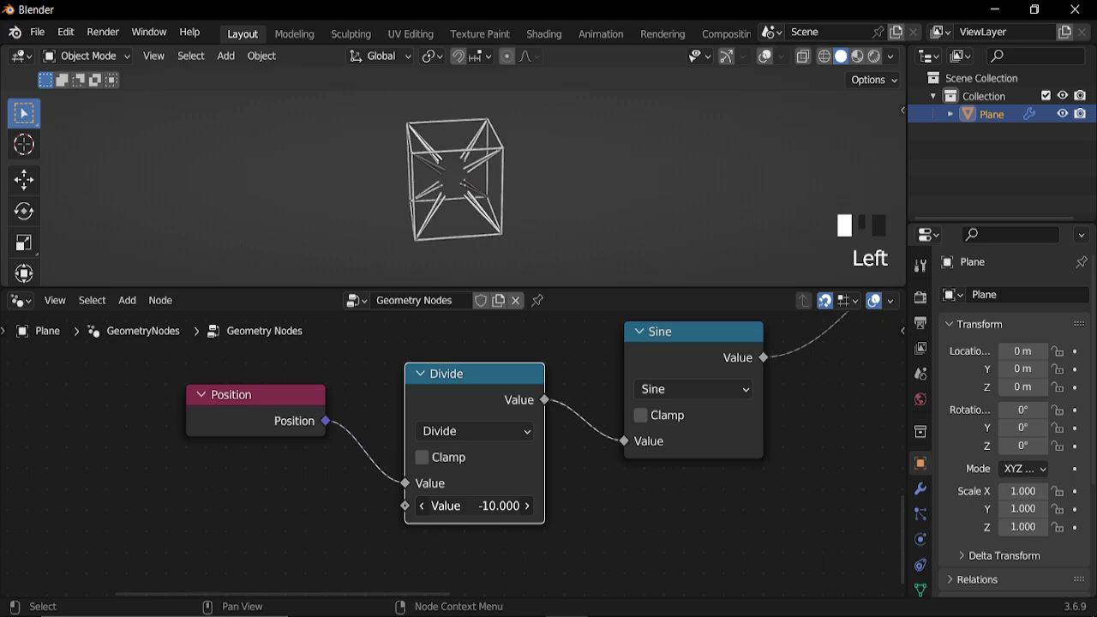
{"action": "scroll", "coordinate": [605, 516], "scroll_direction": "up", "scroll_amount": 4}
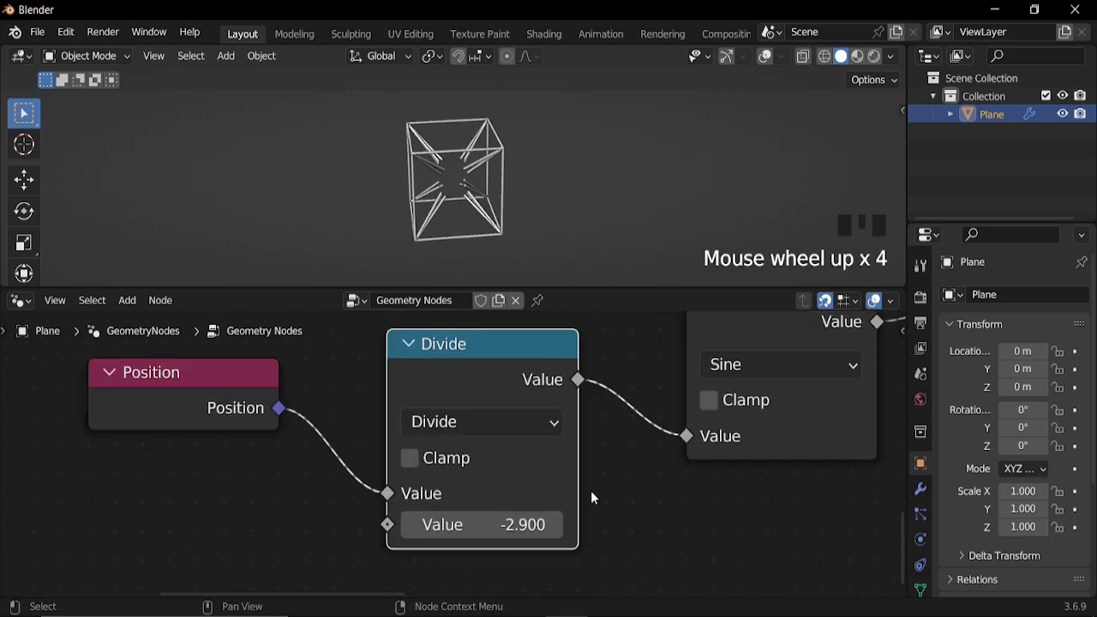
{"action": "left_click_drag", "start_coordinate": [506, 524], "coordinate": [536, 525]}
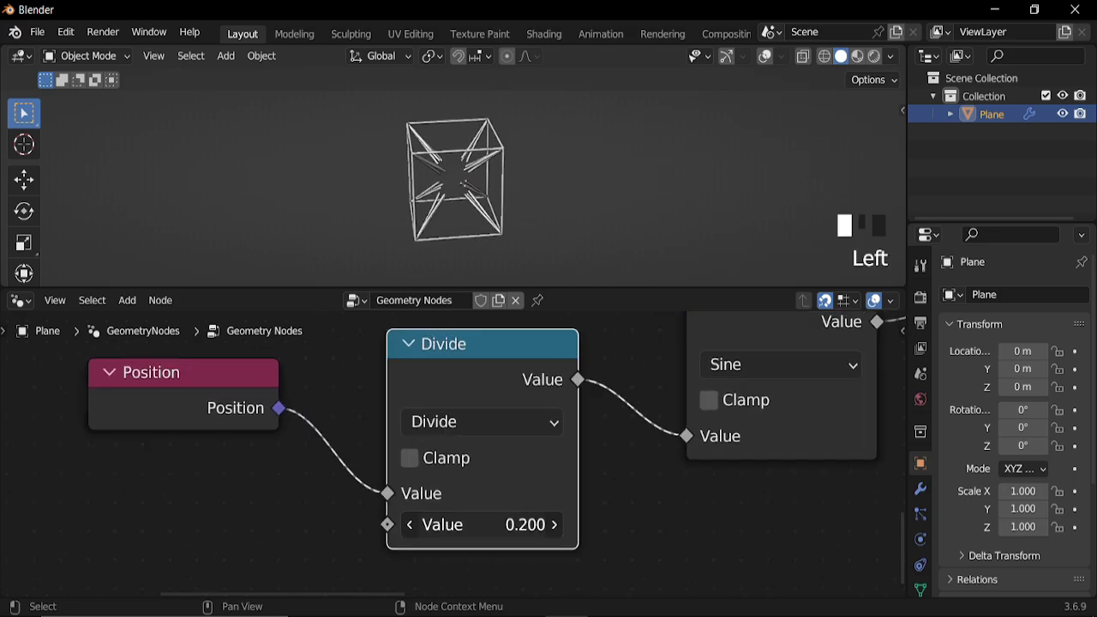
{"action": "left_click_drag", "start_coordinate": [481, 525], "coordinate": [488, 524]}
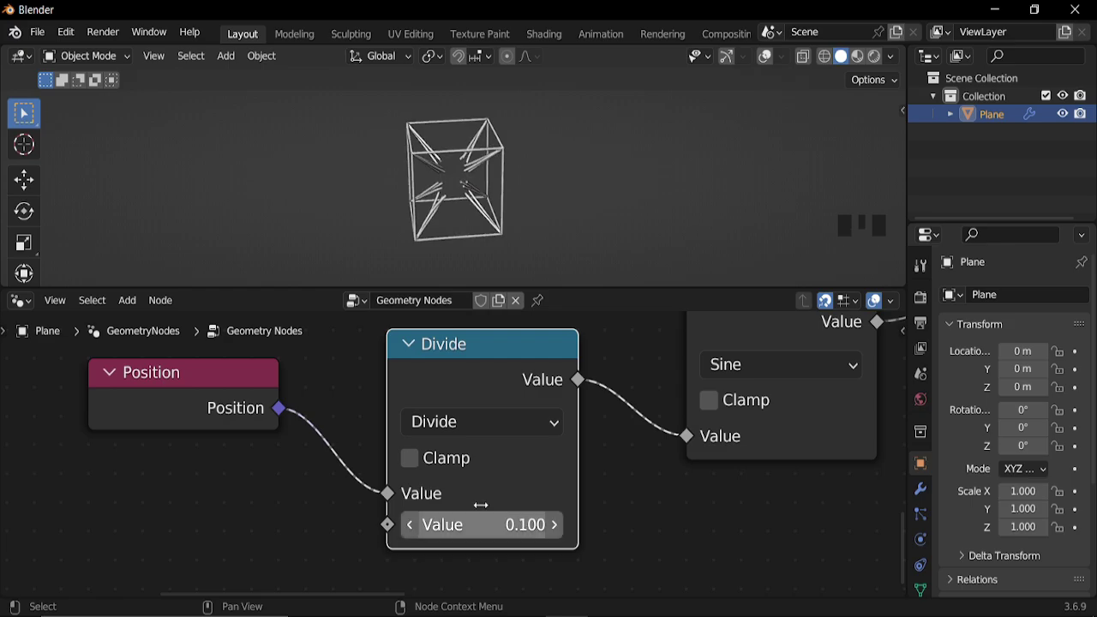
{"action": "scroll", "coordinate": [439, 181], "scroll_direction": "up", "scroll_amount": 4}
{"action": "middle_click_drag", "start_coordinate": [512, 562], "coordinate": [500, 514]}
{"action": "scroll", "coordinate": [499, 515], "scroll_direction": "up", "scroll_amount": 1}
{"action": "left_click_drag", "start_coordinate": [501, 486], "coordinate": [501, 486]}
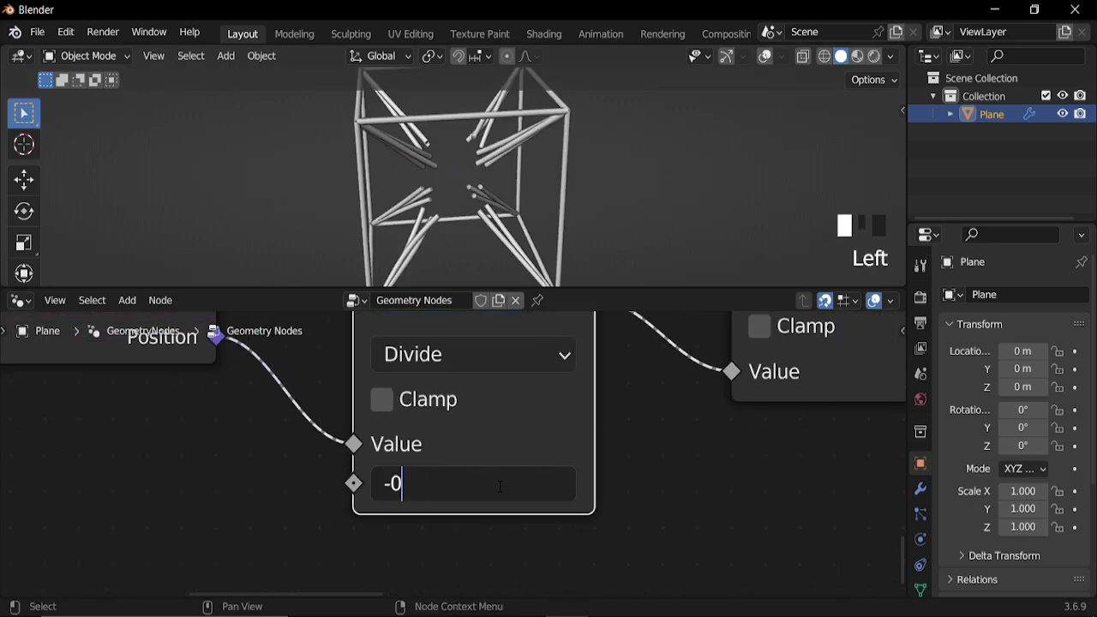
{"action": "key", "text": "Return"}
Shift the Position, Divide and Sine nodes back and insert a copy of Sine set to Multiply before Vector Rotate's Angle
{"action": "scroll", "coordinate": [501, 493], "scroll_direction": "down", "scroll_amount": 10}
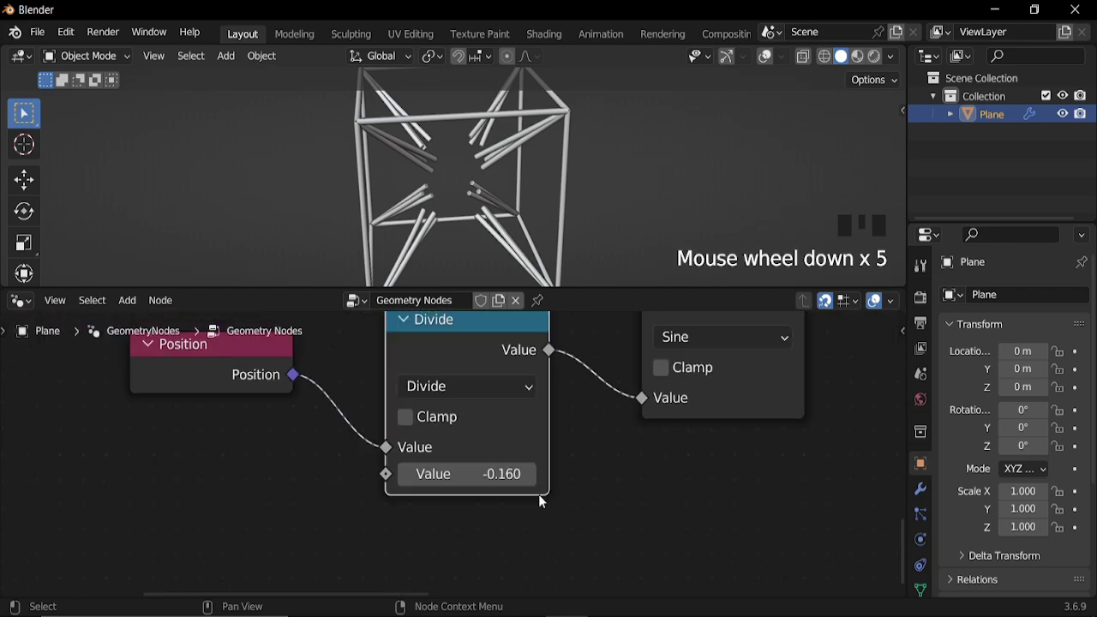
{"action": "left_click_drag", "start_coordinate": [215, 360], "coordinate": [685, 504]}
{"action": "left_click_drag", "start_coordinate": [637, 341], "coordinate": [403, 390]}
{"action": "left_click", "coordinate": [404, 390]}
{"action": "key", "text": "shift+d"}
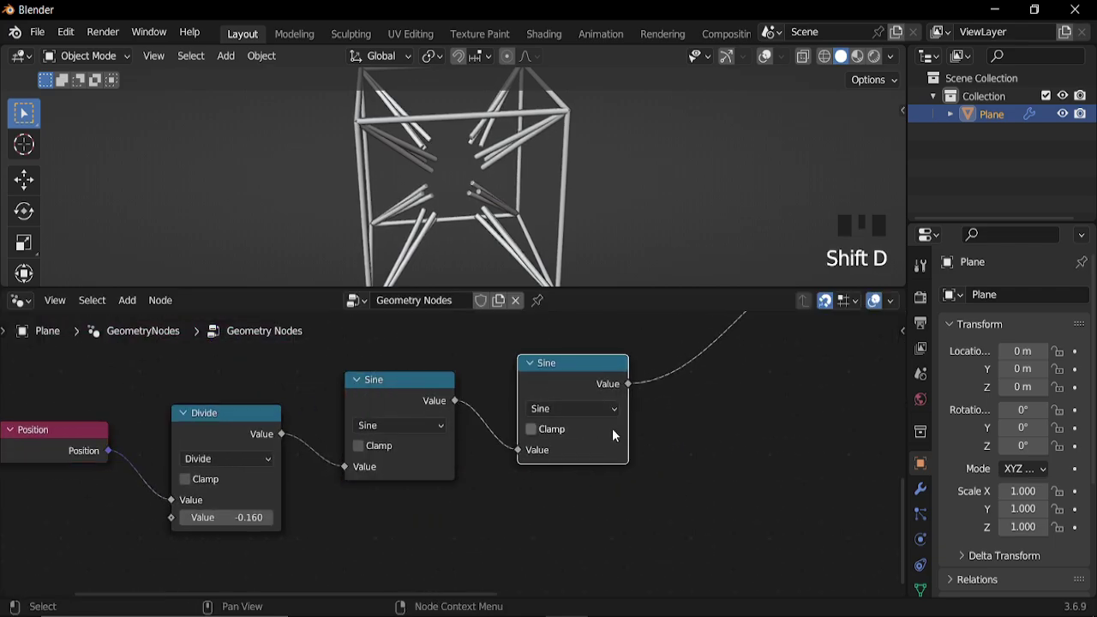
{"action": "left_click", "coordinate": [612, 428]}
{"action": "scroll", "coordinate": [612, 428], "scroll_direction": "up", "scroll_amount": 1}
{"action": "left_click", "coordinate": [596, 406]}
{"action": "left_click", "coordinate": [523, 218]}
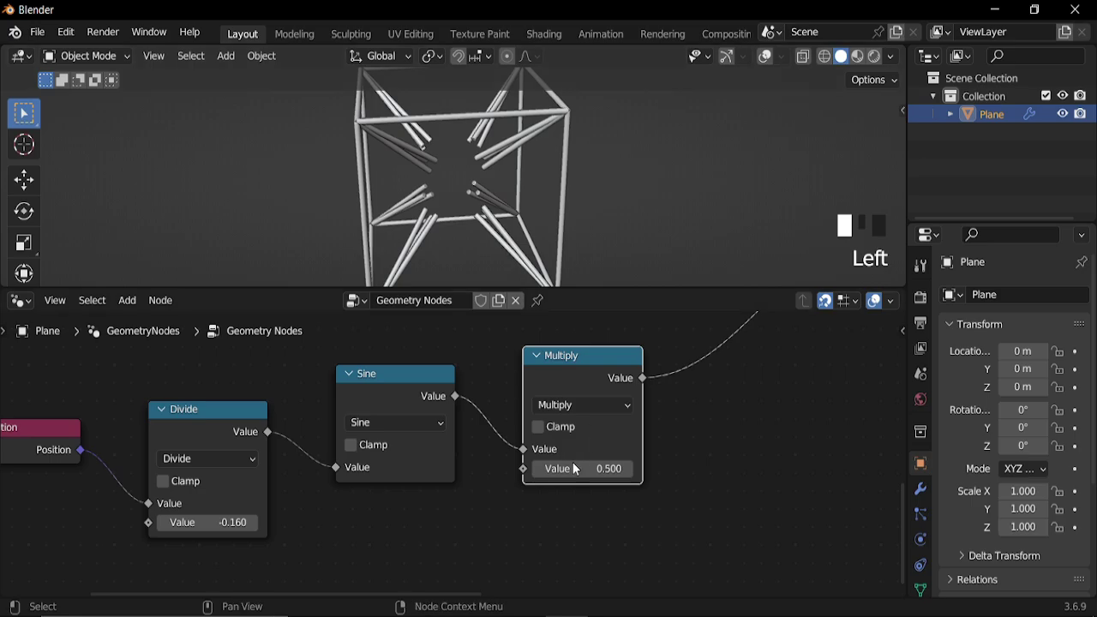
Adjust the Multiply node's factor to strengthen the twist, ending with a value of 7.142
{"action": "left_click_drag", "start_coordinate": [576, 470], "coordinate": [751, 470]}
{"action": "mouse_move", "coordinate": [583, 469]}
{"action": "left_mouse_down"}
{"action": "mouse_move", "coordinate": [625, 469]}
{"action": "mouse_move", "coordinate": [574, 469]}
{"action": "mouse_move", "coordinate": [594, 469]}
{"action": "left_mouse_up"}
{"action": "scroll", "coordinate": [656, 503], "scroll_direction": "up", "scroll_amount": 4}
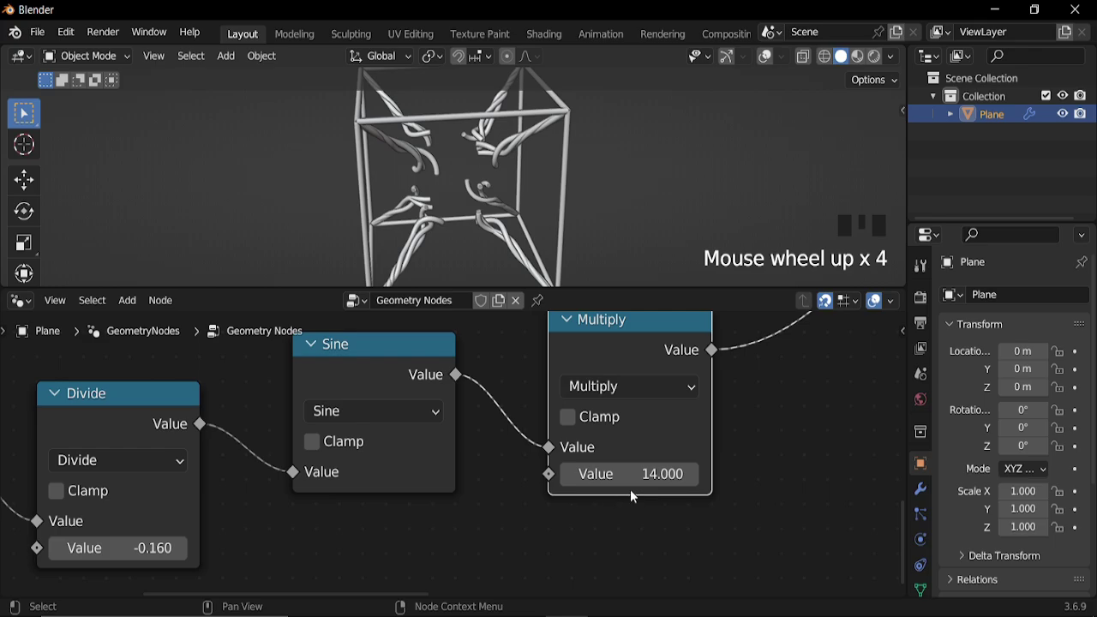
{"action": "left_click", "coordinate": [633, 473]}
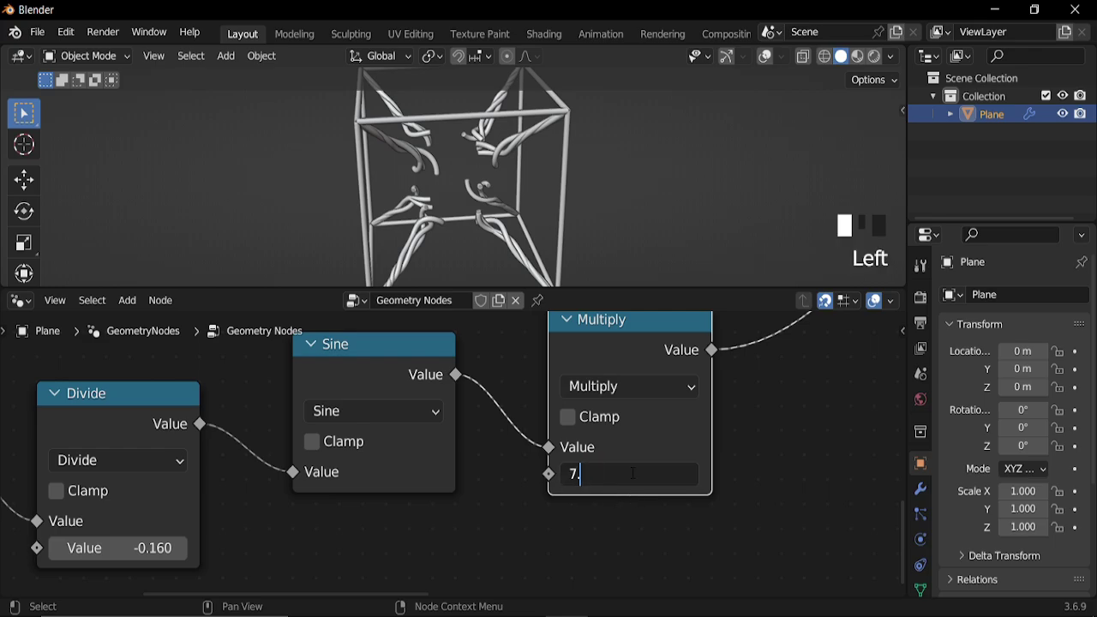
{"action": "key", "text": "Return"}
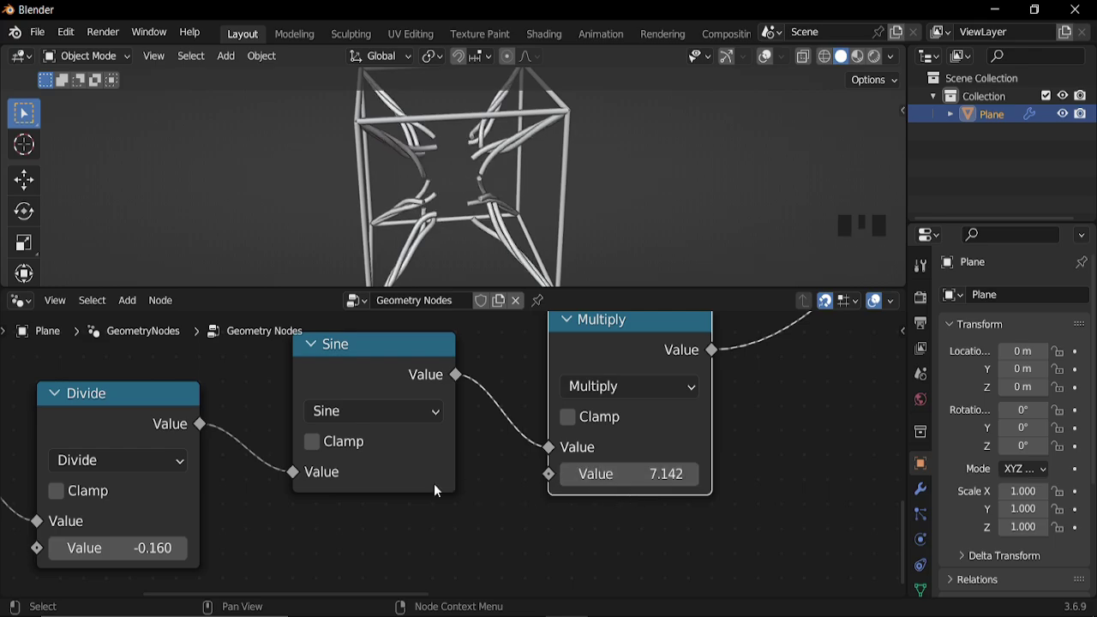
Make room after Divide and insert a duplicated Math node set to Add between Divide and Sine
{"action": "scroll", "coordinate": [434, 483], "scroll_direction": "down", "scroll_amount": 2}
{"action": "middle_click_drag", "start_coordinate": [434, 484], "coordinate": [638, 483]}
{"action": "left_click", "coordinate": [441, 428]}
{"action": "left_click_drag", "start_coordinate": [440, 428], "coordinate": [288, 412]}
{"action": "left_click", "coordinate": [590, 397]}
{"action": "key", "text": "shift+d"}
{"action": "left_click", "coordinate": [463, 439]}
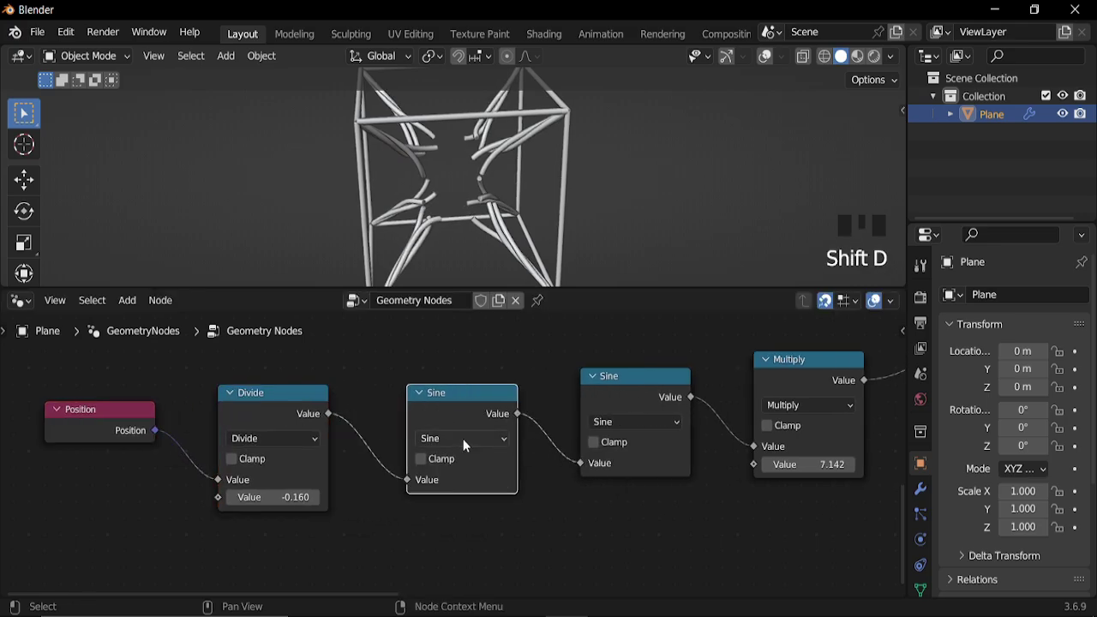
{"action": "left_click", "coordinate": [463, 439]}
{"action": "left_click", "coordinate": [436, 233]}
Try shifting the twist with an Add value of 4.560
{"action": "scroll", "coordinate": [462, 480], "scroll_direction": "up", "scroll_amount": 3}
{"action": "left_click", "coordinate": [480, 509]}
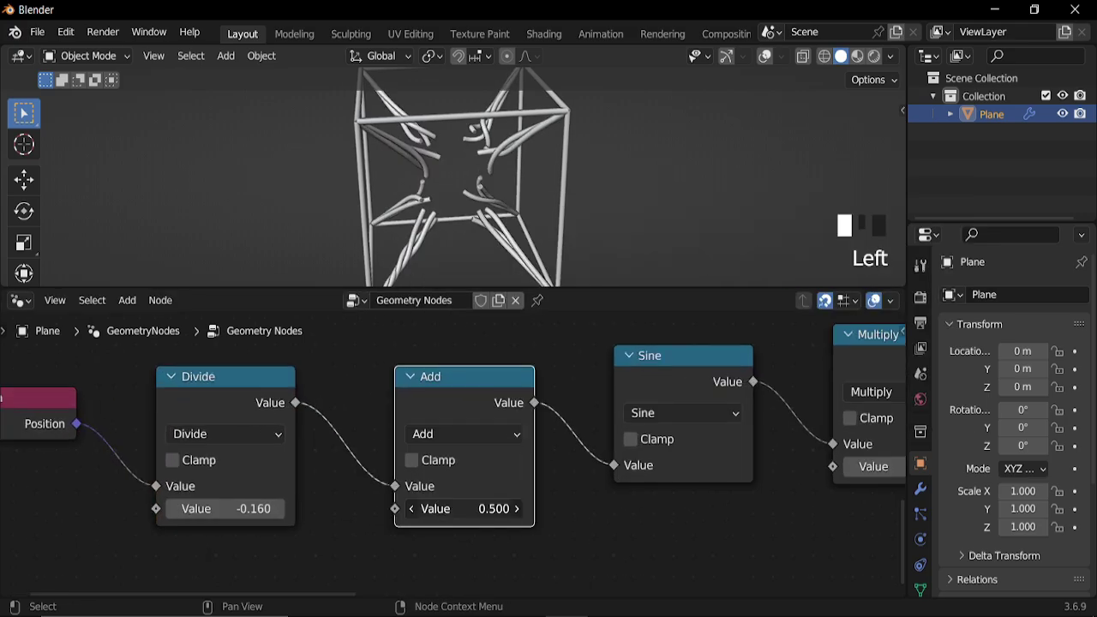
{"action": "left_click_drag", "start_coordinate": [480, 509], "coordinate": [828, 509]}
{"action": "scroll", "coordinate": [428, 496], "scroll_direction": "down", "scroll_amount": 1}
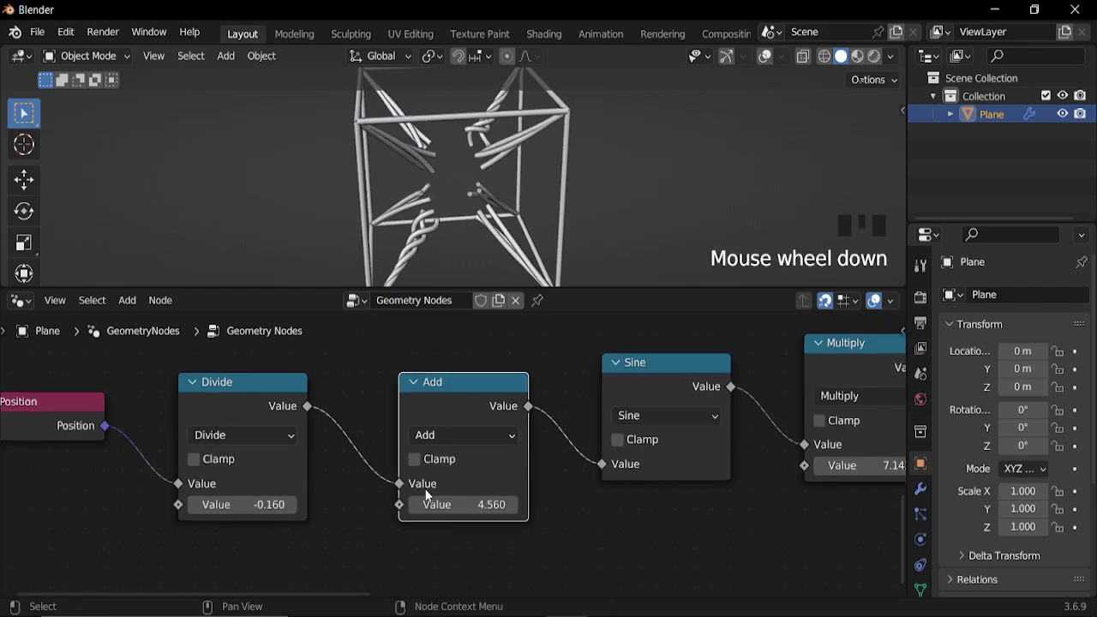
Add a Map Range node below the Divide and Add nodes
{"action": "scroll", "coordinate": [428, 496], "scroll_direction": "down", "scroll_amount": 1}
{"action": "middle_click_drag", "start_coordinate": [428, 496], "coordinate": [460, 443]}
{"action": "key", "text": "shift+a"}
{"action": "mouse_move", "coordinate": [448, 494]}
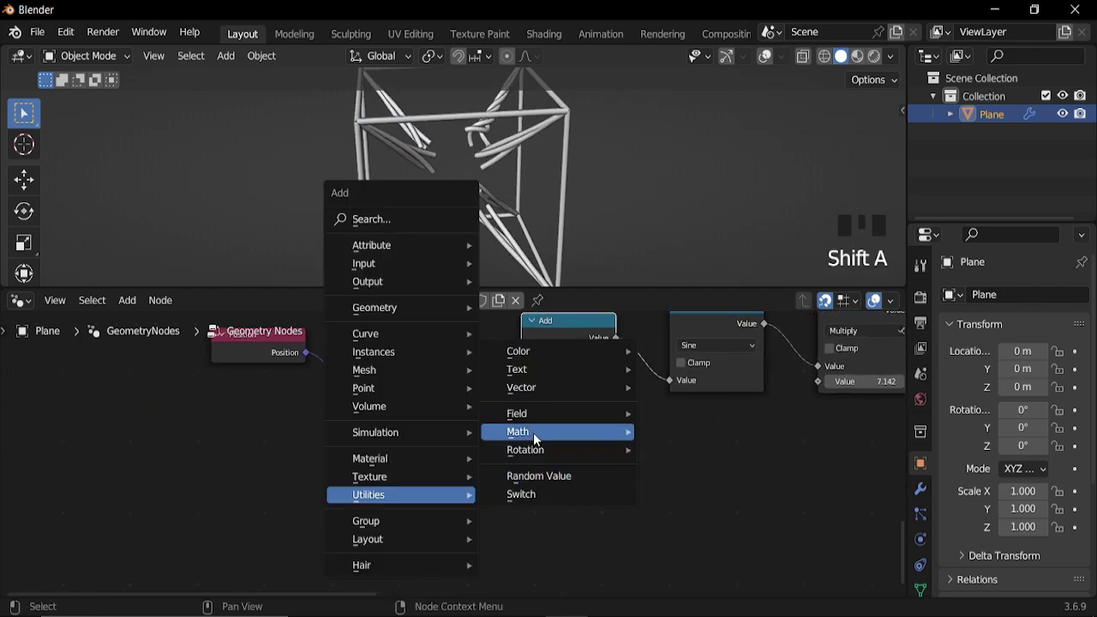
{"action": "left_click", "coordinate": [708, 525]}
{"action": "left_click", "coordinate": [366, 442]}
Add a Scene Time node beside Map Range and connect its Frame output to Map Range's Value
{"action": "middle_click_drag", "start_coordinate": [351, 446], "coordinate": [433, 391]}
{"action": "key", "text": "shift+a"}
{"action": "mouse_move", "coordinate": [329, 211]}
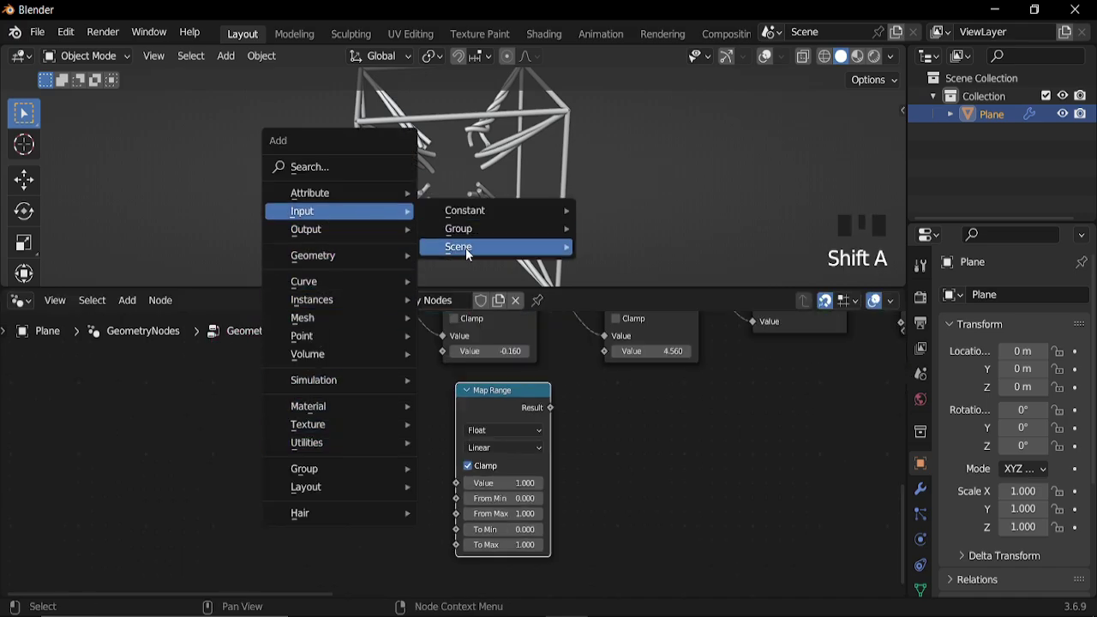
{"action": "mouse_move", "coordinate": [480, 247]}
{"action": "left_click", "coordinate": [635, 338]}
{"action": "left_click", "coordinate": [370, 473]}
{"action": "scroll", "coordinate": [382, 471], "scroll_direction": "up", "scroll_amount": 4}
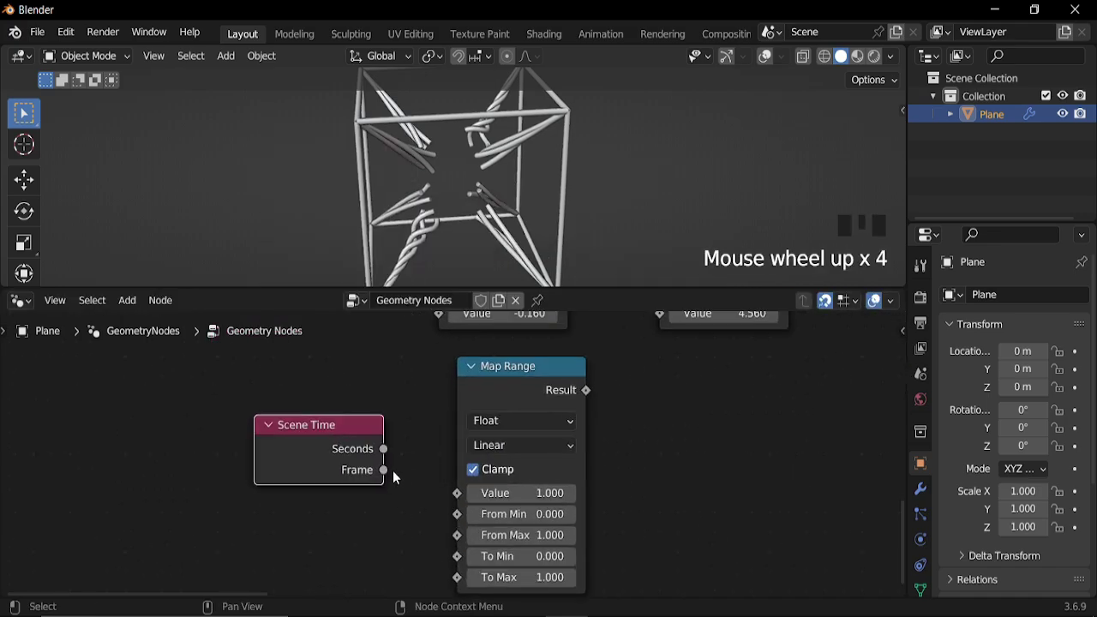
{"action": "left_click_drag", "start_coordinate": [384, 470], "coordinate": [457, 493]}
Set Map Range's From Max to 250 and To Max to 6.283
{"action": "middle_click_drag", "start_coordinate": [515, 521], "coordinate": [477, 457]}
{"action": "scroll", "coordinate": [478, 457], "scroll_direction": "up", "scroll_amount": 2}
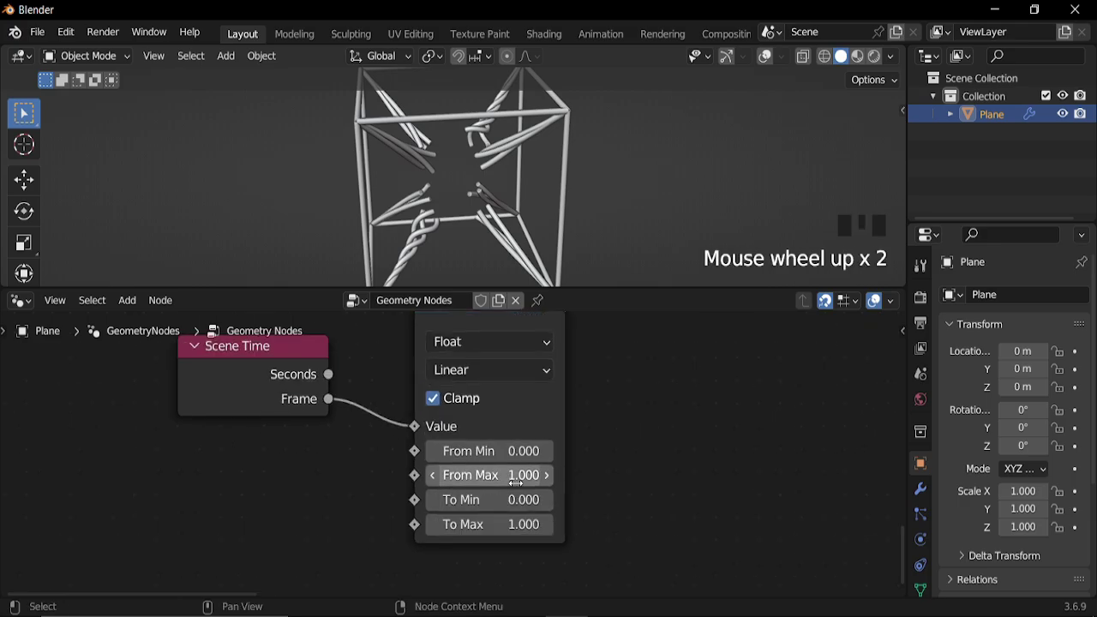
{"action": "double_click", "coordinate": [517, 479]}
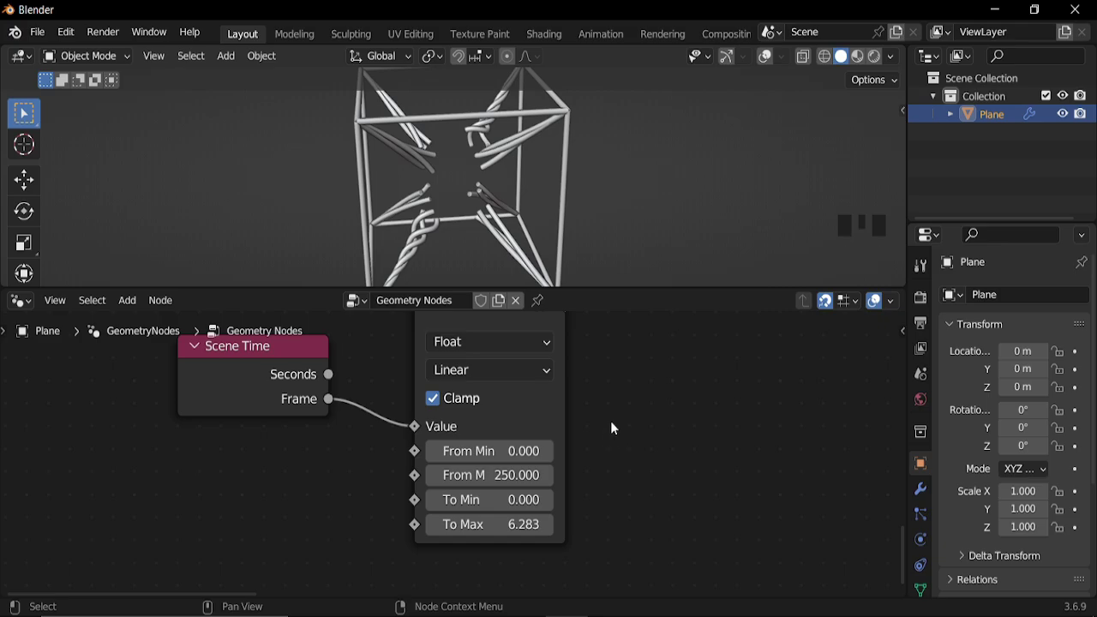
Connect Map Range's Result to the Add node's second Value and play the animation
{"action": "scroll", "coordinate": [611, 428], "scroll_direction": "down", "scroll_amount": 2}
{"action": "middle_click_drag", "start_coordinate": [538, 374], "coordinate": [411, 489]}
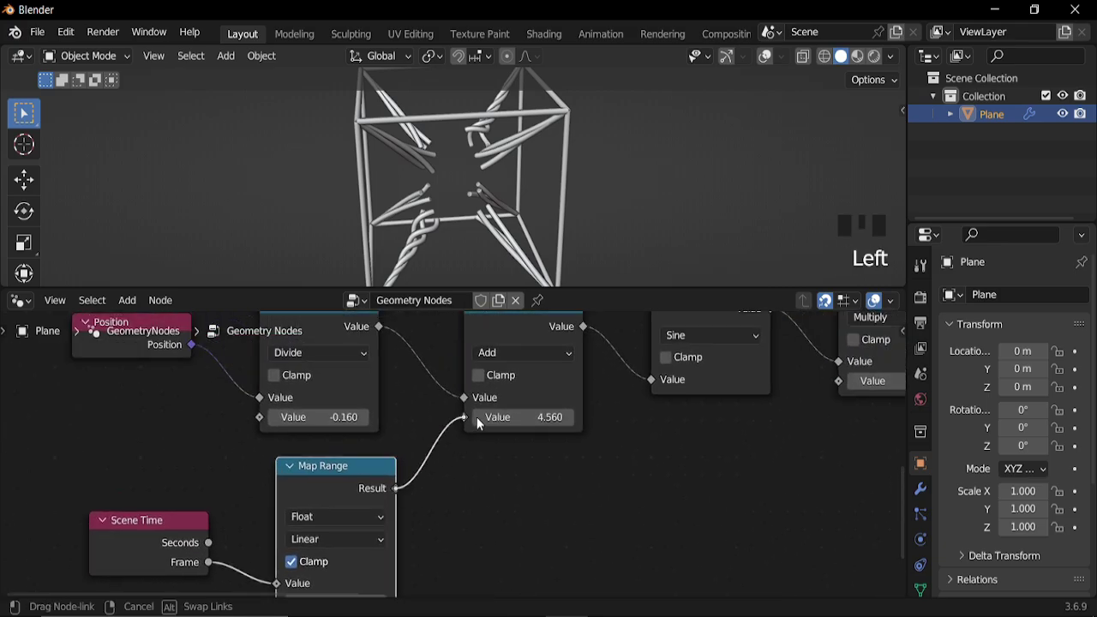
{"action": "left_click_drag", "start_coordinate": [477, 416], "coordinate": [473, 417]}
{"action": "key", "text": "space"}
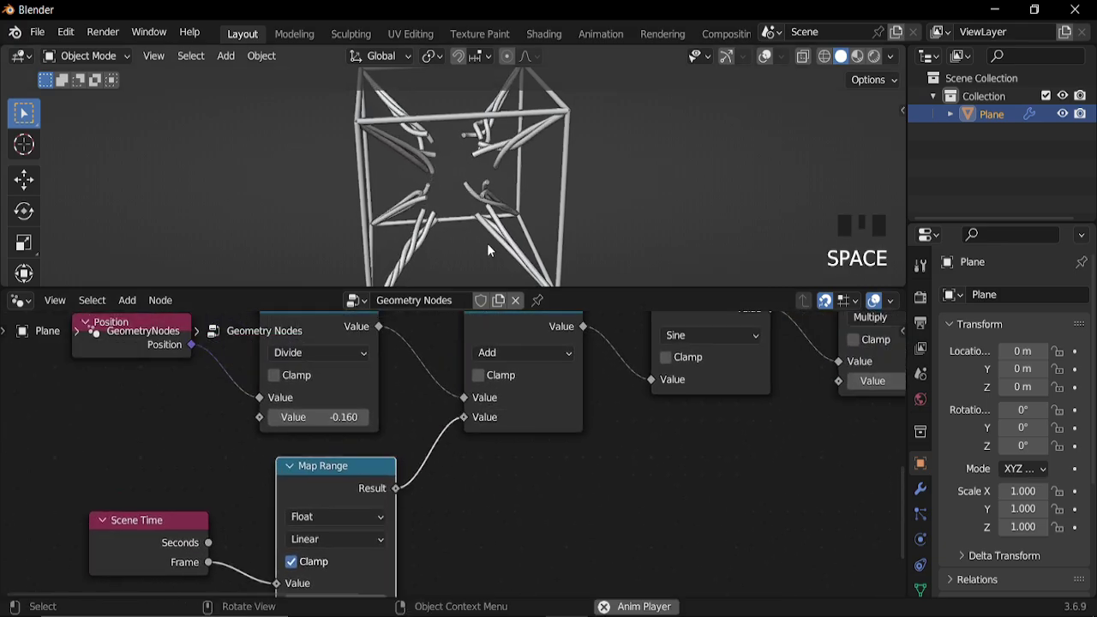
Route the captured Attribute link to Vector Rotate's Center through a lower reroute point, and move the Position and Normal nodes below that link
{"action": "scroll", "coordinate": [557, 368], "scroll_direction": "down", "scroll_amount": 5}
{"action": "middle_click_drag", "start_coordinate": [573, 413], "coordinate": [537, 465]}
{"action": "scroll", "coordinate": [575, 410], "scroll_direction": "up", "scroll_amount": 2}
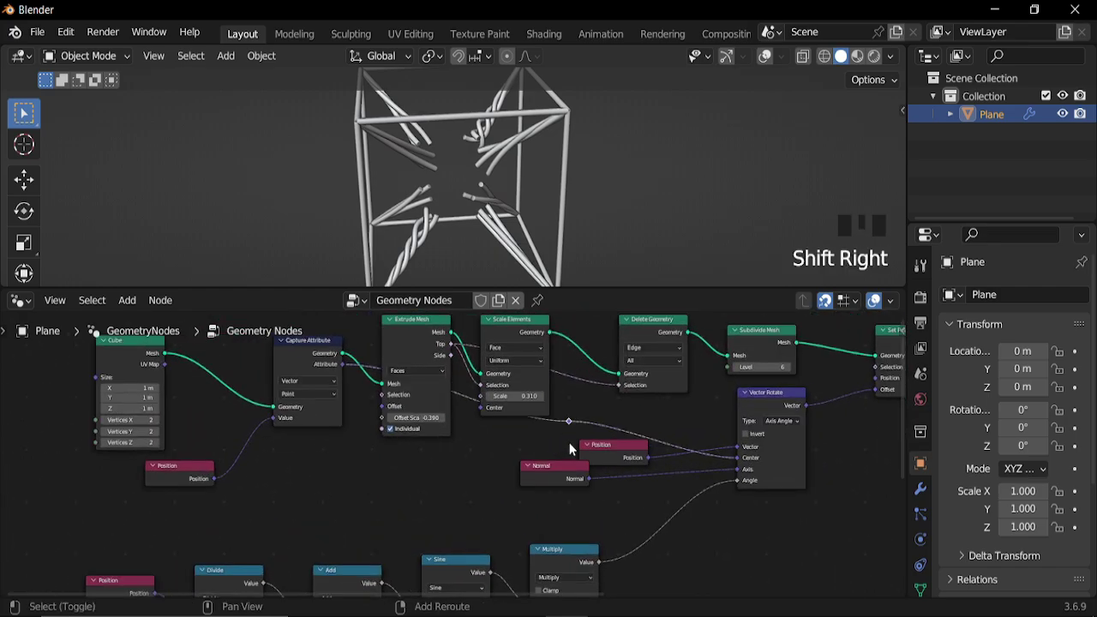
{"action": "key", "text": "g"}
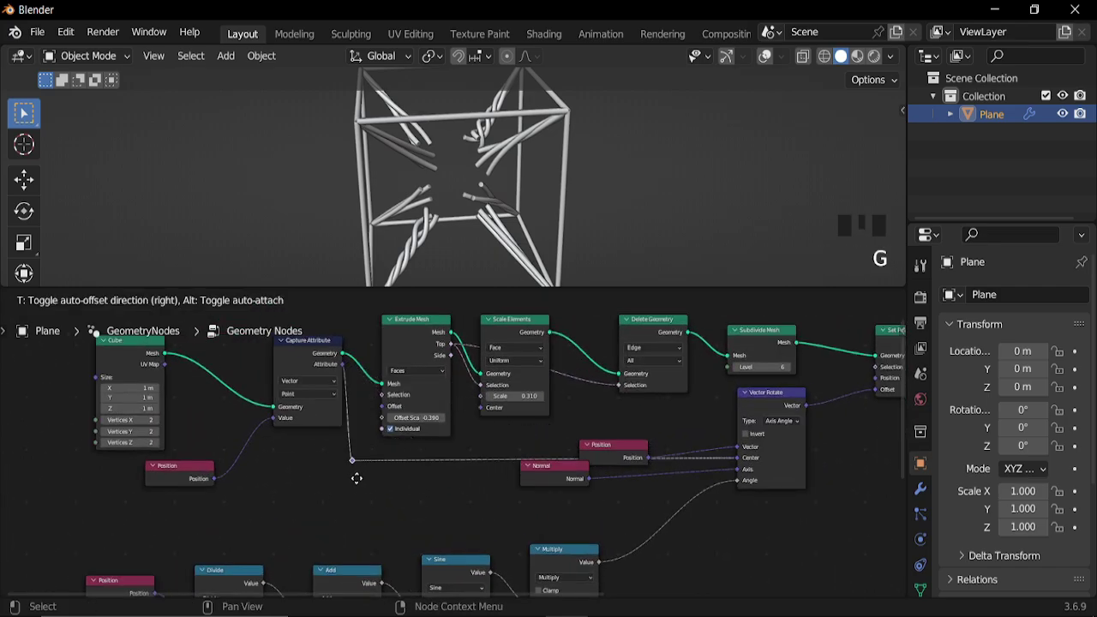
{"action": "left_click", "coordinate": [357, 479]}
{"action": "middle_click_drag", "start_coordinate": [651, 485], "coordinate": [547, 485]}
{"action": "scroll", "coordinate": [514, 481], "scroll_direction": "up", "scroll_amount": 3}
{"action": "left_click_drag", "start_coordinate": [445, 449], "coordinate": [486, 521]}
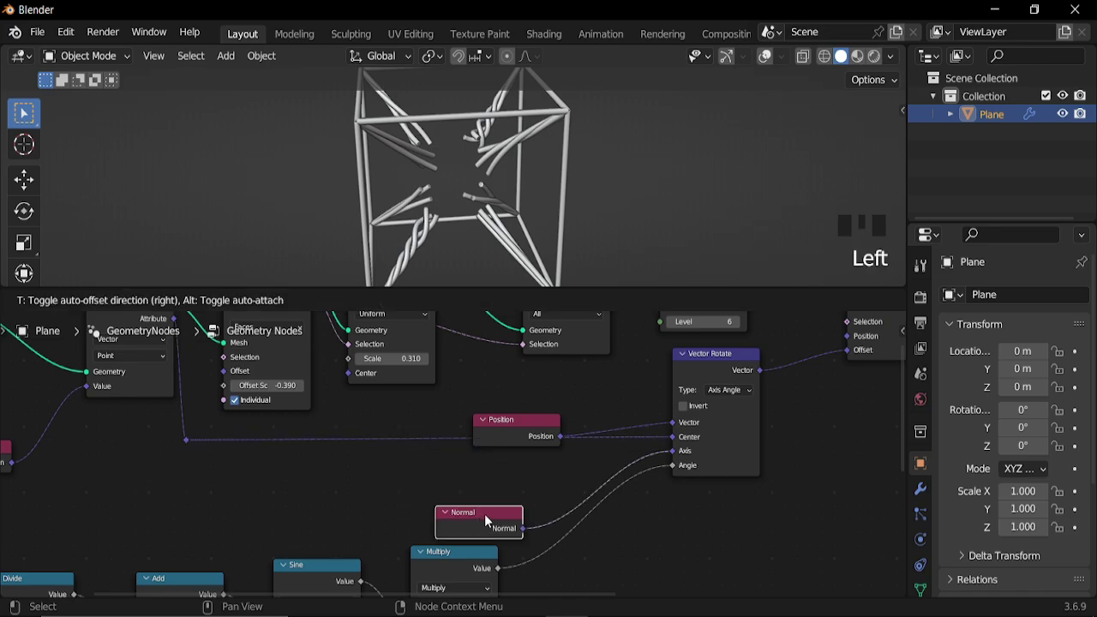
{"action": "left_click_drag", "start_coordinate": [522, 434], "coordinate": [508, 474]}
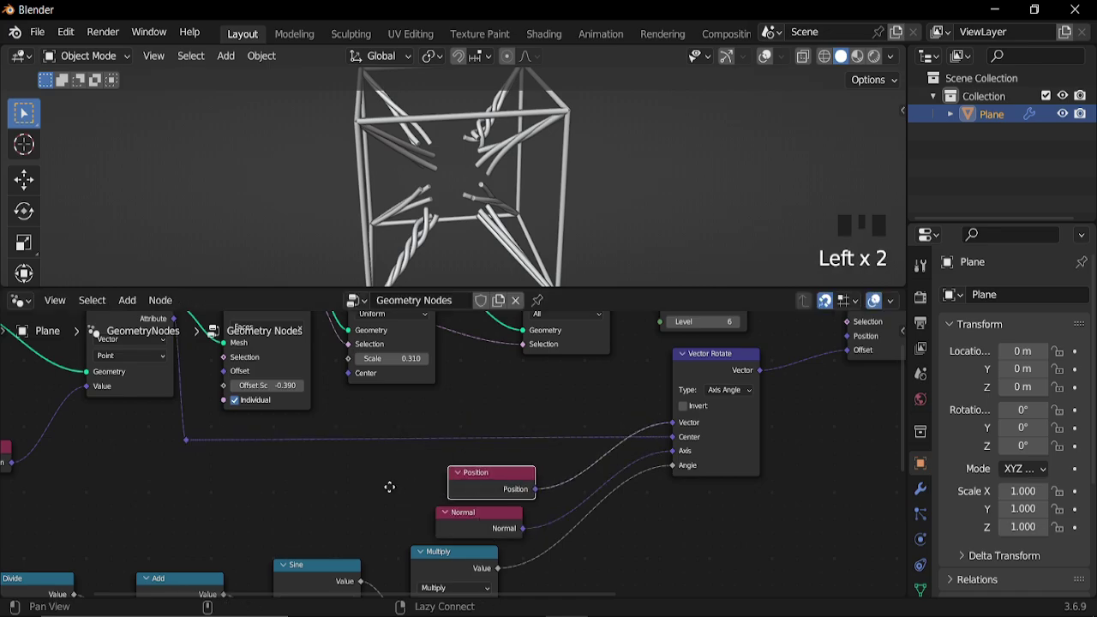
Insert a Vector Math node set to Scale on the link between the reroute point and Vector Rotate's Center
{"action": "middle_click_drag", "start_coordinate": [318, 514], "coordinate": [446, 491]}
{"action": "scroll", "coordinate": [444, 492], "scroll_direction": "up", "scroll_amount": 1}
{"action": "key", "text": "shift+a"}
{"action": "mouse_move", "coordinate": [444, 493]}
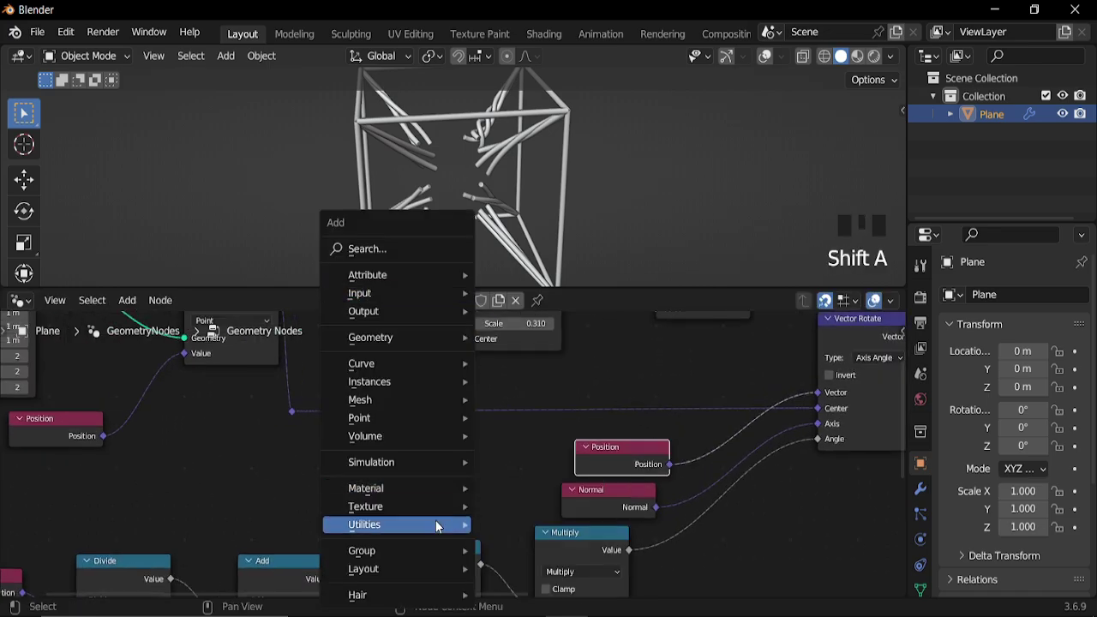
{"action": "mouse_move", "coordinate": [436, 524]}
{"action": "mouse_move", "coordinate": [543, 420]}
{"action": "left_click", "coordinate": [650, 442]}
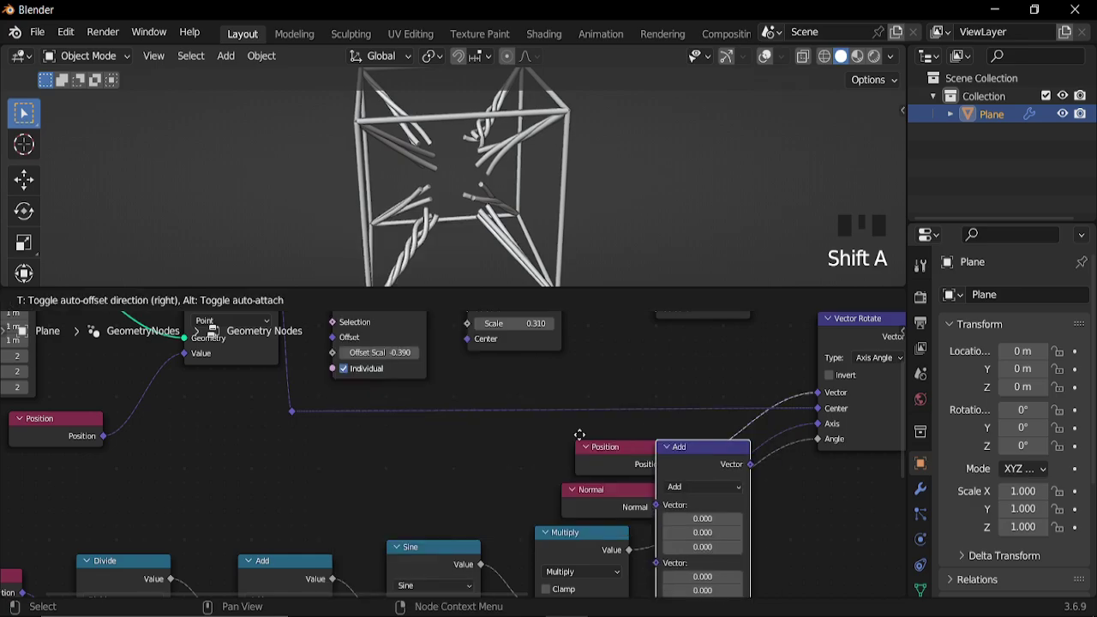
{"action": "left_click", "coordinate": [482, 418]}
{"action": "left_click", "coordinate": [489, 433]}
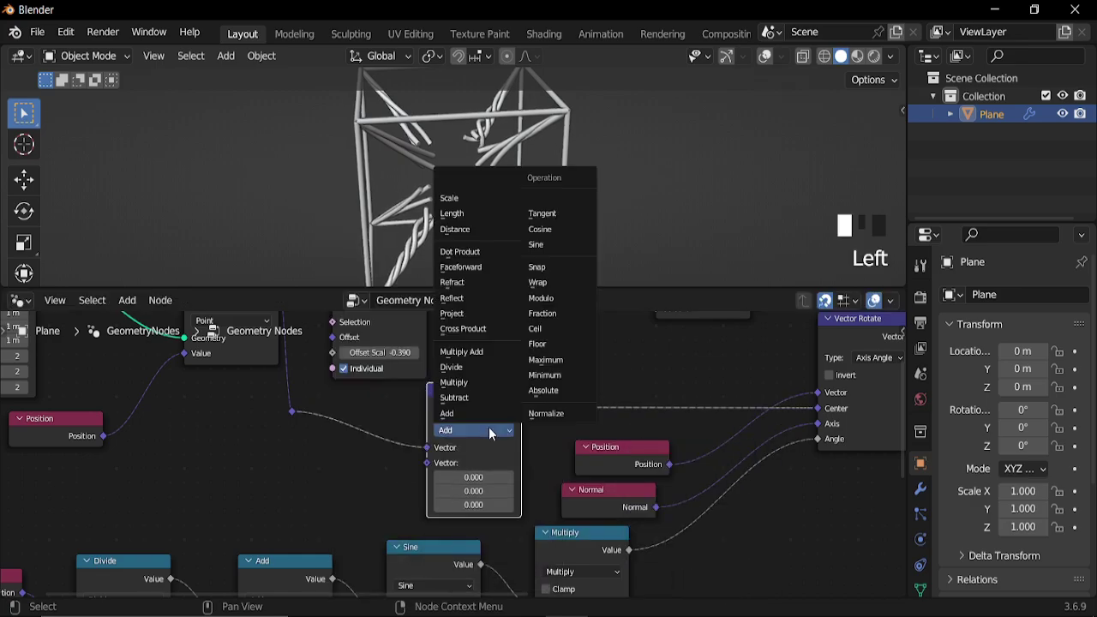
{"action": "left_click", "coordinate": [449, 198]}
Set the Scale node's factor to 1.800 and play the animation
{"action": "middle_click_drag", "start_coordinate": [490, 356], "coordinate": [527, 331]}
{"action": "scroll", "coordinate": [466, 419], "scroll_direction": "up", "scroll_amount": 2}
{"action": "mouse_move", "coordinate": [532, 436]}
{"action": "left_mouse_down", "text": "shift"}
{"action": "mouse_move", "coordinate": [504, 436]}
{"action": "mouse_move", "coordinate": [583, 436]}
{"action": "mouse_move", "coordinate": [484, 435]}
{"action": "mouse_move", "coordinate": [550, 431]}
{"action": "left_mouse_up", "text": "shift"}
{"action": "scroll", "coordinate": [590, 487], "scroll_direction": "up", "scroll_amount": 3}
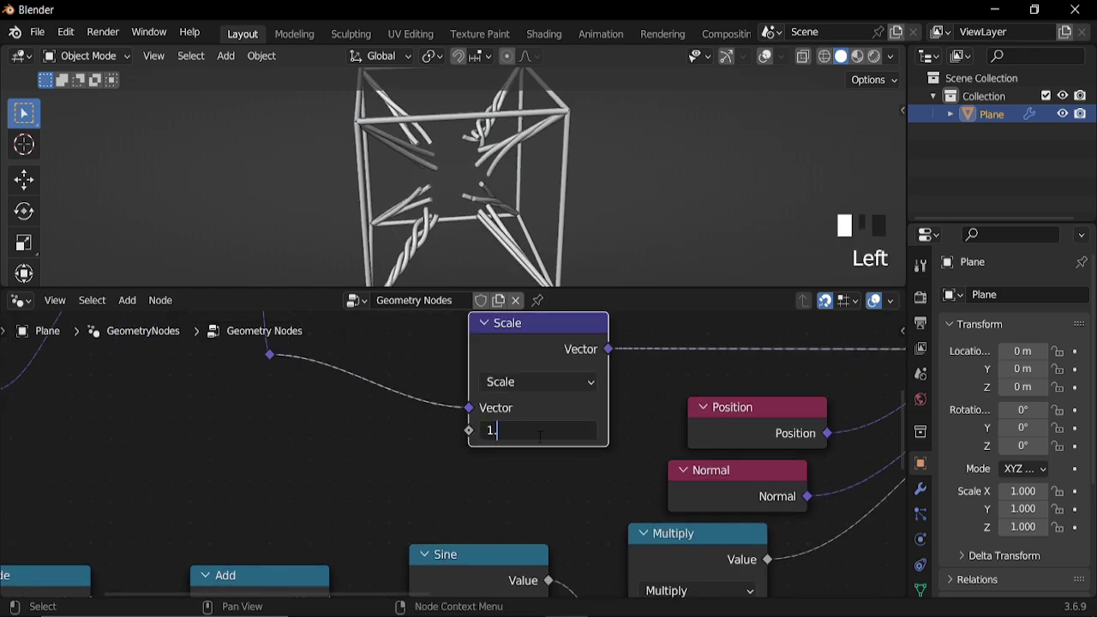
{"action": "key", "text": "Return"}
{"action": "key", "text": "space"}
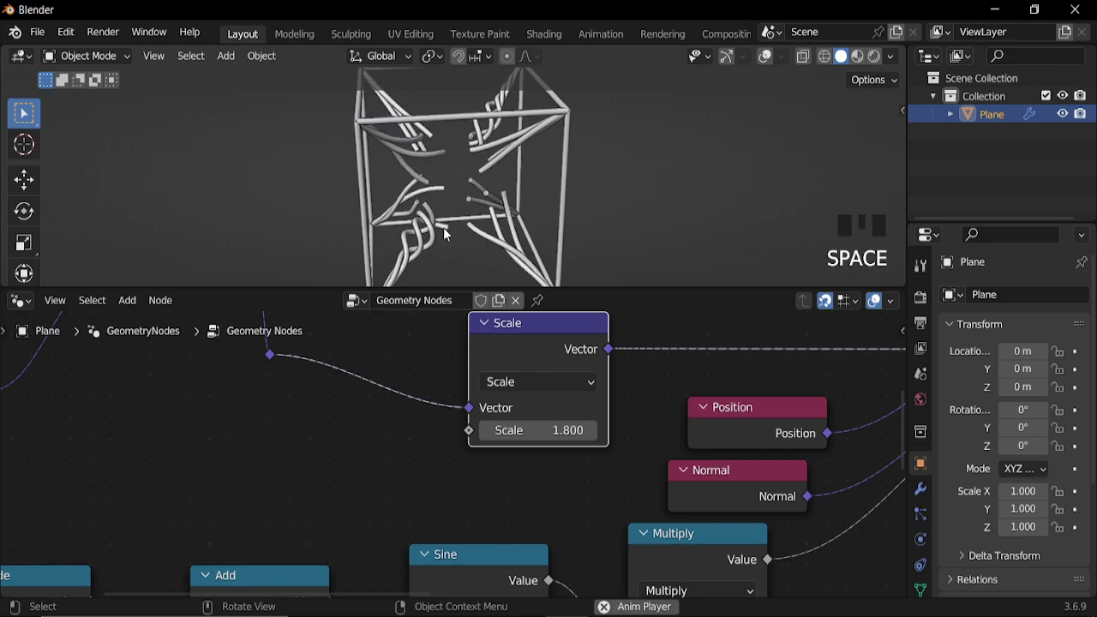
Move the Group Output node farther away from Curve to Mesh to make room for more nodes
{"action": "scroll", "coordinate": [693, 468], "scroll_direction": "down", "scroll_amount": 13}
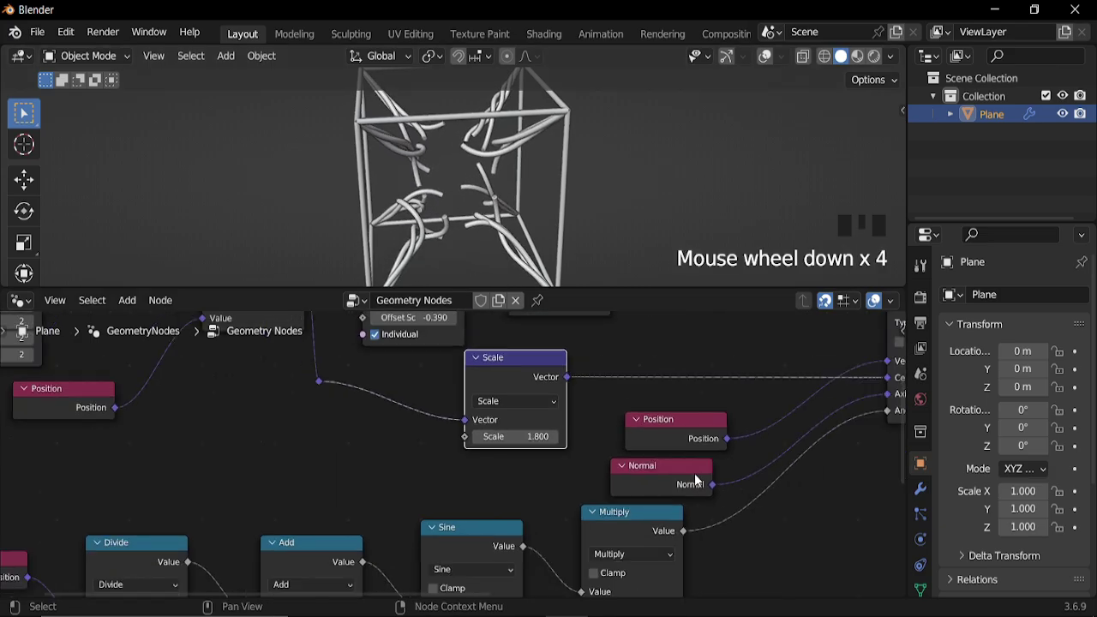
{"action": "middle_click_drag", "start_coordinate": [691, 455], "coordinate": [509, 456]}
{"action": "scroll", "coordinate": [621, 485], "scroll_direction": "up", "scroll_amount": 1}
{"action": "scroll", "coordinate": [623, 484], "scroll_direction": "up", "scroll_amount": 1}
{"action": "middle_click_drag", "start_coordinate": [622, 485], "coordinate": [532, 461]}
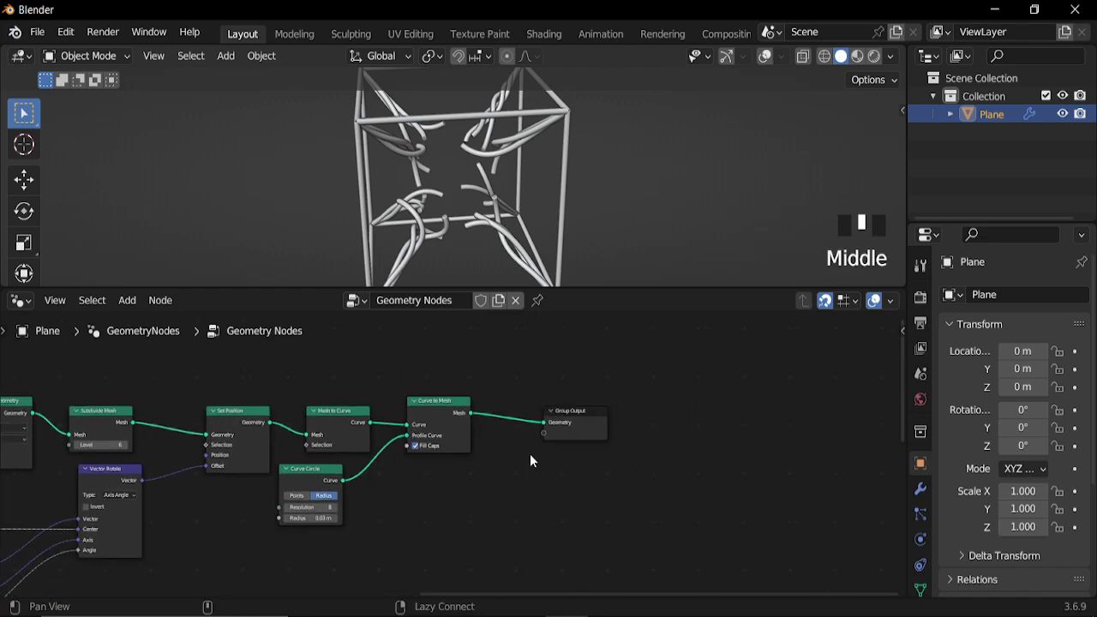
{"action": "left_click_drag", "start_coordinate": [616, 417], "coordinate": [878, 417]}
Add an Instance on Points node in the empty space below the Curve to Mesh node
{"action": "middle_click_drag", "start_coordinate": [448, 544], "coordinate": [588, 486]}
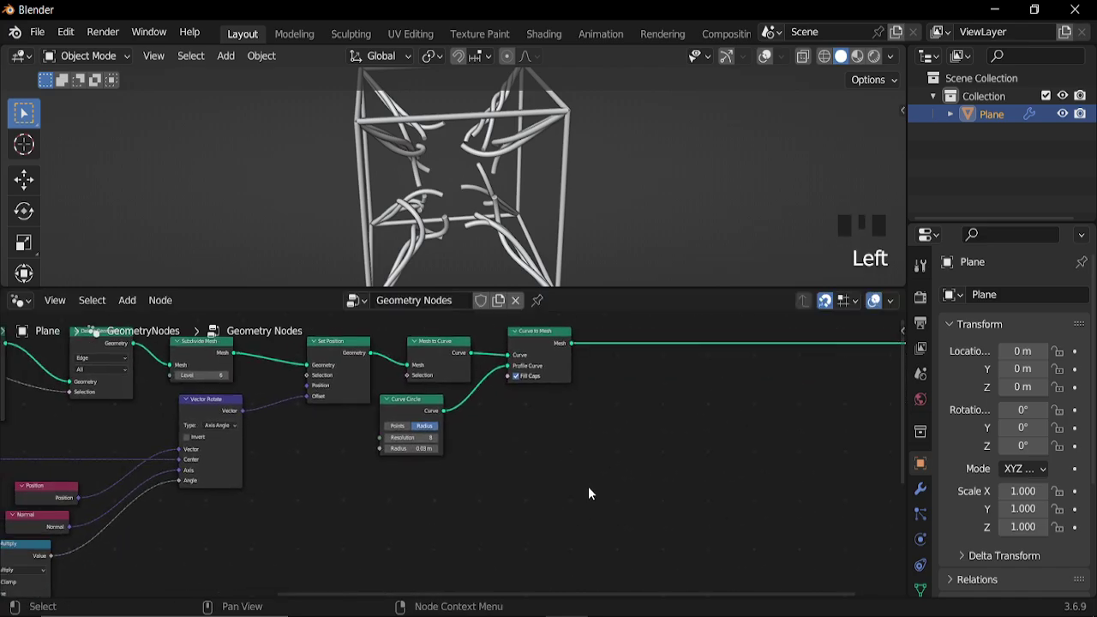
{"action": "key", "text": "shift+a"}
{"action": "mouse_move", "coordinate": [534, 346]}
{"action": "left_click", "coordinate": [669, 348]}
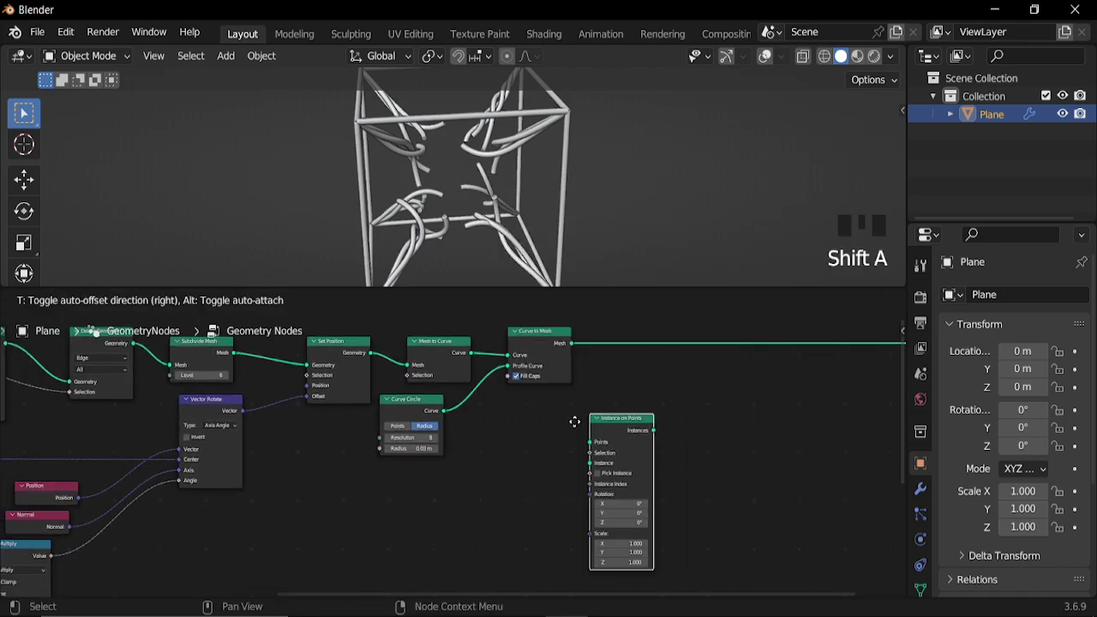
{"action": "left_click", "coordinate": [531, 439]}
Shift Curve to Mesh and Instance on Points away from Mesh to Curve, and place Curve Circle above the main node chain
{"action": "scroll", "coordinate": [446, 429], "scroll_direction": "up", "scroll_amount": 4}
{"action": "left_click_drag", "start_coordinate": [403, 381], "coordinate": [464, 384]}
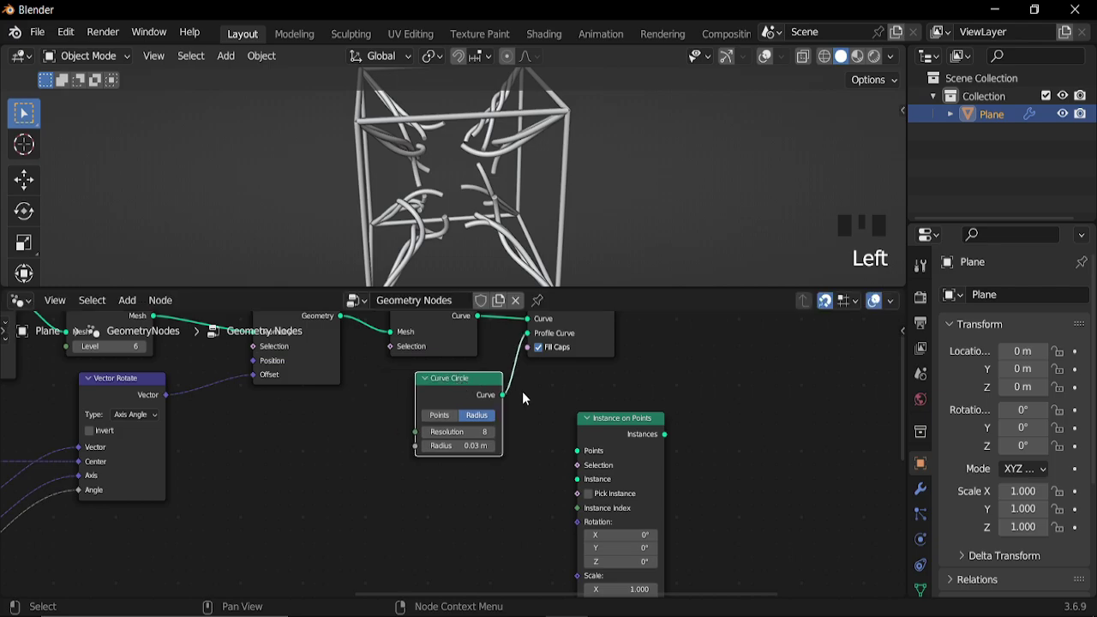
{"action": "scroll", "coordinate": [523, 391], "scroll_direction": "down", "scroll_amount": 5}
{"action": "left_click", "coordinate": [507, 381]}
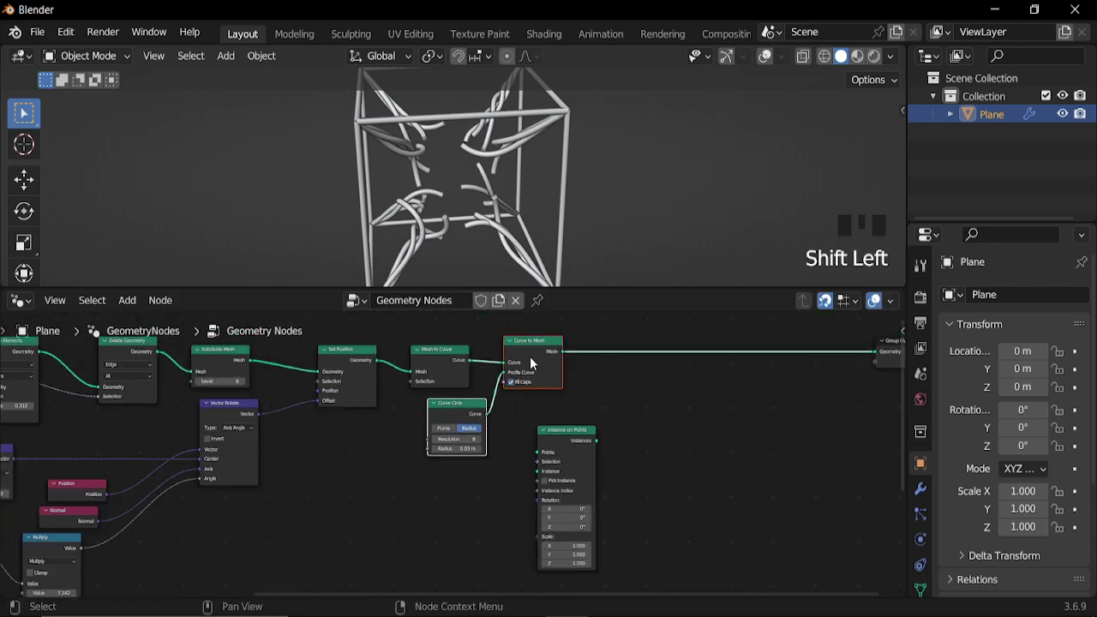
{"action": "left_click_drag", "start_coordinate": [530, 357], "coordinate": [590, 357]}
{"action": "left_click_drag", "start_coordinate": [556, 448], "coordinate": [612, 440]}
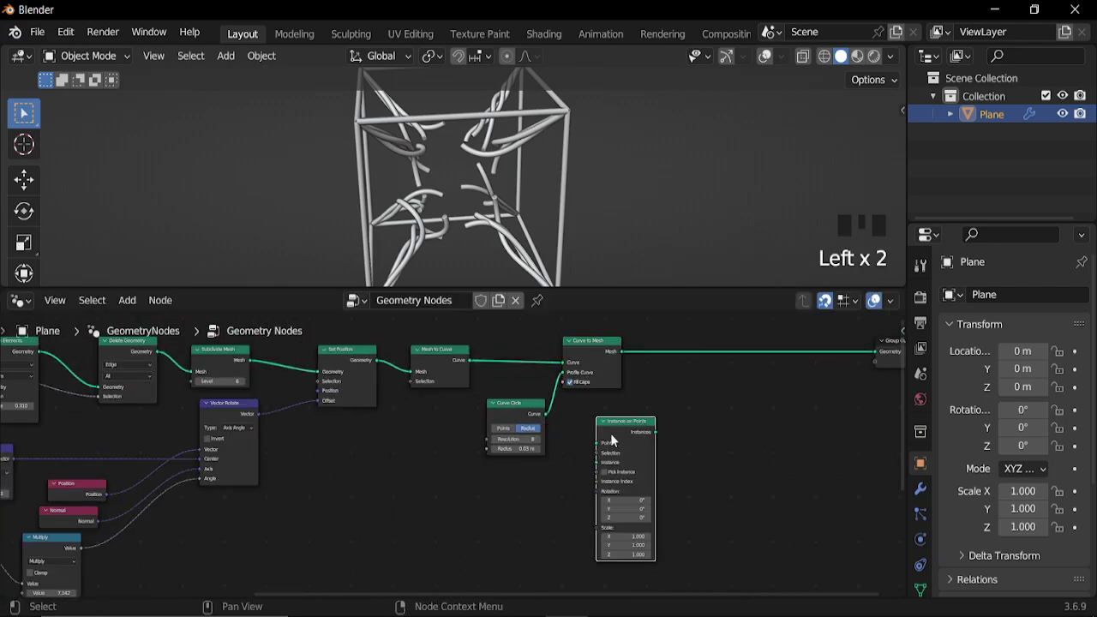
{"action": "scroll", "coordinate": [505, 445], "scroll_direction": "up", "scroll_amount": 4}
{"action": "left_click_drag", "start_coordinate": [517, 395], "coordinate": [476, 397]}
Connect Mesh to Curve's Curve output to the Points input of Instance on Points
{"action": "middle_click_drag", "start_coordinate": [532, 527], "coordinate": [477, 423]}
{"action": "scroll", "coordinate": [376, 362], "scroll_direction": "up", "scroll_amount": 3}
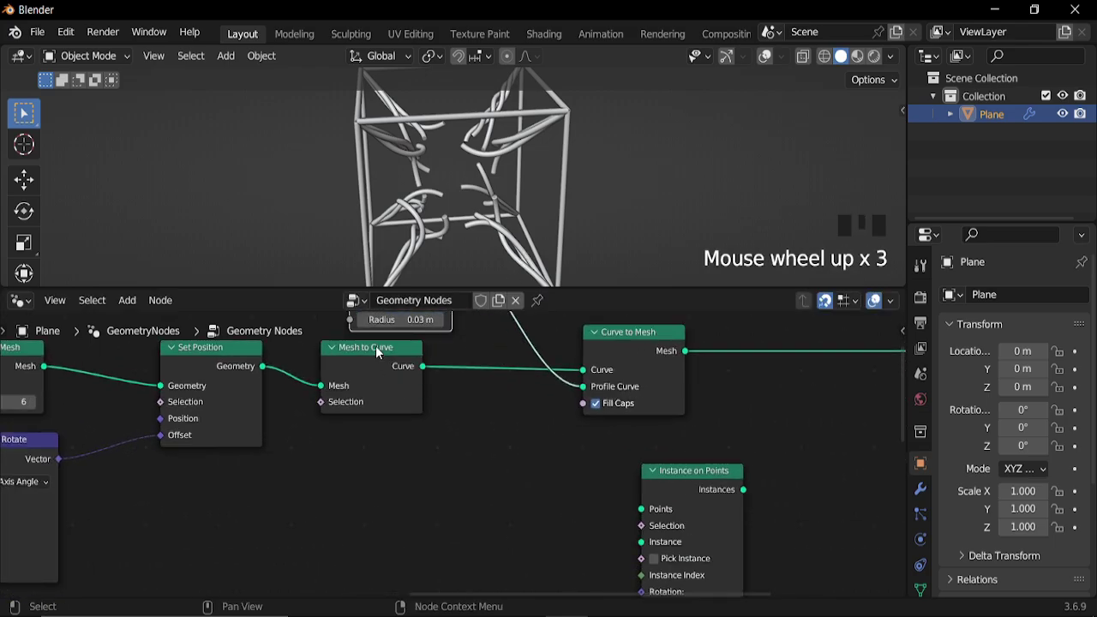
{"action": "right_click_drag", "start_coordinate": [653, 509], "coordinate": [654, 510], "text": "alt"}
{"action": "middle_click_drag", "start_coordinate": [591, 485], "coordinate": [571, 346]}
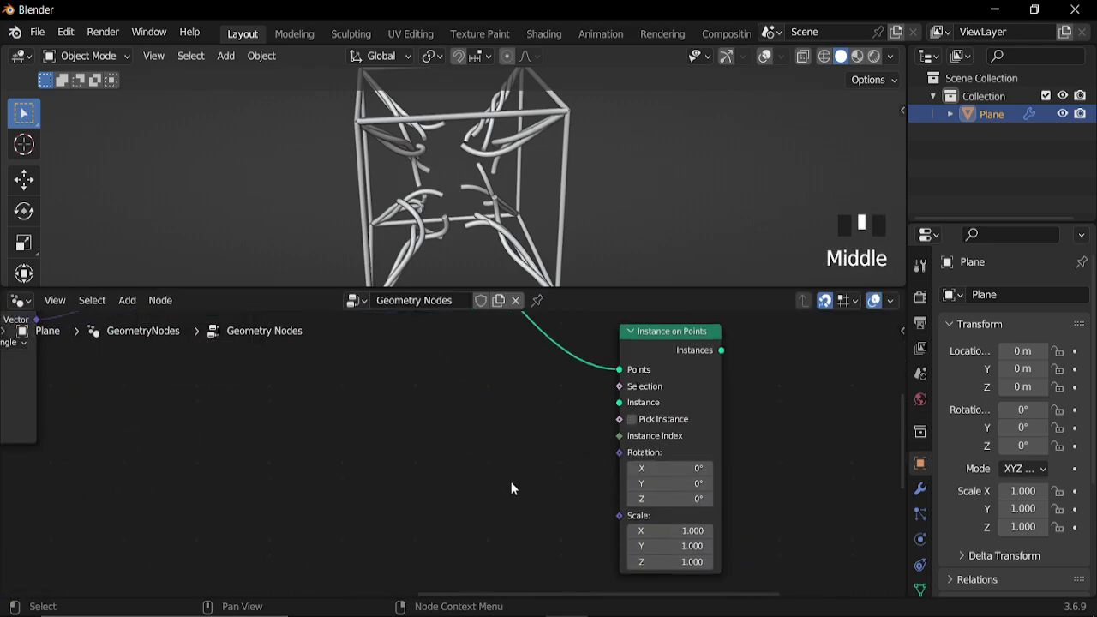
Add an Ico Sphere node, connect its Mesh to Instance on Points' Instance input, and set its radius to 0.63 m
{"action": "key", "text": "shift+a"}
{"action": "mouse_move", "coordinate": [480, 399]}
{"action": "mouse_move", "coordinate": [583, 481]}
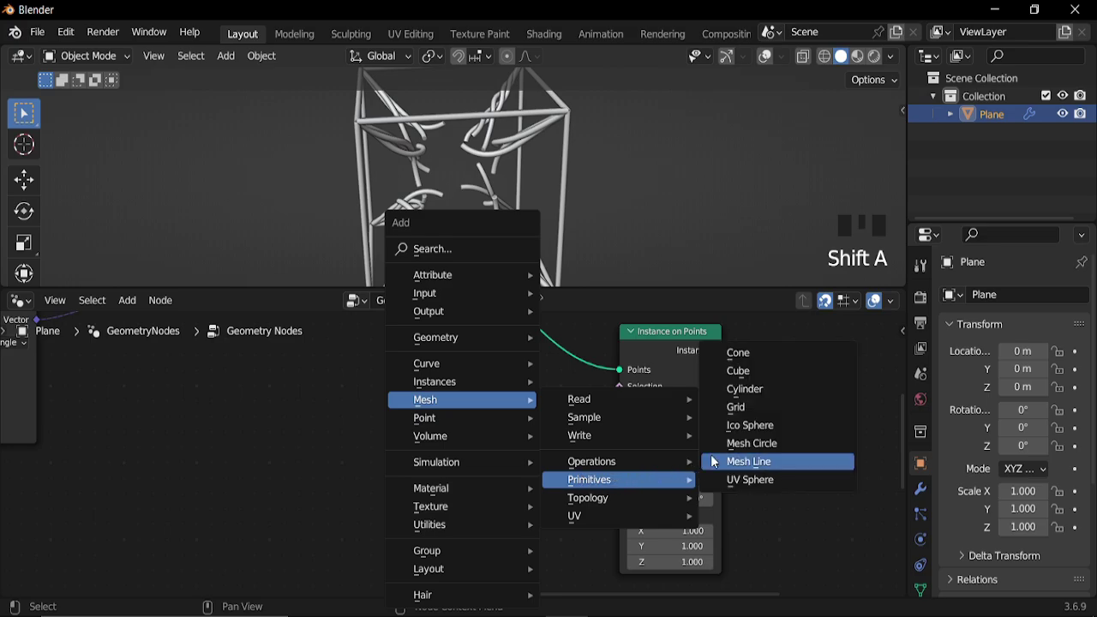
{"action": "left_click", "coordinate": [710, 422]}
{"action": "left_click", "coordinate": [493, 439]}
{"action": "right_click_drag", "start_coordinate": [490, 439], "coordinate": [550, 471], "text": "alt"}
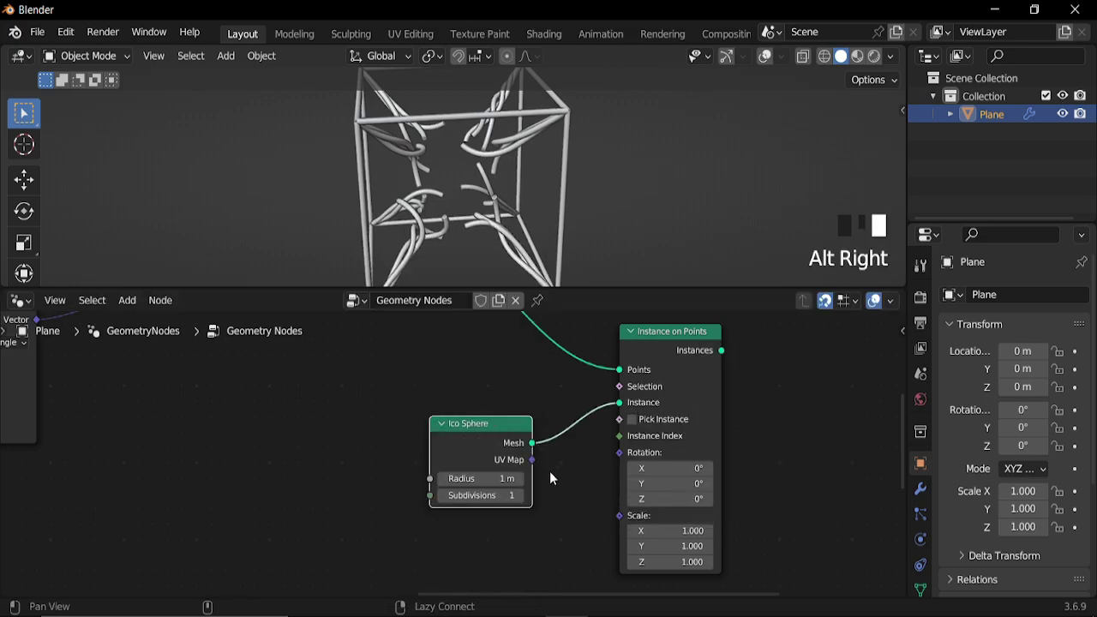
{"action": "middle_click_drag", "start_coordinate": [549, 470], "coordinate": [551, 471]}
{"action": "scroll", "coordinate": [552, 427], "scroll_direction": "up", "scroll_amount": 2}
{"action": "left_click_drag", "start_coordinate": [552, 427], "coordinate": [549, 427], "text": "shift"}
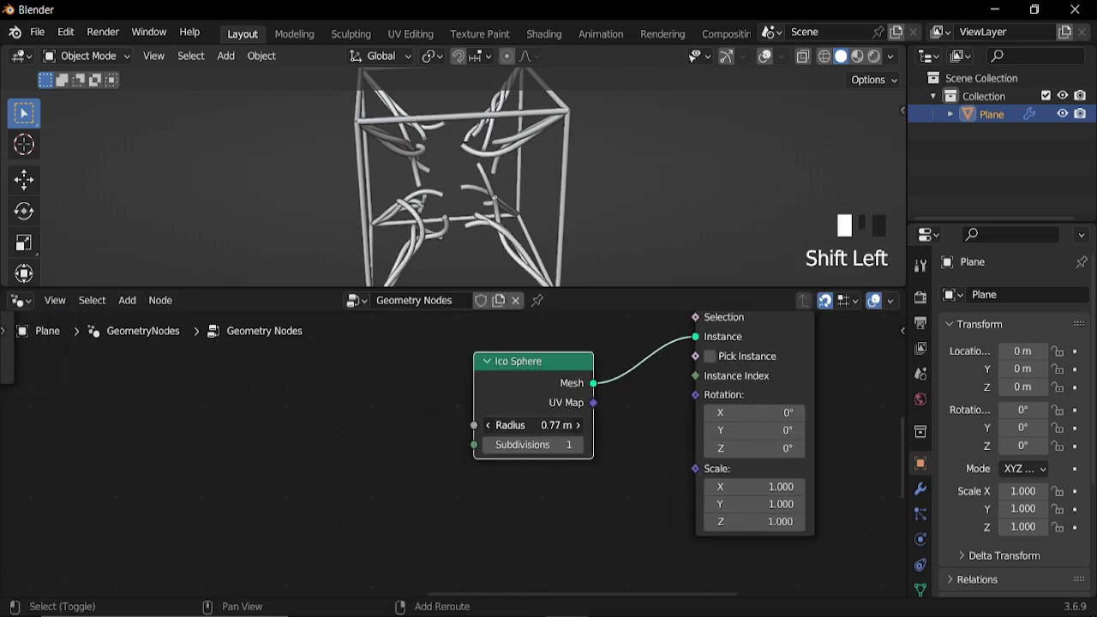
Add an Endpoint Selection node above the Ico Sphere and connect it to the Selection input of Instance on Points
{"action": "middle_click_drag", "start_coordinate": [611, 407], "coordinate": [619, 470]}
{"action": "key", "text": "shift+a"}
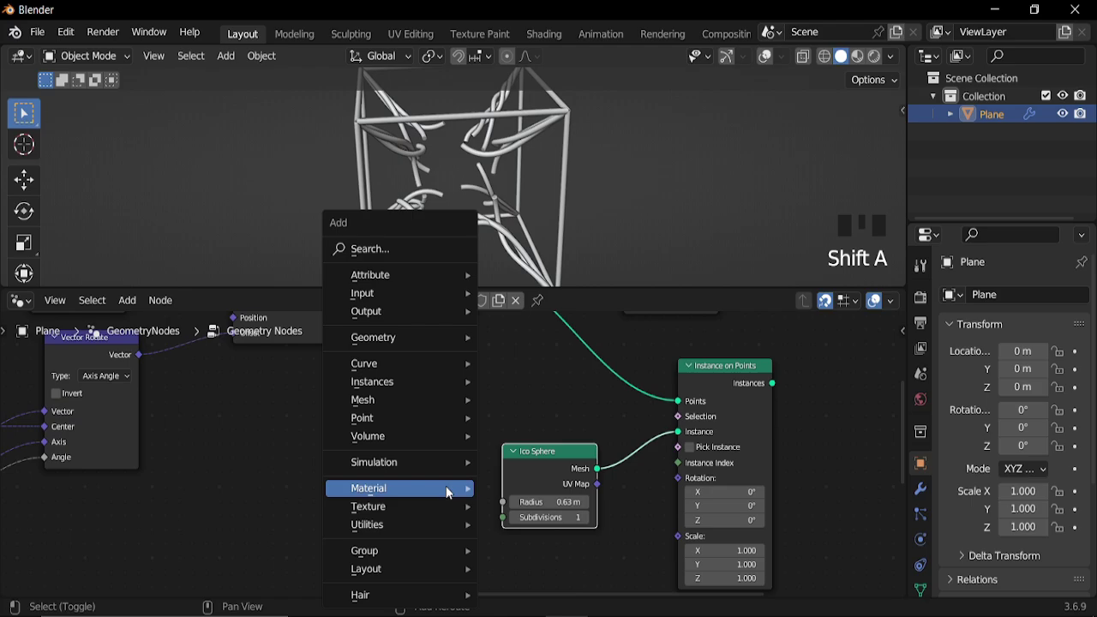
{"action": "left_click", "coordinate": [382, 248]}
{"action": "type", "text": "end"}
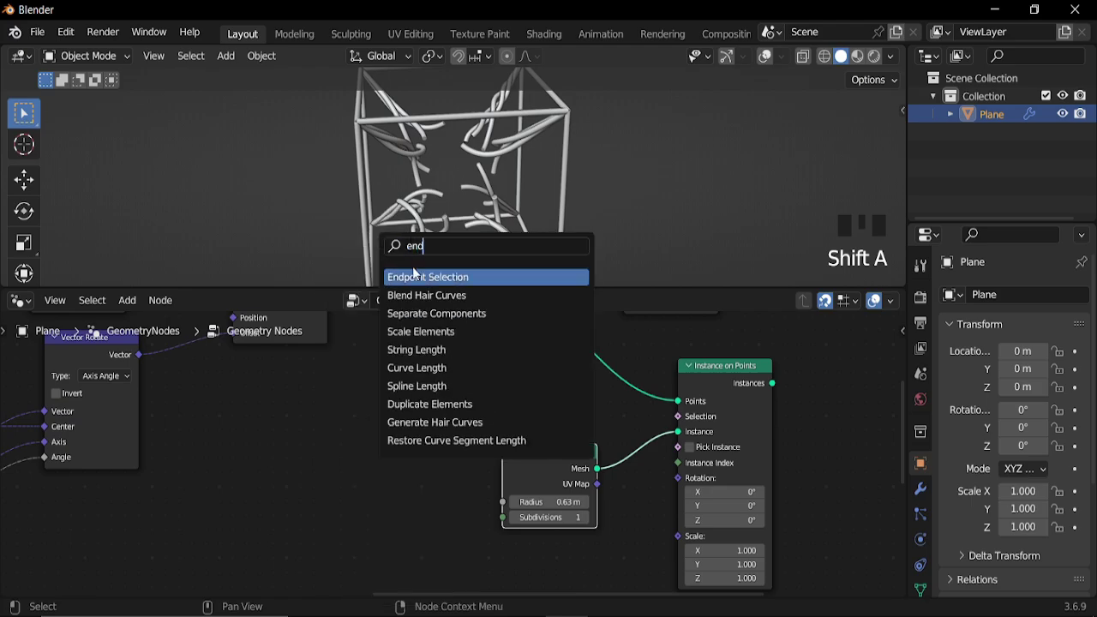
{"action": "left_click", "coordinate": [414, 276]}
{"action": "left_click", "coordinate": [548, 430]}
{"action": "middle_click_drag", "start_coordinate": [548, 430], "coordinate": [445, 453]}
{"action": "scroll", "coordinate": [461, 415], "scroll_direction": "up", "scroll_amount": 2}
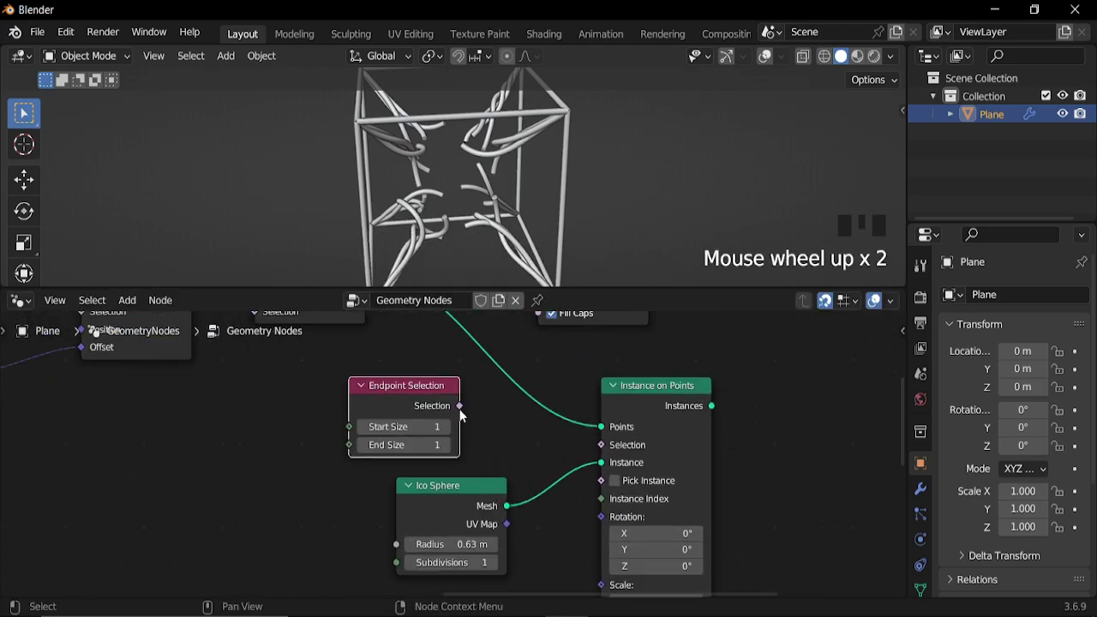
{"action": "left_click_drag", "start_coordinate": [599, 448], "coordinate": [601, 445]}
Insert a Join Geometry node between Curve to Mesh and Group Output, and connect Instance on Points' Instances to it
{"action": "scroll", "coordinate": [685, 419], "scroll_direction": "down", "scroll_amount": 4}
{"action": "middle_click_drag", "start_coordinate": [685, 419], "coordinate": [580, 505]}
{"action": "key", "text": "shift+a"}
{"action": "mouse_move", "coordinate": [531, 340]}
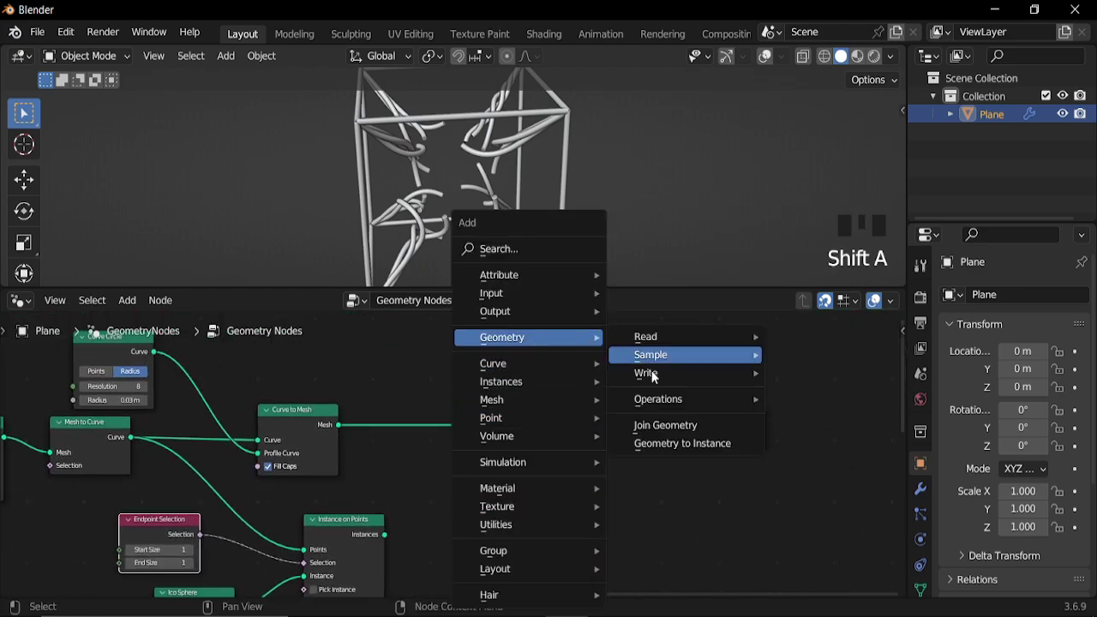
{"action": "left_click", "coordinate": [678, 423]}
{"action": "left_click", "coordinate": [592, 425]}
{"action": "middle_click_drag", "start_coordinate": [356, 533], "coordinate": [395, 484]}
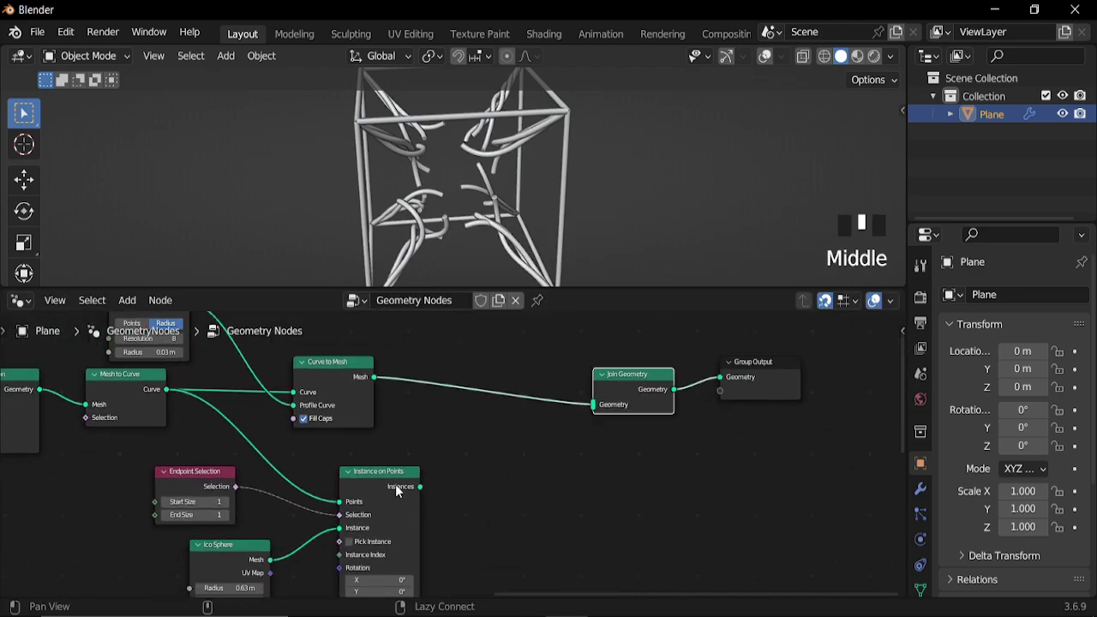
{"action": "right_click_drag", "start_coordinate": [395, 485], "coordinate": [616, 403], "text": "alt"}
Set the Ico Sphere's radius to 0.08 m and its subdivisions to 4
{"action": "middle_click_drag", "start_coordinate": [473, 472], "coordinate": [630, 363]}
{"action": "scroll", "coordinate": [484, 464], "scroll_direction": "up", "scroll_amount": 6}
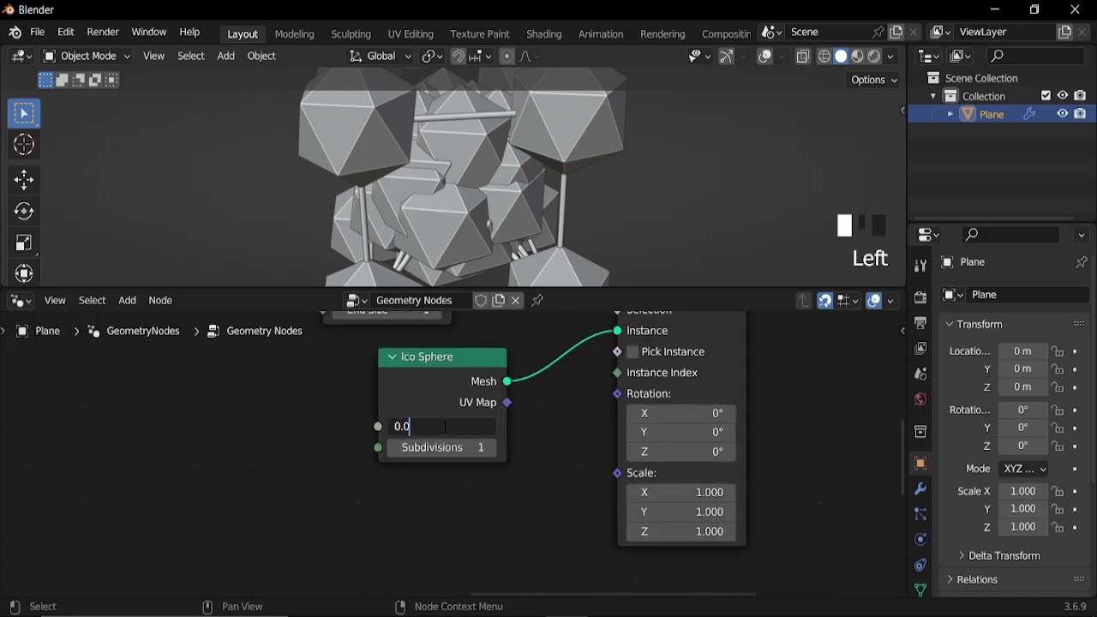
{"action": "key", "text": "Return"}
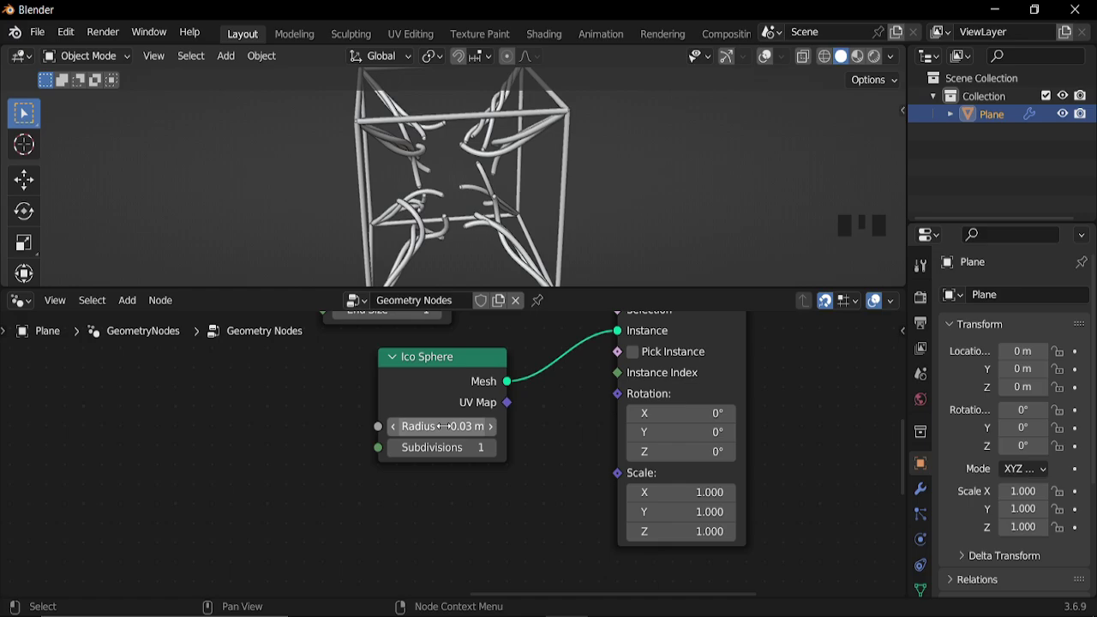
{"action": "middle_click_drag", "start_coordinate": [437, 243], "coordinate": [470, 288]}
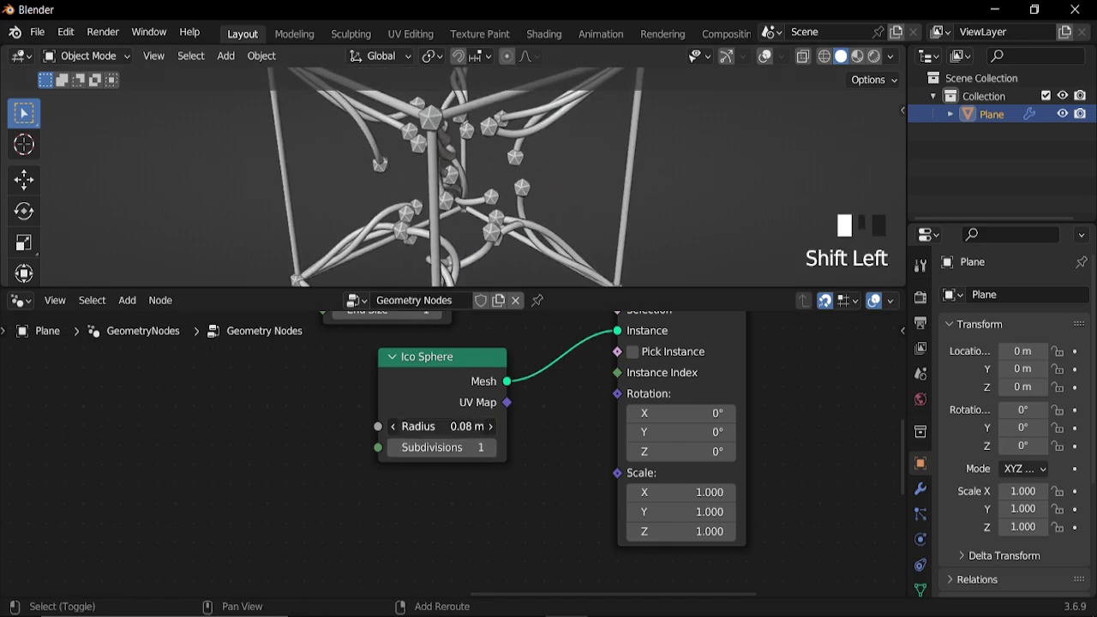
{"action": "left_click", "coordinate": [490, 448]}
{"action": "left_click", "coordinate": [490, 447]}
Play the animation to check the spheres at the tube ends up close, and stop it
{"action": "scroll", "coordinate": [531, 204], "scroll_direction": "down", "scroll_amount": 2}
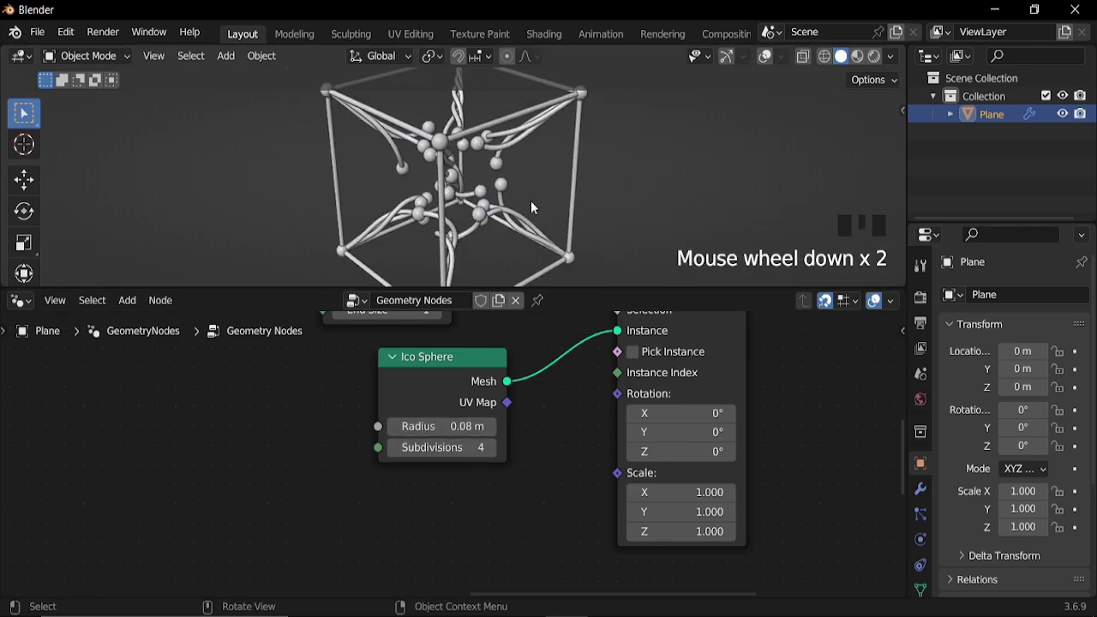
{"action": "middle_click_drag", "start_coordinate": [531, 204], "coordinate": [457, 197]}
{"action": "key", "text": "space"}
{"action": "scroll", "coordinate": [463, 217], "scroll_direction": "up", "scroll_amount": 3}
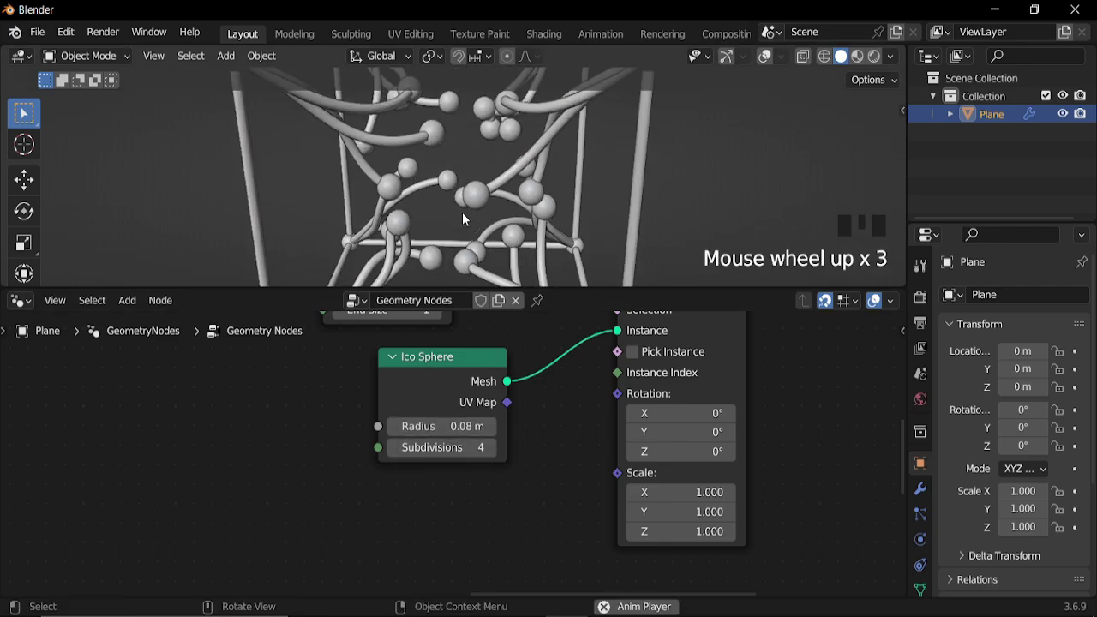
{"action": "key", "text": "space"}
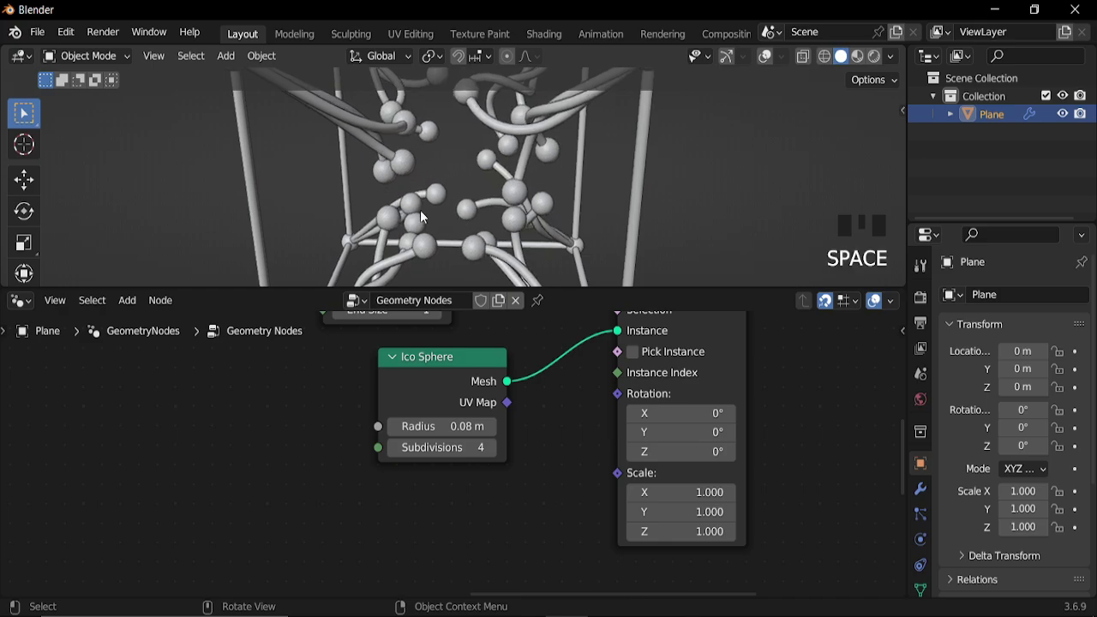
Insert a Set Material node on the link between Instance on Points and Join Geometry
{"action": "scroll", "coordinate": [668, 439], "scroll_direction": "down", "scroll_amount": 11}
{"action": "middle_click_drag", "start_coordinate": [657, 434], "coordinate": [541, 478]}
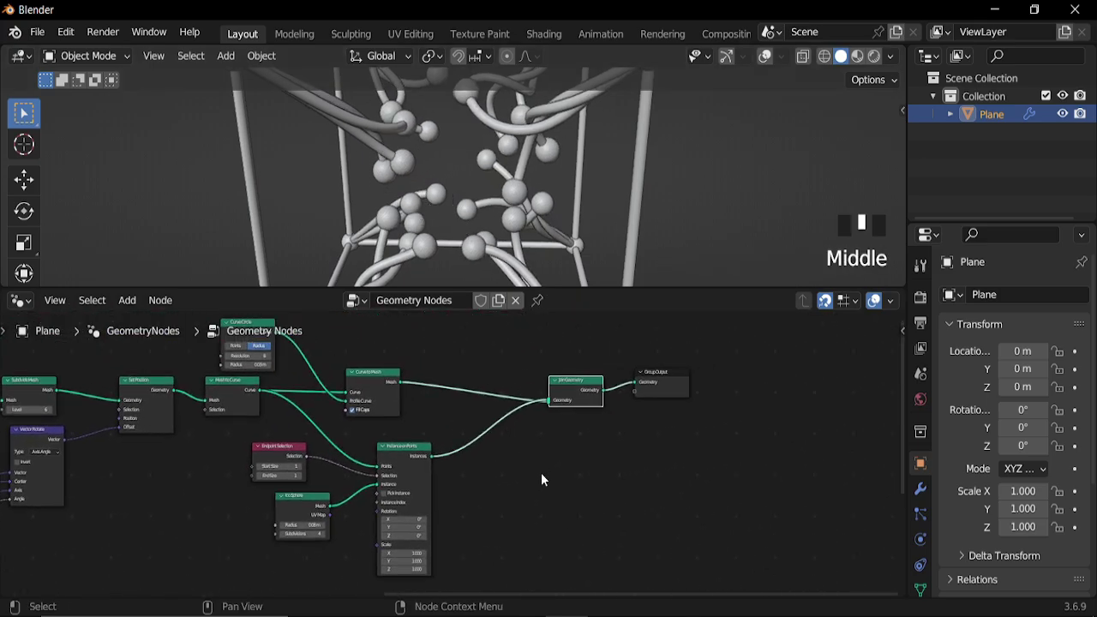
{"action": "scroll", "coordinate": [542, 481], "scroll_direction": "up", "scroll_amount": 4}
{"action": "key", "text": "shift+a"}
{"action": "mouse_move", "coordinate": [543, 488]}
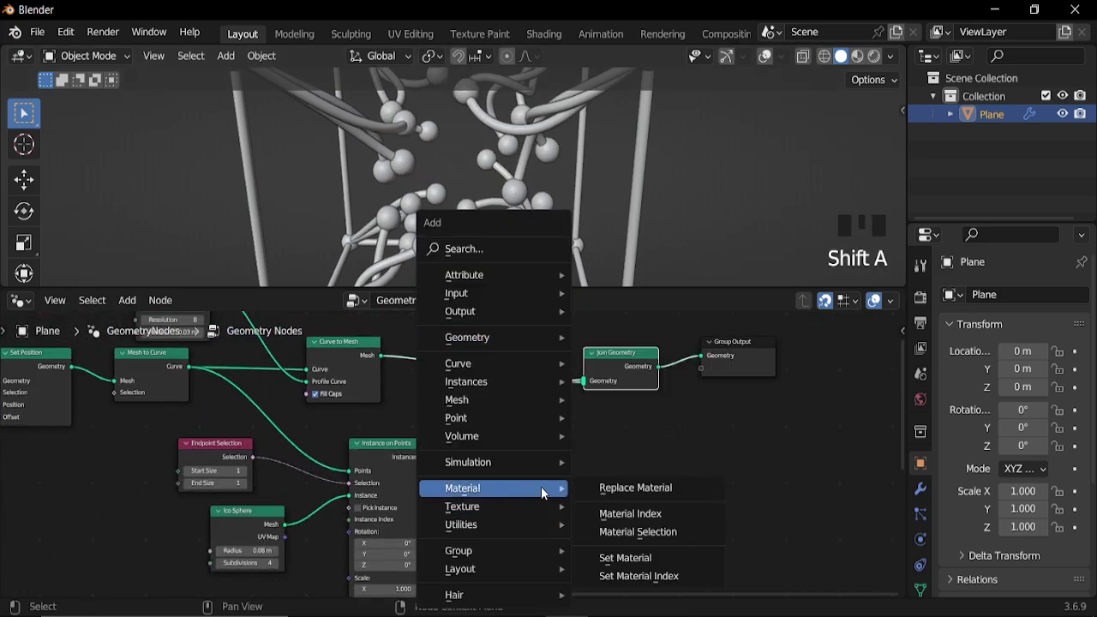
{"action": "left_click", "coordinate": [621, 558]}
{"action": "left_click", "coordinate": [497, 439]}
{"action": "middle_click_drag", "start_coordinate": [497, 439], "coordinate": [511, 477]}
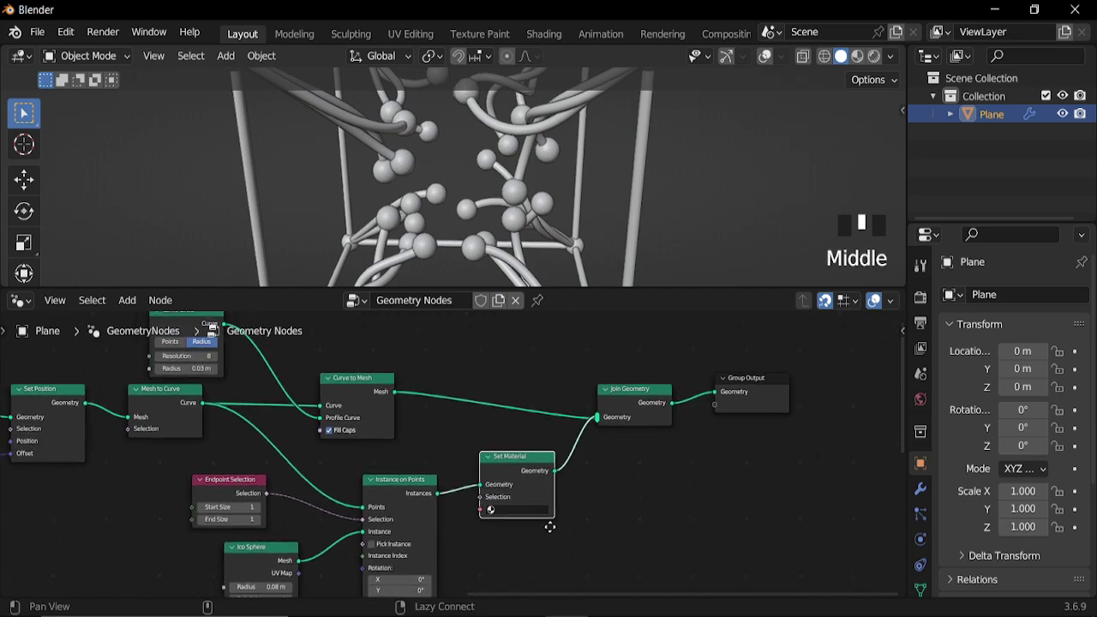
Duplicate the Set Material node onto the link between Curve to Mesh and Join Geometry
{"action": "scroll", "coordinate": [532, 496], "scroll_direction": "up", "scroll_amount": 3}
{"action": "key", "text": "shift+d"}
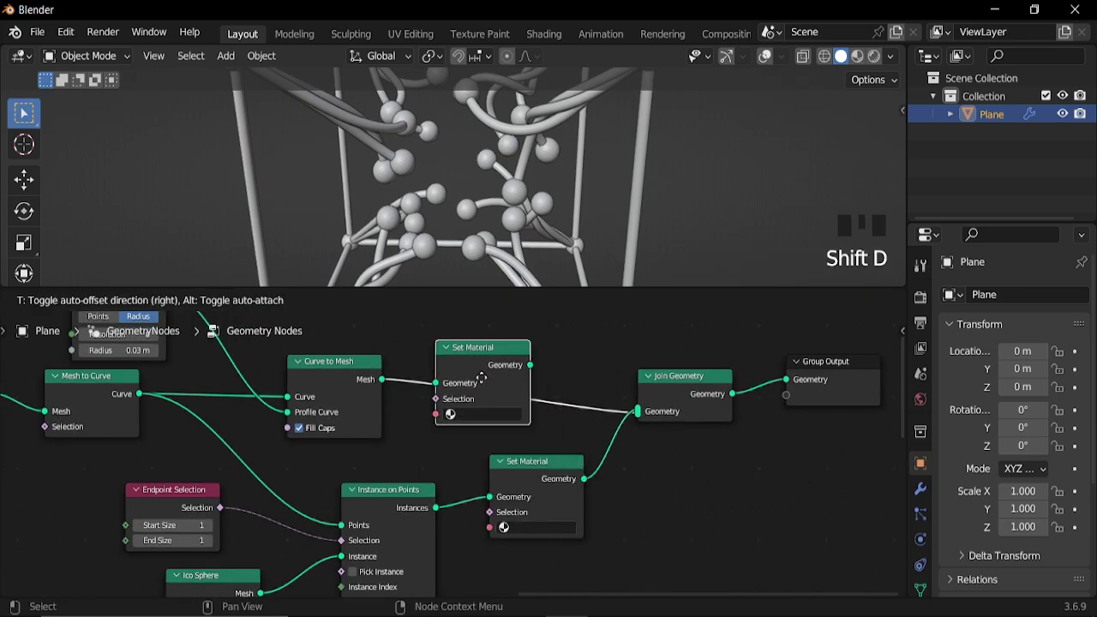
{"action": "left_click", "coordinate": [479, 372]}
{"action": "right_click_drag", "start_coordinate": [596, 364], "coordinate": [557, 414], "text": "ctrl"}
{"action": "key", "text": "ctrl+z"}
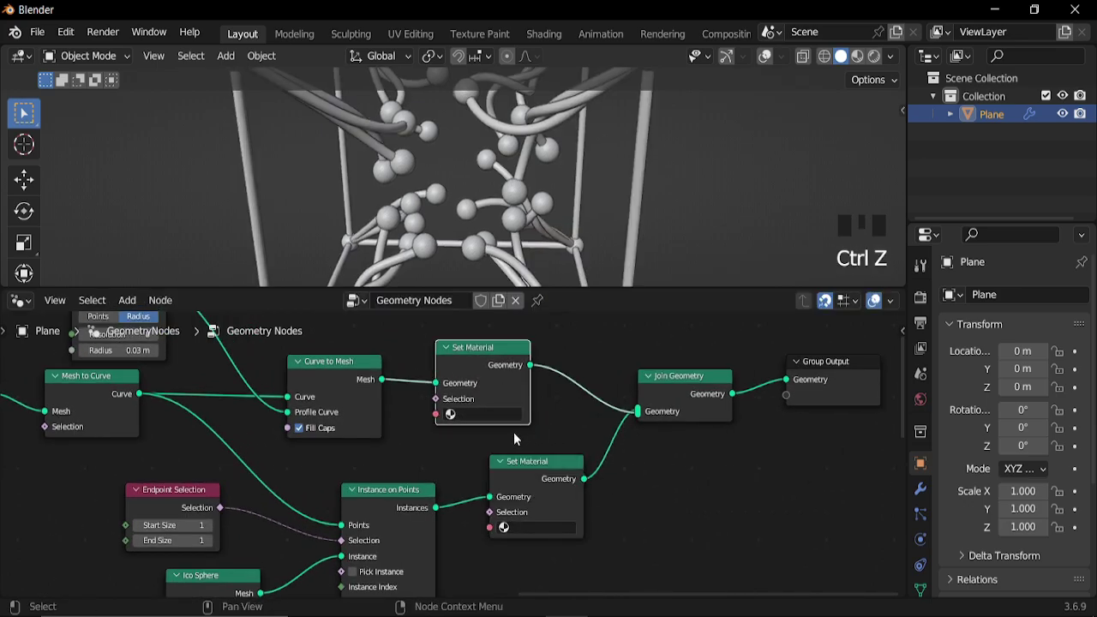
Assign Material to the Set Material node after Curve to Mesh, and create a new material on the object
{"action": "left_click", "coordinate": [480, 414]}
{"action": "left_click", "coordinate": [495, 438]}
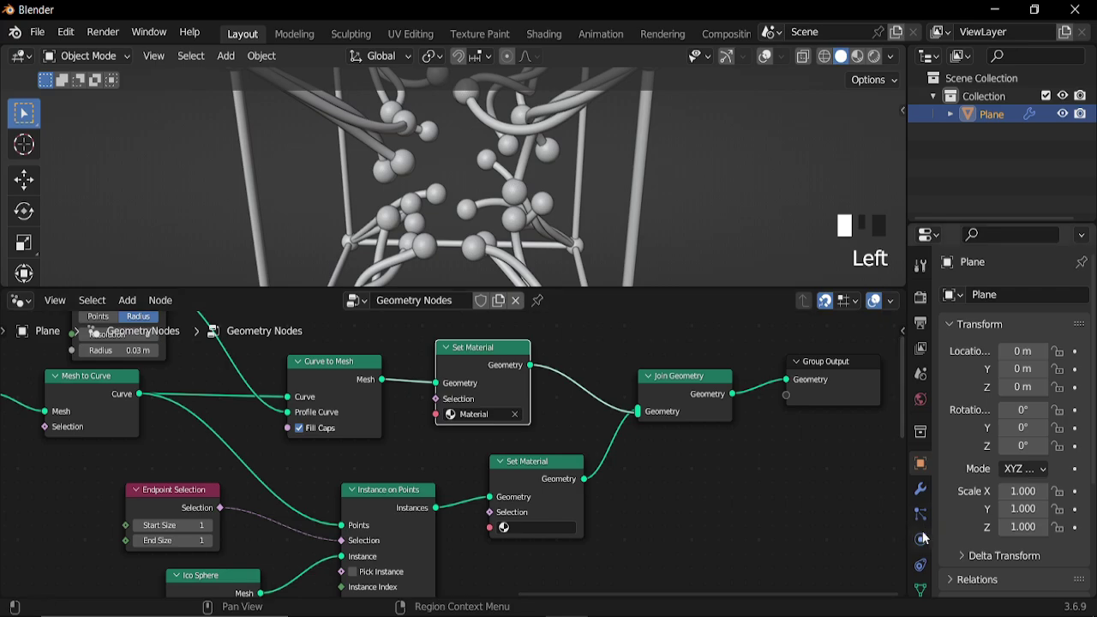
{"action": "scroll", "coordinate": [923, 537], "scroll_direction": "down", "scroll_amount": 4}
{"action": "left_click", "coordinate": [923, 543]}
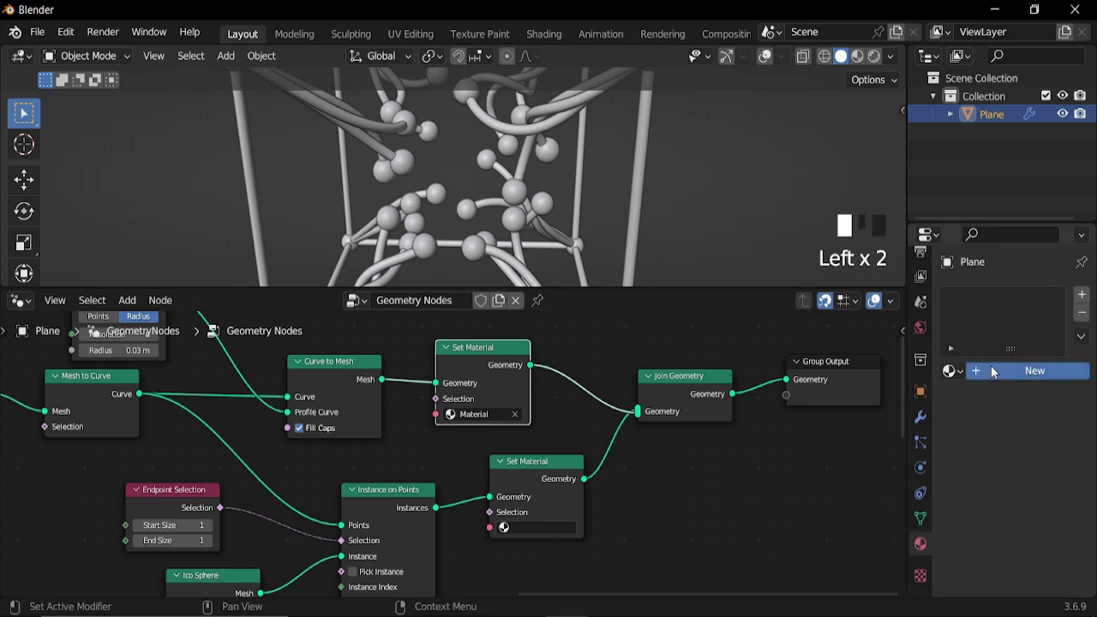
Assign Material.001 to the Set Material node that follows Instance on Points
{"action": "scroll", "coordinate": [592, 511], "scroll_direction": "up", "scroll_amount": 4}
{"action": "middle_click_drag", "start_coordinate": [593, 511], "coordinate": [549, 451]}
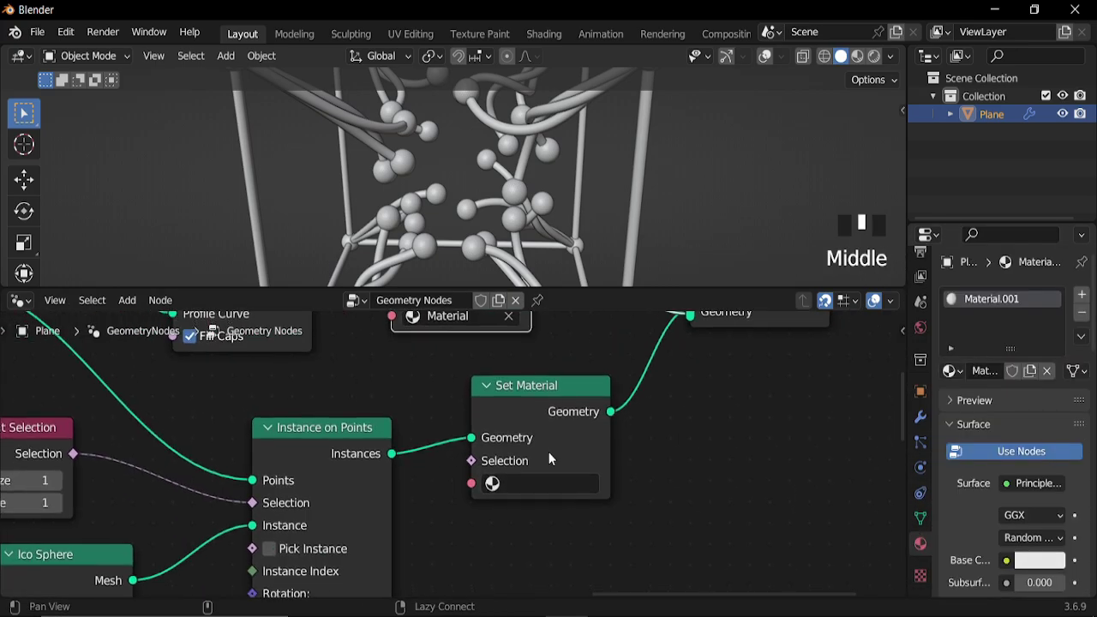
{"action": "left_click", "coordinate": [553, 484]}
{"action": "left_click", "coordinate": [547, 285]}
Move Group Output farther from Join Geometry and insert a duplicate of Join Geometry on the link between them
{"action": "scroll", "coordinate": [634, 431], "scroll_direction": "down", "scroll_amount": 8}
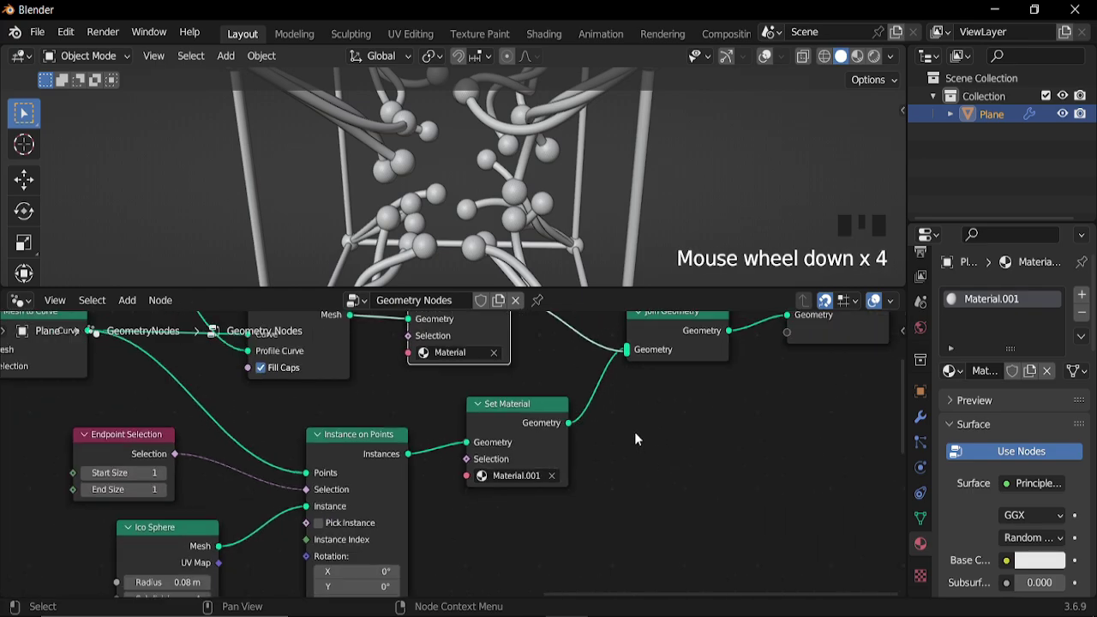
{"action": "scroll", "coordinate": [634, 433], "scroll_direction": "down", "scroll_amount": 4}
{"action": "left_click", "coordinate": [667, 386]}
{"action": "left_click_drag", "start_coordinate": [671, 388], "coordinate": [704, 388]}
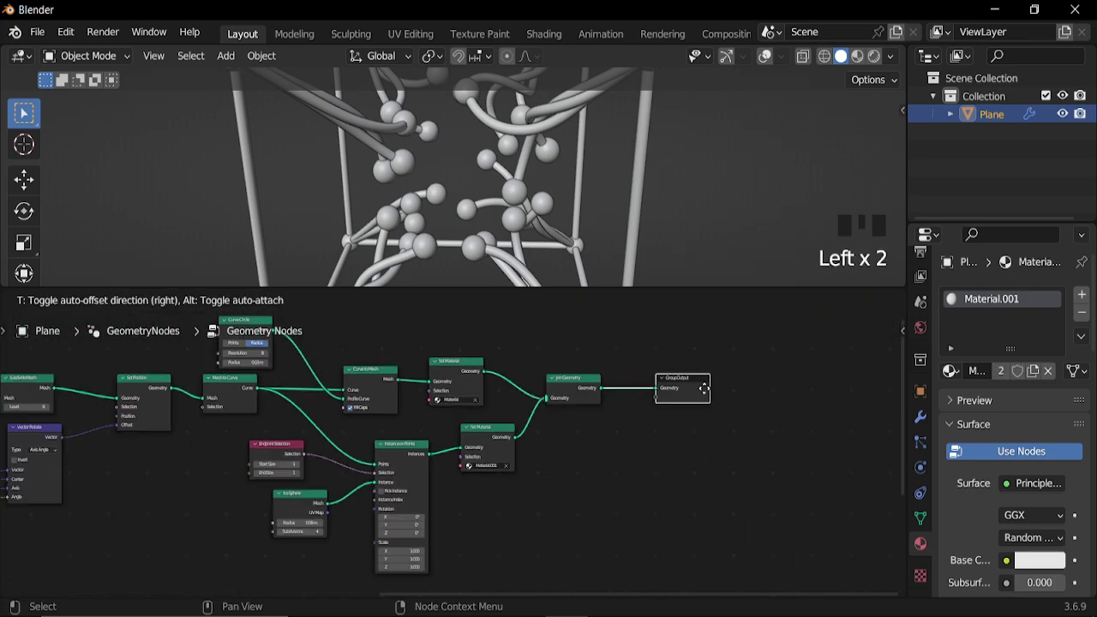
{"action": "left_click_drag", "start_coordinate": [854, 393], "coordinate": [862, 394]}
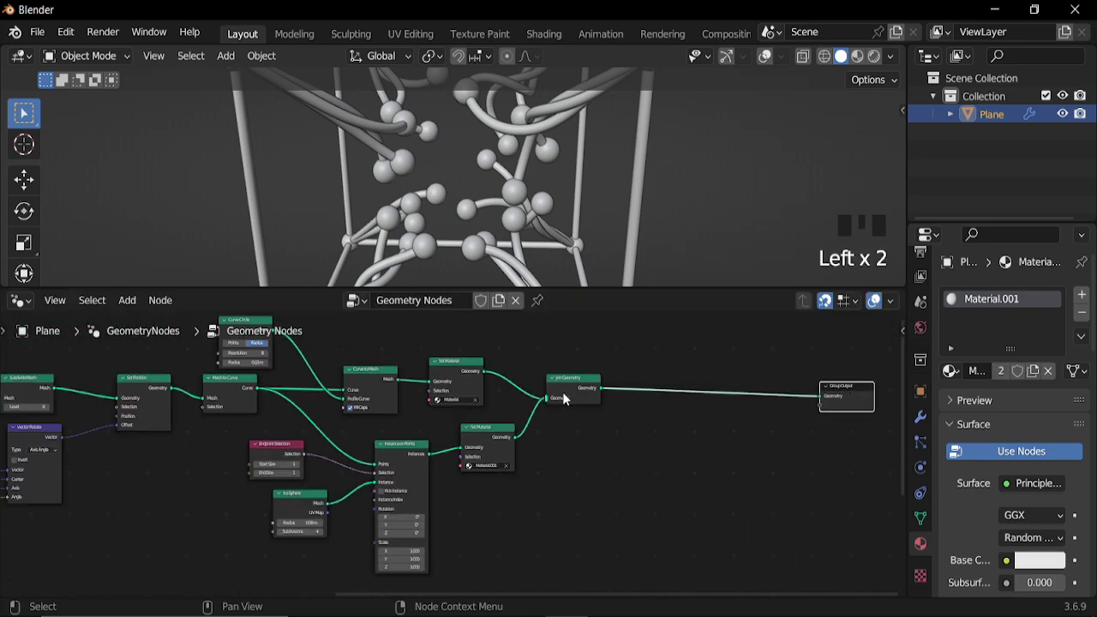
{"action": "key", "text": "shift+d"}
{"action": "left_click", "coordinate": [732, 401]}
{"action": "middle_click_drag", "start_coordinate": [739, 440], "coordinate": [548, 443]}
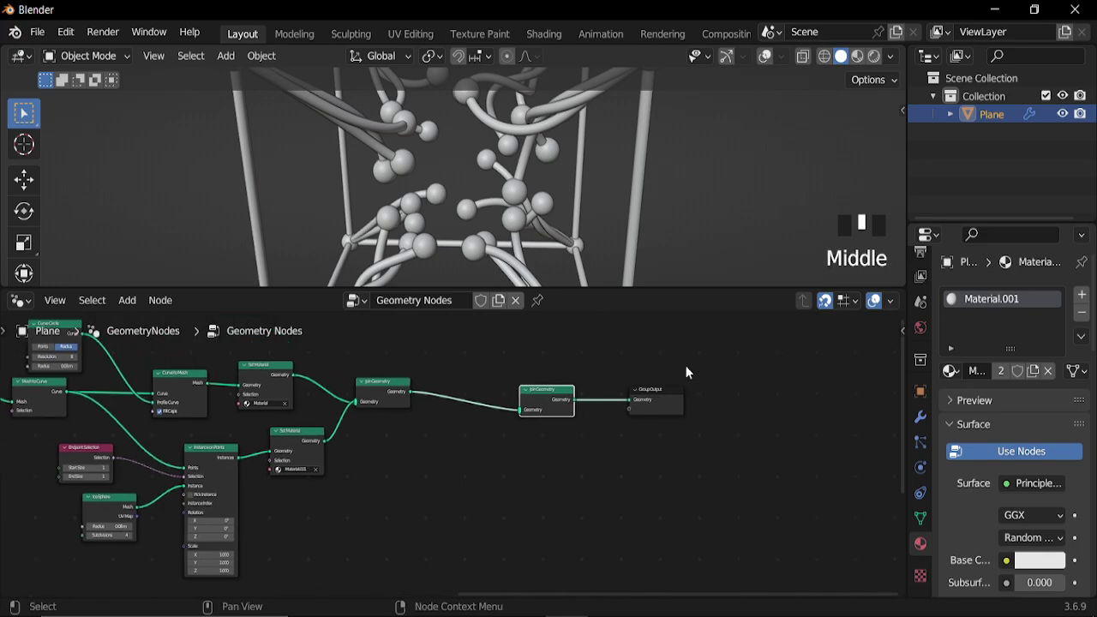
Move the second Join Geometry node and Group Output farther away from the first Join Geometry node
{"action": "left_click_drag", "start_coordinate": [725, 341], "coordinate": [536, 464]}
{"action": "left_click_drag", "start_coordinate": [557, 395], "coordinate": [744, 394]}
{"action": "scroll", "coordinate": [551, 233], "scroll_direction": "down", "scroll_amount": 5}
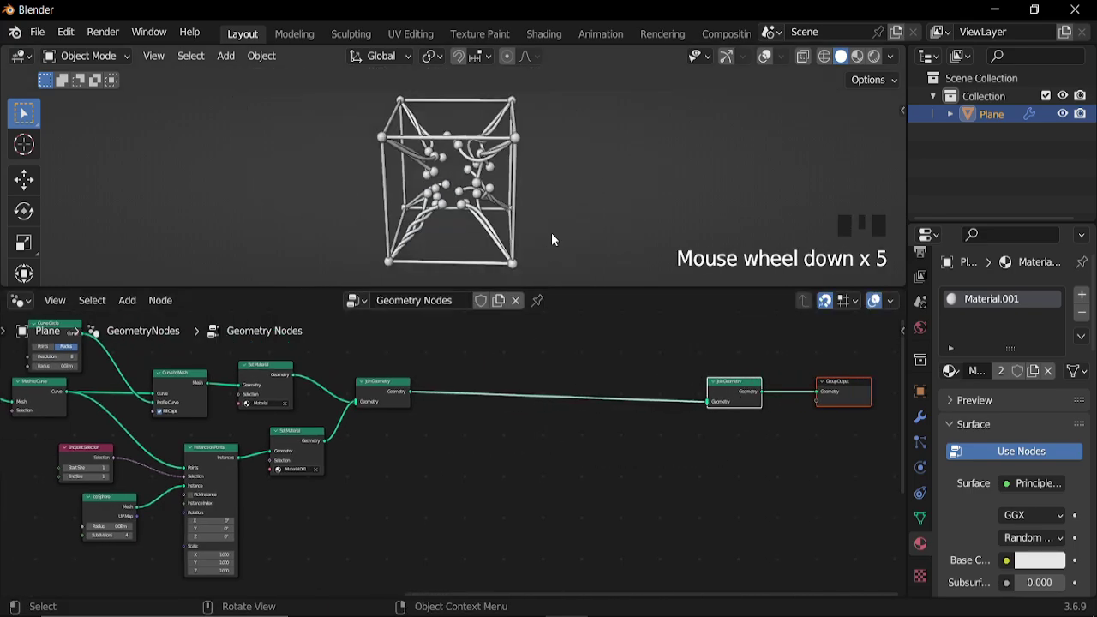
{"action": "middle_click_drag", "start_coordinate": [560, 200], "coordinate": [523, 193]}
Add a Cube mesh primitive node and link its Mesh output to the second Join Geometry node
{"action": "scroll", "coordinate": [521, 494], "scroll_direction": "up", "scroll_amount": 2}
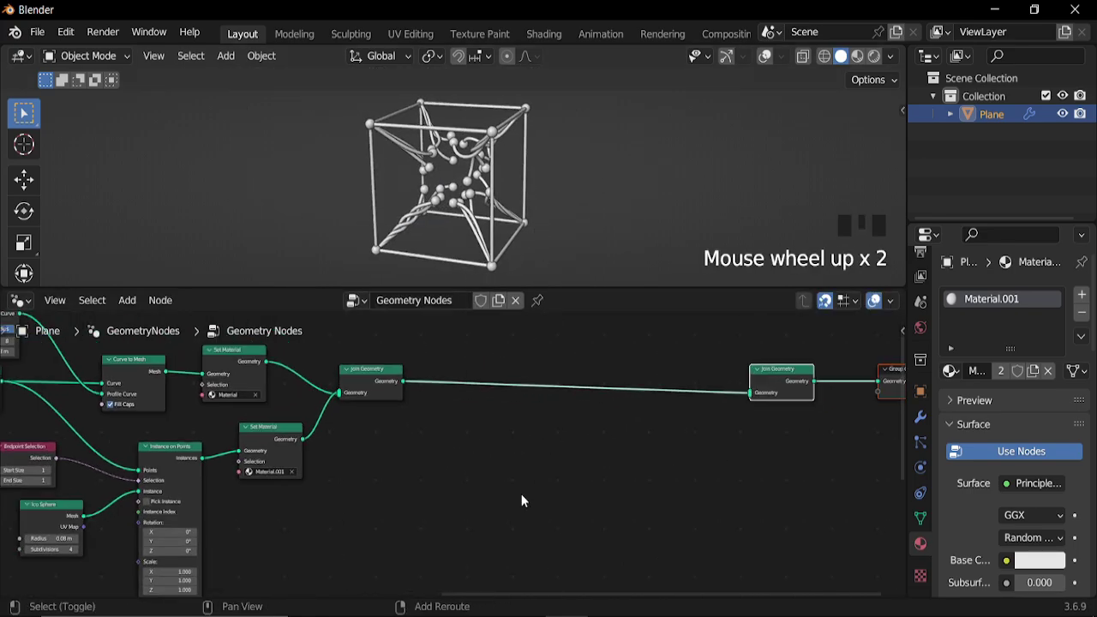
{"action": "key", "text": "shift+a"}
{"action": "mouse_move", "coordinate": [509, 488]}
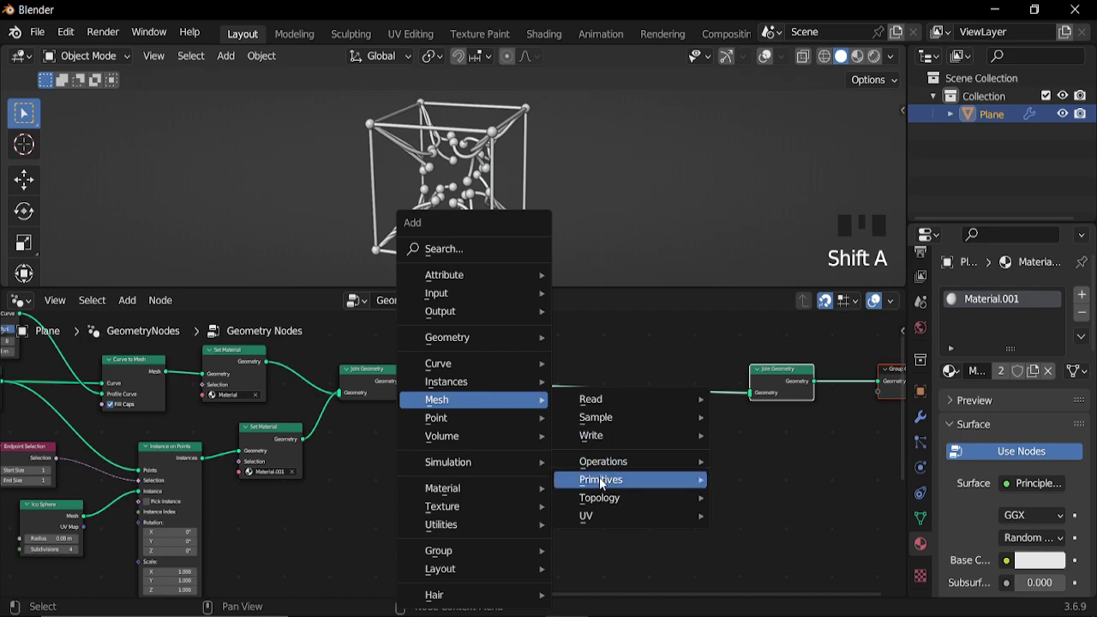
{"action": "mouse_move", "coordinate": [632, 480]}
{"action": "left_click", "coordinate": [753, 376]}
{"action": "left_click", "coordinate": [505, 451]}
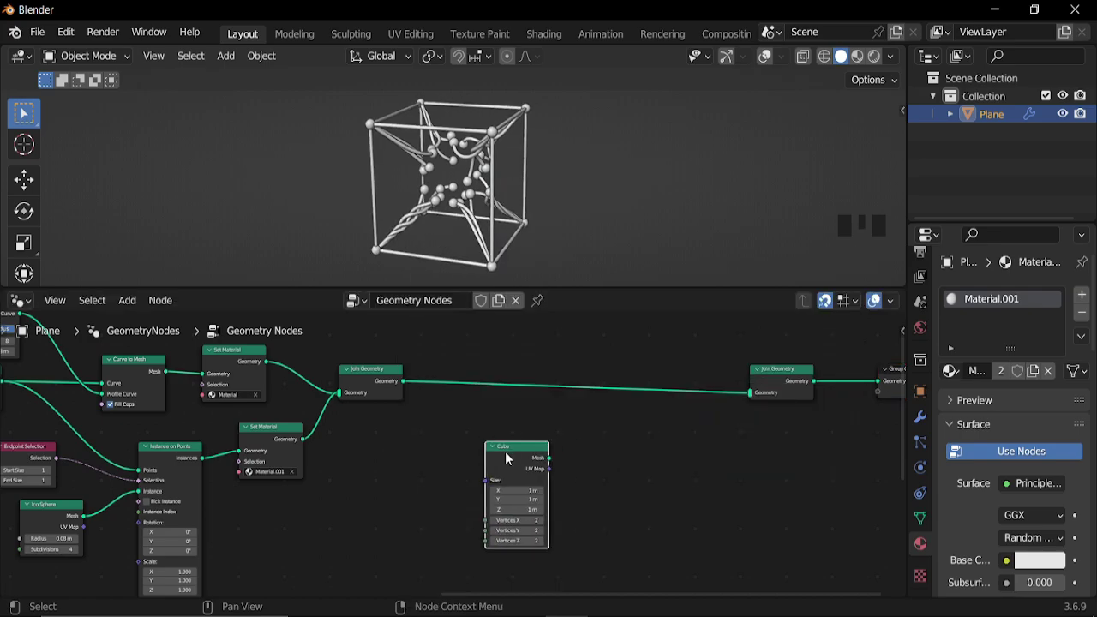
{"action": "right_click_drag", "start_coordinate": [749, 390], "coordinate": [748, 390], "text": "alt"}
Set the Cube node's size to 2 m on X, Y and Z
{"action": "scroll", "coordinate": [561, 411], "scroll_direction": "up", "scroll_amount": 5}
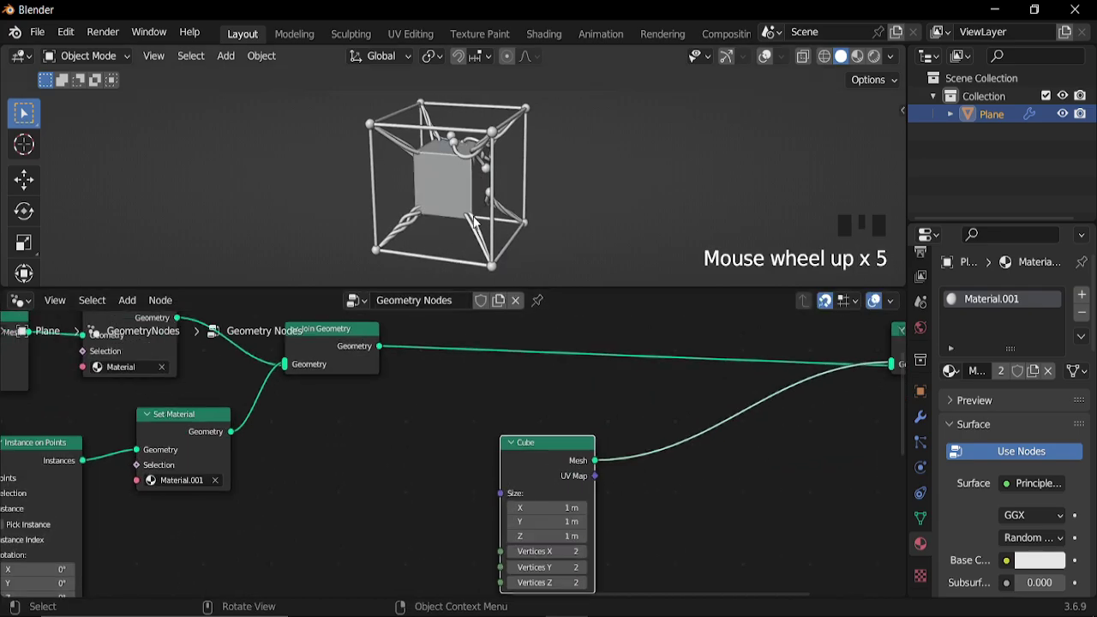
{"action": "middle_click_drag", "start_coordinate": [621, 506], "coordinate": [561, 412]}
{"action": "scroll", "coordinate": [579, 466], "scroll_direction": "up", "scroll_amount": 5}
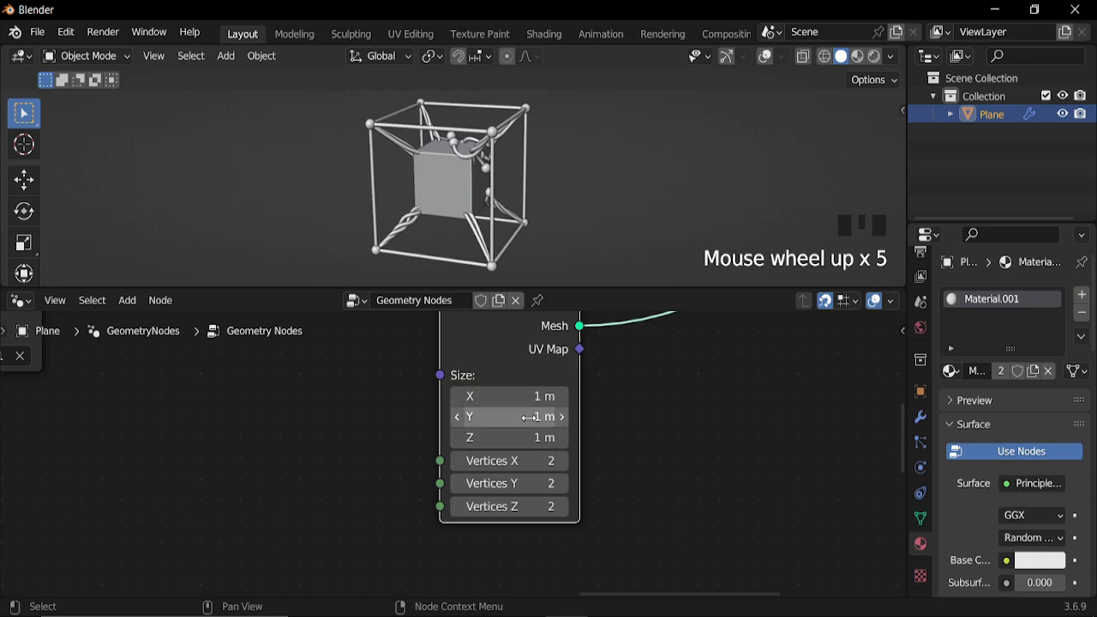
{"action": "left_click", "coordinate": [528, 397]}
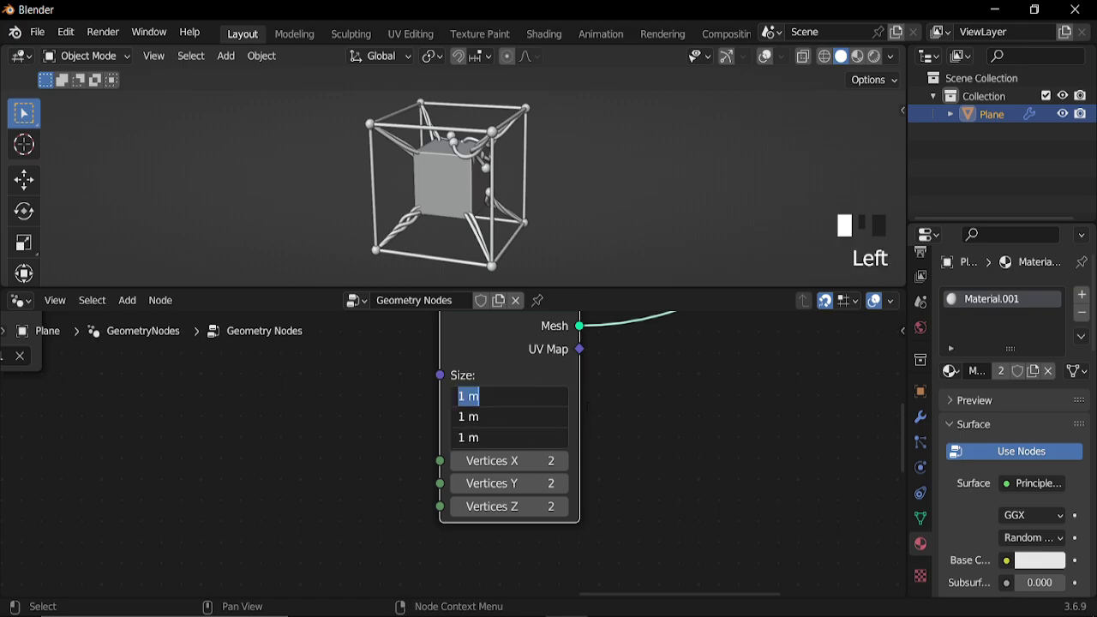
{"action": "key", "text": "Return"}
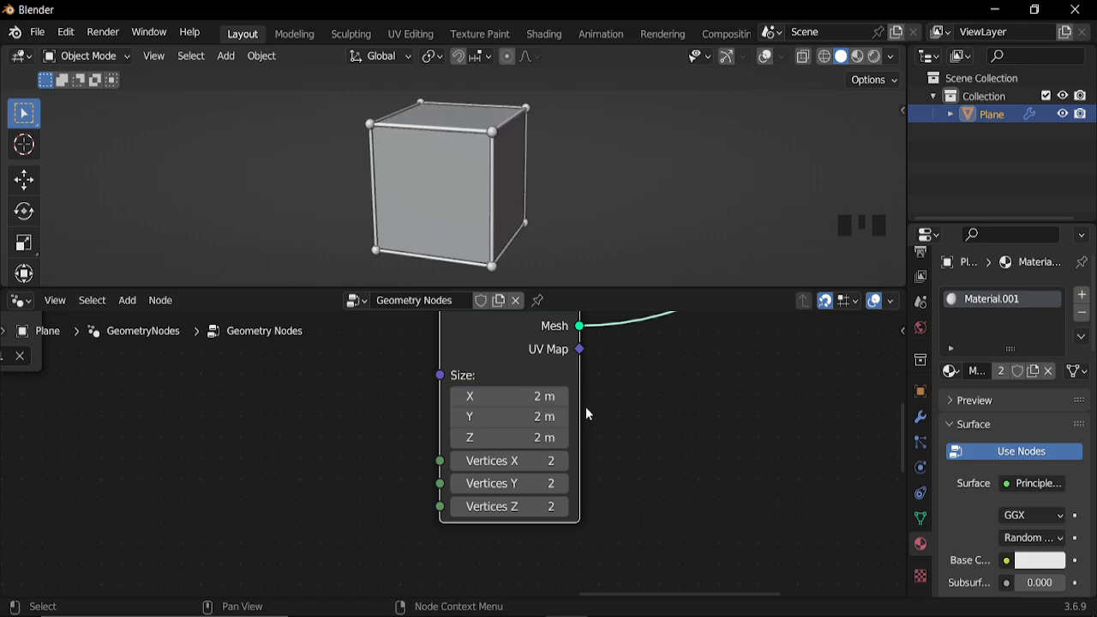
Show the viewport overlays and set the Cube node's Vertices X, Y and Z to 4
{"action": "left_click", "coordinate": [766, 57]}
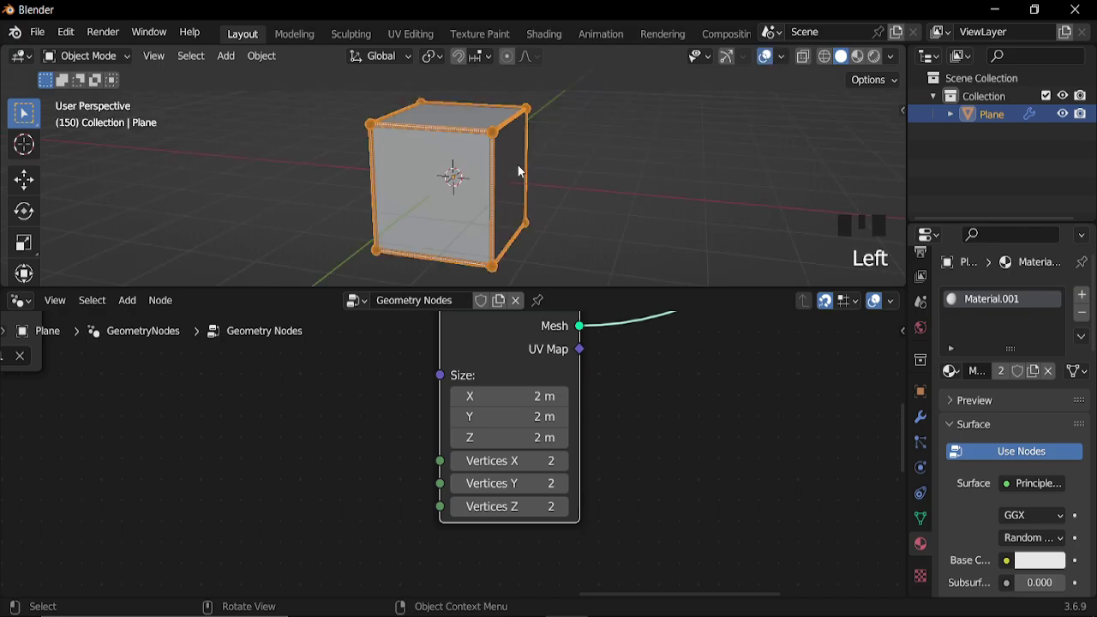
{"action": "scroll", "coordinate": [518, 164], "scroll_direction": "up", "scroll_amount": 2}
{"action": "scroll", "coordinate": [569, 521], "scroll_direction": "up", "scroll_amount": 2}
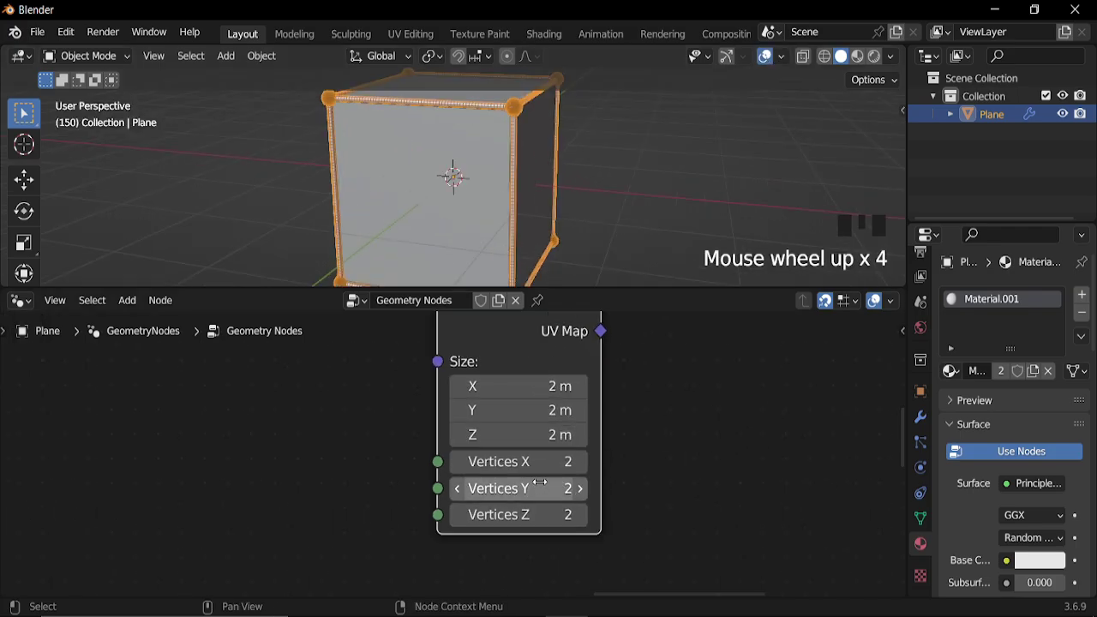
{"action": "left_click", "coordinate": [538, 463]}
{"action": "type", "text": "4"}
{"action": "key", "text": "Return"}
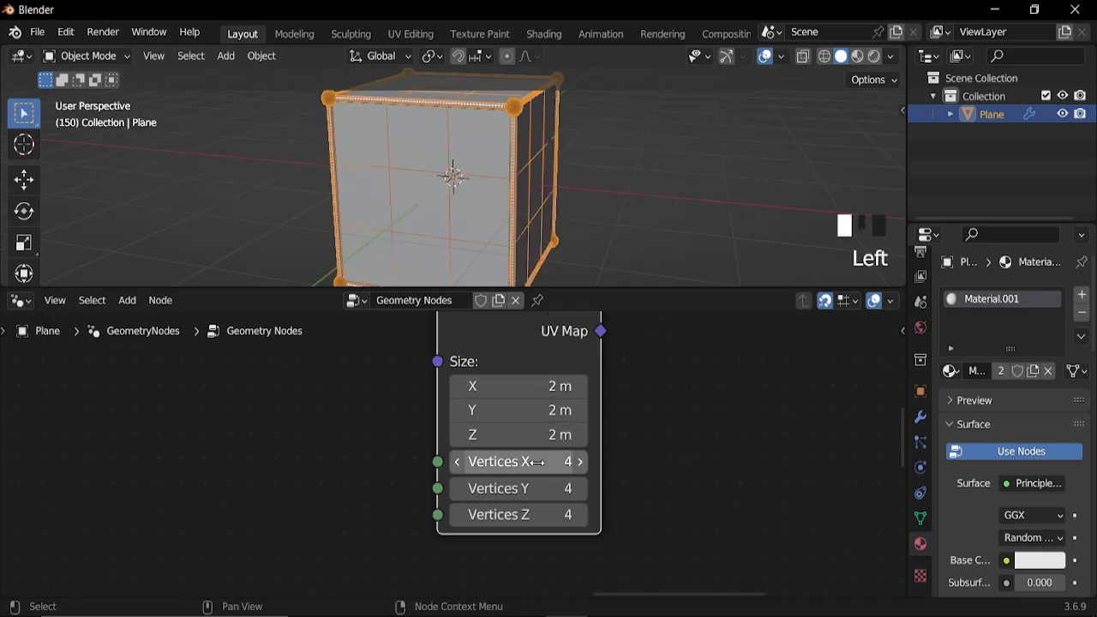
Try an Extrude Mesh node on the link between Cube and the second Join Geometry node
{"action": "scroll", "coordinate": [610, 437], "scroll_direction": "down", "scroll_amount": 9}
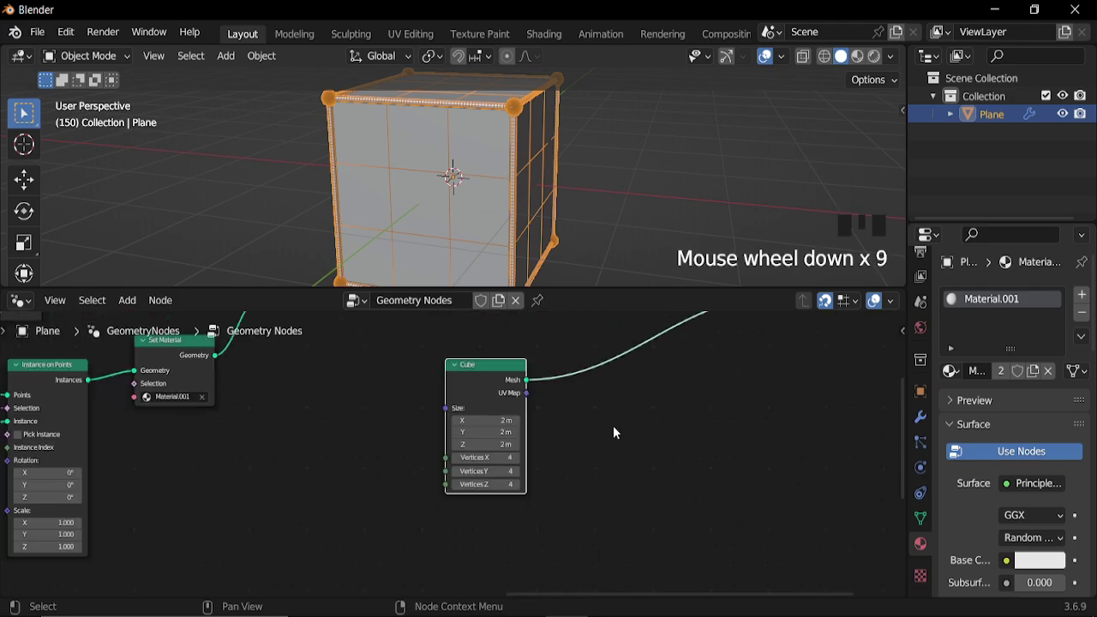
{"action": "middle_click_drag", "start_coordinate": [612, 431], "coordinate": [490, 460]}
{"action": "key", "text": "shift+a"}
{"action": "mouse_move", "coordinate": [506, 401]}
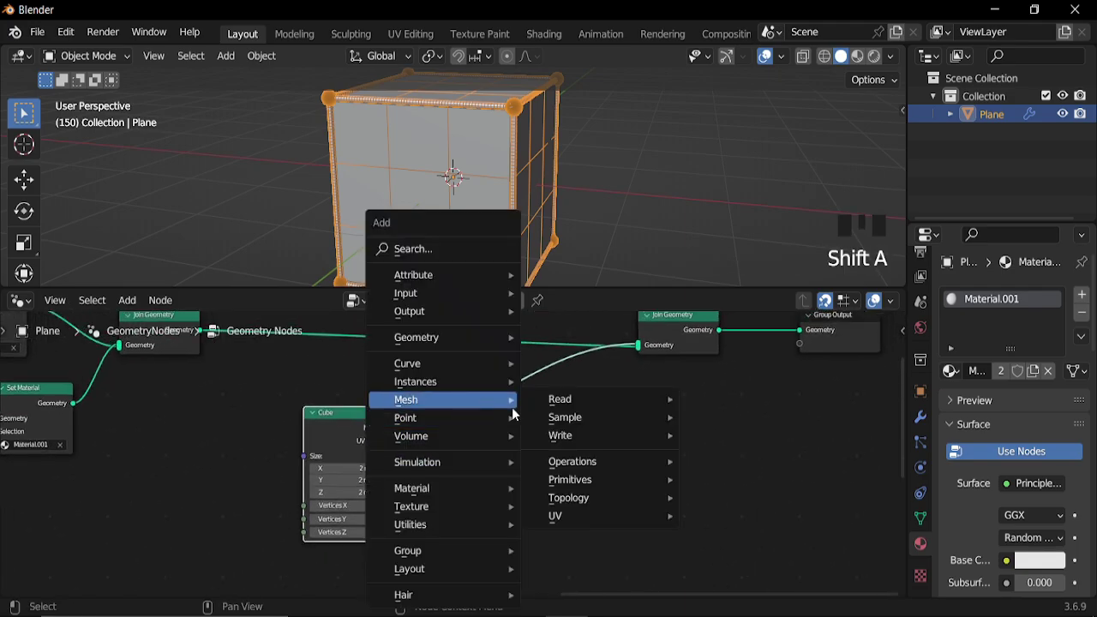
{"action": "mouse_move", "coordinate": [619, 454]}
{"action": "left_click", "coordinate": [735, 281]}
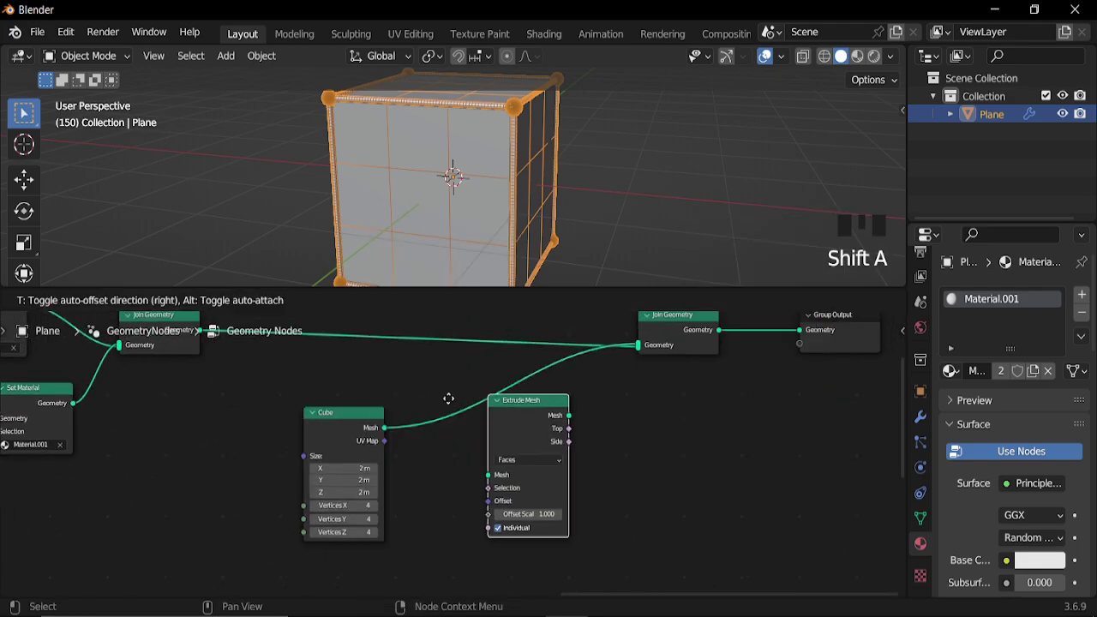
{"action": "left_click", "coordinate": [403, 408]}
{"action": "scroll", "coordinate": [539, 193], "scroll_direction": "down", "scroll_amount": 4}
{"action": "middle_click_drag", "start_coordinate": [538, 193], "coordinate": [515, 196]}
{"action": "scroll", "coordinate": [538, 487], "scroll_direction": "up", "scroll_amount": 4}
{"action": "middle_click_drag", "start_coordinate": [502, 540], "coordinate": [534, 481]}
{"action": "scroll", "coordinate": [534, 481], "scroll_direction": "up", "scroll_amount": 8}
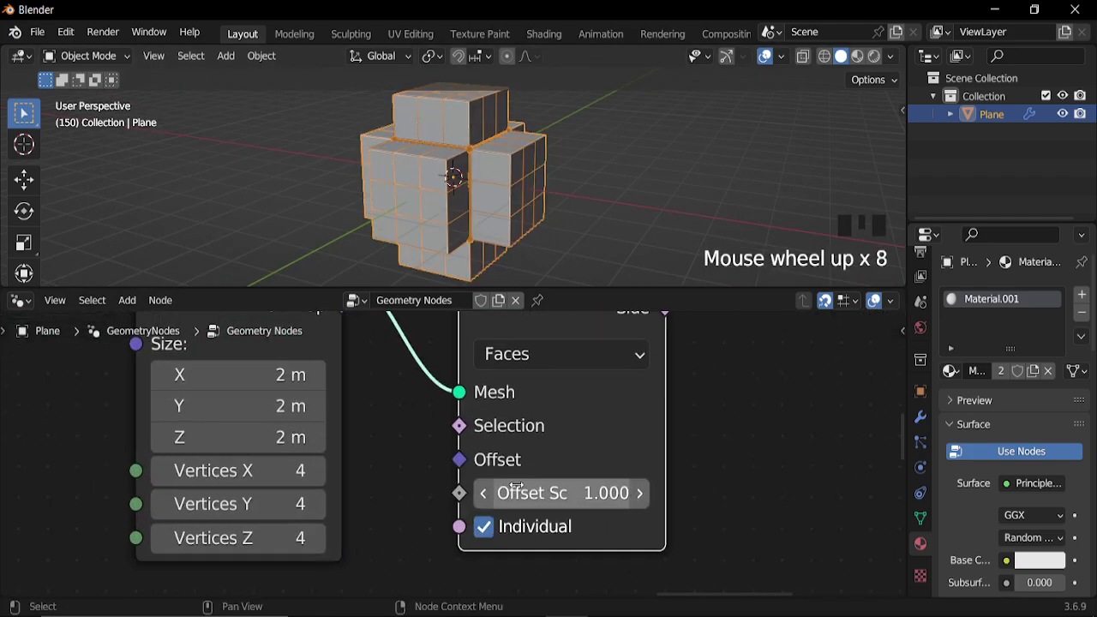
Dissolve the Extrude Mesh node while keeping the Cube linked to the Join Geometry node
{"action": "scroll", "coordinate": [526, 439], "scroll_direction": "down", "scroll_amount": 4}
{"action": "middle_click_drag", "start_coordinate": [527, 439], "coordinate": [431, 424]}
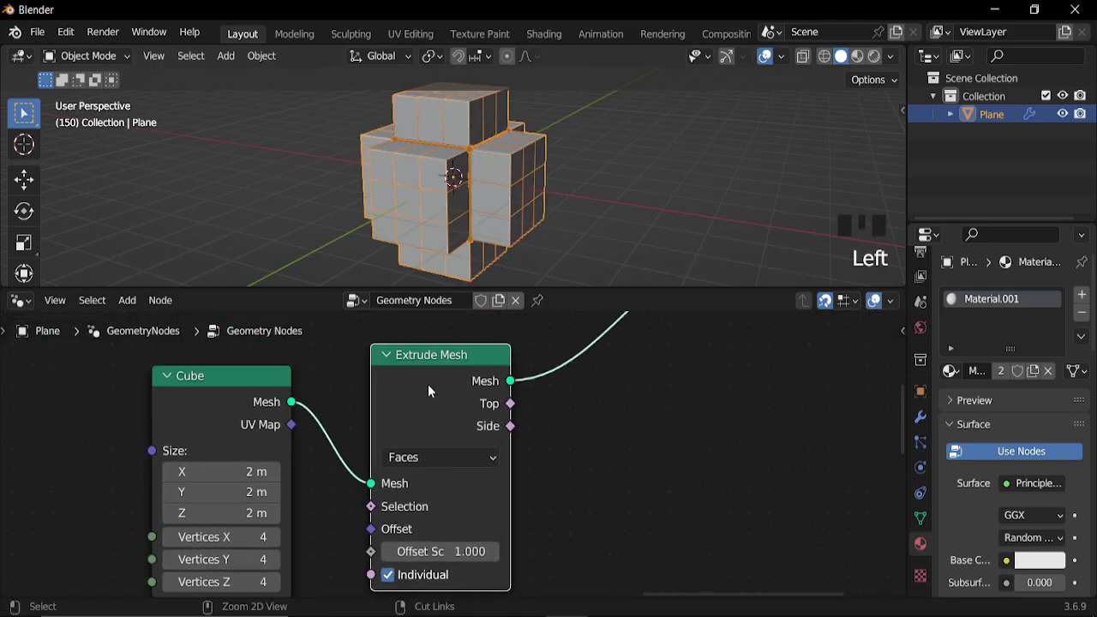
{"action": "key", "text": "ctrl+x"}
{"action": "scroll", "coordinate": [452, 197], "scroll_direction": "up", "scroll_amount": 4}
Insert a Delete Geometry node, well spaced from Cube, on the Cube's outgoing link and set its domain to Face
{"action": "key", "text": "shift+a"}
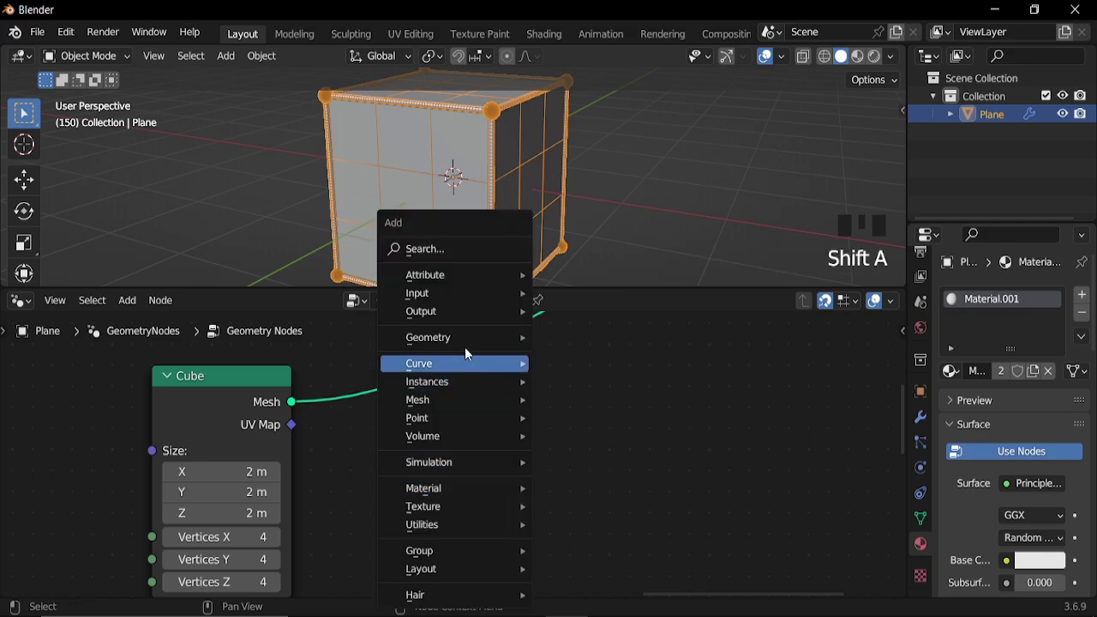
{"action": "mouse_move", "coordinate": [584, 401]}
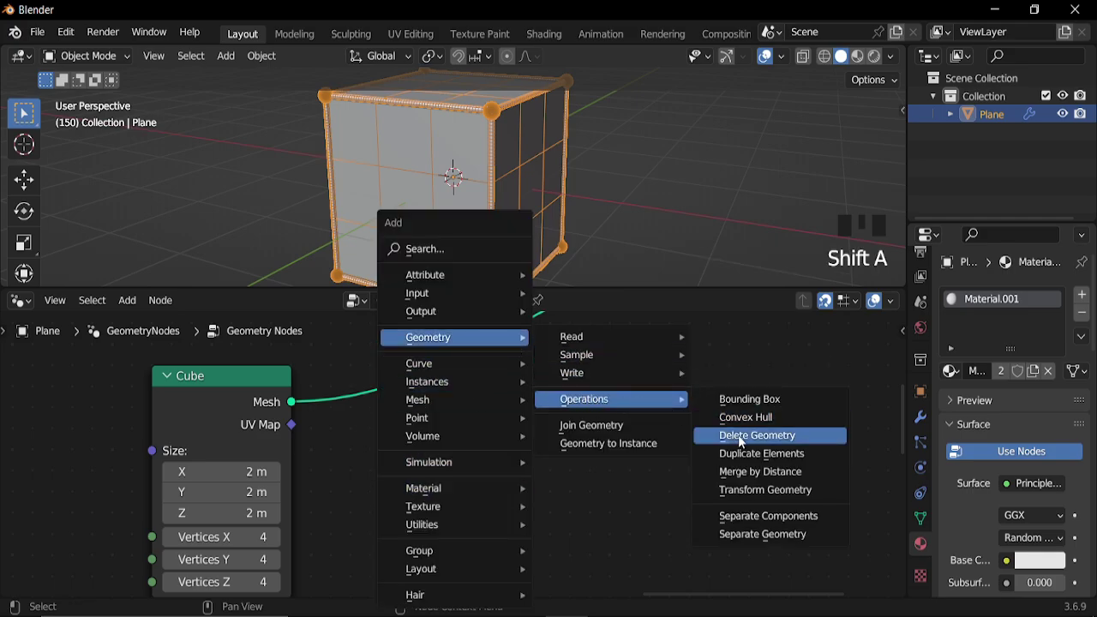
{"action": "left_click", "coordinate": [766, 436]}
{"action": "left_click", "coordinate": [412, 408]}
{"action": "middle_click_drag", "start_coordinate": [411, 408], "coordinate": [595, 358]}
{"action": "left_click_drag", "start_coordinate": [434, 349], "coordinate": [314, 372]}
{"action": "scroll", "coordinate": [625, 386], "scroll_direction": "up", "scroll_amount": 1}
{"action": "left_click", "coordinate": [625, 386]}
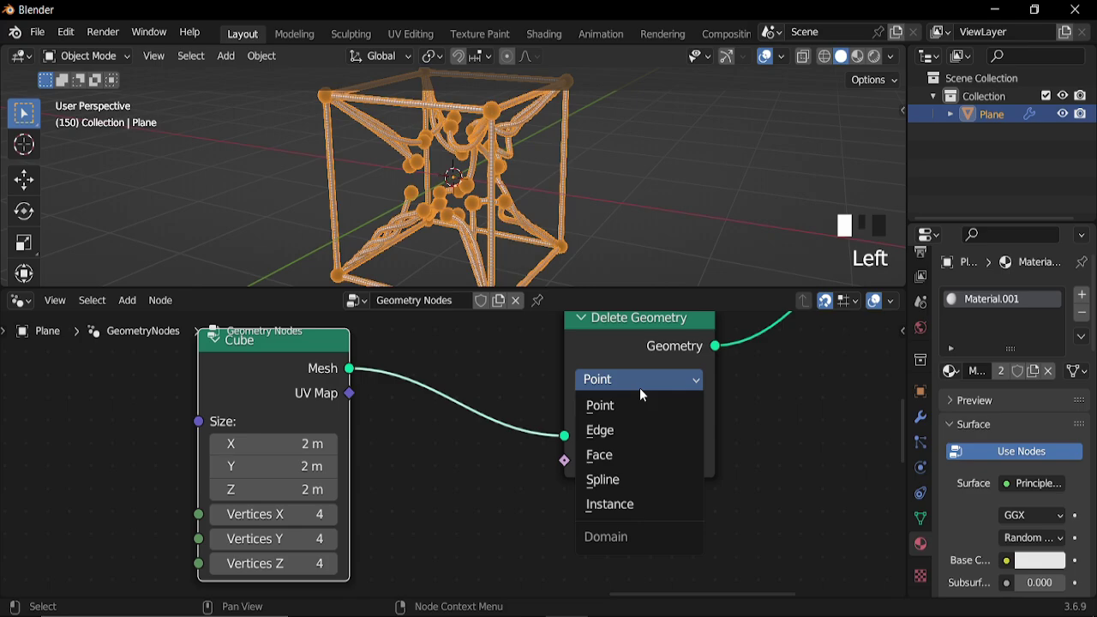
{"action": "left_click", "coordinate": [623, 456]}
Add a Wave Texture node below Cube and link its Color output to the Selection input of Delete Geometry
{"action": "middle_click_drag", "start_coordinate": [537, 481], "coordinate": [531, 412]}
{"action": "key", "text": "shift+a"}
{"action": "mouse_move", "coordinate": [520, 506]}
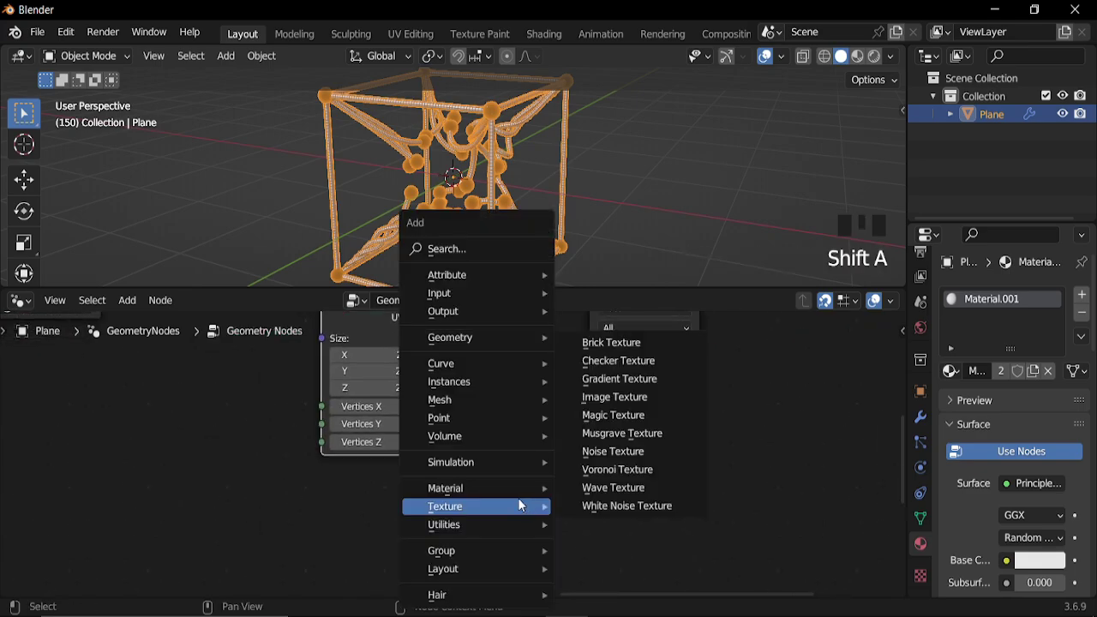
{"action": "left_click", "coordinate": [614, 489]}
{"action": "left_click", "coordinate": [369, 493]}
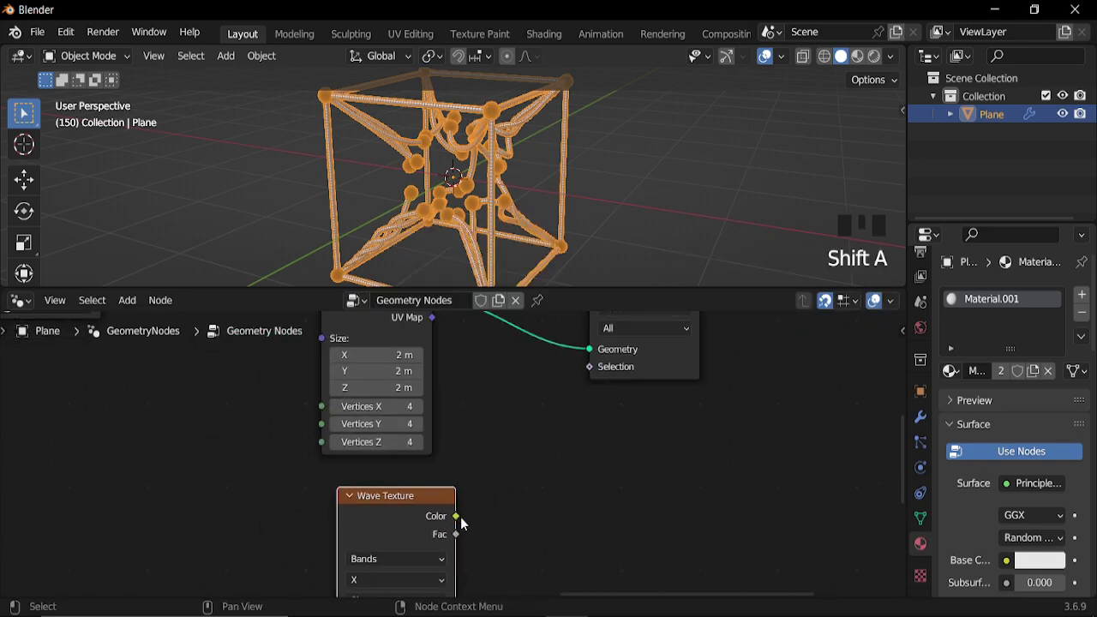
{"action": "left_click_drag", "start_coordinate": [457, 516], "coordinate": [591, 368]}
Set the Wave Texture type to Rings and its rings direction to Spherical
{"action": "scroll", "coordinate": [571, 395], "scroll_direction": "down", "scroll_amount": 5}
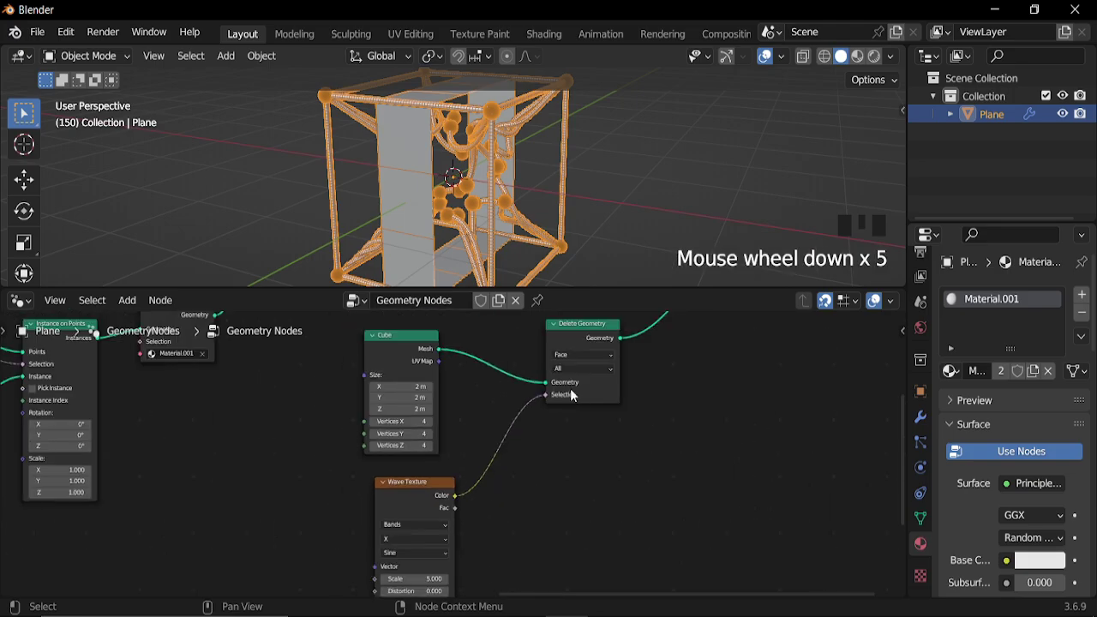
{"action": "middle_click_drag", "start_coordinate": [560, 498], "coordinate": [568, 417]}
{"action": "scroll", "coordinate": [488, 442], "scroll_direction": "up", "scroll_amount": 4}
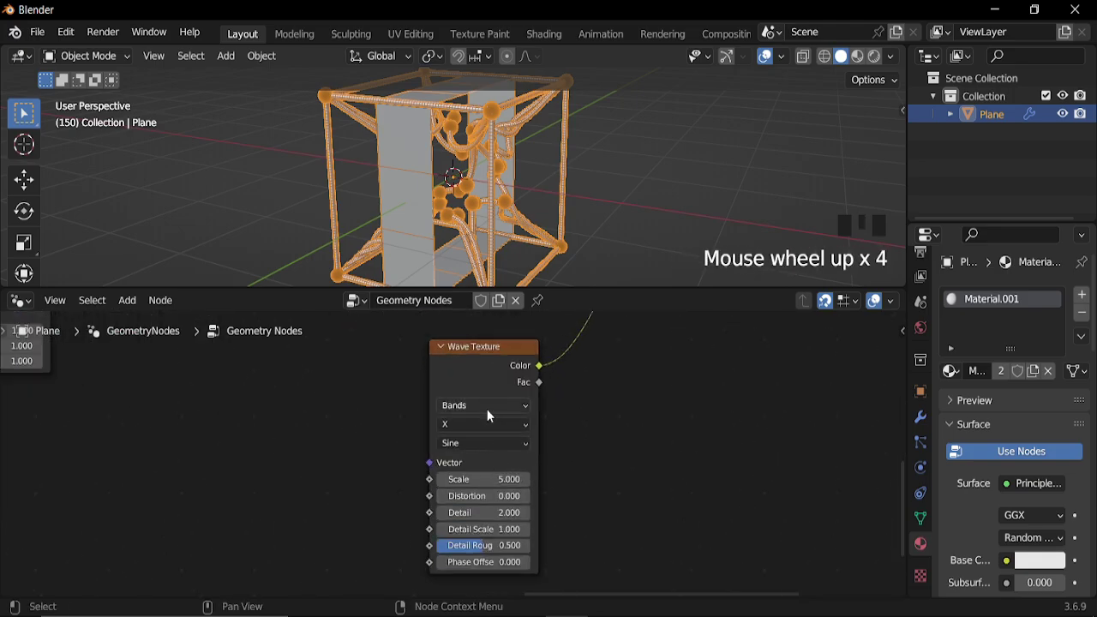
{"action": "left_click", "coordinate": [487, 405]}
{"action": "left_click", "coordinate": [474, 442]}
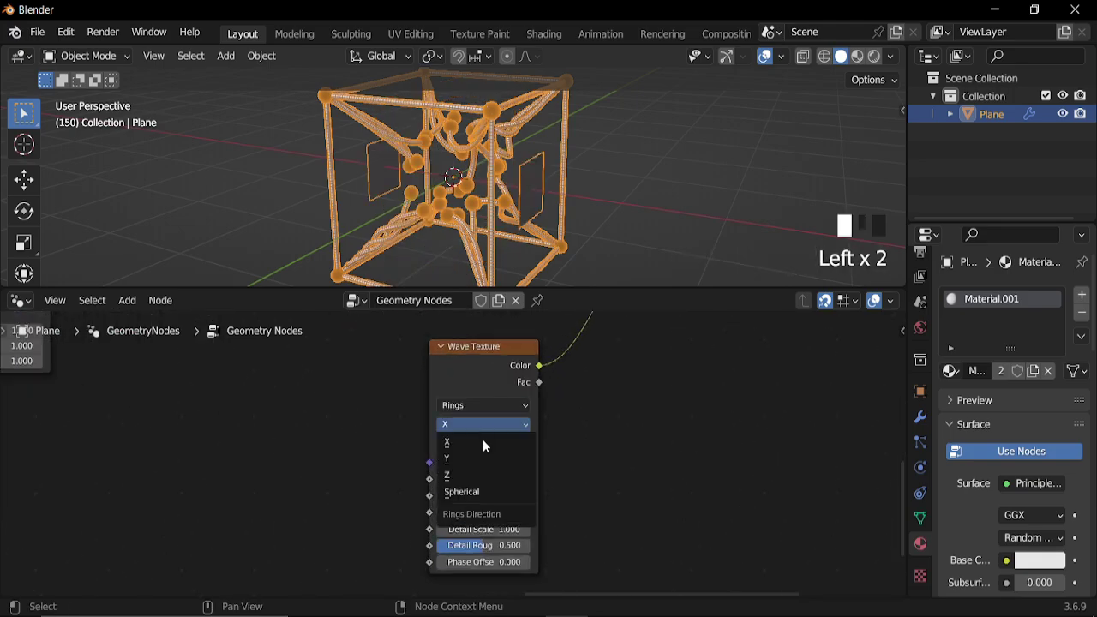
{"action": "left_click", "coordinate": [474, 493]}
Insert a Math node set to Add between Wave Texture and Delete Geometry, with its second value at -0.140
{"action": "scroll", "coordinate": [545, 443], "scroll_direction": "down", "scroll_amount": 4}
{"action": "middle_click_drag", "start_coordinate": [546, 443], "coordinate": [429, 482]}
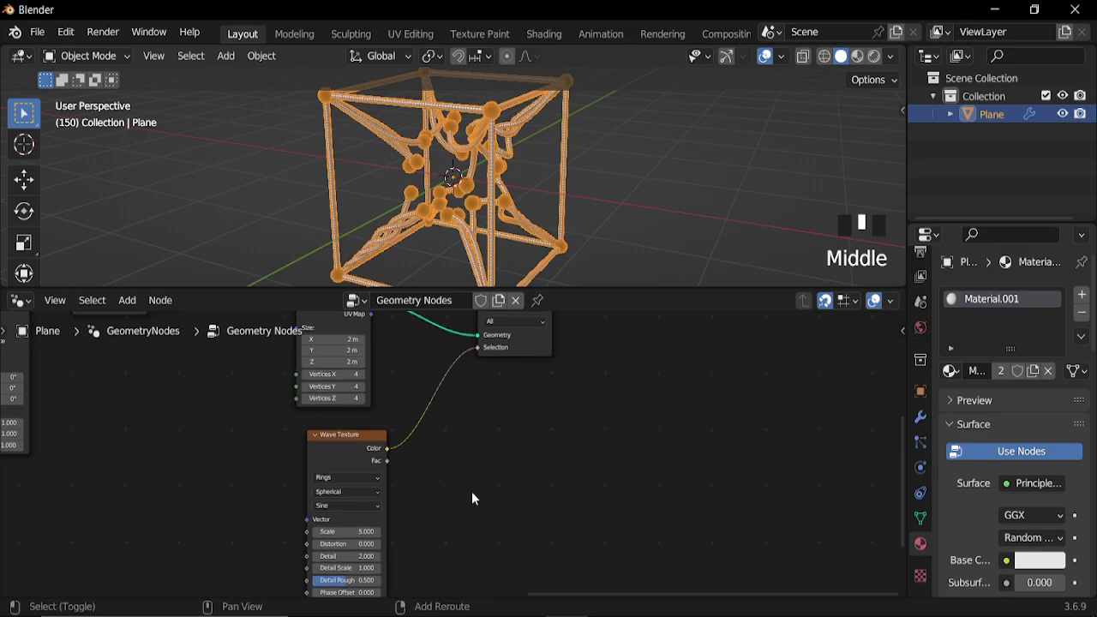
{"action": "key", "text": "shift+a"}
{"action": "mouse_move", "coordinate": [429, 511]}
{"action": "mouse_move", "coordinate": [572, 450]}
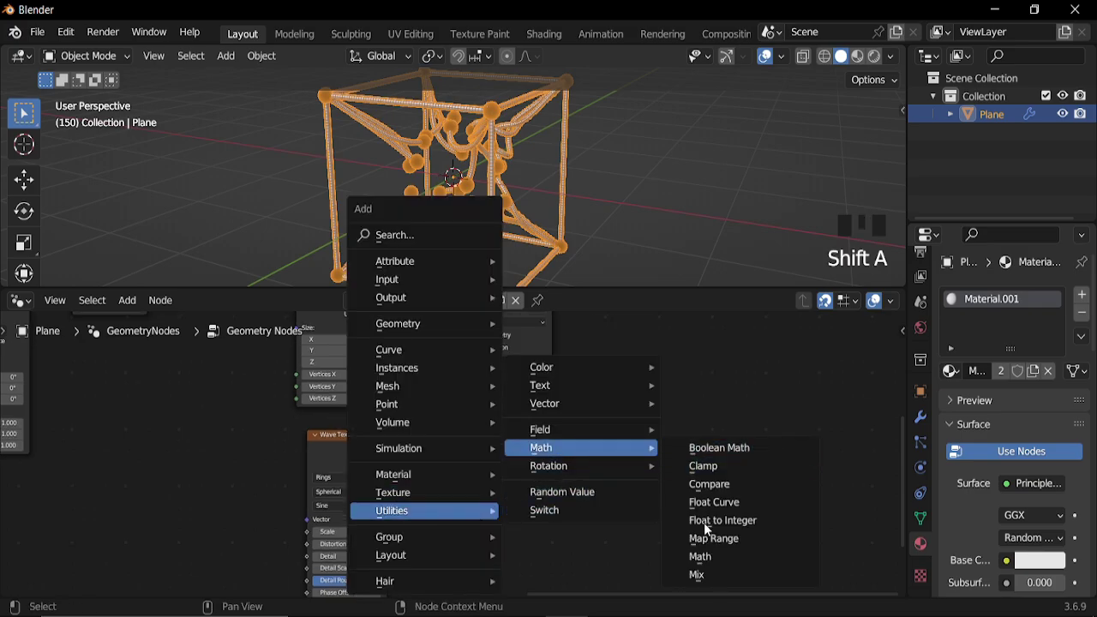
{"action": "left_click", "coordinate": [711, 555]}
{"action": "left_click", "coordinate": [453, 410]}
{"action": "scroll", "coordinate": [442, 451], "scroll_direction": "up", "scroll_amount": 5}
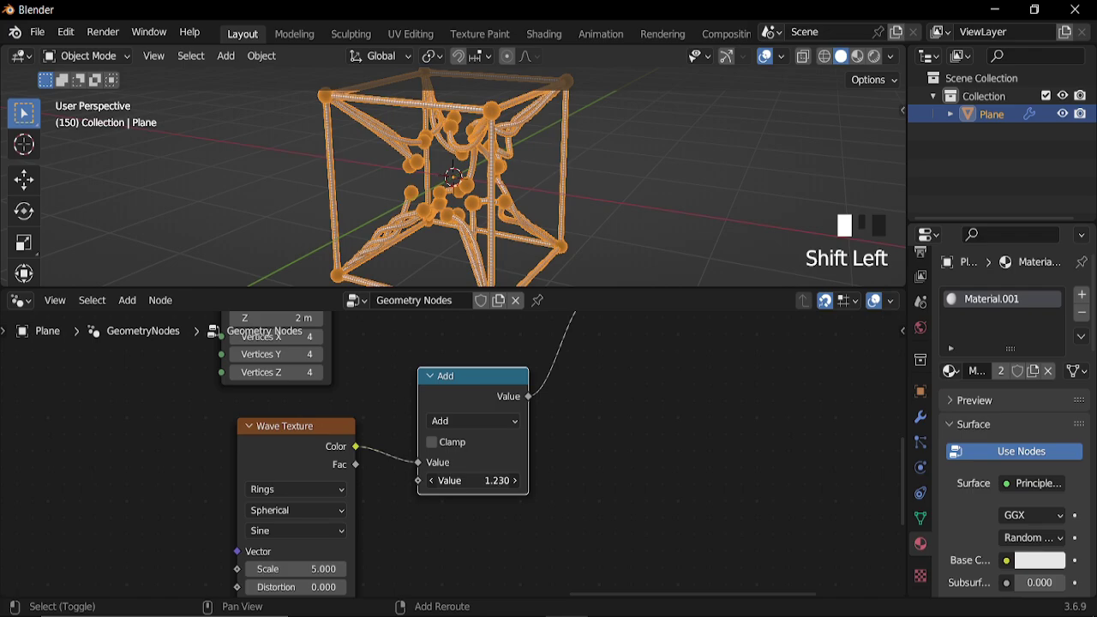
{"action": "mouse_move", "coordinate": [474, 481]}
{"action": "left_mouse_down", "text": "shift"}
{"action": "mouse_move", "coordinate": [446, 480]}
{"action": "mouse_move", "coordinate": [490, 480]}
{"action": "mouse_move", "coordinate": [467, 480]}
{"action": "mouse_move", "coordinate": [478, 480]}
{"action": "left_mouse_up", "text": "shift"}
Set the Wave Texture's Phase Offset to 0.180
{"action": "scroll", "coordinate": [406, 538], "scroll_direction": "down", "scroll_amount": 4}
{"action": "middle_click_drag", "start_coordinate": [407, 539], "coordinate": [504, 473]}
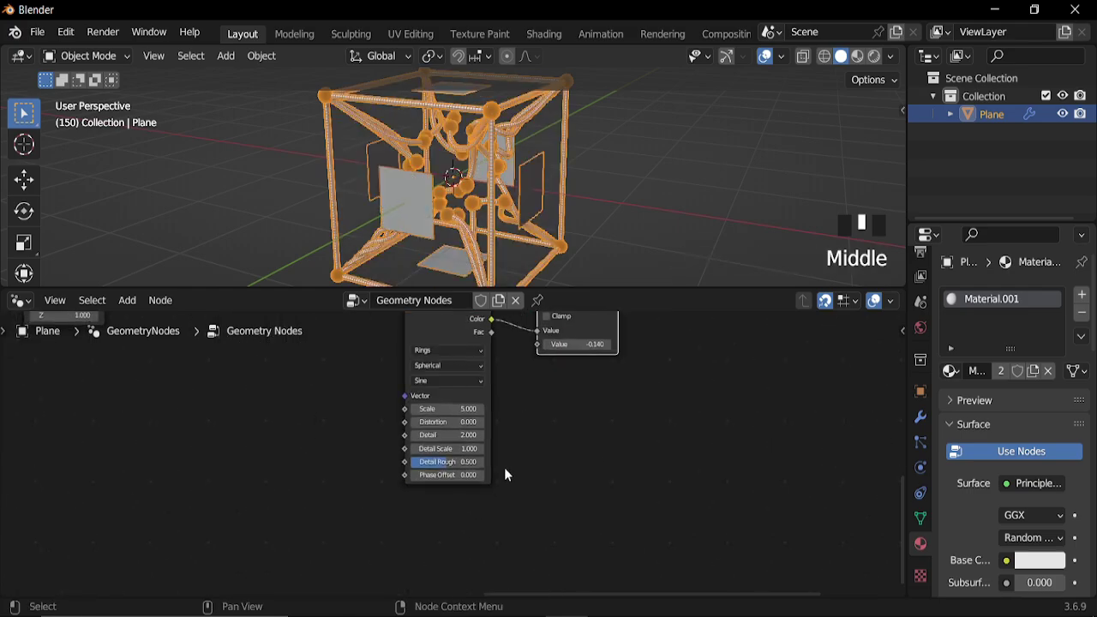
{"action": "scroll", "coordinate": [451, 459], "scroll_direction": "up", "scroll_amount": 3}
{"action": "left_click_drag", "start_coordinate": [429, 481], "coordinate": [446, 481], "text": "shift"}
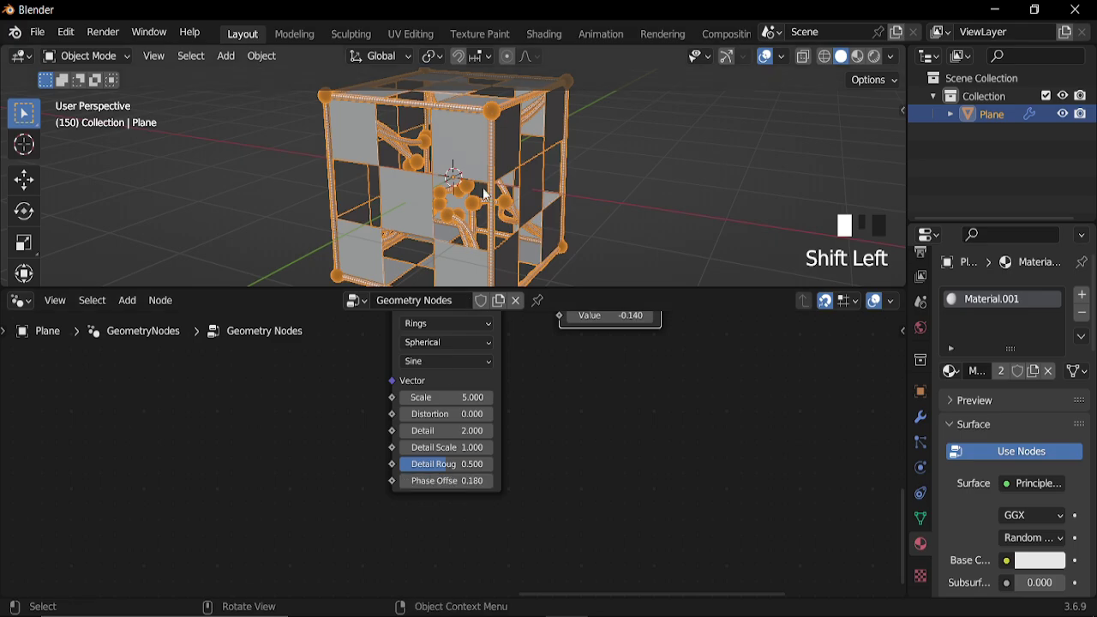
Set the Cube node's size to 2.5 m on X, Y and Z
{"action": "middle_click_drag", "start_coordinate": [486, 196], "coordinate": [545, 182]}
{"action": "scroll", "coordinate": [577, 411], "scroll_direction": "down", "scroll_amount": 4}
{"action": "middle_click_drag", "start_coordinate": [577, 411], "coordinate": [385, 421]}
{"action": "scroll", "coordinate": [385, 420], "scroll_direction": "up", "scroll_amount": 2}
{"action": "scroll", "coordinate": [429, 411], "scroll_direction": "up", "scroll_amount": 2}
{"action": "left_click", "coordinate": [454, 412]}
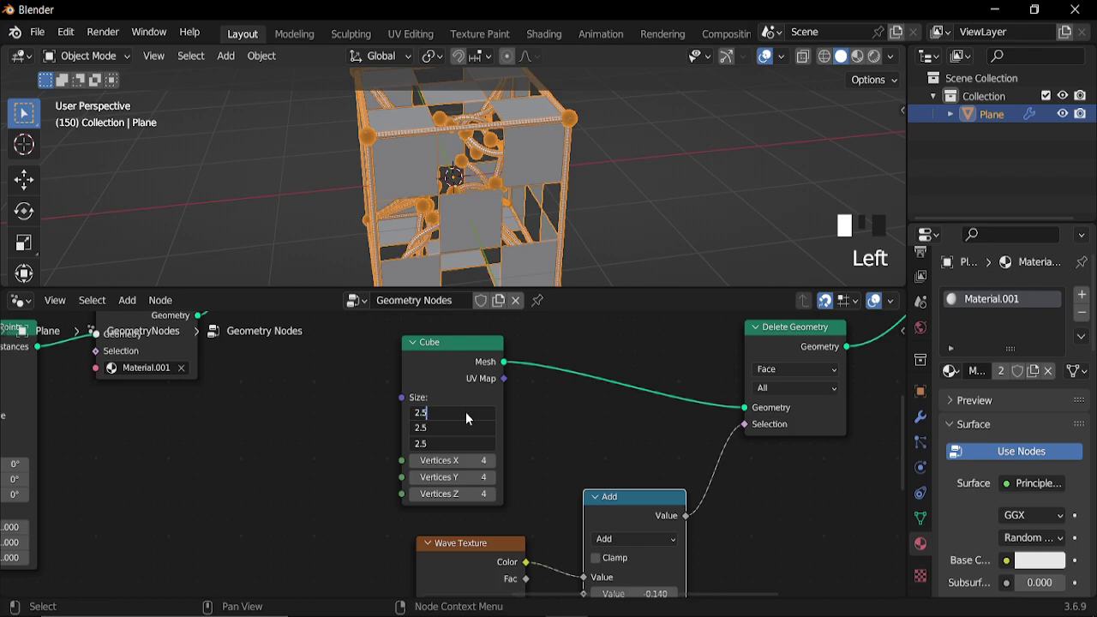
{"action": "type", "text": "2.5"}
{"action": "key", "text": "Return"}
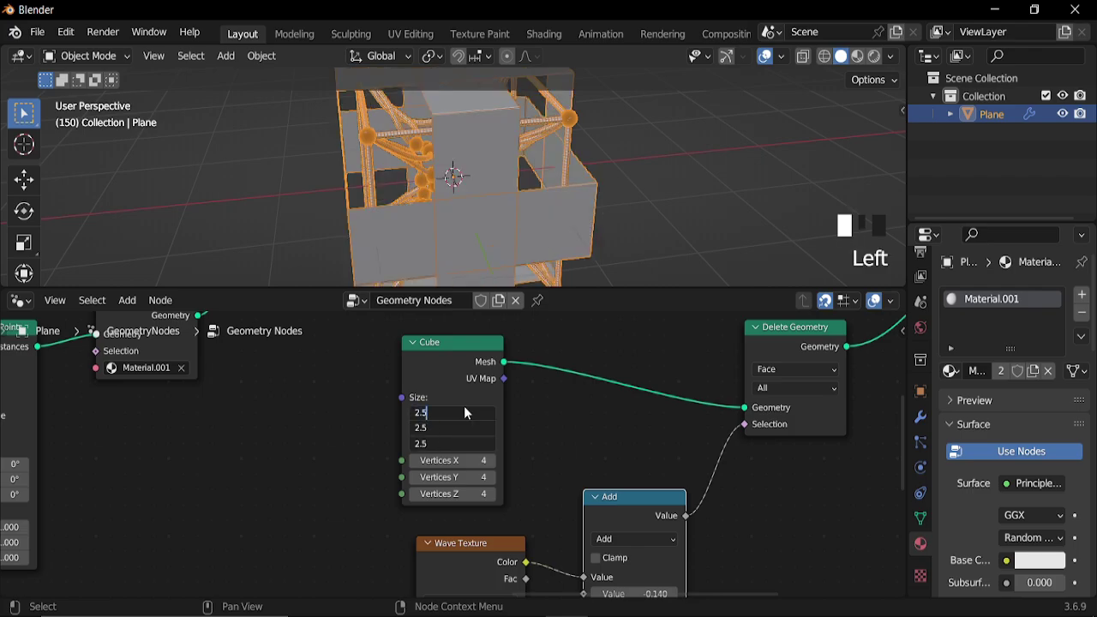
Set the Wave Texture's Phase Offset to 4.240 so that faces remain at the cube's corners
{"action": "scroll", "coordinate": [464, 406], "scroll_direction": "down", "scroll_amount": 3}
{"action": "middle_click_drag", "start_coordinate": [468, 480], "coordinate": [514, 334]}
{"action": "scroll", "coordinate": [514, 515], "scroll_direction": "up", "scroll_amount": 1}
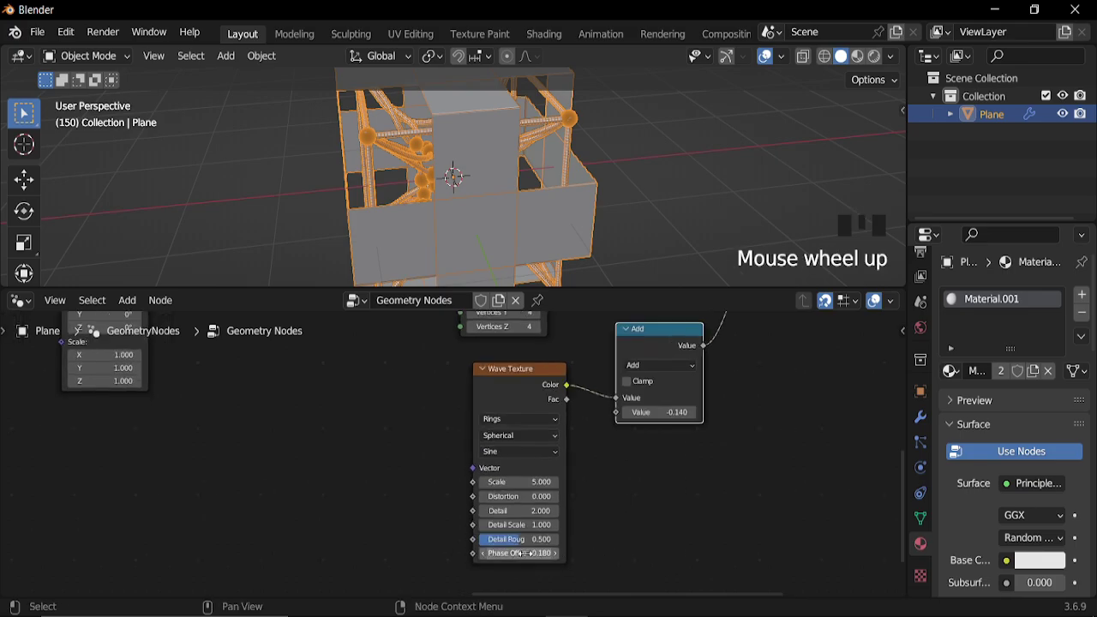
{"action": "left_click", "coordinate": [515, 539], "text": "shift"}
{"action": "left_click_drag", "start_coordinate": [519, 553], "coordinate": [557, 553]}
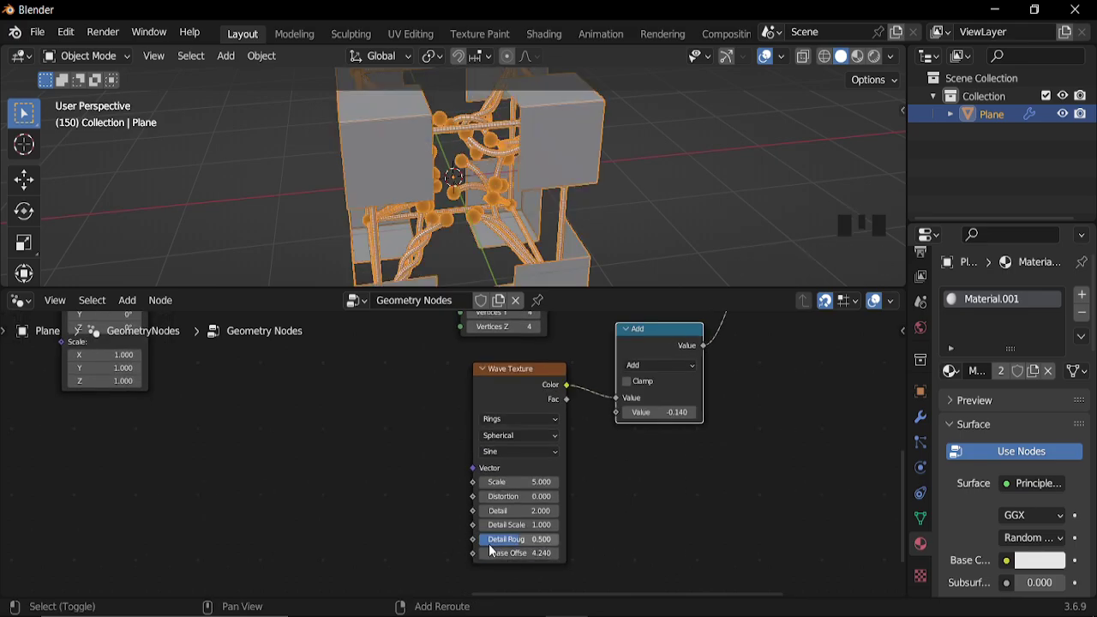
Hide the viewport overlays and inspect the cube's corner faces around the tubes
{"action": "scroll", "coordinate": [406, 149], "scroll_direction": "down", "scroll_amount": 3}
{"action": "middle_click_drag", "start_coordinate": [406, 149], "coordinate": [691, 108]}
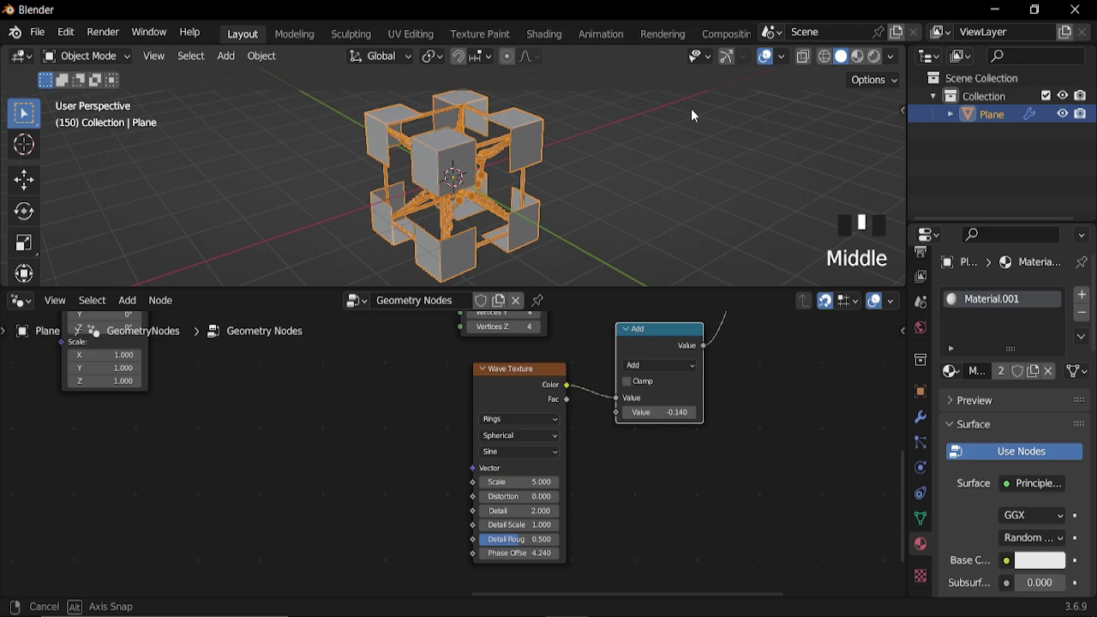
{"action": "left_click", "coordinate": [765, 56]}
{"action": "scroll", "coordinate": [494, 255], "scroll_direction": "up", "scroll_amount": 2}
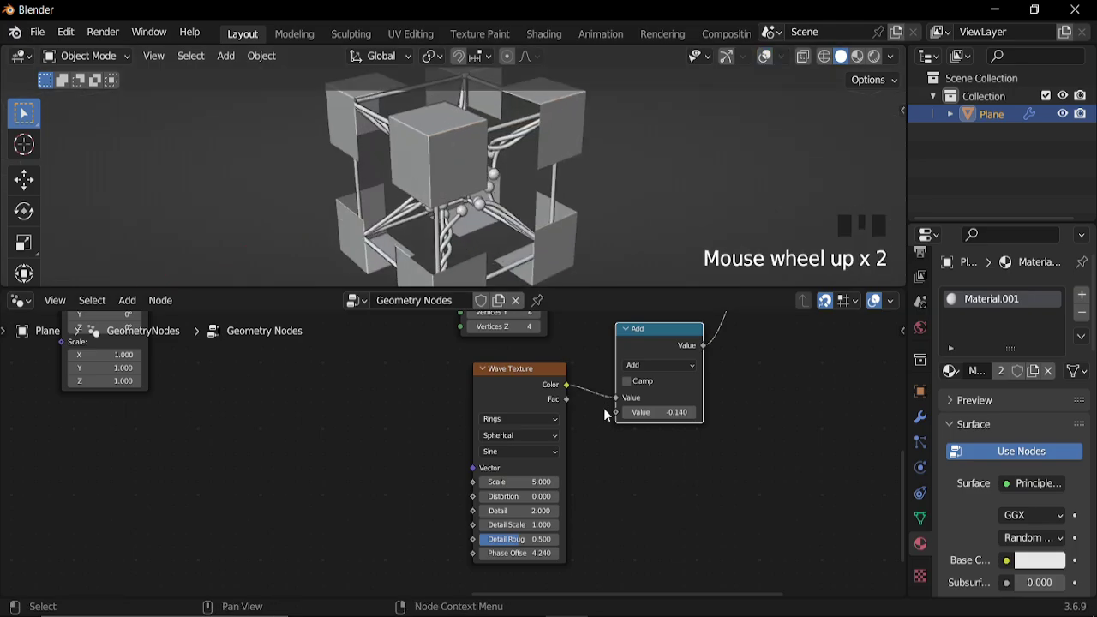
Move the final Join Geometry and Group Output nodes farther from Delete Geometry to make room for more nodes
{"action": "scroll", "coordinate": [605, 415], "scroll_direction": "down", "scroll_amount": 2}
{"action": "middle_click_drag", "start_coordinate": [604, 415], "coordinate": [546, 446]}
{"action": "middle_click_drag", "start_coordinate": [584, 382], "coordinate": [536, 400]}
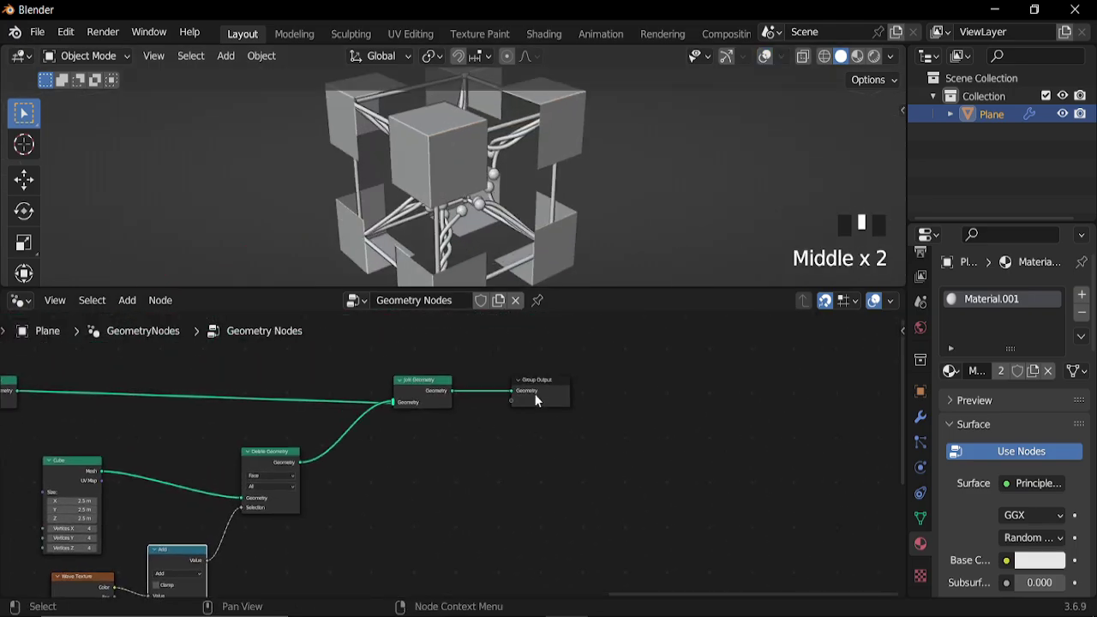
{"action": "left_click_drag", "start_coordinate": [581, 350], "coordinate": [435, 441]}
{"action": "left_click_drag", "start_coordinate": [428, 383], "coordinate": [538, 383]}
{"action": "middle_click_drag", "start_coordinate": [400, 467], "coordinate": [534, 423]}
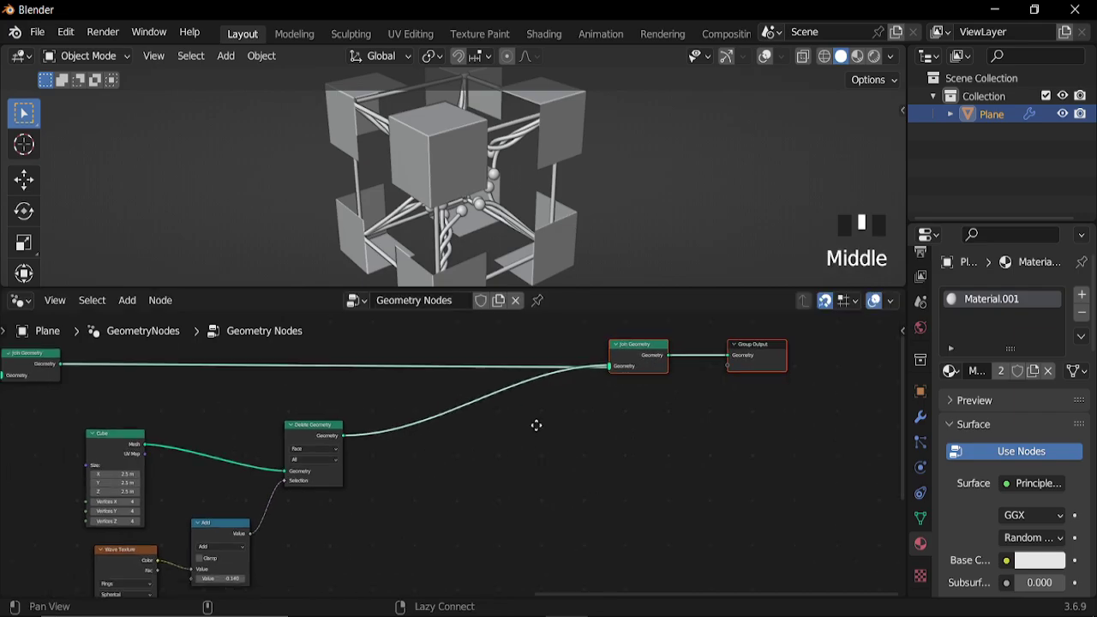
Insert an Extrude Mesh node between Delete Geometry and Join Geometry
{"action": "scroll", "coordinate": [535, 463], "scroll_direction": "up", "scroll_amount": 2}
{"action": "key", "text": "shift+a"}
{"action": "mouse_move", "coordinate": [494, 337]}
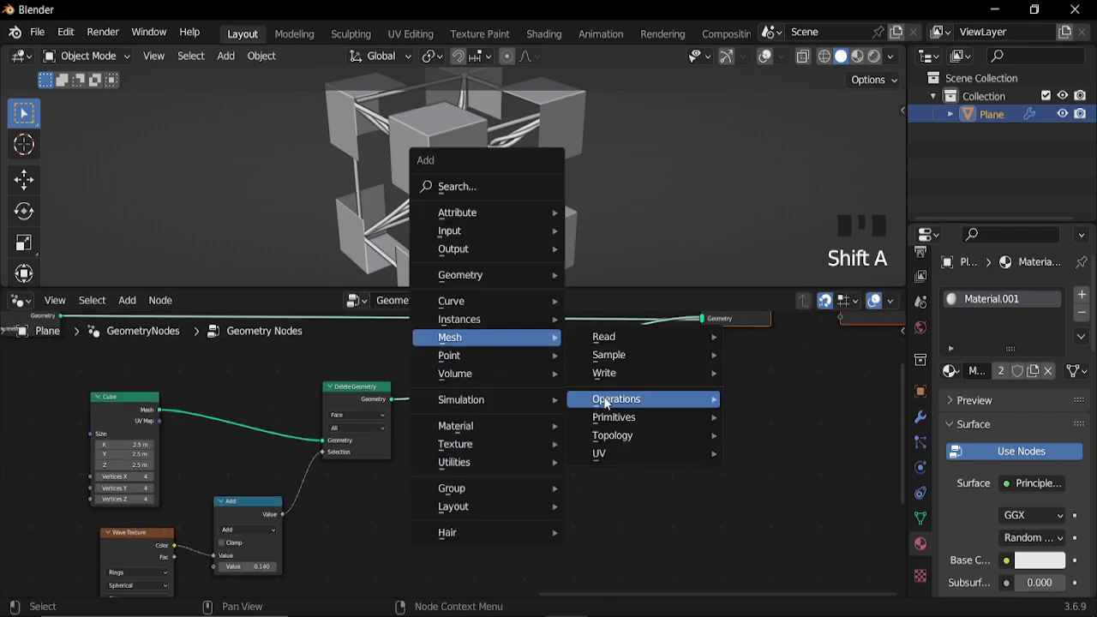
{"action": "mouse_move", "coordinate": [608, 400]}
{"action": "left_click", "coordinate": [782, 218]}
{"action": "left_click", "coordinate": [446, 379]}
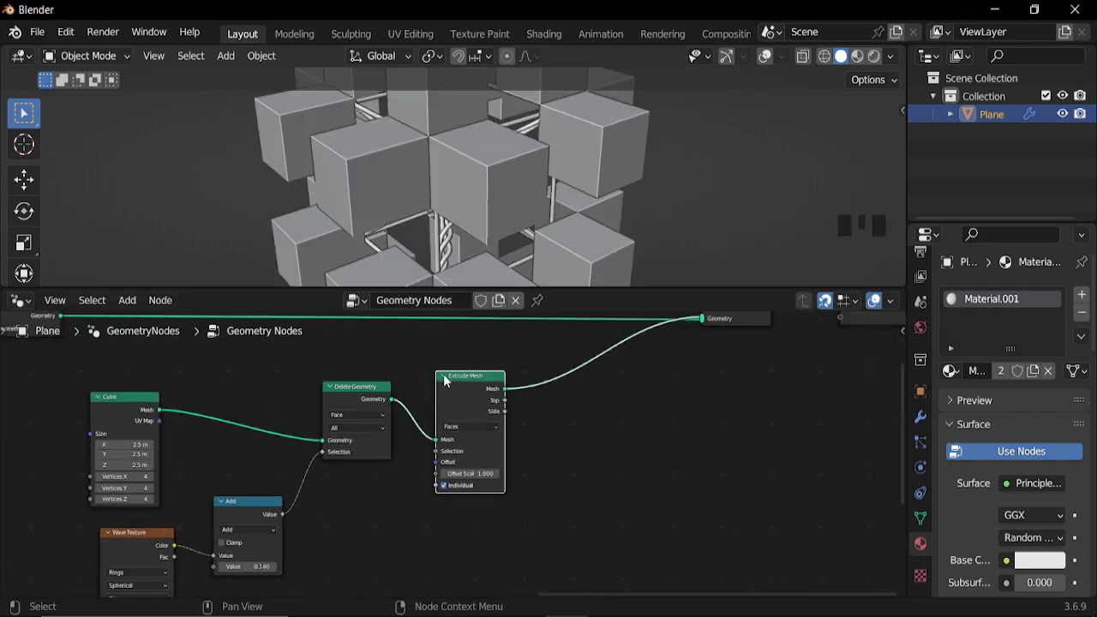
Disable individual face extrusion on the Extrude Mesh node and set its Offset Scale to 0.7
{"action": "scroll", "coordinate": [515, 517], "scroll_direction": "up", "scroll_amount": 1}
{"action": "scroll", "coordinate": [515, 517], "scroll_direction": "up", "scroll_amount": 4}
{"action": "middle_click_drag", "start_coordinate": [300, 565], "coordinate": [502, 504]}
{"action": "scroll", "coordinate": [480, 481], "scroll_direction": "up", "scroll_amount": 5}
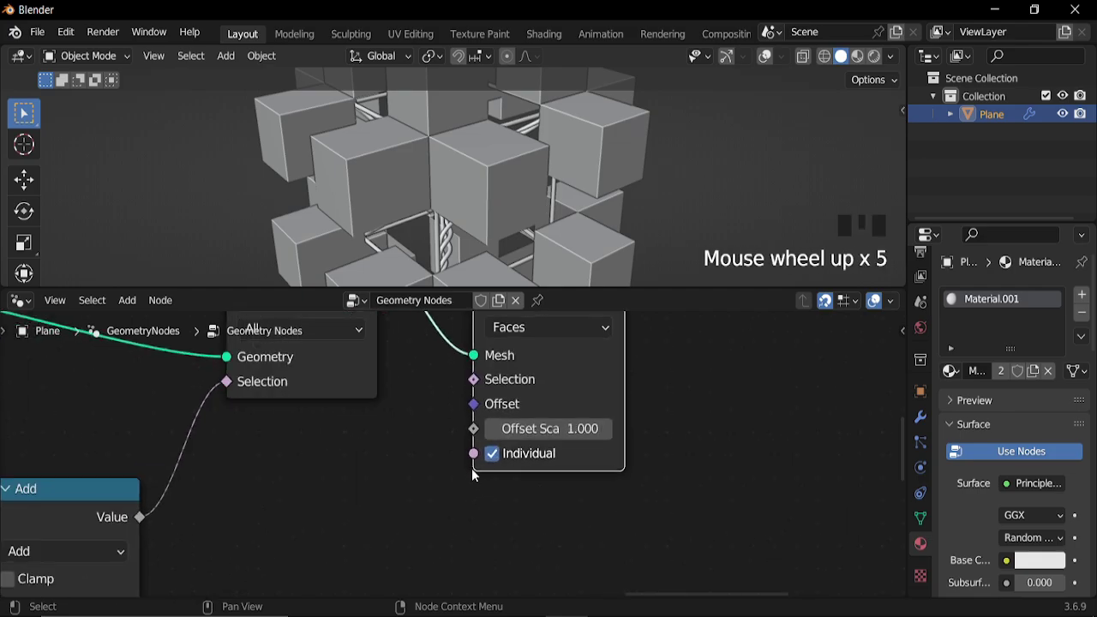
{"action": "left_click", "coordinate": [494, 455]}
{"action": "left_click_drag", "start_coordinate": [565, 429], "coordinate": [539, 429], "text": "shift"}
{"action": "left_click", "coordinate": [569, 428]}
{"action": "type", "text": "0.7"}
{"action": "key", "text": "Return"}
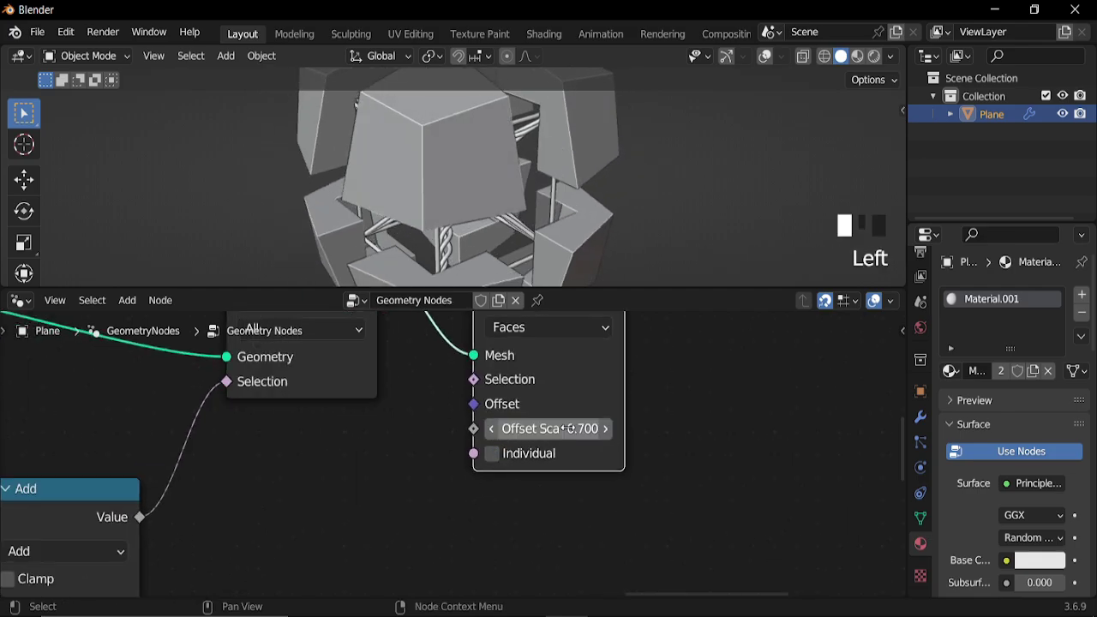
Insert a Subdivision Surface node after Extrude Mesh and set its level to 2
{"action": "scroll", "coordinate": [570, 429], "scroll_direction": "down", "scroll_amount": 6}
{"action": "middle_click_drag", "start_coordinate": [540, 201], "coordinate": [510, 215]}
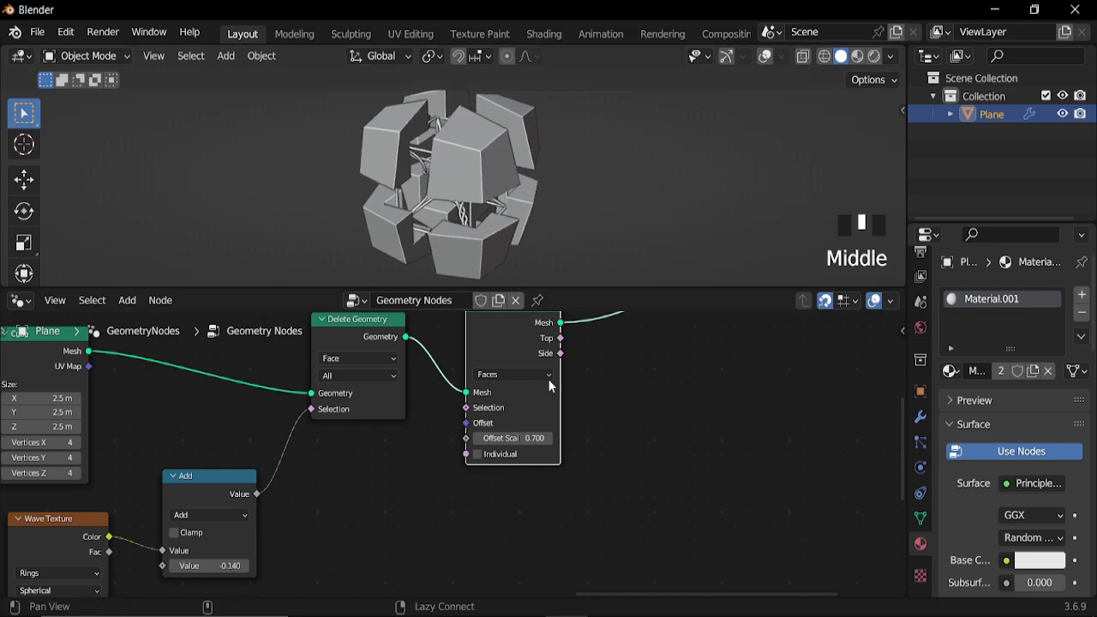
{"action": "middle_click_drag", "start_coordinate": [663, 406], "coordinate": [441, 509]}
{"action": "key", "text": "shift+a"}
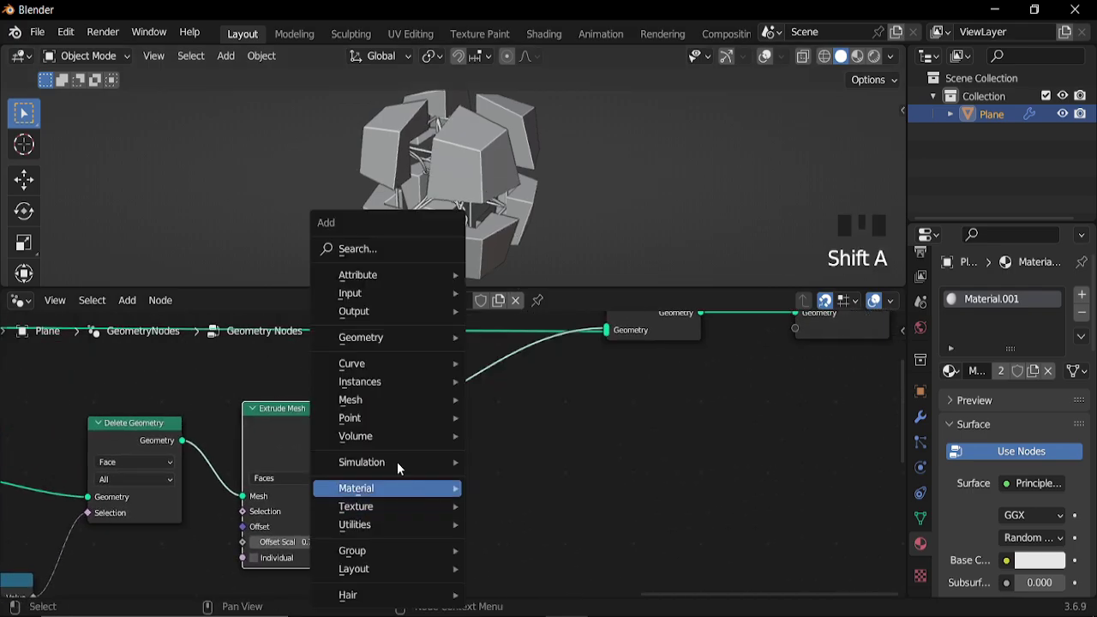
{"action": "mouse_move", "coordinate": [380, 399]}
{"action": "mouse_move", "coordinate": [517, 463]}
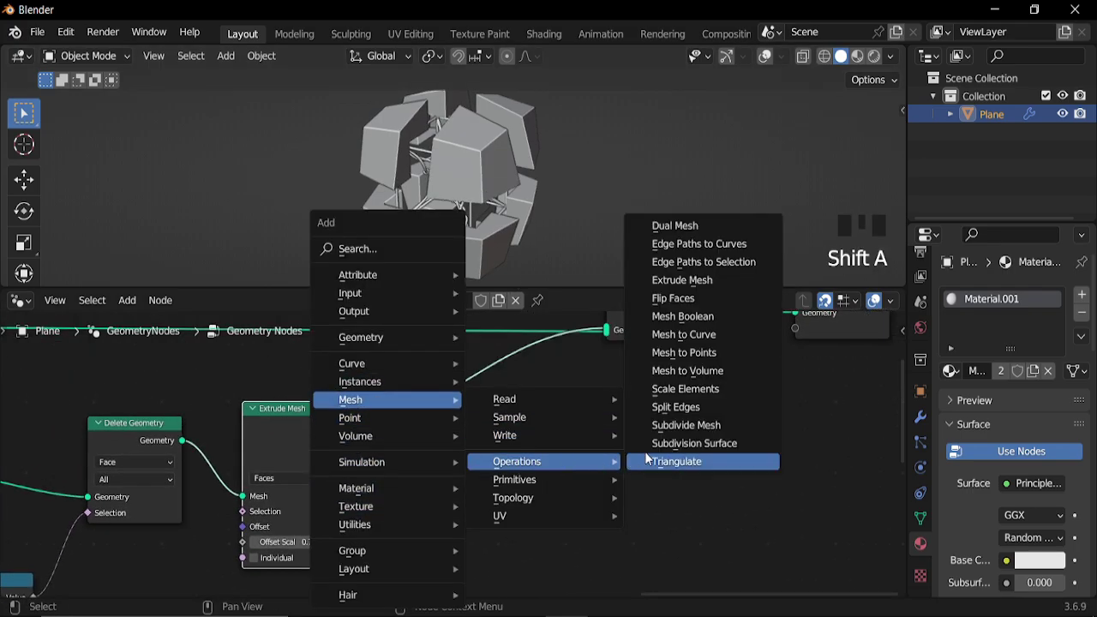
{"action": "left_click", "coordinate": [669, 440]}
{"action": "left_click", "coordinate": [538, 506]}
{"action": "scroll", "coordinate": [539, 506], "scroll_direction": "up", "scroll_amount": 3}
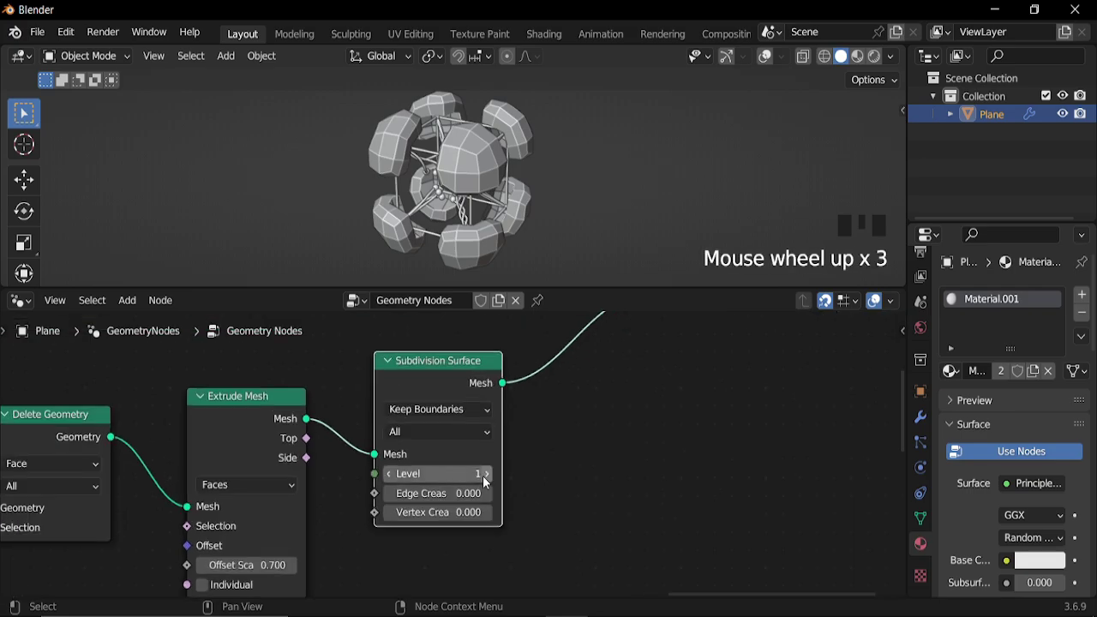
{"action": "left_click", "coordinate": [486, 474]}
Move the Cube, Wave Texture, Add and Delete Geometry nodes together away from Extrude Mesh to open a gap
{"action": "middle_click", "coordinate": [308, 494]}
{"action": "middle_click_drag", "start_coordinate": [308, 494], "coordinate": [592, 419]}
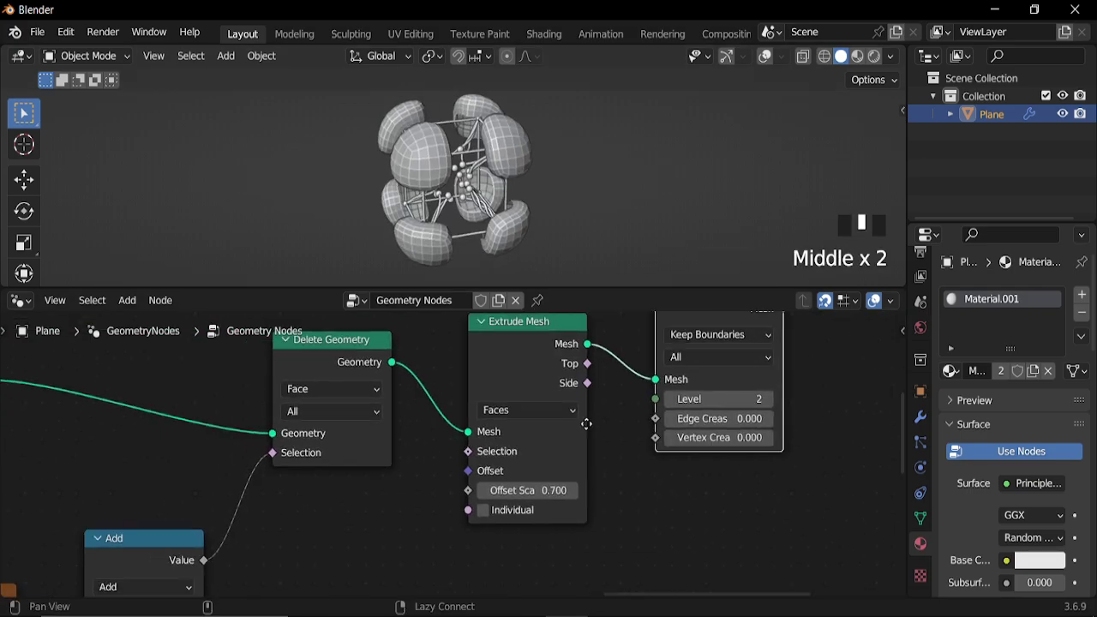
{"action": "middle_click_drag", "start_coordinate": [240, 442], "coordinate": [514, 369]}
{"action": "middle_click_drag", "start_coordinate": [493, 516], "coordinate": [397, 513]}
{"action": "scroll", "coordinate": [494, 246], "scroll_direction": "up", "scroll_amount": 2}
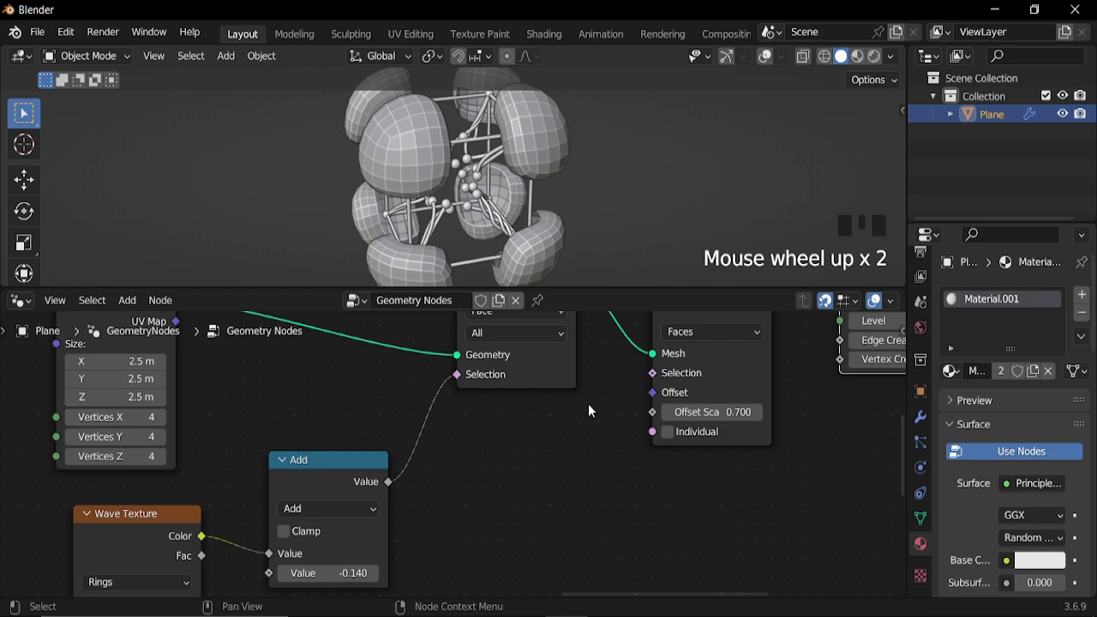
{"action": "middle_click_drag", "start_coordinate": [487, 426], "coordinate": [143, 396]}
{"action": "scroll", "coordinate": [384, 482], "scroll_direction": "down", "scroll_amount": 4}
{"action": "left_click_drag", "start_coordinate": [143, 396], "coordinate": [591, 570]}
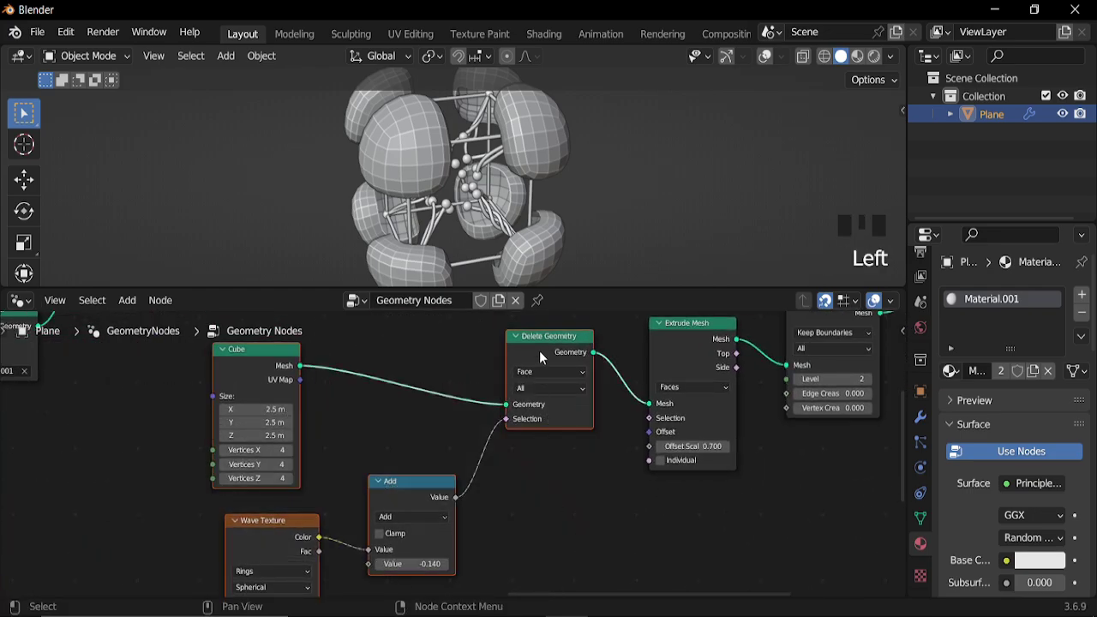
{"action": "left_click_drag", "start_coordinate": [507, 358], "coordinate": [363, 358]}
Insert a Scale Elements node between Delete Geometry and Extrude Mesh
{"action": "key", "text": "shift+a"}
{"action": "mouse_move", "coordinate": [514, 400]}
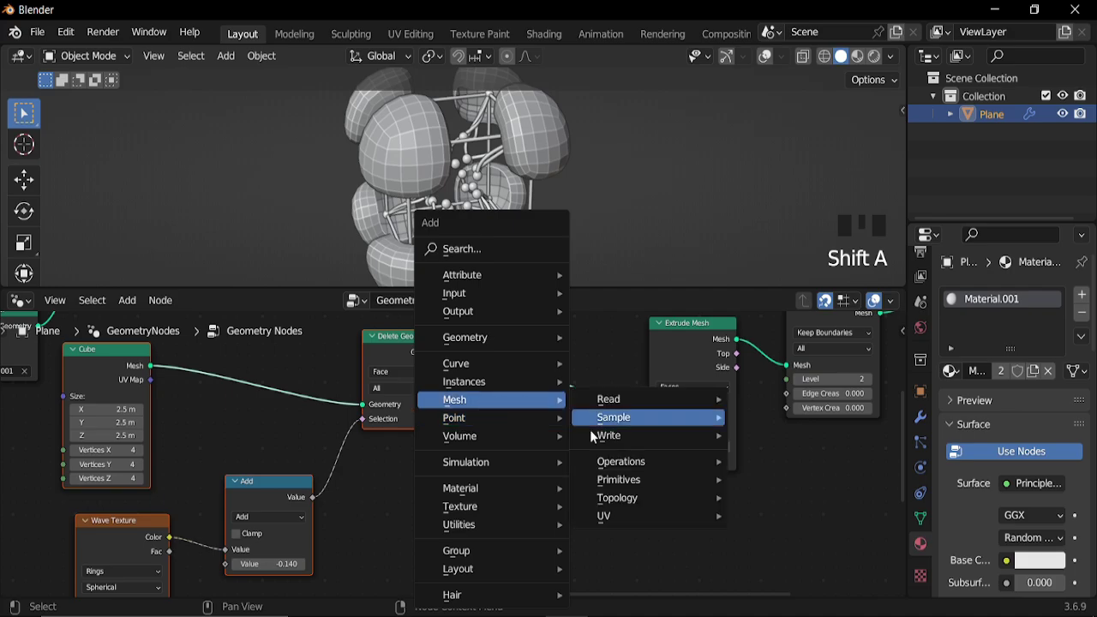
{"action": "mouse_move", "coordinate": [680, 460]}
{"action": "left_click", "coordinate": [790, 389]}
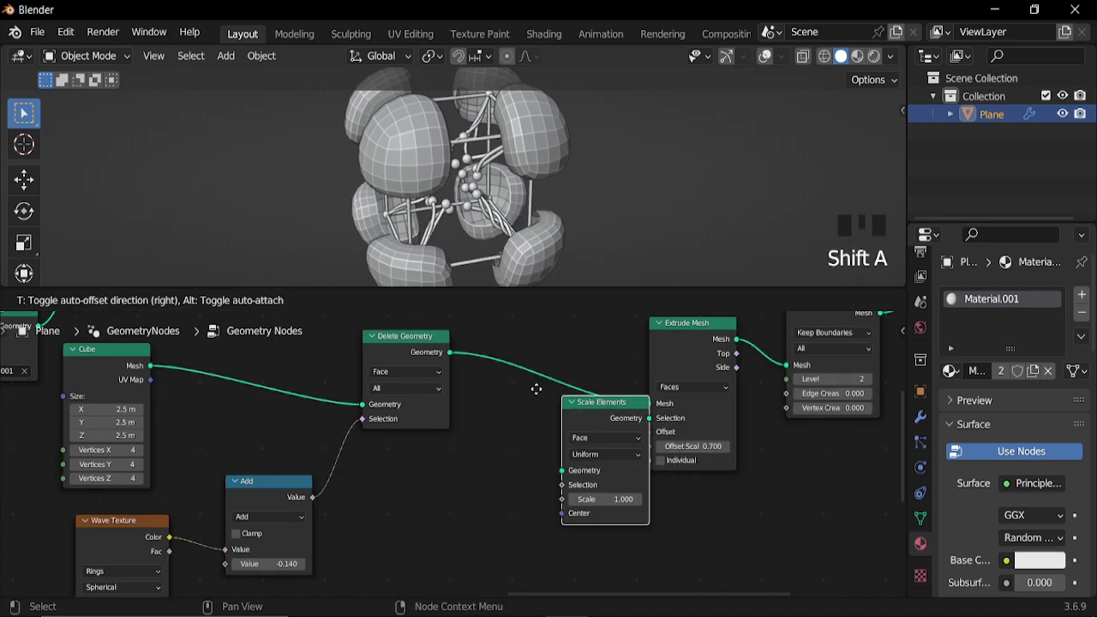
{"action": "left_click", "coordinate": [522, 366]}
Reduce the Scale Elements node's scale to 0.18 so the corner pieces shrink around the tube ends
{"action": "scroll", "coordinate": [522, 370], "scroll_direction": "up", "scroll_amount": 3}
{"action": "left_click_drag", "start_coordinate": [601, 478], "coordinate": [541, 477], "text": "shift"}
{"action": "scroll", "coordinate": [683, 507], "scroll_direction": "up", "scroll_amount": 5}
{"action": "scroll", "coordinate": [505, 178], "scroll_direction": "up", "scroll_amount": 4}
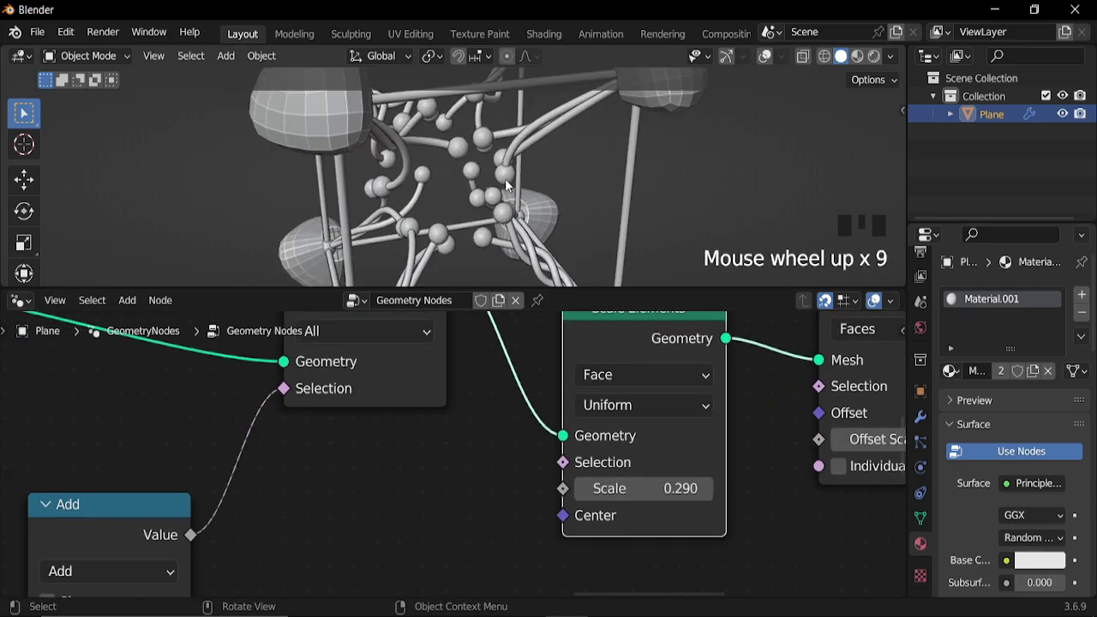
{"action": "middle_click_drag", "start_coordinate": [506, 178], "coordinate": [527, 179]}
{"action": "scroll", "coordinate": [526, 181], "scroll_direction": "down", "scroll_amount": 3}
{"action": "middle_click_drag", "start_coordinate": [576, 204], "coordinate": [625, 437]}
{"action": "mouse_move", "coordinate": [677, 490]}
{"action": "left_mouse_down", "text": "shift"}
{"action": "mouse_move", "coordinate": [651, 489]}
{"action": "mouse_move", "coordinate": [669, 489]}
{"action": "left_mouse_up", "text": "shift"}
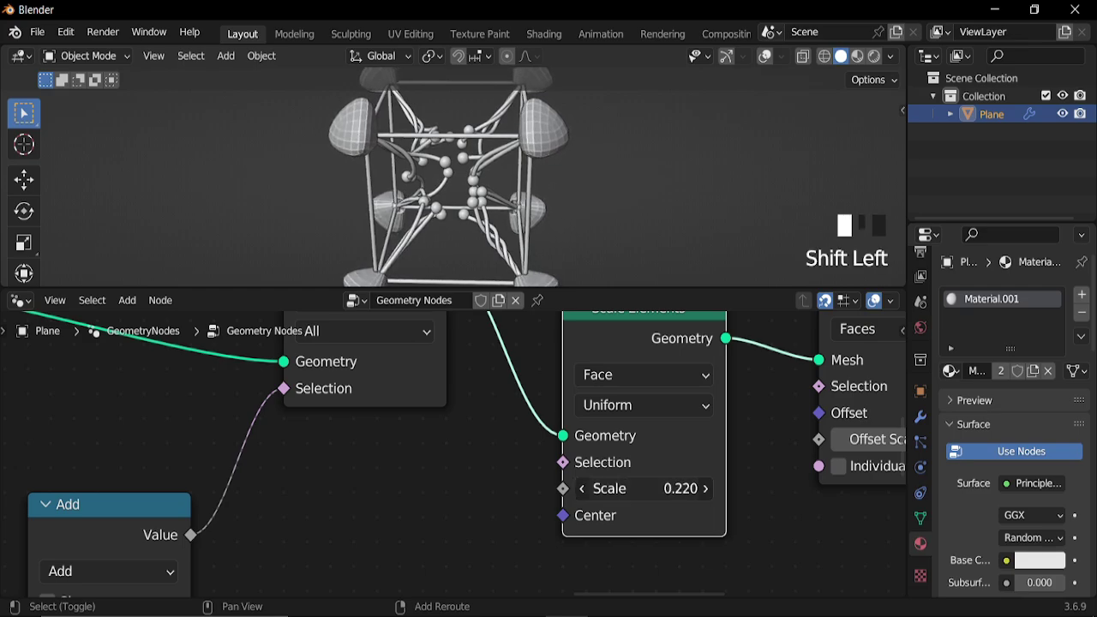
{"action": "left_click", "coordinate": [677, 490]}
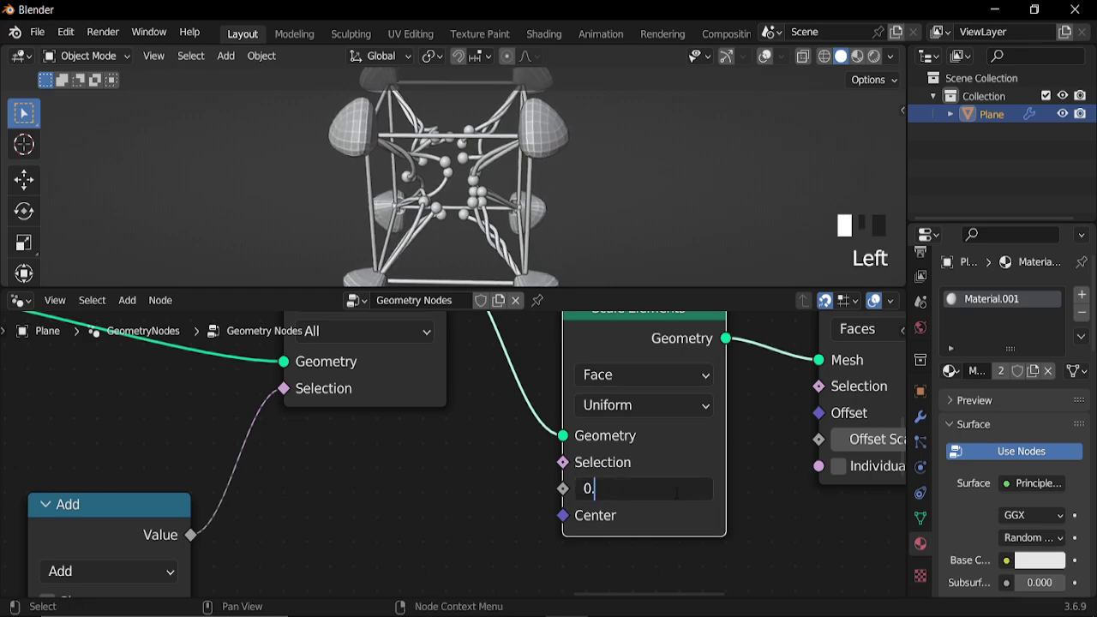
{"action": "type", "text": "0.18"}
{"action": "key", "text": "Return"}
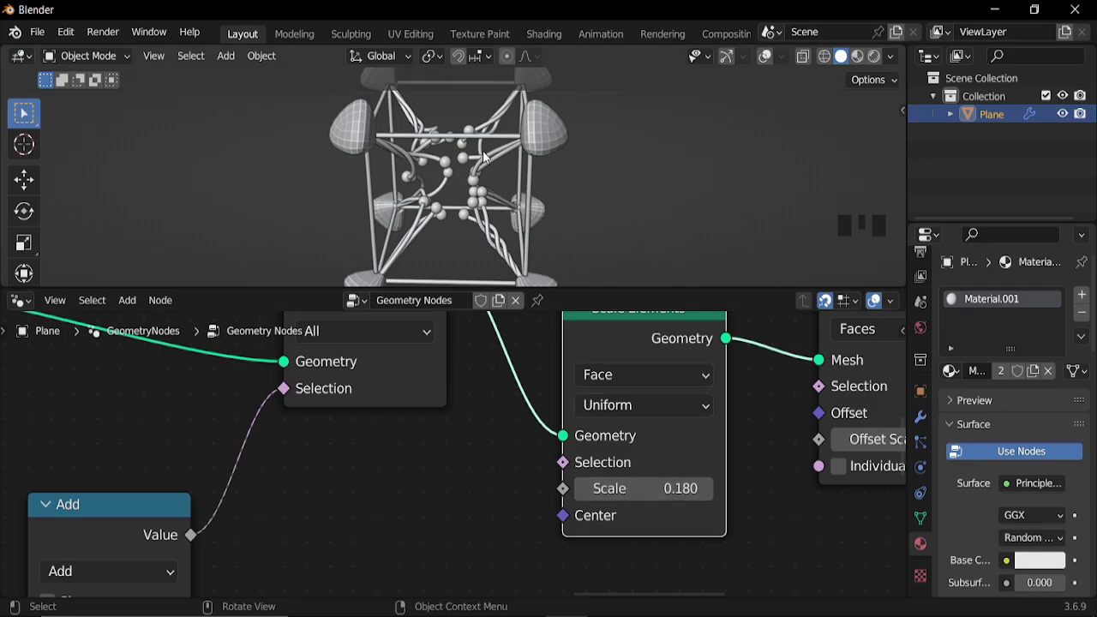
Insert a Transform Geometry node between Subdivision Surface and the final Join Geometry
{"action": "middle_click_drag", "start_coordinate": [515, 171], "coordinate": [601, 182]}
{"action": "scroll", "coordinate": [760, 446], "scroll_direction": "down", "scroll_amount": 5}
{"action": "middle_click_drag", "start_coordinate": [808, 405], "coordinate": [426, 451]}
{"action": "scroll", "coordinate": [443, 435], "scroll_direction": "down", "scroll_amount": 4}
{"action": "middle_click_drag", "start_coordinate": [514, 420], "coordinate": [453, 440]}
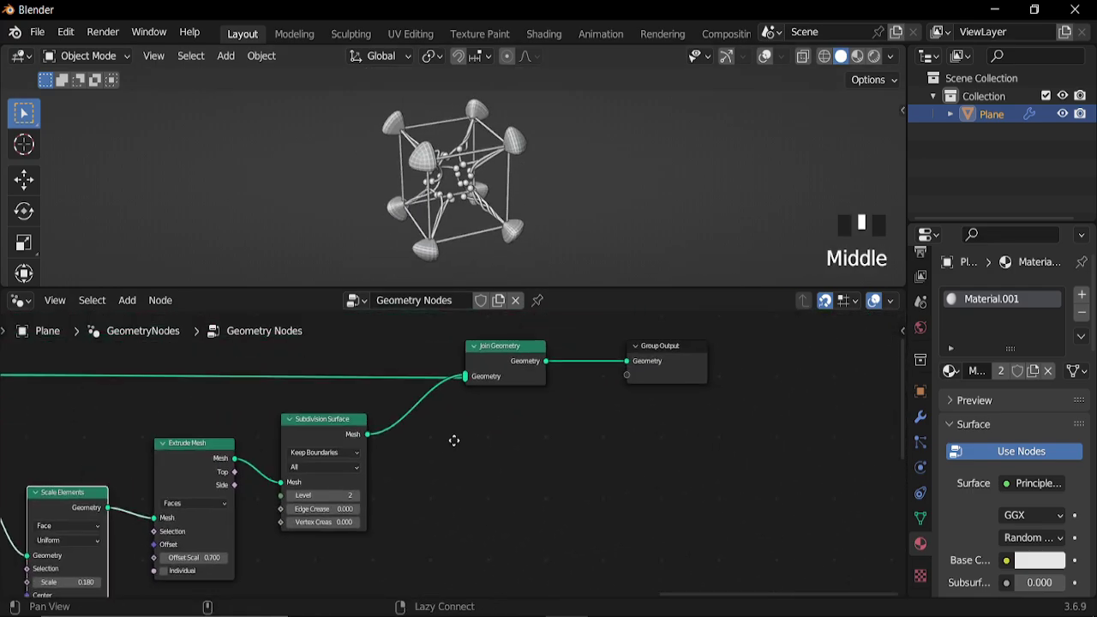
{"action": "key", "text": "shift+a"}
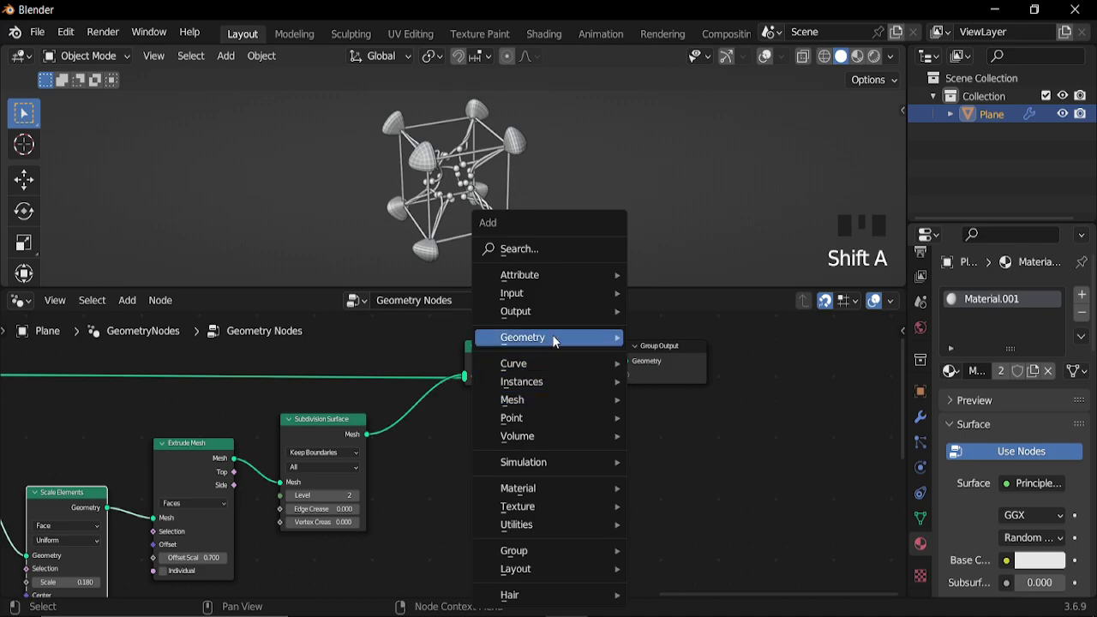
{"action": "mouse_move", "coordinate": [552, 337]}
{"action": "mouse_move", "coordinate": [693, 403]}
{"action": "left_click", "coordinate": [860, 489]}
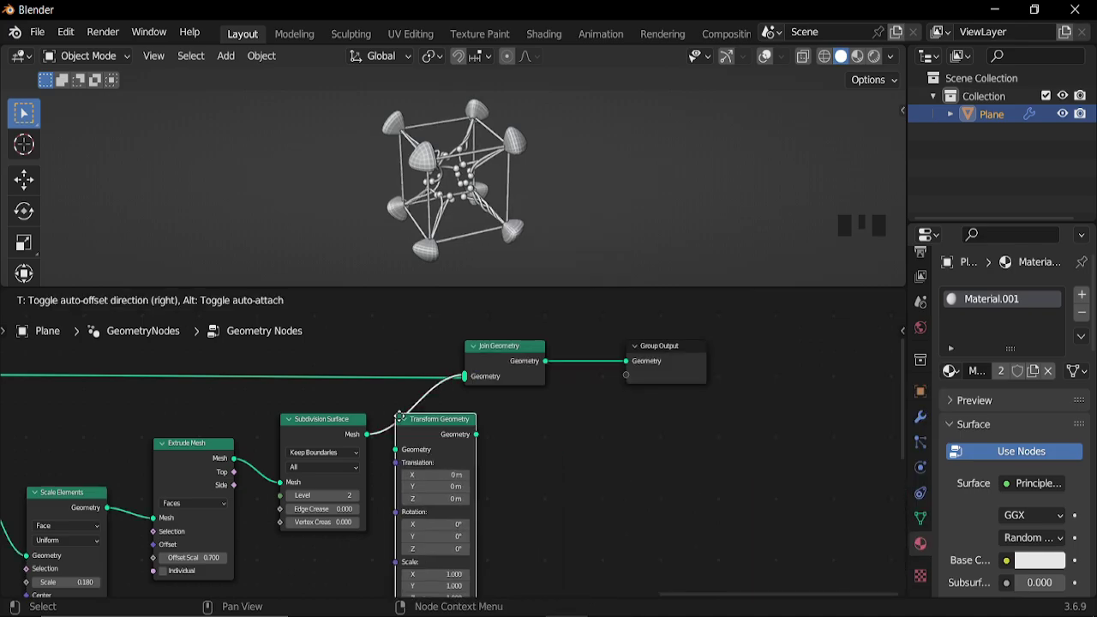
{"action": "left_click", "coordinate": [504, 484]}
Set the Transform Geometry node's scale to 0.88 on X, Y and Z
{"action": "scroll", "coordinate": [529, 485], "scroll_direction": "up", "scroll_amount": 4}
{"action": "middle_click_drag", "start_coordinate": [529, 485], "coordinate": [542, 425]}
{"action": "scroll", "coordinate": [495, 243], "scroll_direction": "up", "scroll_amount": 4}
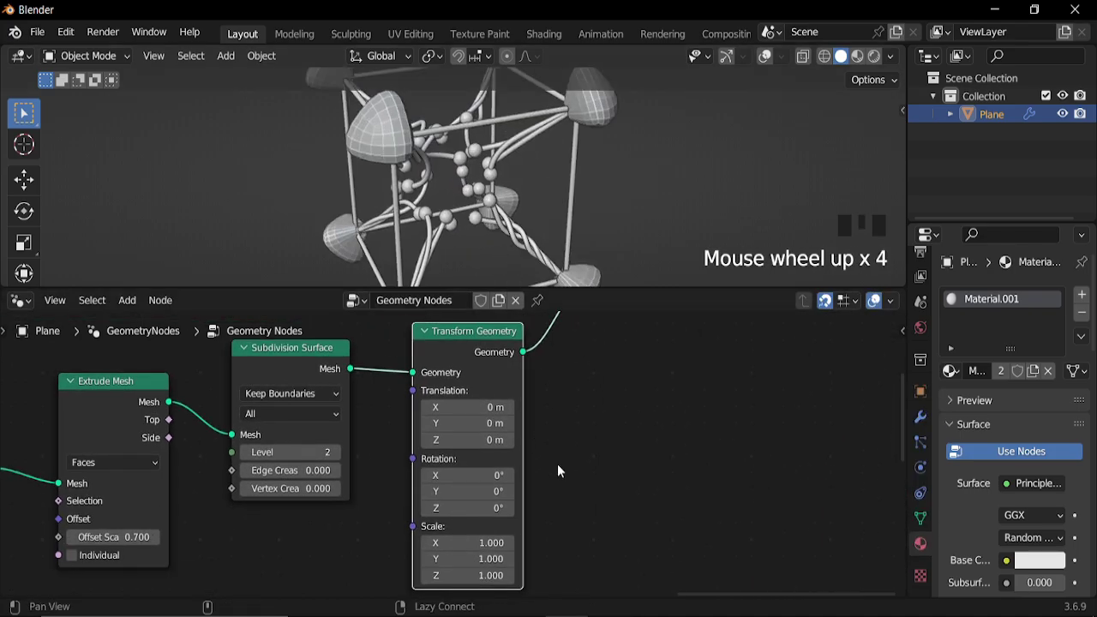
{"action": "middle_click_drag", "start_coordinate": [559, 471], "coordinate": [587, 432]}
{"action": "middle_click_drag", "start_coordinate": [543, 269], "coordinate": [572, 112]}
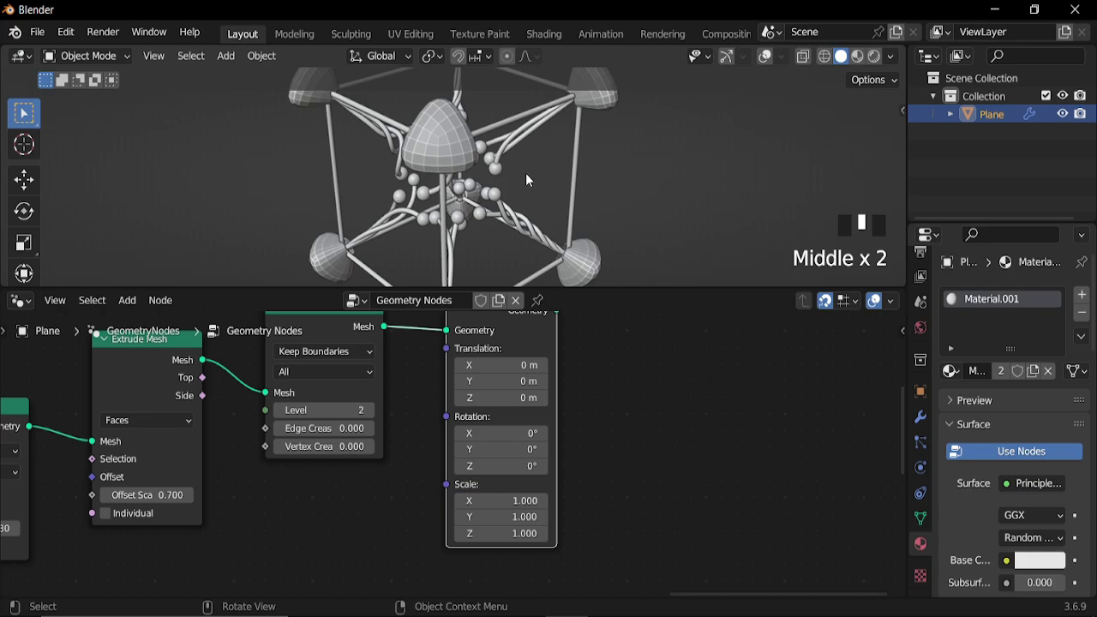
{"action": "scroll", "coordinate": [551, 519], "scroll_direction": "up", "scroll_amount": 2}
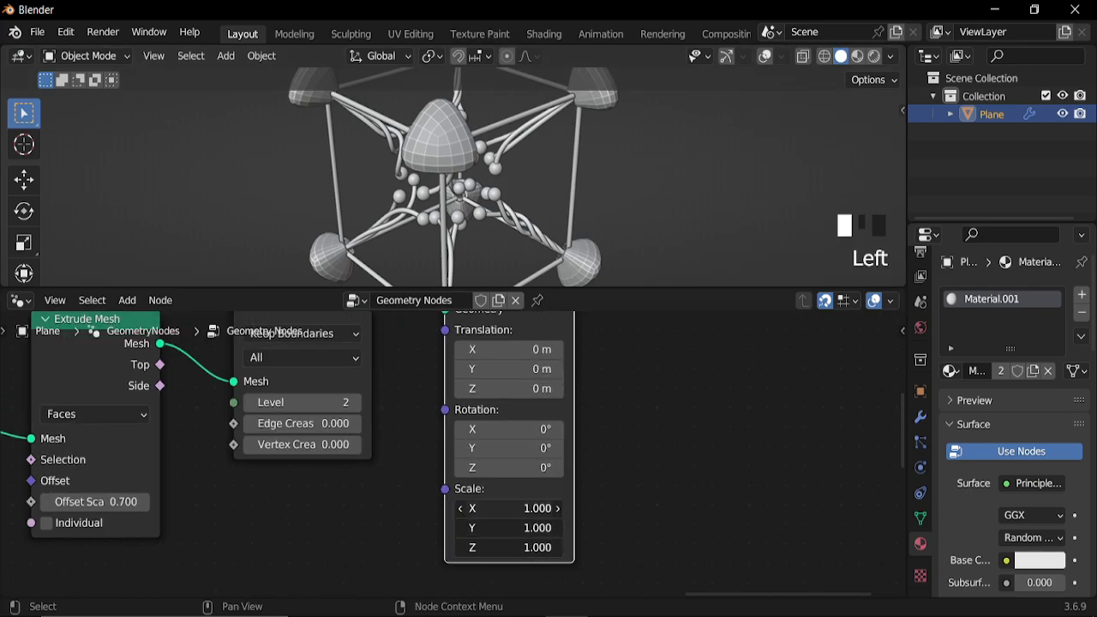
{"action": "key", "text": "Return"}
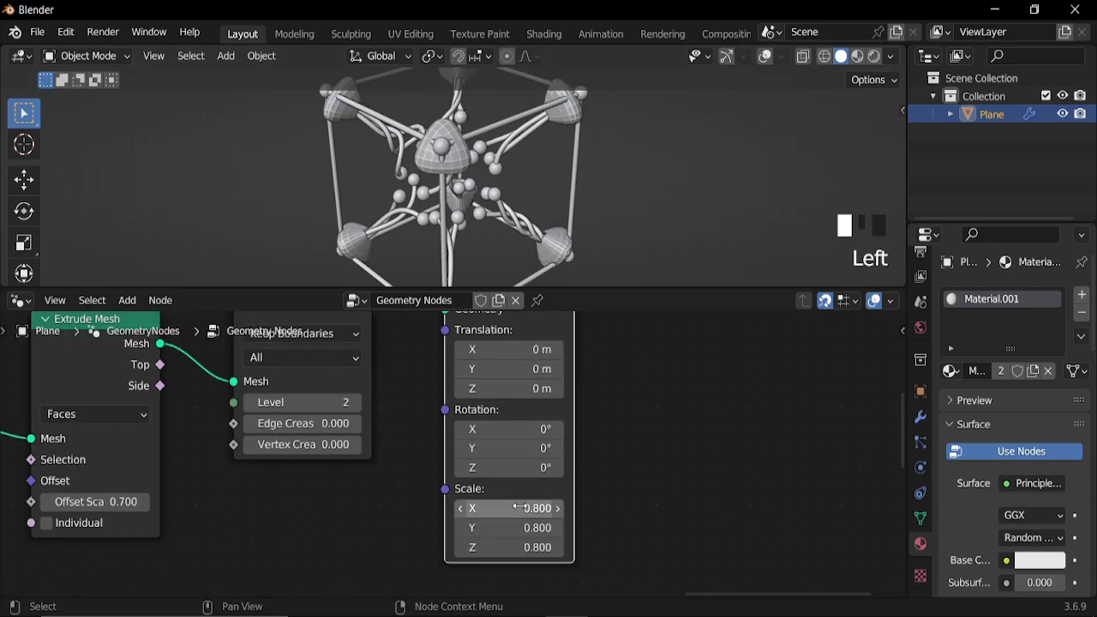
{"action": "left_click", "coordinate": [517, 508]}
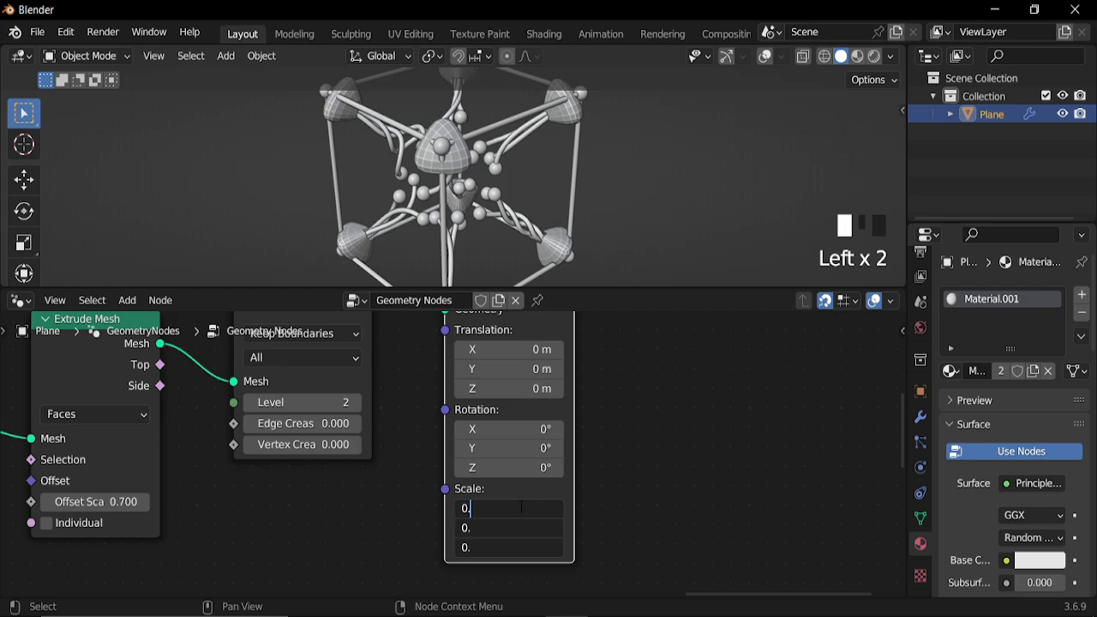
{"action": "key", "text": "Return"}
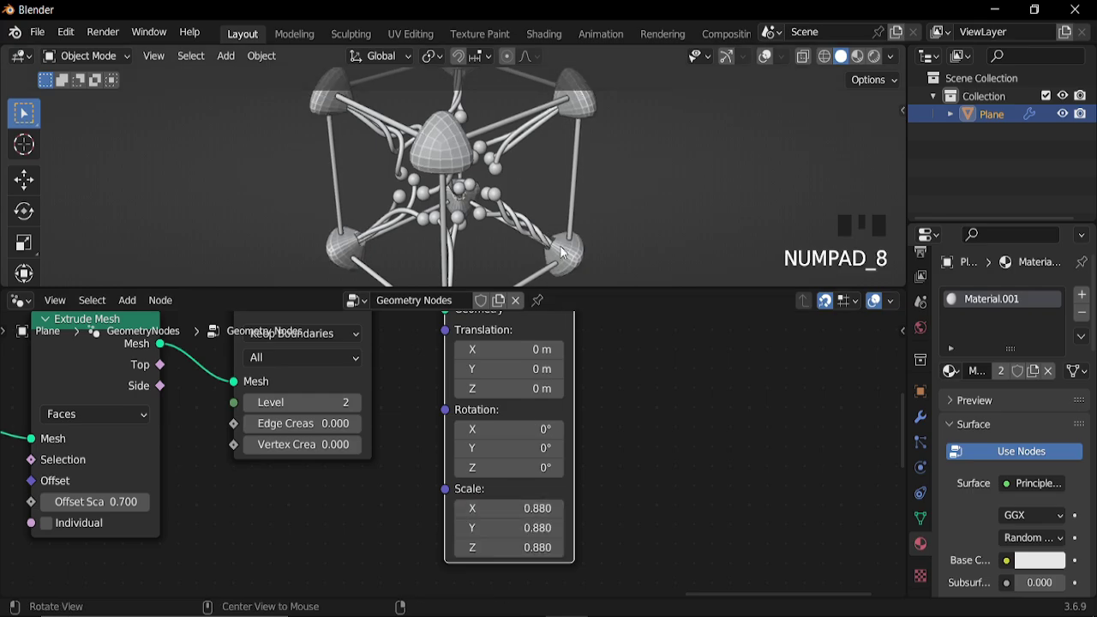
Move the final Join Geometry and Group Output nodes farther from Transform Geometry
{"action": "middle_click_drag", "start_coordinate": [562, 252], "coordinate": [551, 257]}
{"action": "scroll", "coordinate": [576, 406], "scroll_direction": "down", "scroll_amount": 9}
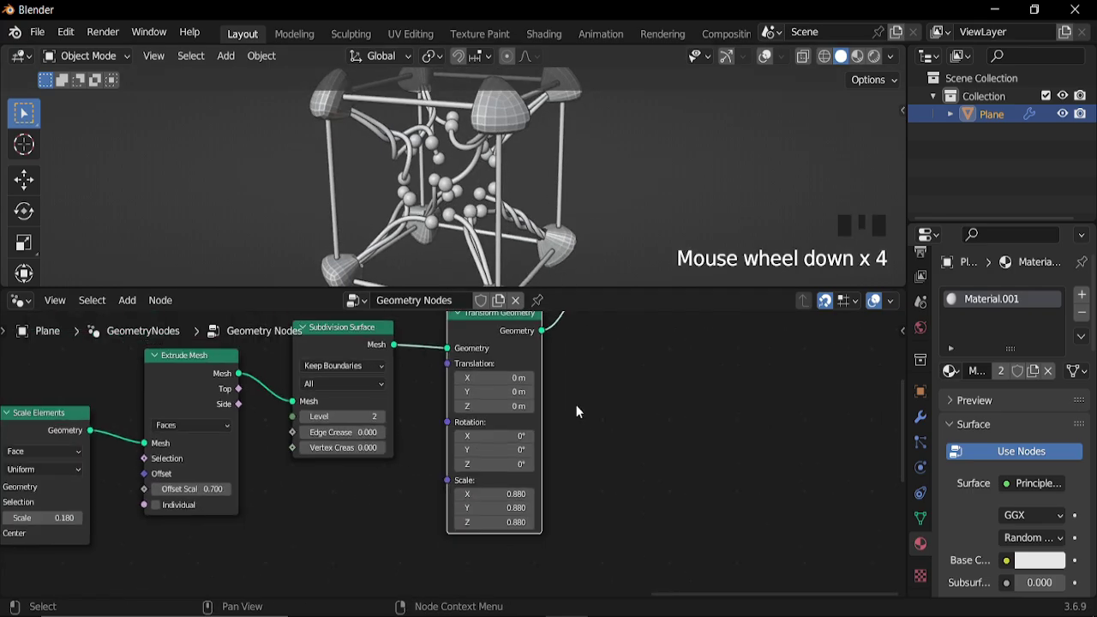
{"action": "middle_click_drag", "start_coordinate": [553, 417], "coordinate": [519, 422]}
{"action": "middle_click_drag", "start_coordinate": [552, 227], "coordinate": [506, 257]}
{"action": "middle_click_drag", "start_coordinate": [641, 390], "coordinate": [583, 390]}
{"action": "left_click_drag", "start_coordinate": [590, 367], "coordinate": [629, 400]}
{"action": "scroll", "coordinate": [508, 498], "scroll_direction": "up", "scroll_amount": 3}
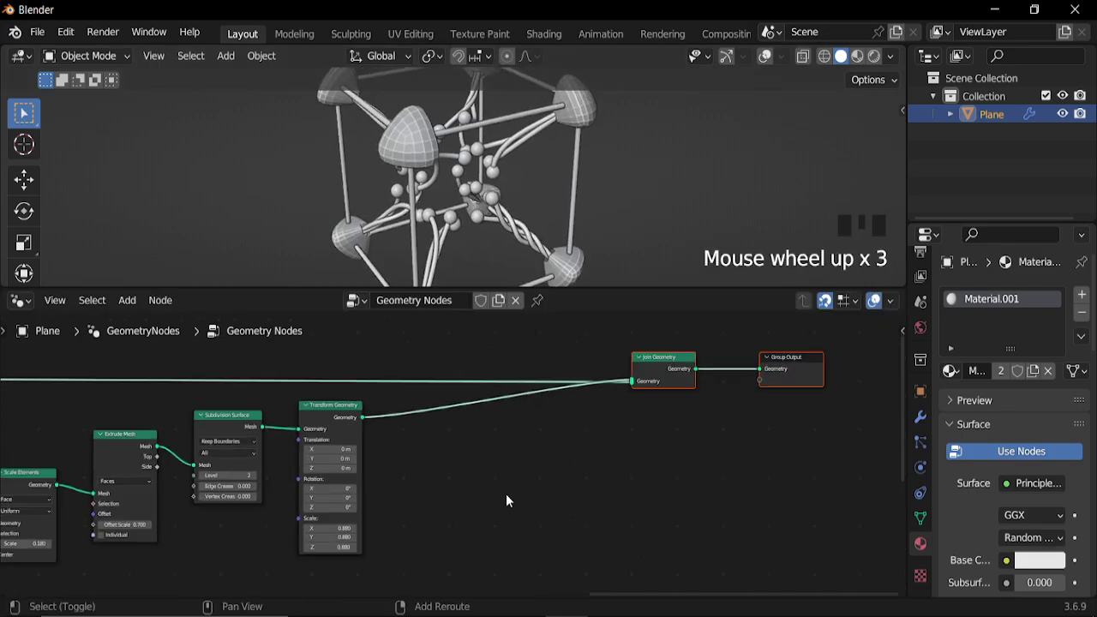
Insert a Set Material node between Transform Geometry and Join Geometry
{"action": "key", "text": "shift+a"}
{"action": "mouse_move", "coordinate": [506, 494]}
{"action": "left_click", "coordinate": [590, 558]}
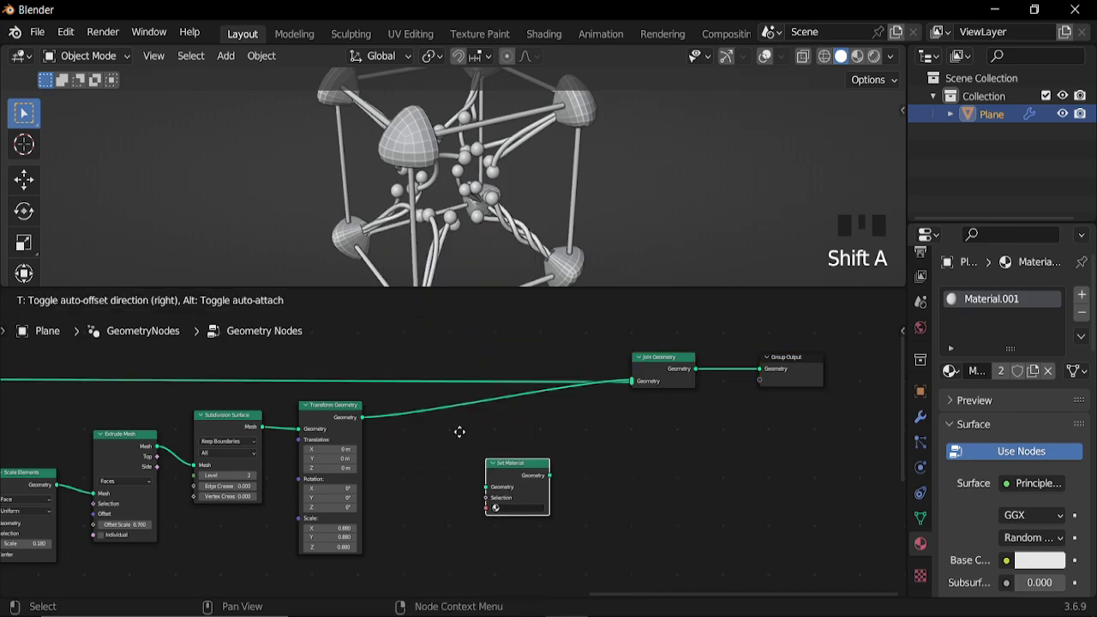
{"action": "left_click", "coordinate": [410, 391]}
Create a second material on the Plane and assign Material.002 in the new Set Material node
{"action": "left_click", "coordinate": [1081, 299]}
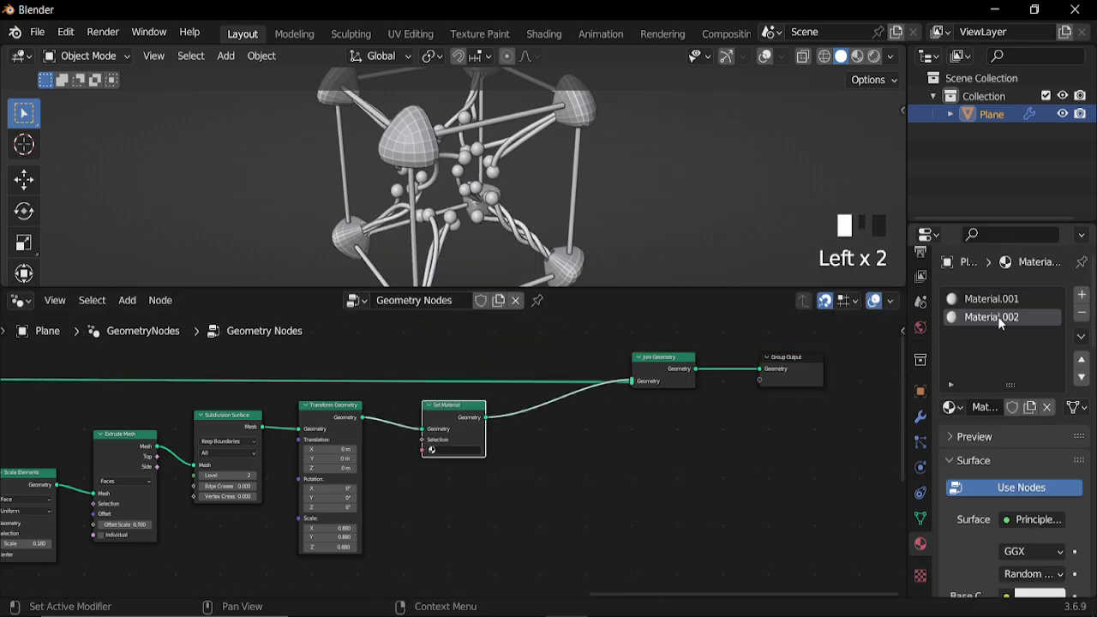
{"action": "scroll", "coordinate": [455, 442], "scroll_direction": "up", "scroll_amount": 5}
{"action": "left_click", "coordinate": [456, 446]}
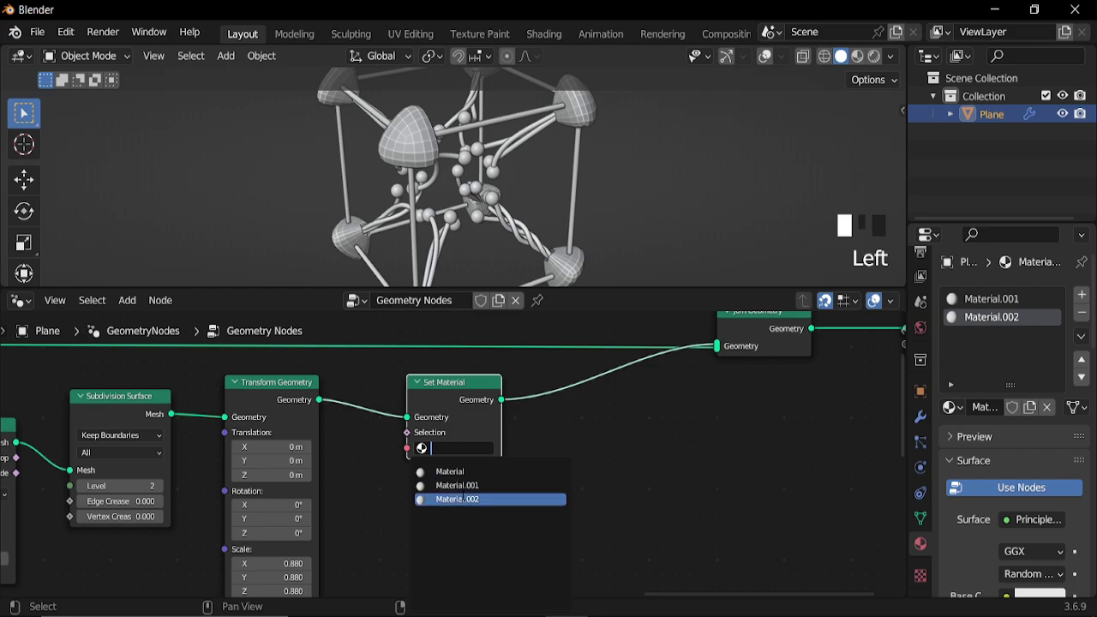
{"action": "left_click", "coordinate": [455, 499]}
Insert a Set Shade Smooth node between Join Geometry and Group Output, moving Group Output away to make room
{"action": "middle_click_drag", "start_coordinate": [620, 430], "coordinate": [571, 417]}
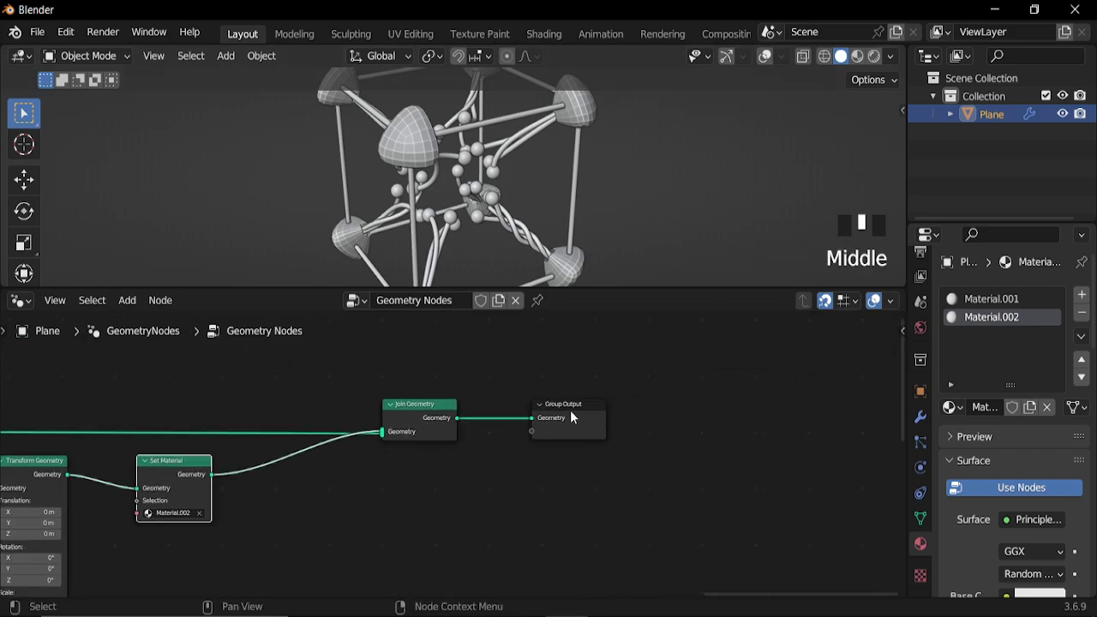
{"action": "left_click_drag", "start_coordinate": [571, 416], "coordinate": [700, 408]}
{"action": "key", "text": "shift+a"}
{"action": "mouse_move", "coordinate": [515, 382]}
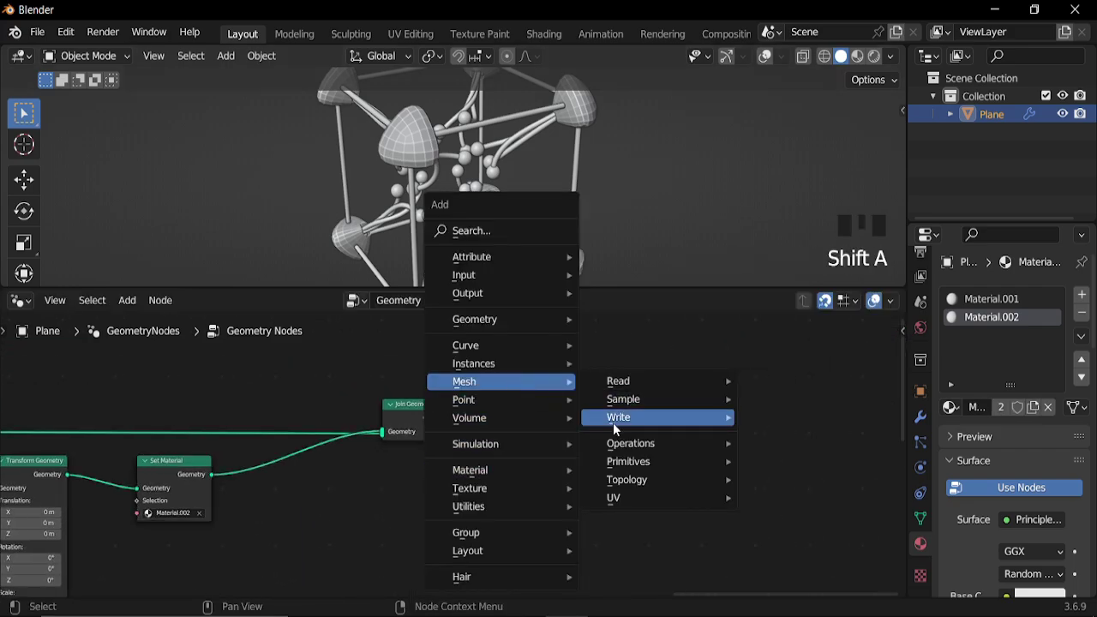
{"action": "mouse_move", "coordinate": [613, 420]}
{"action": "left_click", "coordinate": [810, 419]}
{"action": "left_click", "coordinate": [510, 390]}
View the smooth-shaded model from another angle and briefly play its animation
{"action": "scroll", "coordinate": [589, 183], "scroll_direction": "down", "scroll_amount": 2}
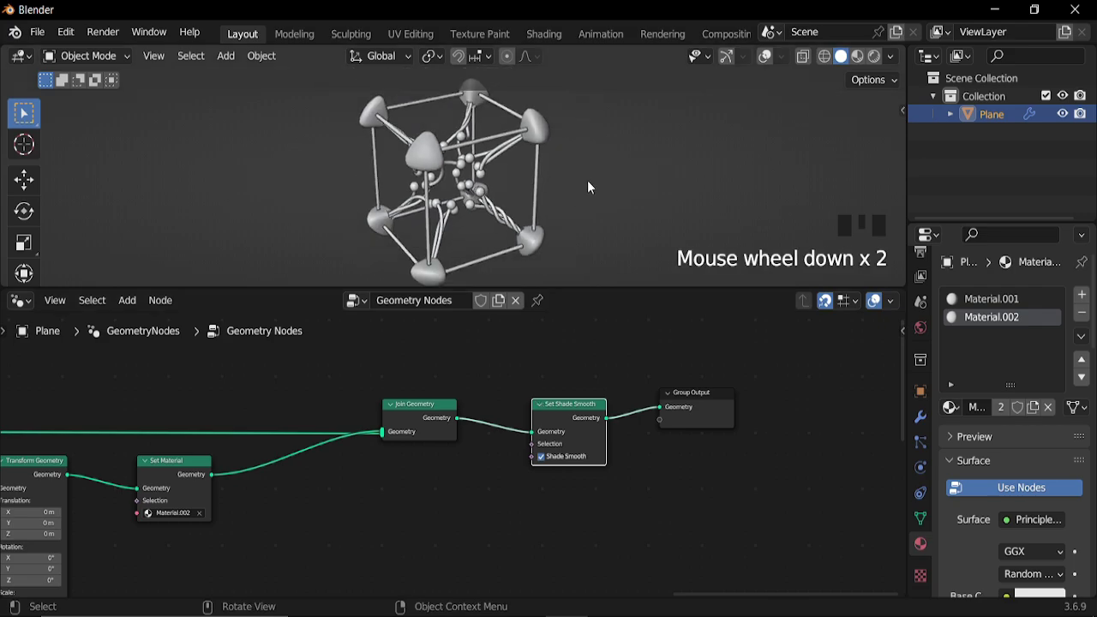
{"action": "middle_click_drag", "start_coordinate": [589, 183], "coordinate": [522, 183]}
{"action": "key", "text": "space"}
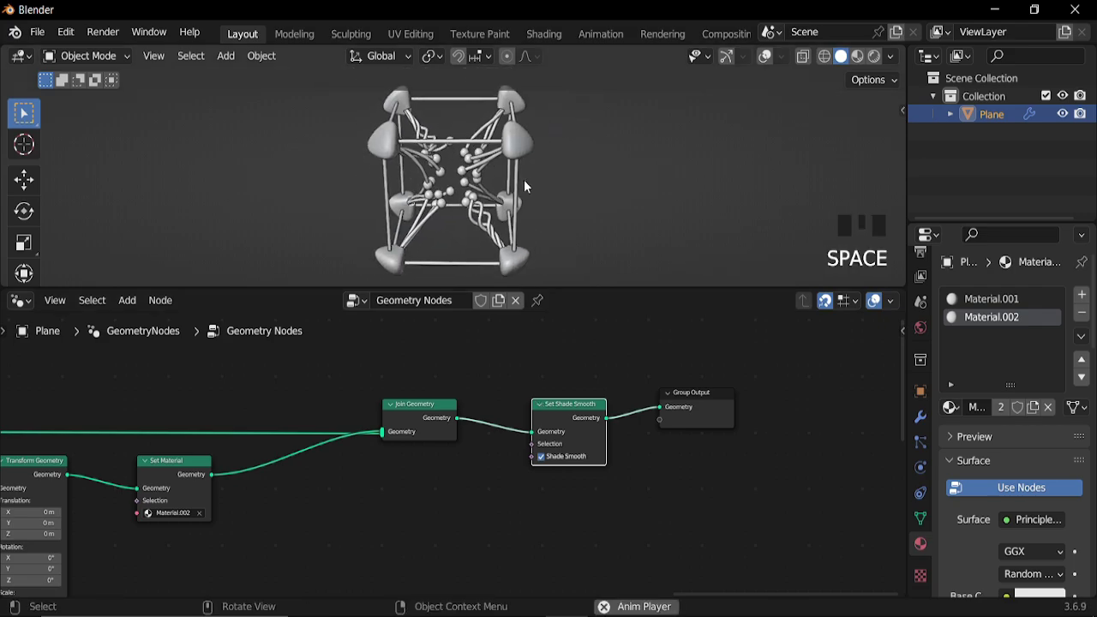
{"action": "key", "text": "space"}
Show the viewport overlays and add a mesh plane rotated 90° about the global Y axis
{"action": "left_click", "coordinate": [766, 57]}
{"action": "scroll", "coordinate": [579, 172], "scroll_direction": "down", "scroll_amount": 3}
{"action": "middle_click_drag", "start_coordinate": [580, 172], "coordinate": [467, 197]}
{"action": "key", "text": "shift+a"}
{"action": "left_click", "coordinate": [536, 192]}
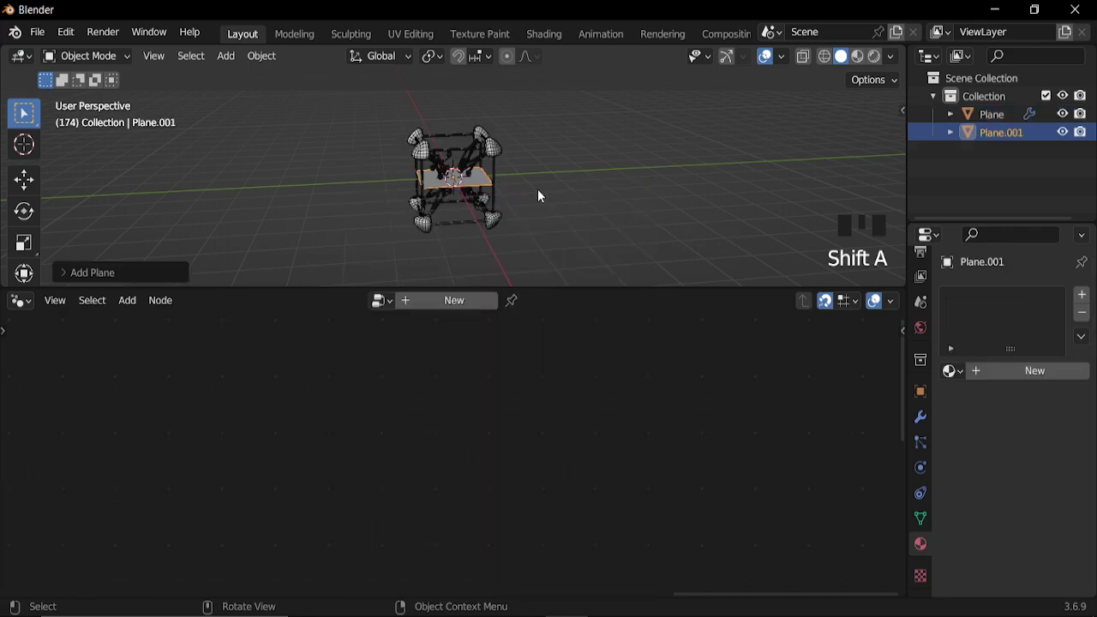
{"action": "type", "text": "ry90"}
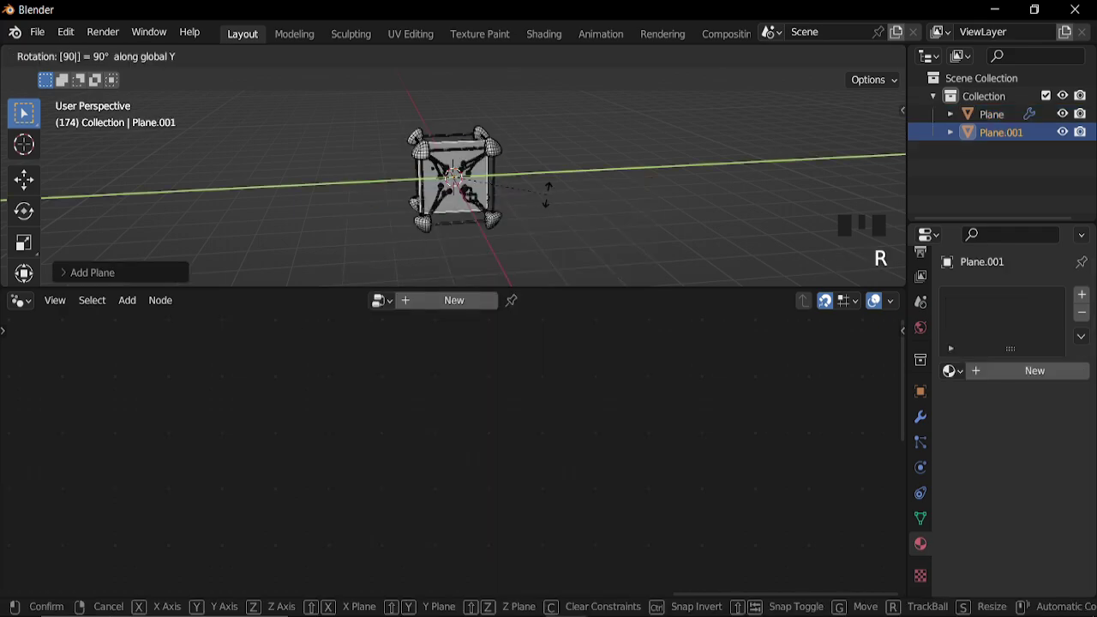
{"action": "key", "text": "Return"}
Scale the new plane up to backdrop size and move it along X behind the model
{"action": "key", "text": "s"}
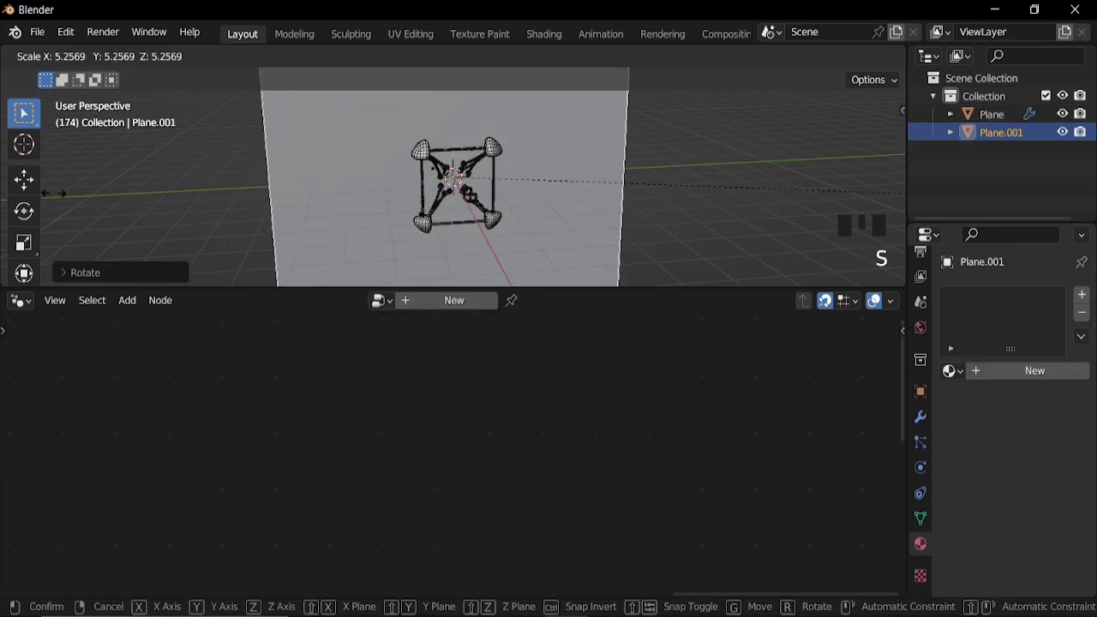
{"action": "left_click", "coordinate": [213, 176]}
{"action": "middle_click_drag", "start_coordinate": [214, 177], "coordinate": [428, 164]}
{"action": "key", "text": "g"}
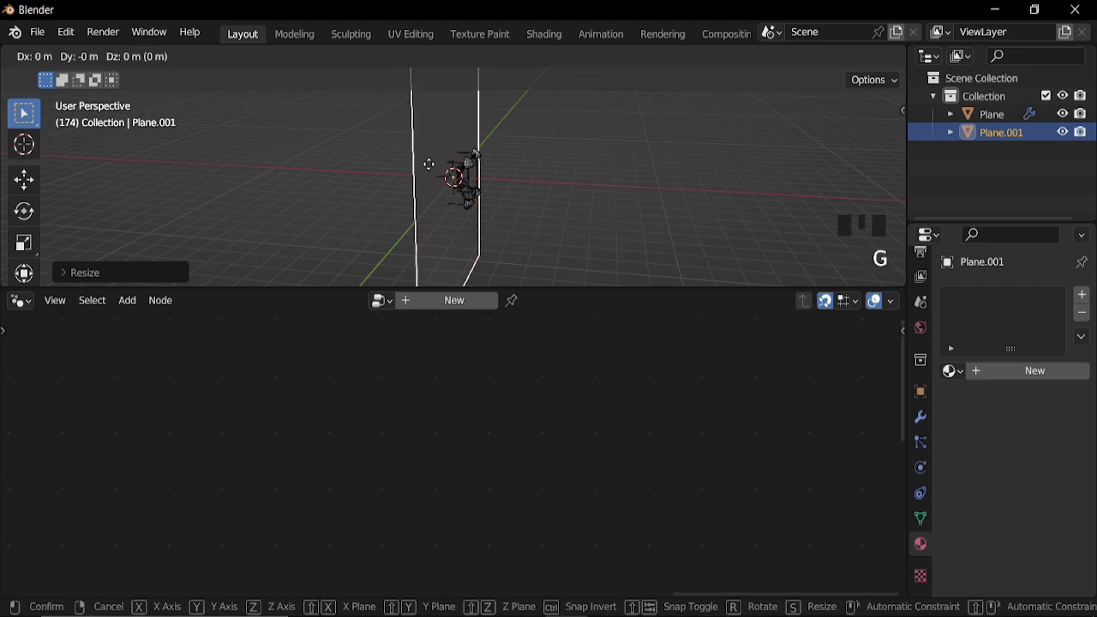
{"action": "key", "text": "x"}
{"action": "left_click", "coordinate": [339, 169]}
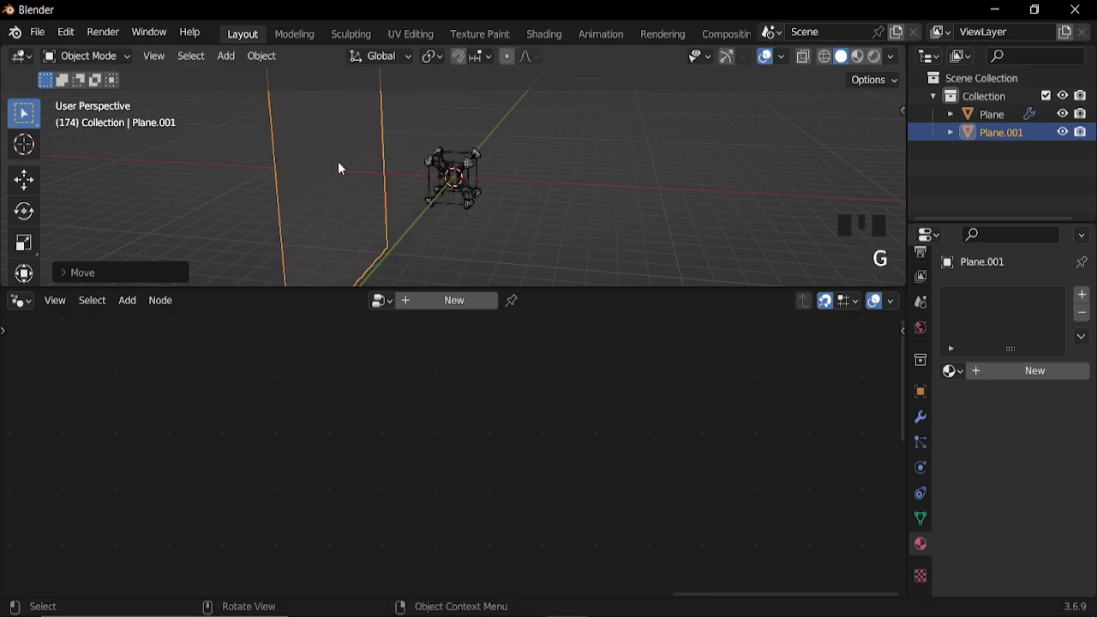
Add a camera and align it to the left orthographic view, facing the model and backdrop
{"action": "key", "text": "KP_3"}
{"action": "key", "text": "ctrl+KP_3"}
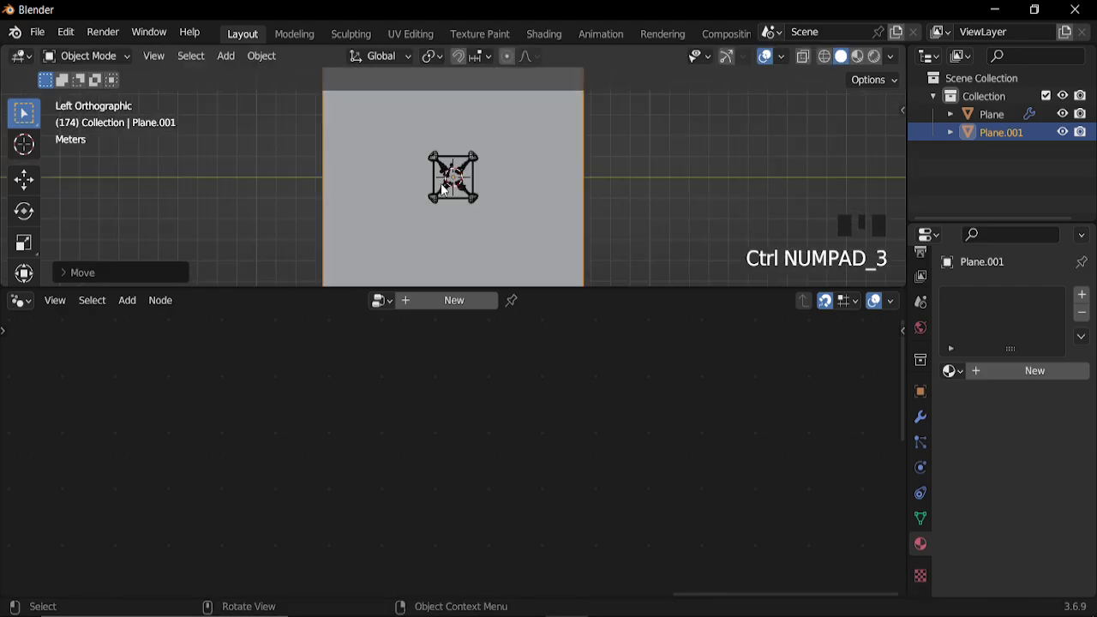
{"action": "scroll", "coordinate": [445, 190], "scroll_direction": "up", "scroll_amount": 6}
{"action": "key", "text": "shift+a"}
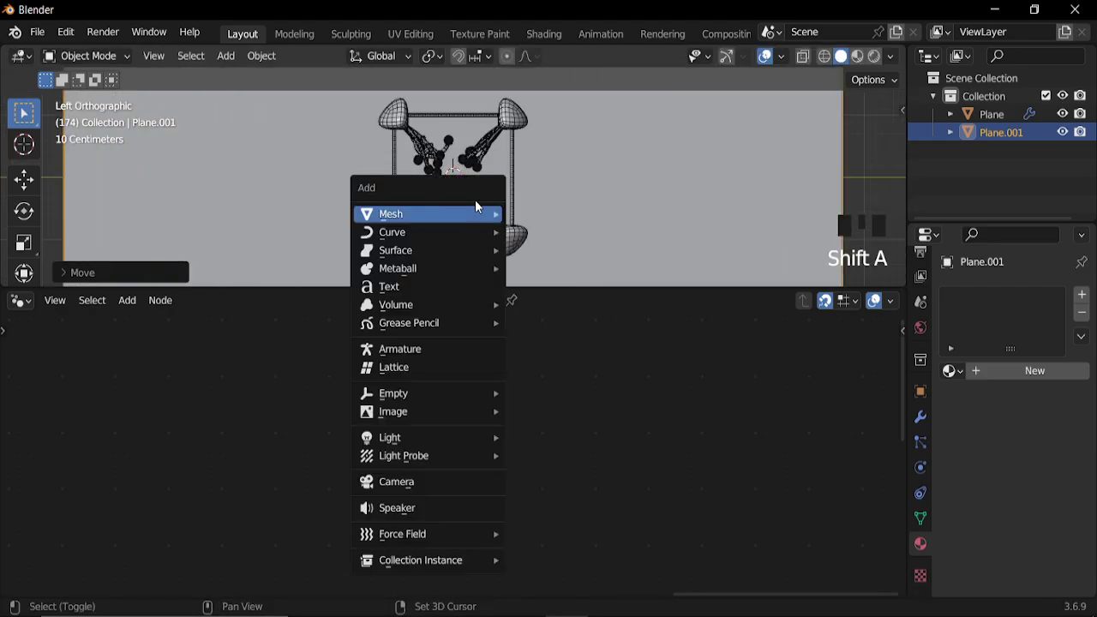
{"action": "left_click", "coordinate": [423, 485]}
{"action": "scroll", "coordinate": [455, 211], "scroll_direction": "down", "scroll_amount": 3}
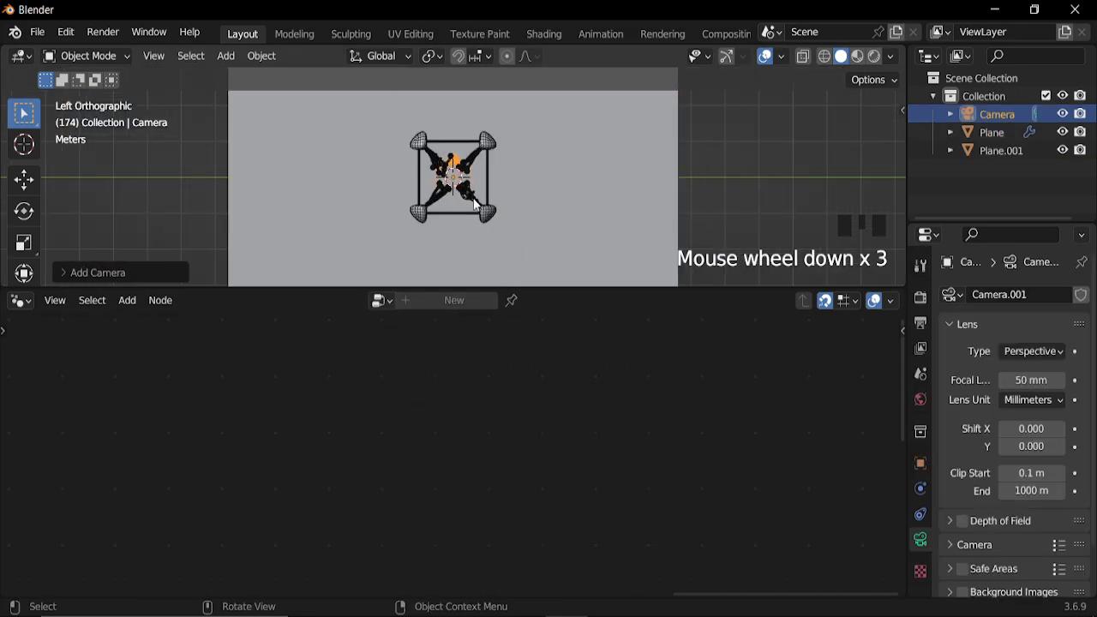
{"action": "scroll", "coordinate": [470, 198], "scroll_direction": "up", "scroll_amount": 2}
{"action": "key", "text": "ctrl+alt+KP_0"}
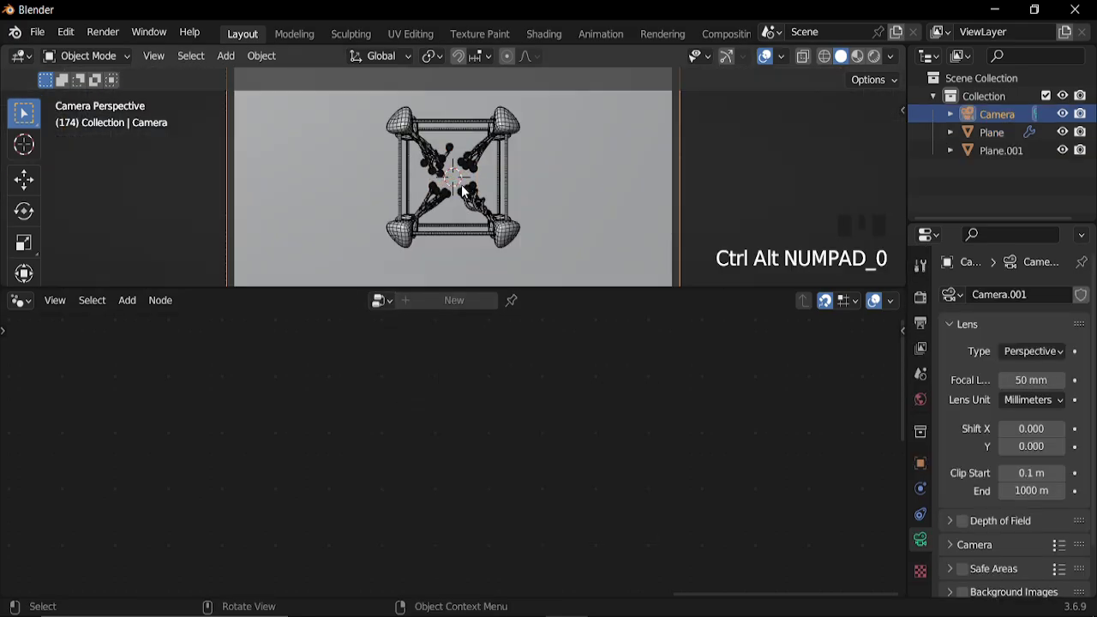
Set the camera's lens type to Orthographic
{"action": "scroll", "coordinate": [488, 208], "scroll_direction": "down", "scroll_amount": 3}
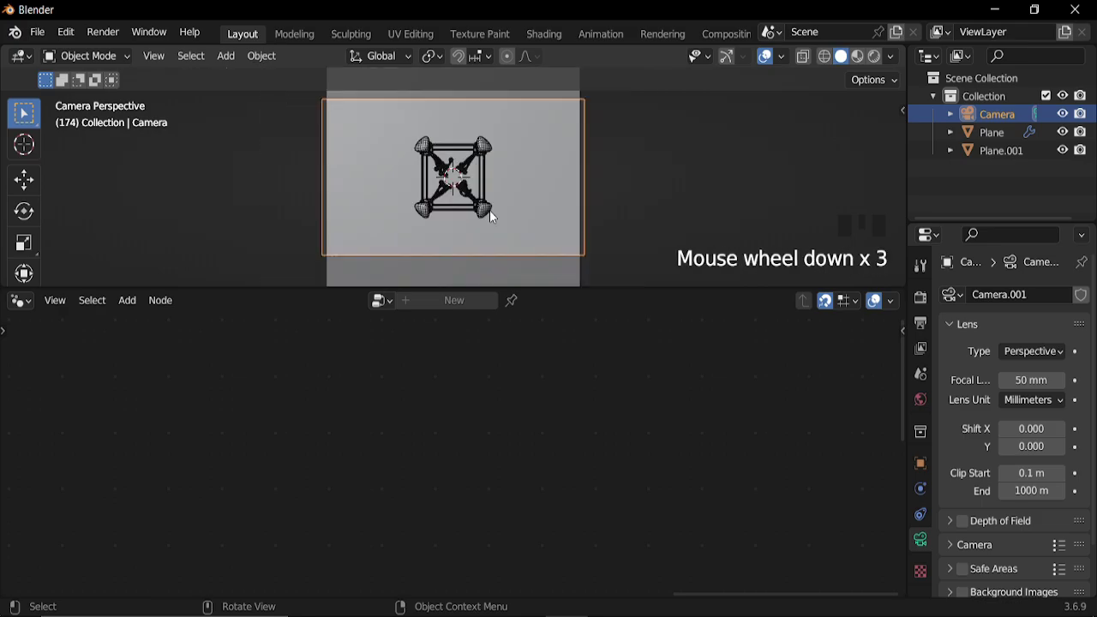
{"action": "scroll", "coordinate": [482, 213], "scroll_direction": "up", "scroll_amount": 2}
{"action": "left_click", "coordinate": [1024, 357]}
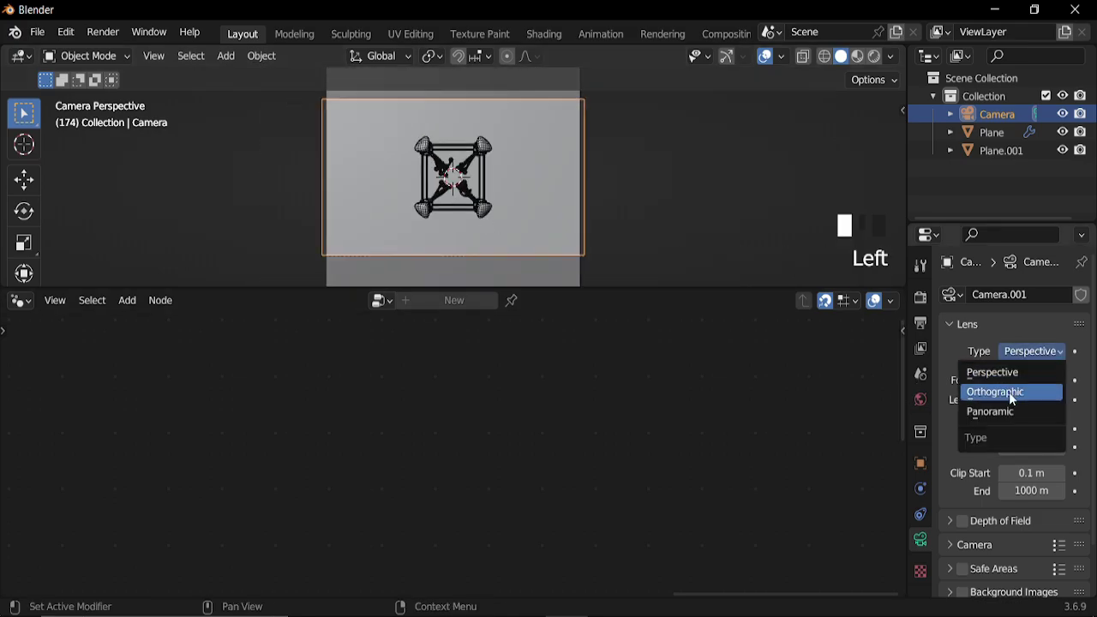
{"action": "left_click", "coordinate": [1009, 390]}
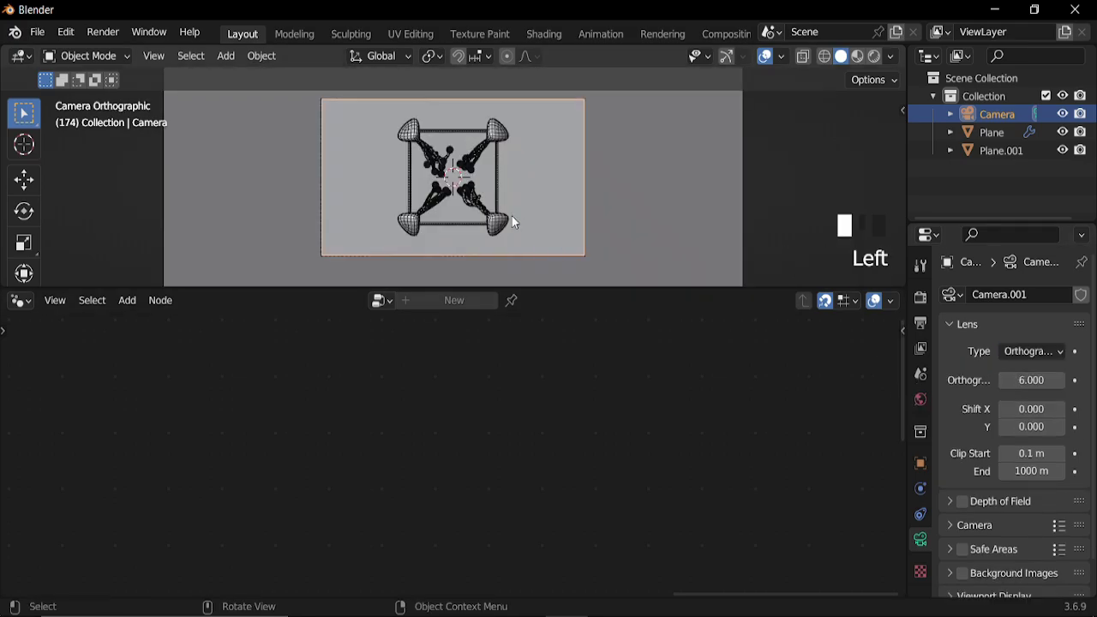
Insert a Transform Geometry node between Set Shade Smooth and Group Output in the cube model's node tree
{"action": "left_click", "coordinate": [454, 176]}
{"action": "middle_click_drag", "start_coordinate": [634, 441], "coordinate": [545, 420]}
{"action": "left_click_drag", "start_coordinate": [545, 420], "coordinate": [651, 450]}
{"action": "key", "text": "shift+a"}
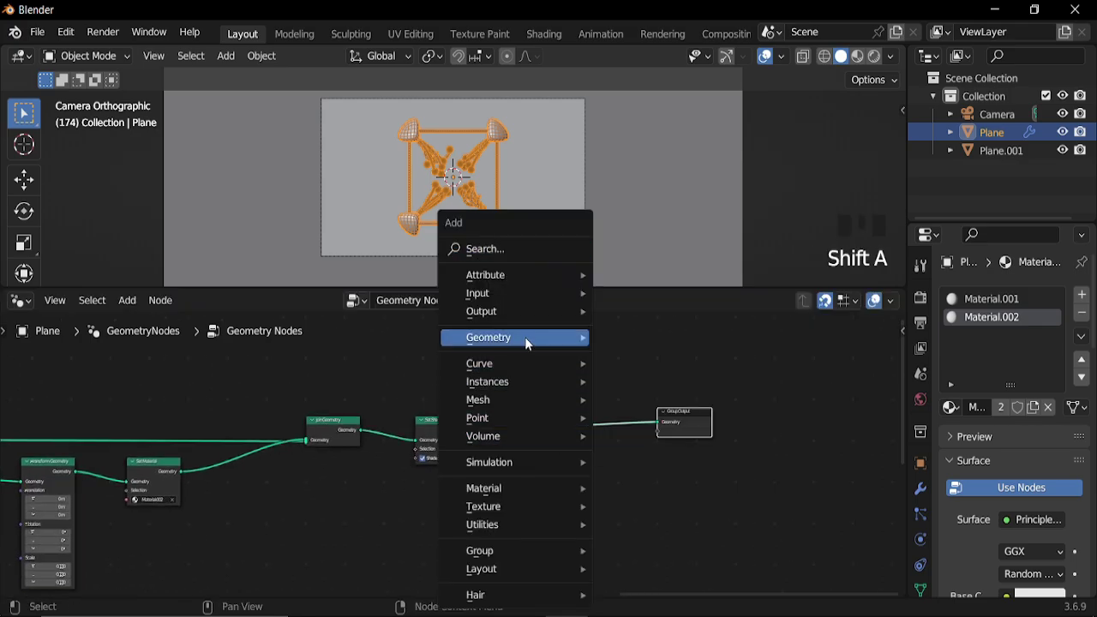
{"action": "mouse_move", "coordinate": [525, 337]}
{"action": "mouse_move", "coordinate": [645, 400]}
{"action": "left_click", "coordinate": [822, 490]}
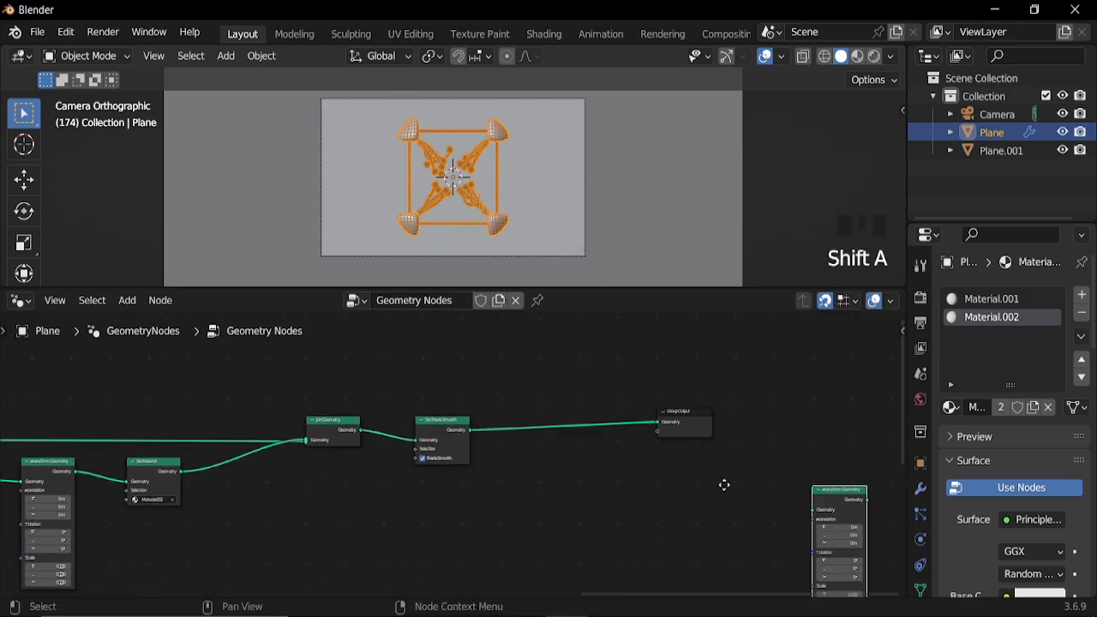
{"action": "left_click", "coordinate": [544, 408]}
Set the new Transform Geometry node's rotation to -23.2° on Y and 42.4° on Z, and hide the viewport overlays
{"action": "scroll", "coordinate": [603, 502], "scroll_direction": "up", "scroll_amount": 2}
{"action": "scroll", "coordinate": [603, 503], "scroll_direction": "up", "scroll_amount": 1}
{"action": "left_click_drag", "start_coordinate": [579, 500], "coordinate": [547, 491]}
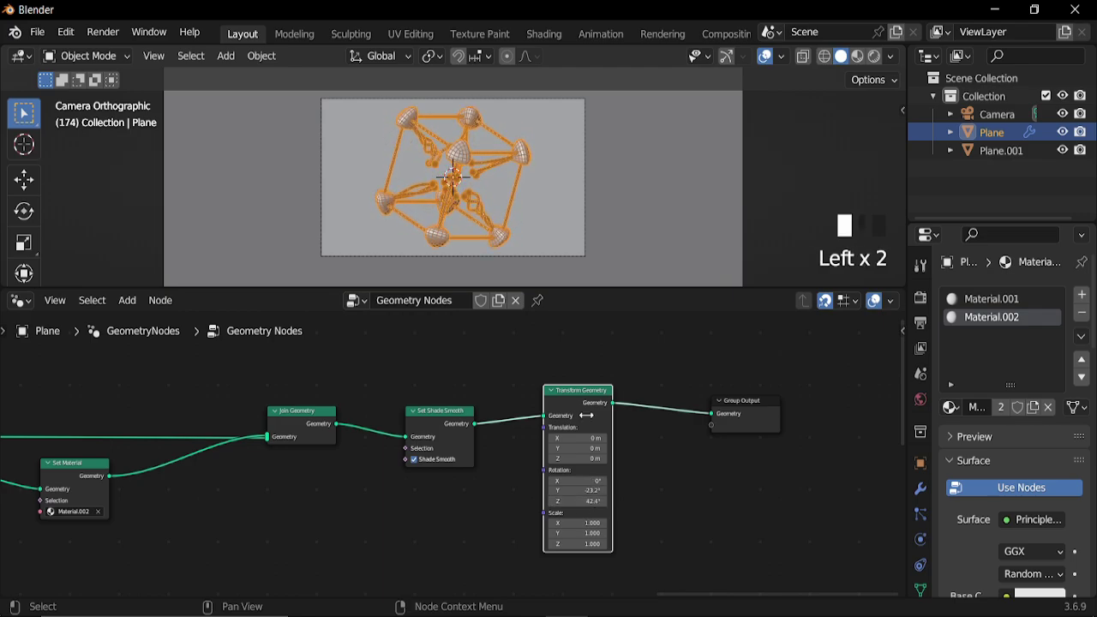
{"action": "left_click", "coordinate": [766, 55]}
{"action": "scroll", "coordinate": [512, 190], "scroll_direction": "up", "scroll_amount": 3}
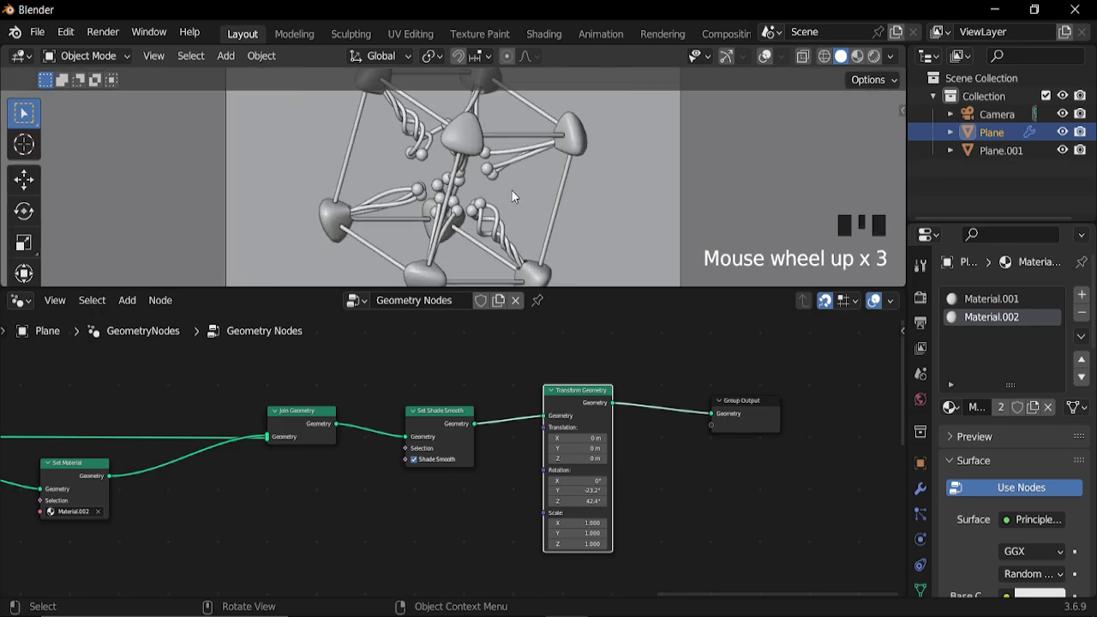
Set the camera's orthographic scale to 7.310
{"action": "left_click", "coordinate": [993, 114]}
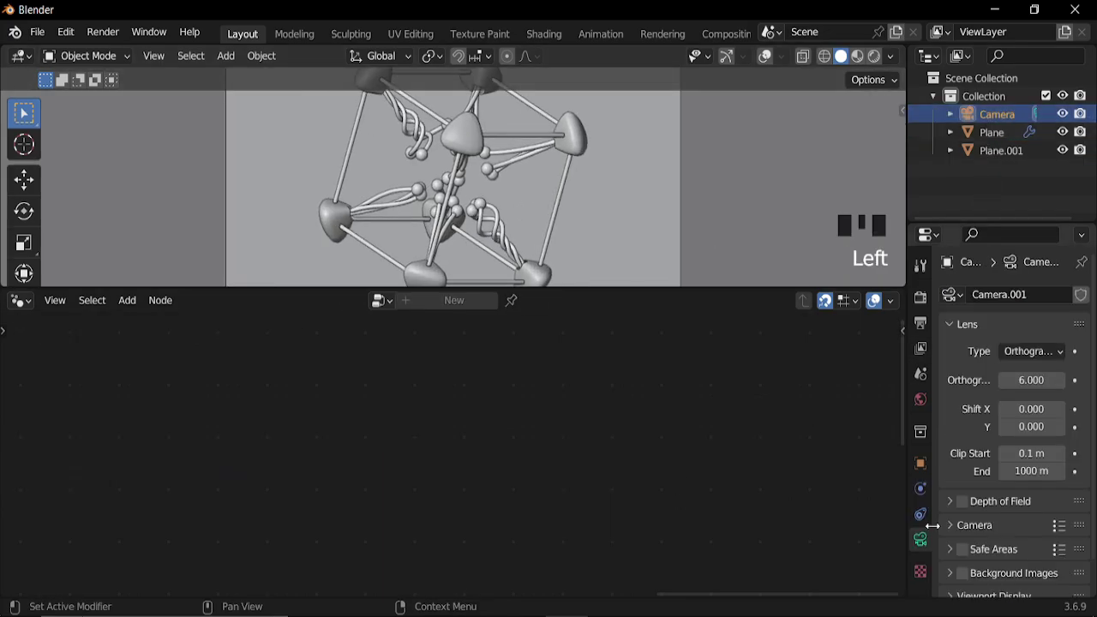
{"action": "left_click_drag", "start_coordinate": [1031, 380], "coordinate": [1072, 380], "text": "shift"}
{"action": "scroll", "coordinate": [531, 201], "scroll_direction": "down", "scroll_amount": 5}
{"action": "scroll", "coordinate": [532, 201], "scroll_direction": "up", "scroll_amount": 4}
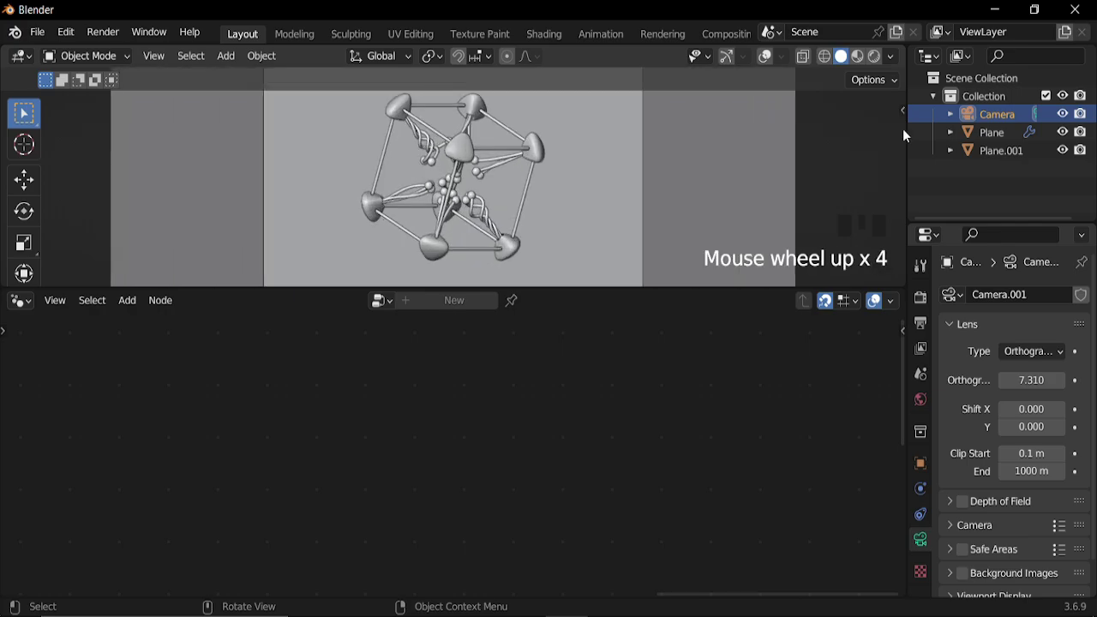
Change the node editor area into a second 3D viewport showing the model, backdrop and camera at an angle
{"action": "left_click", "coordinate": [19, 302]}
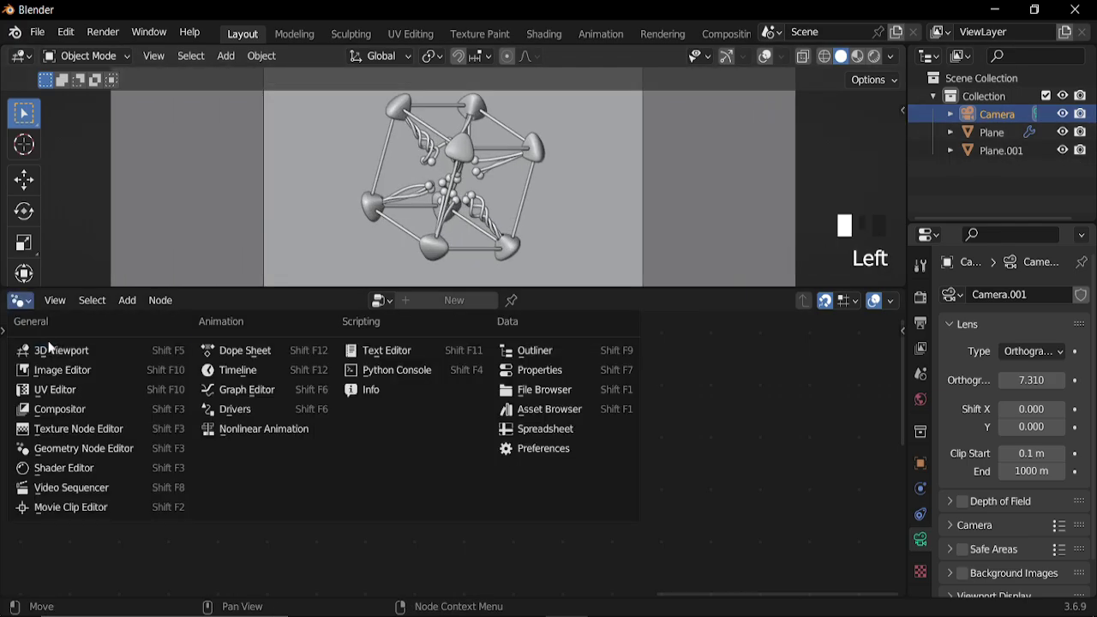
{"action": "left_click", "coordinate": [60, 350]}
{"action": "scroll", "coordinate": [597, 434], "scroll_direction": "down", "scroll_amount": 2}
{"action": "middle_click_drag", "start_coordinate": [597, 433], "coordinate": [517, 473]}
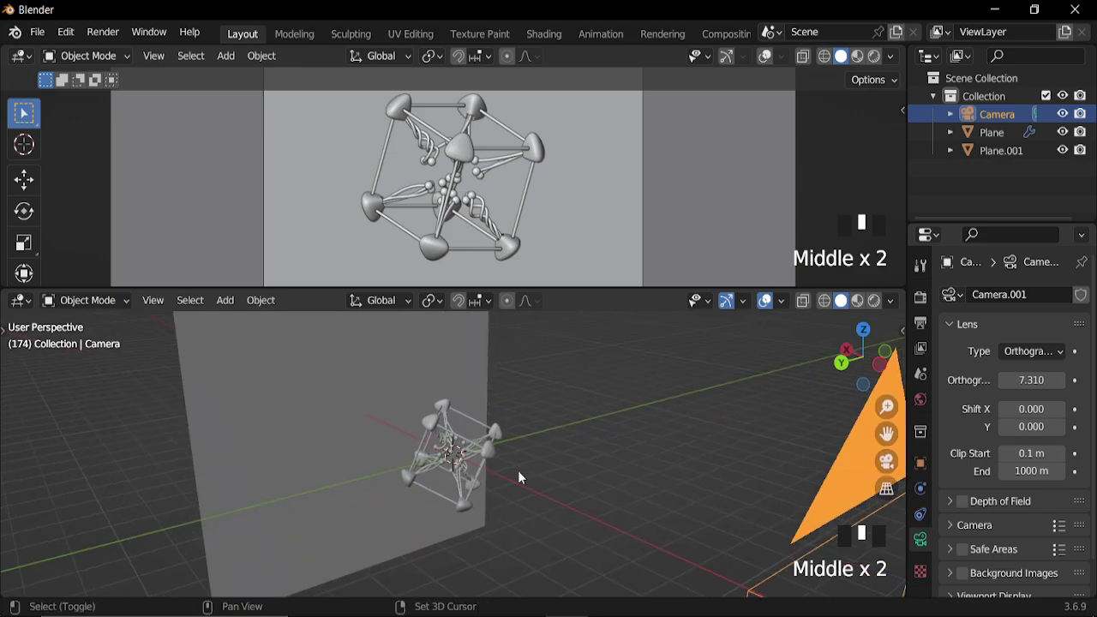
Add an area light and raise it along Z to well above the model
{"action": "key", "text": "shift+a"}
{"action": "mouse_move", "coordinate": [497, 472]}
{"action": "left_click", "coordinate": [597, 532]}
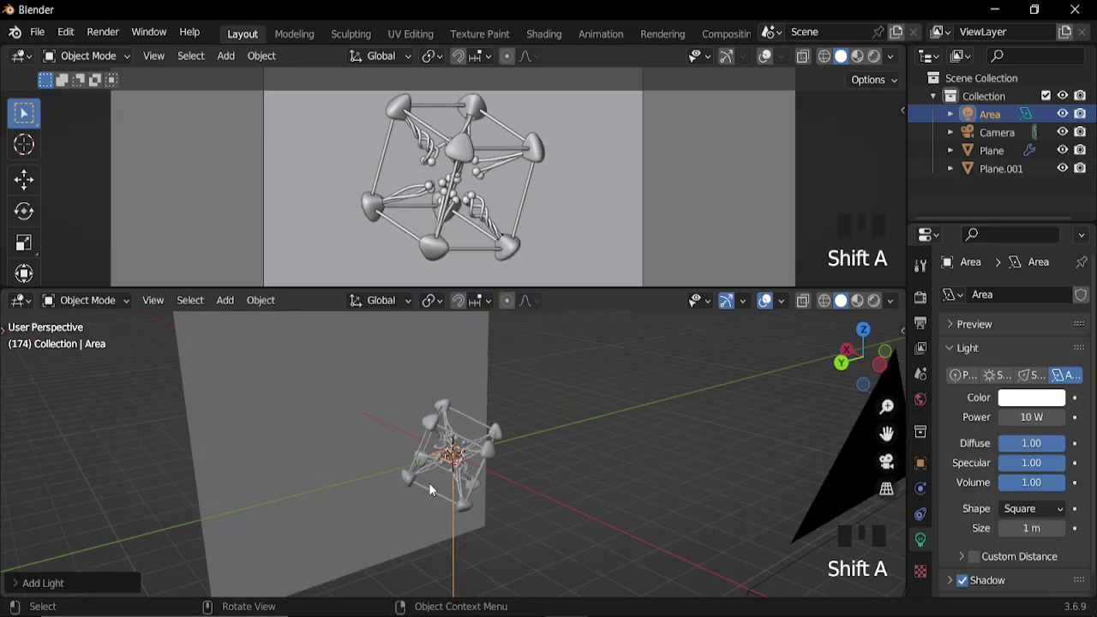
{"action": "key", "text": "g"}
{"action": "key", "text": "z"}
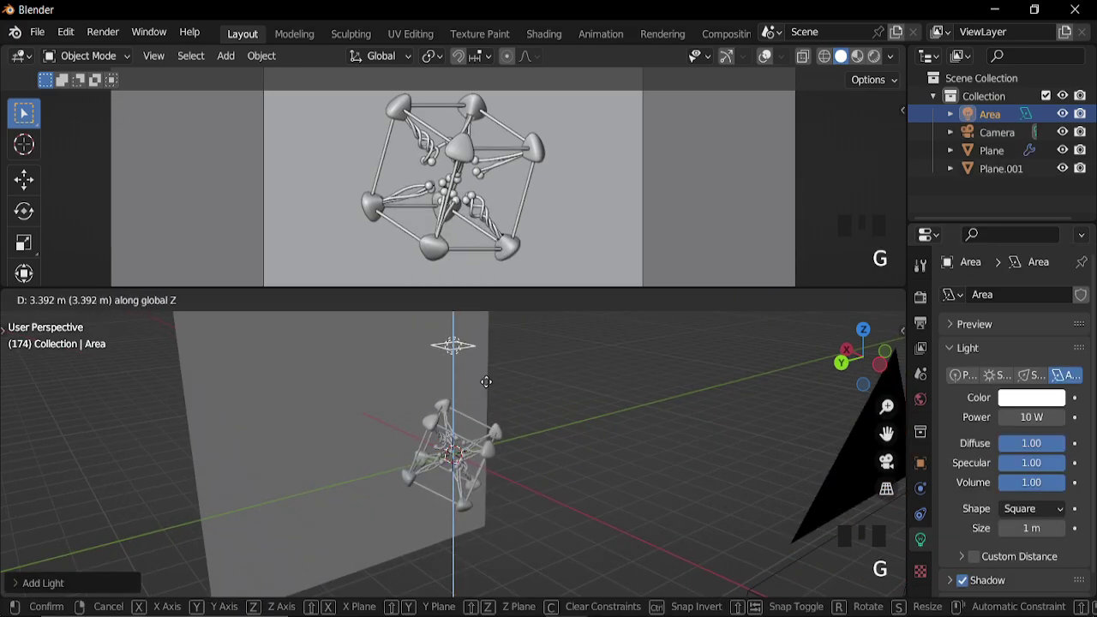
{"action": "left_click", "coordinate": [486, 381]}
{"action": "scroll", "coordinate": [487, 382], "scroll_direction": "down", "scroll_amount": 3}
{"action": "middle_click_drag", "start_coordinate": [486, 381], "coordinate": [491, 475]}
{"action": "scroll", "coordinate": [490, 474], "scroll_direction": "up", "scroll_amount": 2}
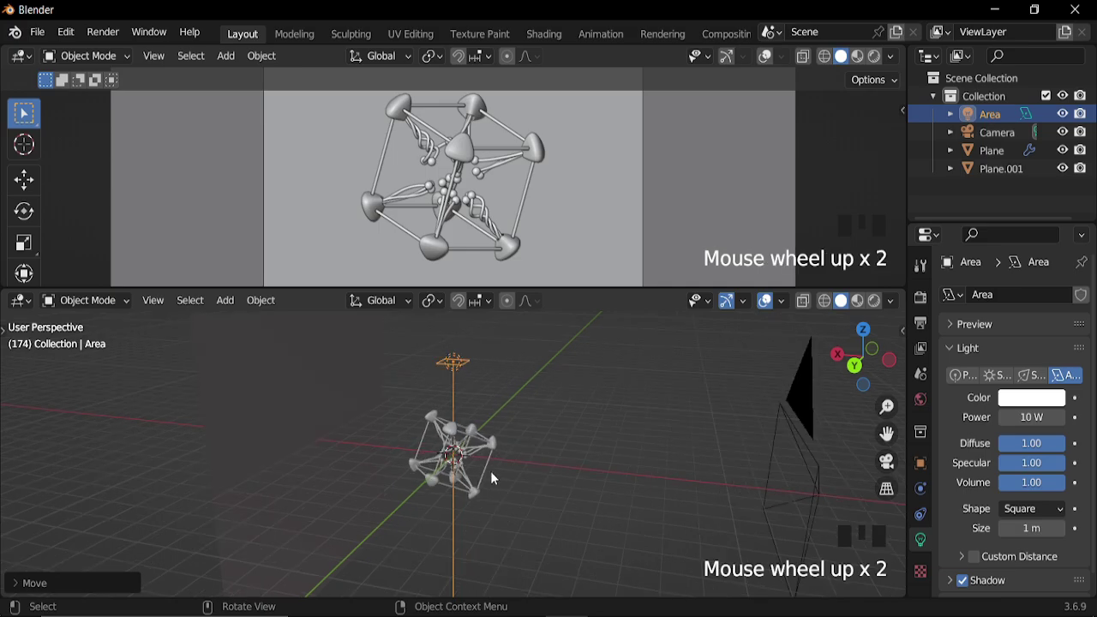
{"action": "key", "text": "g"}
{"action": "key", "text": "z"}
{"action": "left_click", "coordinate": [495, 448]}
Scale up the area light and set its power to 800 W
{"action": "key", "text": "s"}
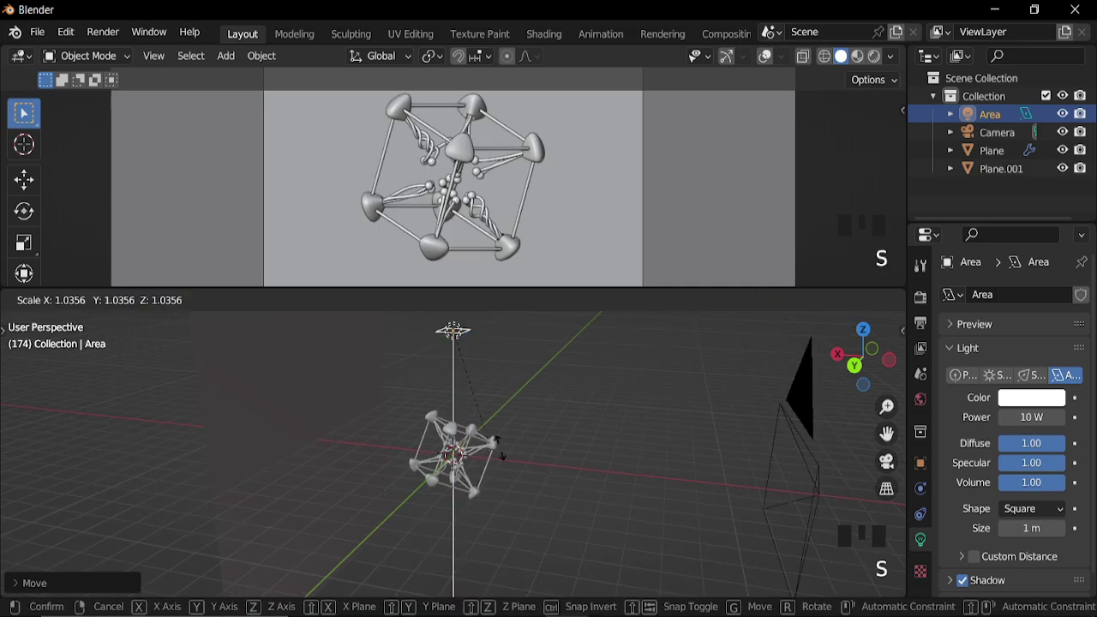
{"action": "left_click", "coordinate": [701, 486]}
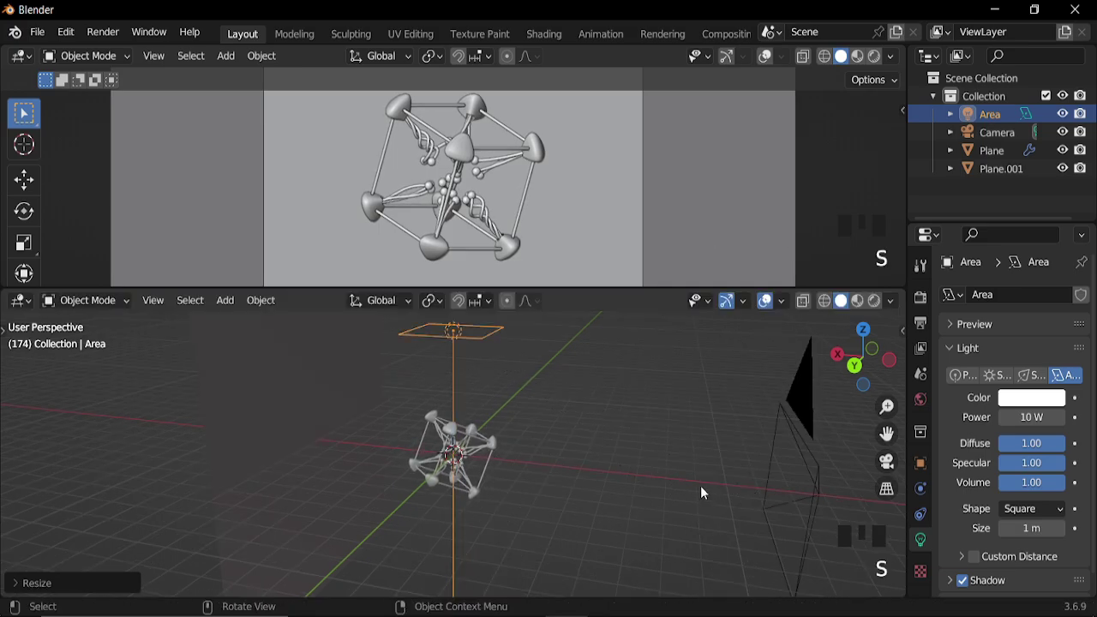
{"action": "key", "text": "s"}
{"action": "middle_click_drag", "start_coordinate": [543, 447], "coordinate": [455, 431]}
{"action": "left_click", "coordinate": [1021, 417]}
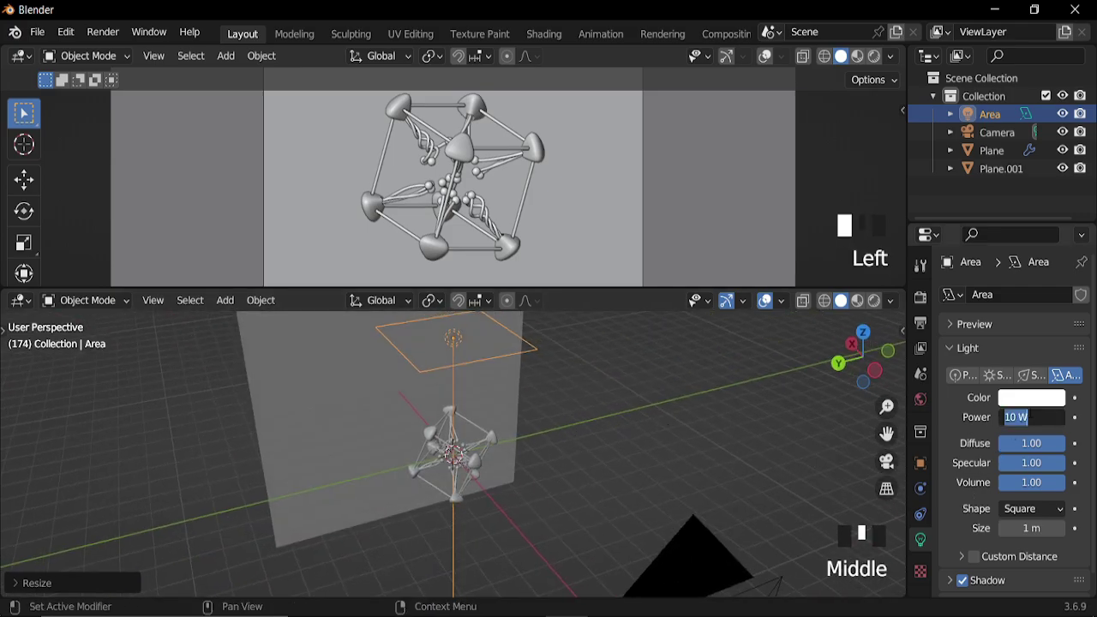
{"action": "type", "text": "800"}
{"action": "key", "text": "Return"}
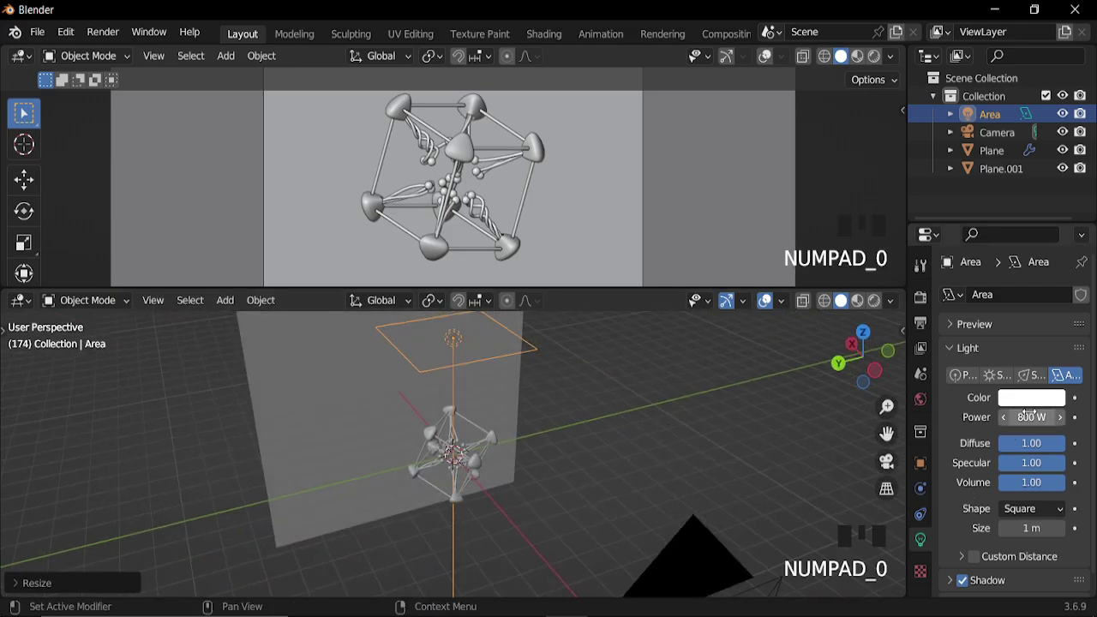
Switch the camera viewport to rendered shading and frame the model in it
{"action": "scroll", "coordinate": [486, 262], "scroll_direction": "up", "scroll_amount": 2}
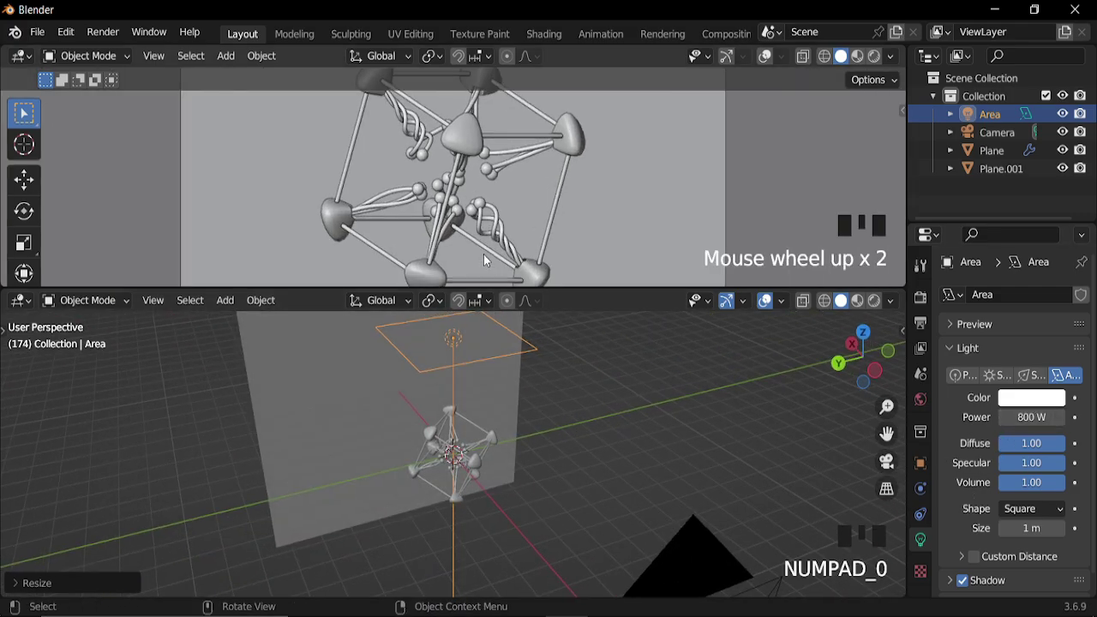
{"action": "left_click", "coordinate": [874, 55]}
{"action": "scroll", "coordinate": [698, 115], "scroll_direction": "down", "scroll_amount": 3}
{"action": "scroll", "coordinate": [514, 215], "scroll_direction": "up", "scroll_amount": 1}
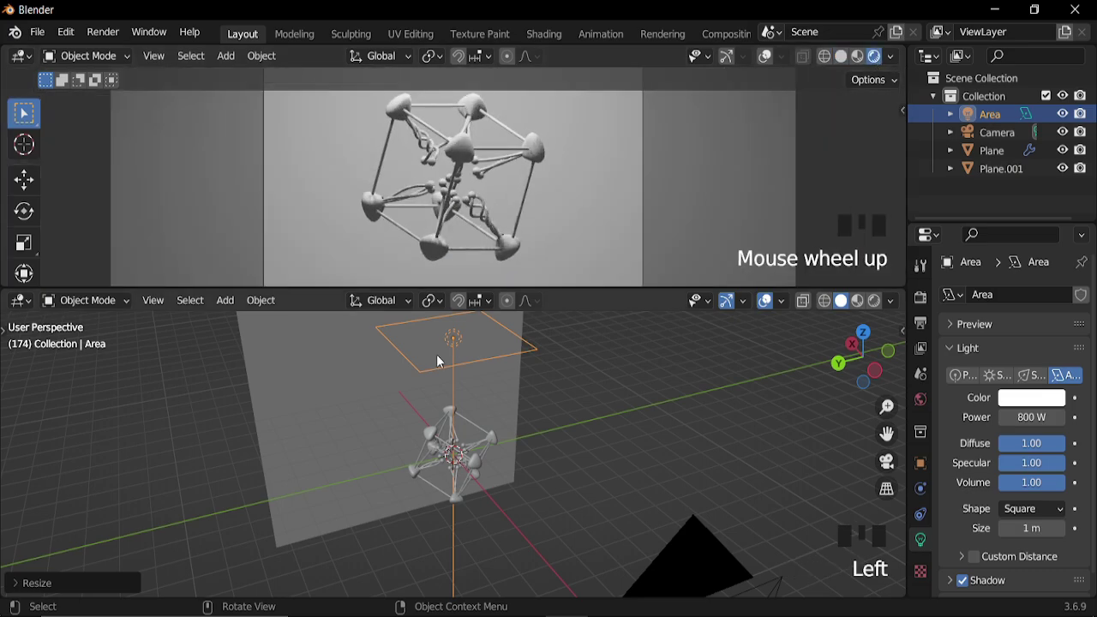
Duplicate the area light along Y to one side of the model and rotate it about X by 90° and 180° to face the model
{"action": "middle_click_drag", "start_coordinate": [490, 464], "coordinate": [533, 455]}
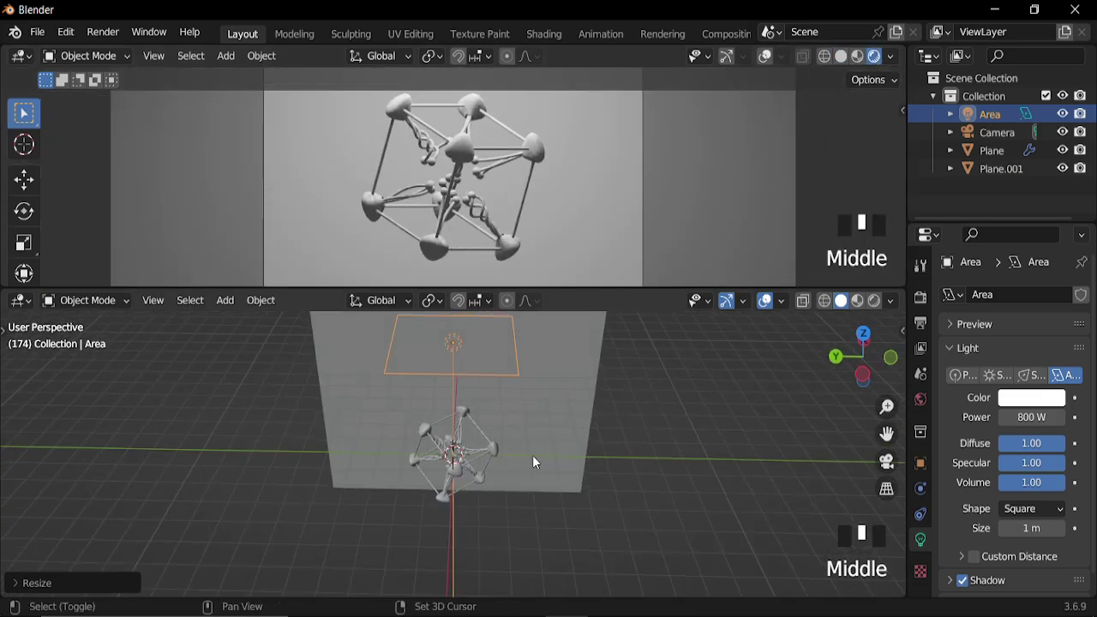
{"action": "key", "text": "shift+d"}
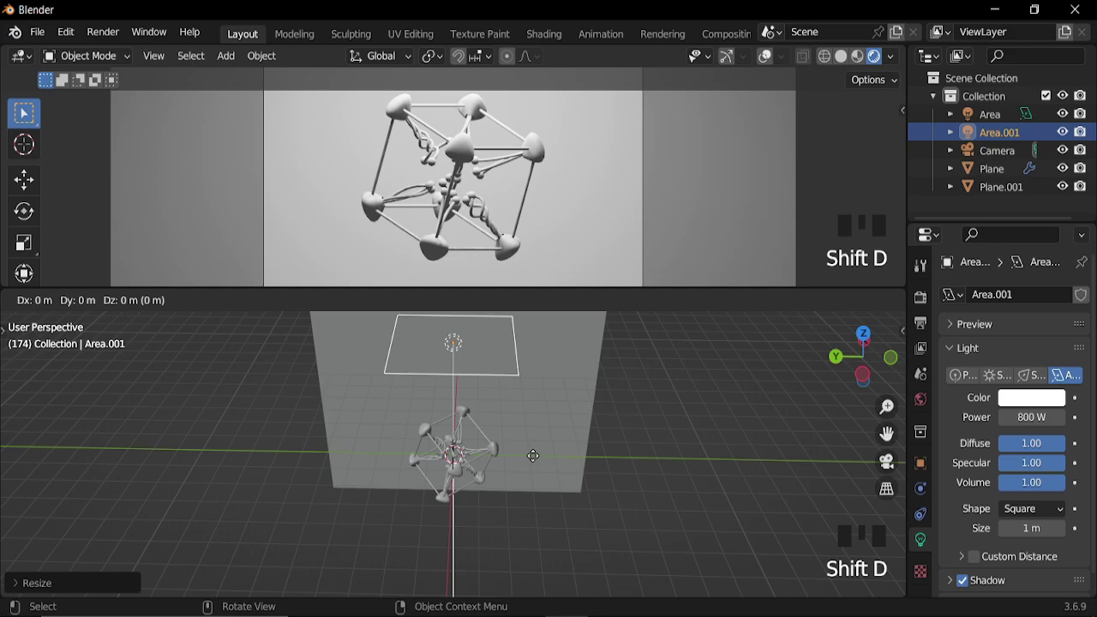
{"action": "key", "text": "y"}
{"action": "left_click", "coordinate": [341, 458]}
{"action": "type", "text": "r"}
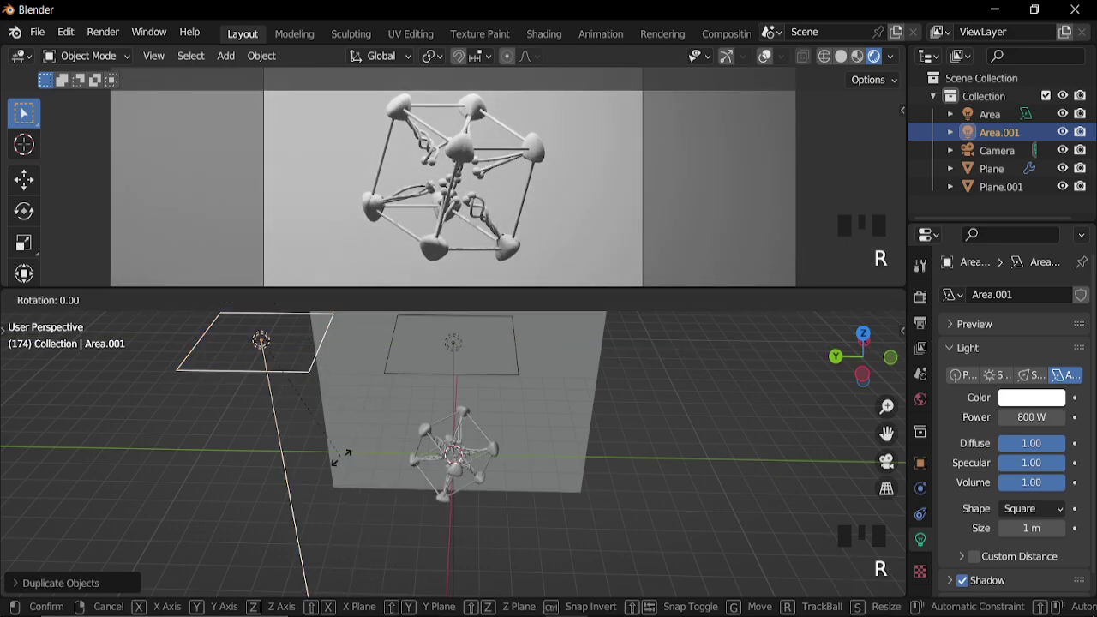
{"action": "type", "text": "x90"}
{"action": "key", "text": "Return"}
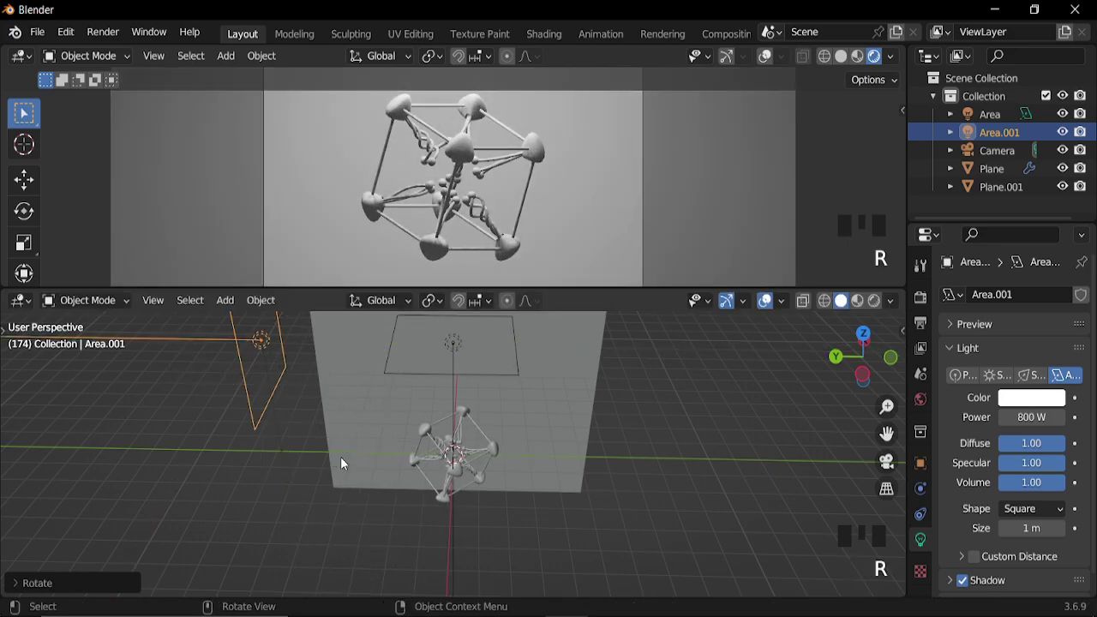
{"action": "type", "text": "rx180"}
{"action": "key", "text": "Return"}
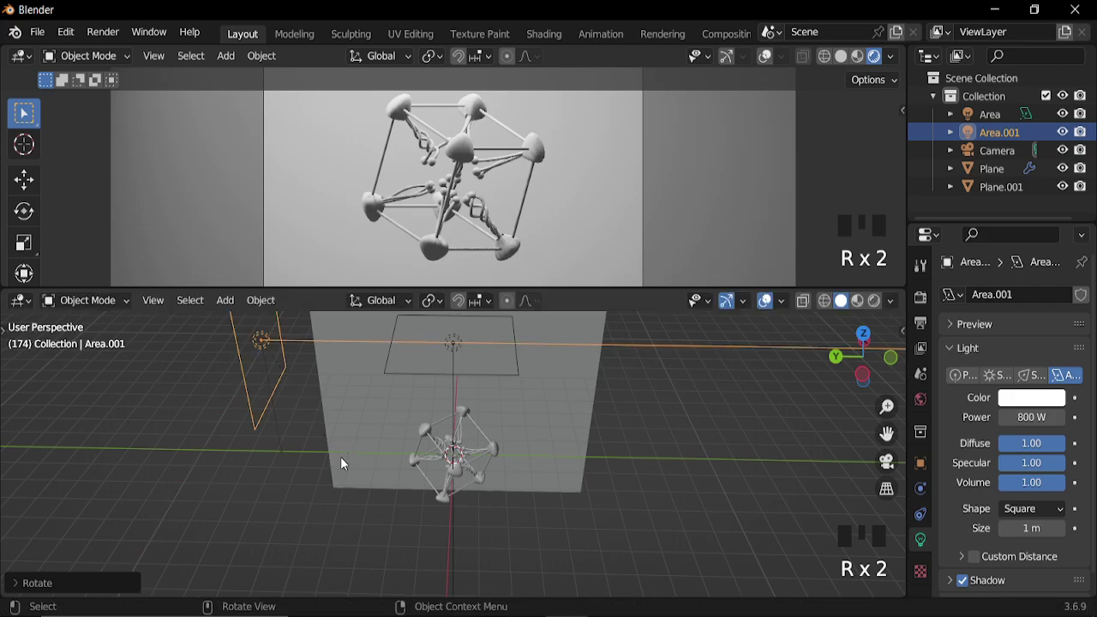
Lower the side area light along Z to the height of the model
{"action": "scroll", "coordinate": [342, 463], "scroll_direction": "down", "scroll_amount": 2}
{"action": "middle_click_drag", "start_coordinate": [342, 463], "coordinate": [443, 433]}
{"action": "key", "text": "g"}
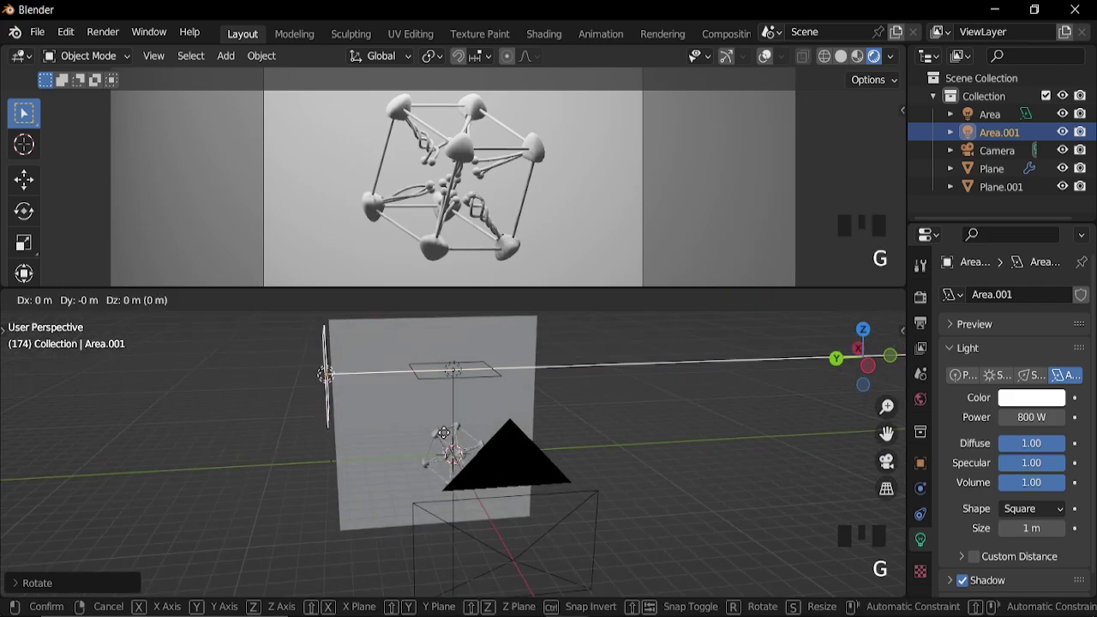
{"action": "key", "text": "z"}
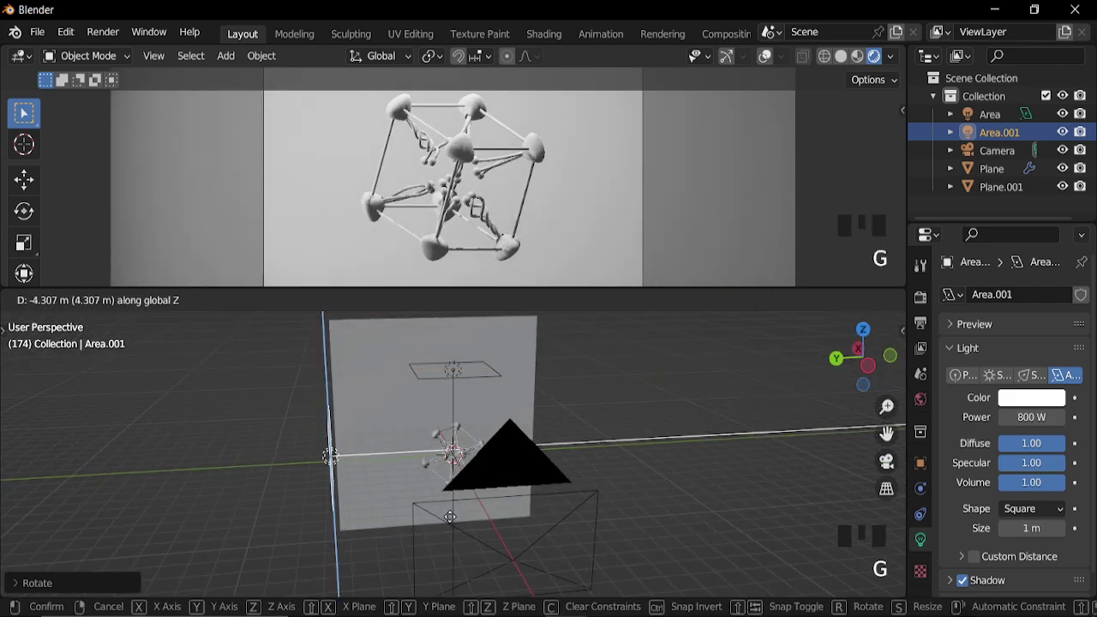
{"action": "left_click", "coordinate": [383, 466]}
Duplicate the side area light along X towards the camera and rotate the copy 90° about Z
{"action": "middle_click_drag", "start_coordinate": [383, 466], "coordinate": [410, 468]}
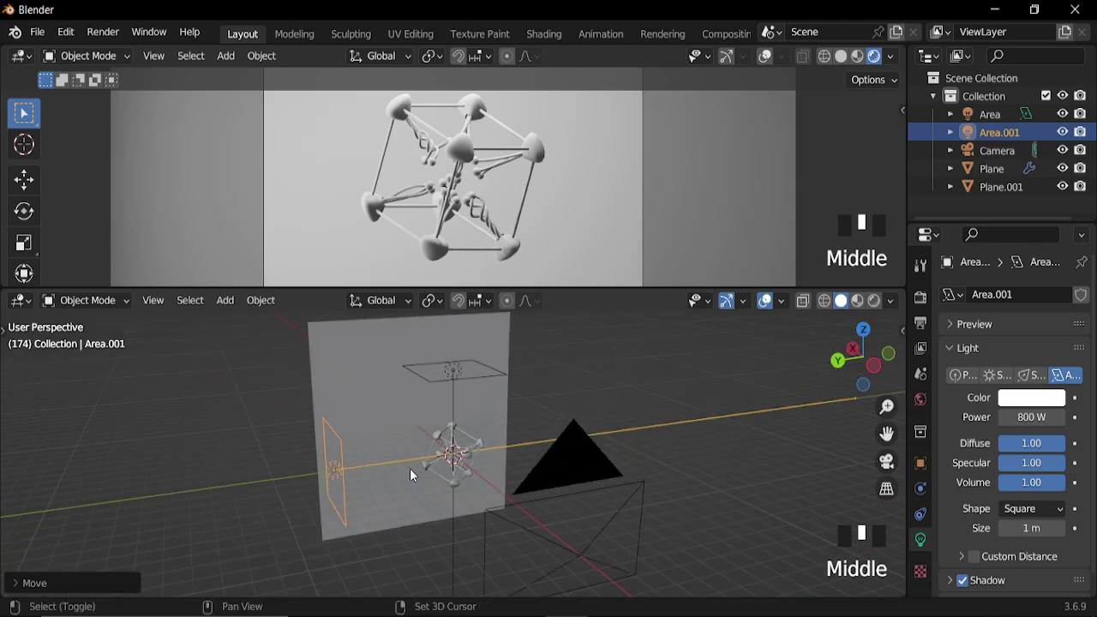
{"action": "key", "text": "shift+d"}
{"action": "key", "text": "x"}
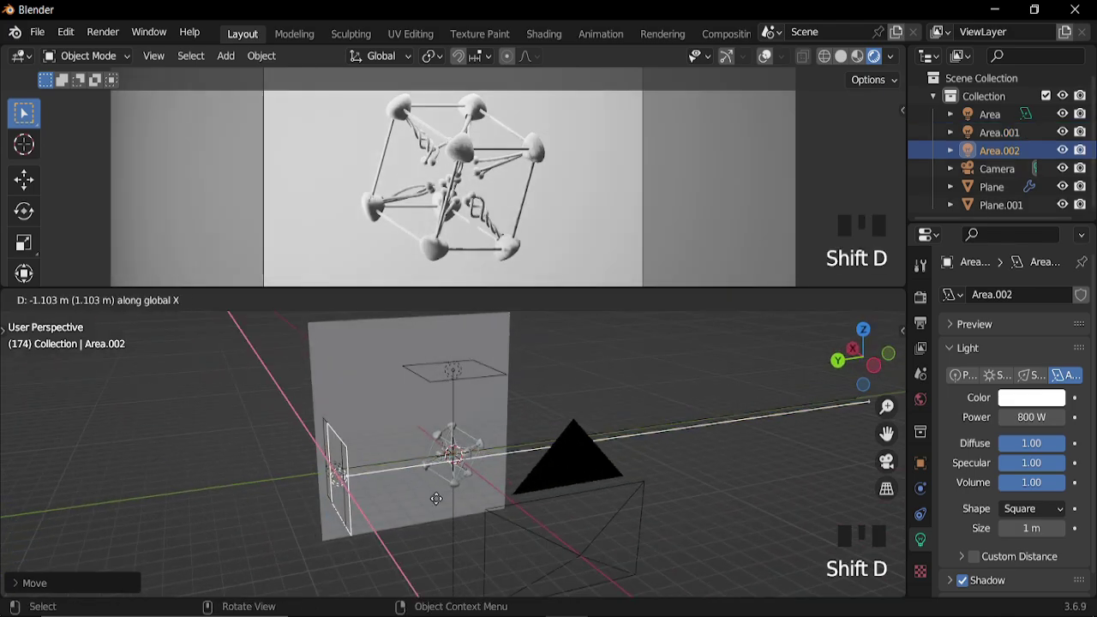
{"action": "left_click", "coordinate": [464, 530]}
{"action": "type", "text": "rx"}
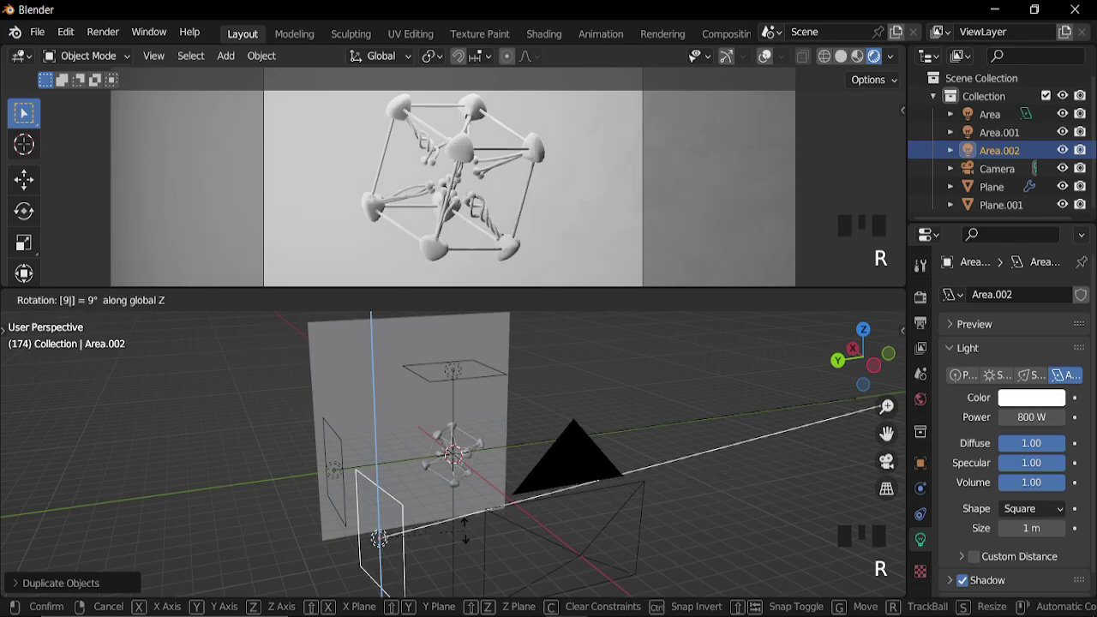
{"action": "type", "text": "90"}
{"action": "key", "text": "Return"}
Move the third area light along Y across to the camera side and rotate it about 26° around Z to aim at the model
{"action": "key", "text": "g"}
{"action": "key", "text": "y"}
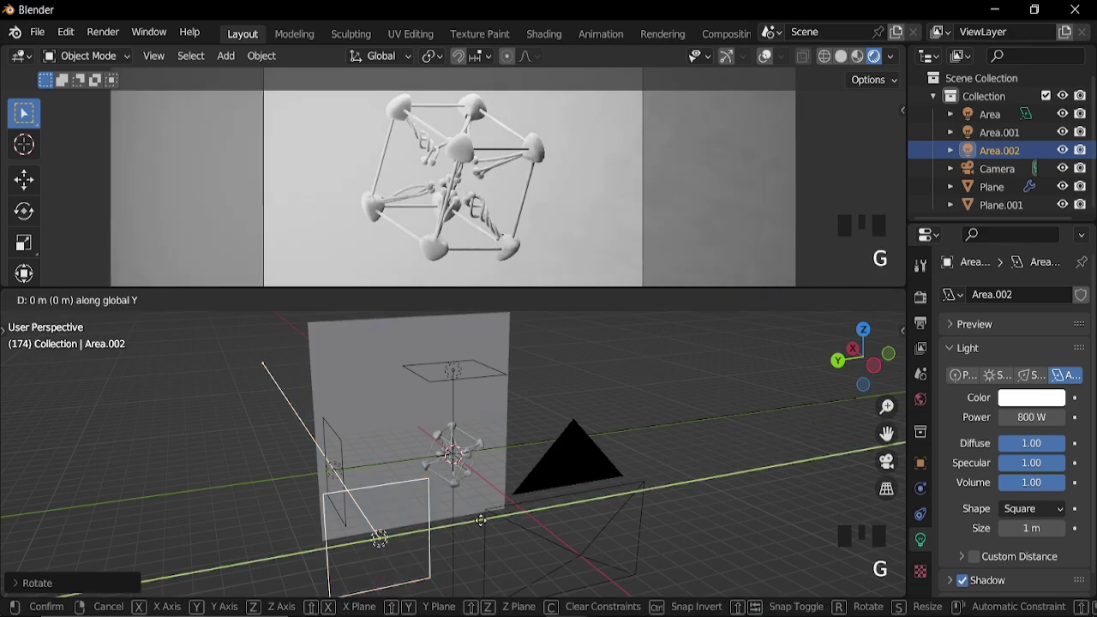
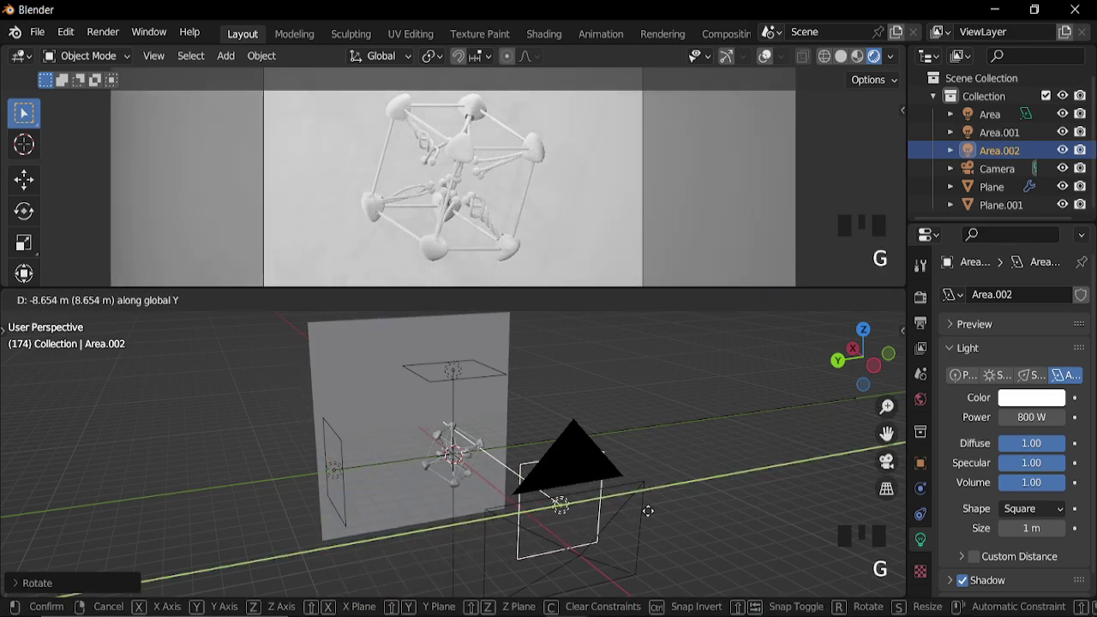
{"action": "left_click", "coordinate": [676, 499]}
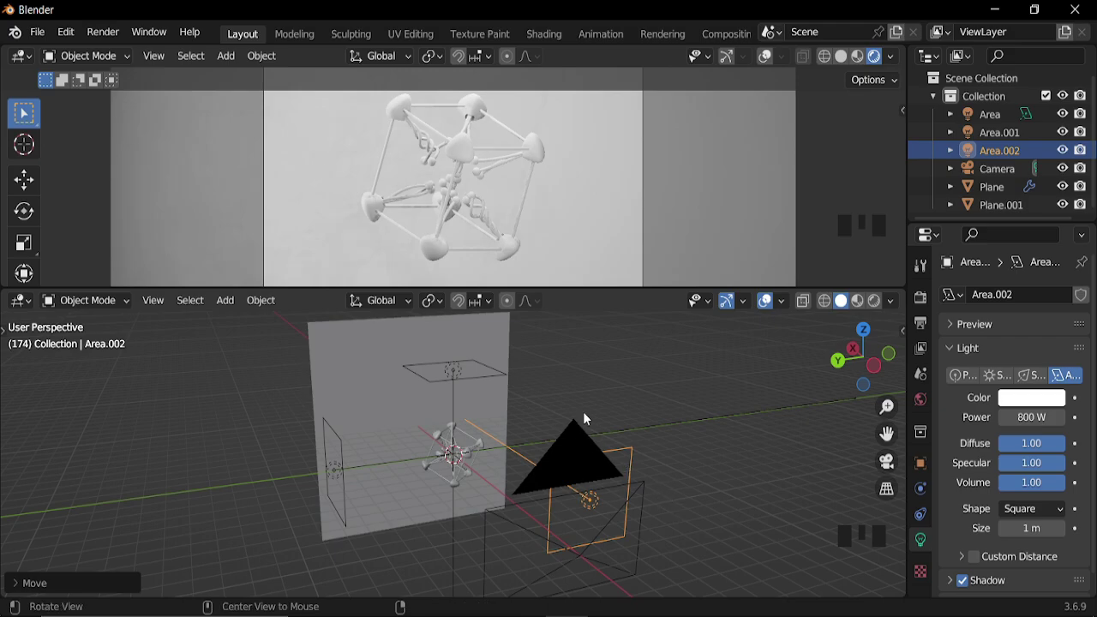
{"action": "middle_click_drag", "start_coordinate": [583, 419], "coordinate": [642, 424]}
{"action": "key", "text": "r"}
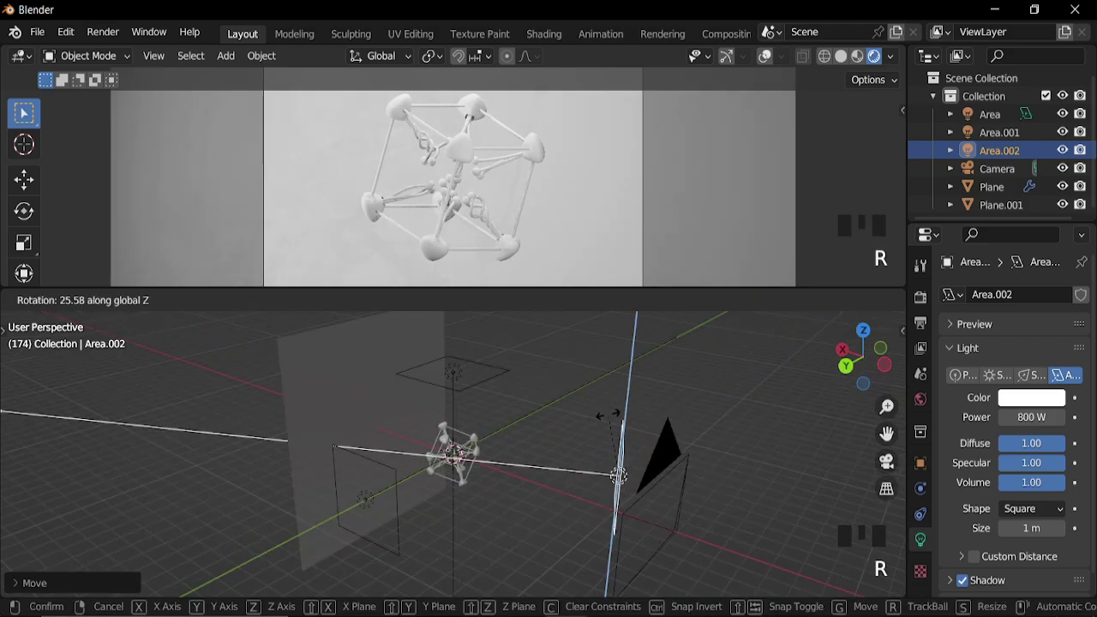
{"action": "left_click", "coordinate": [610, 416]}
Play the animation briefly to check the lighting in the rendered camera view
{"action": "scroll", "coordinate": [463, 232], "scroll_direction": "up", "scroll_amount": 2}
{"action": "key", "text": "space"}
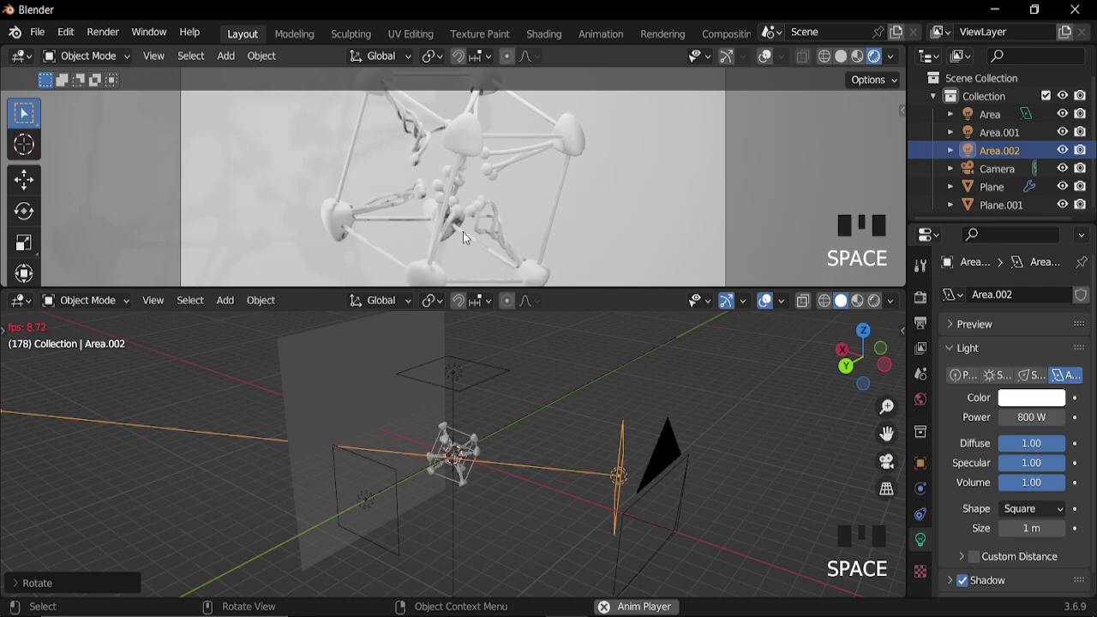
{"action": "key", "text": "space"}
Add a UV sphere at the centre of the cube structure, scaled to about 0.39, with smooth shading
{"action": "scroll", "coordinate": [523, 513], "scroll_direction": "up", "scroll_amount": 2}
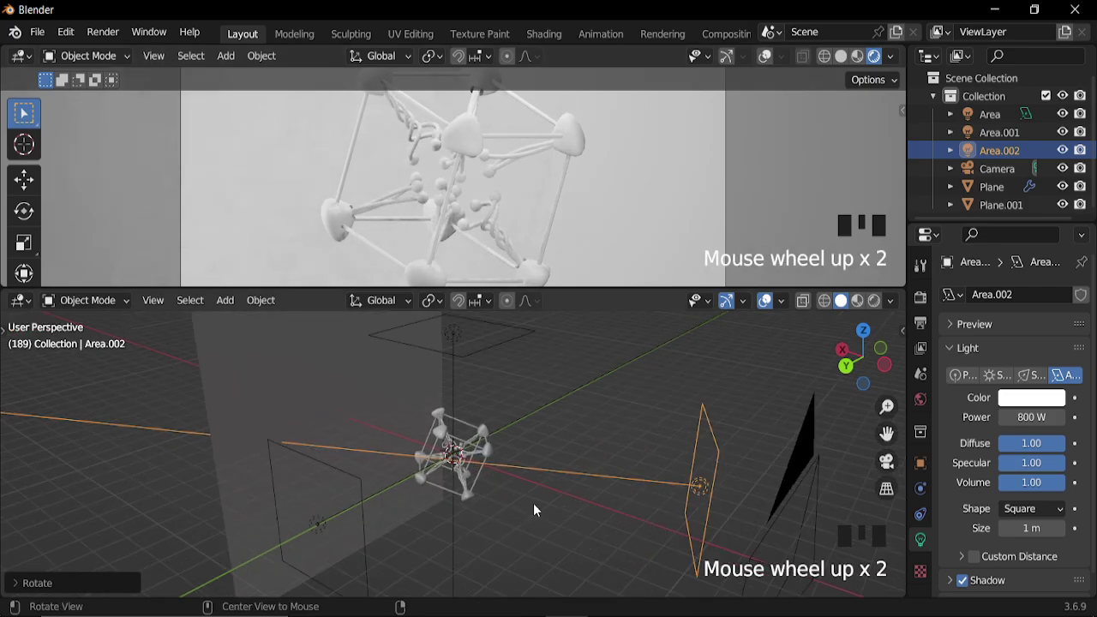
{"action": "middle_click_drag", "start_coordinate": [533, 510], "coordinate": [470, 499]}
{"action": "scroll", "coordinate": [470, 499], "scroll_direction": "up", "scroll_amount": 4}
{"action": "key", "text": "shift+a"}
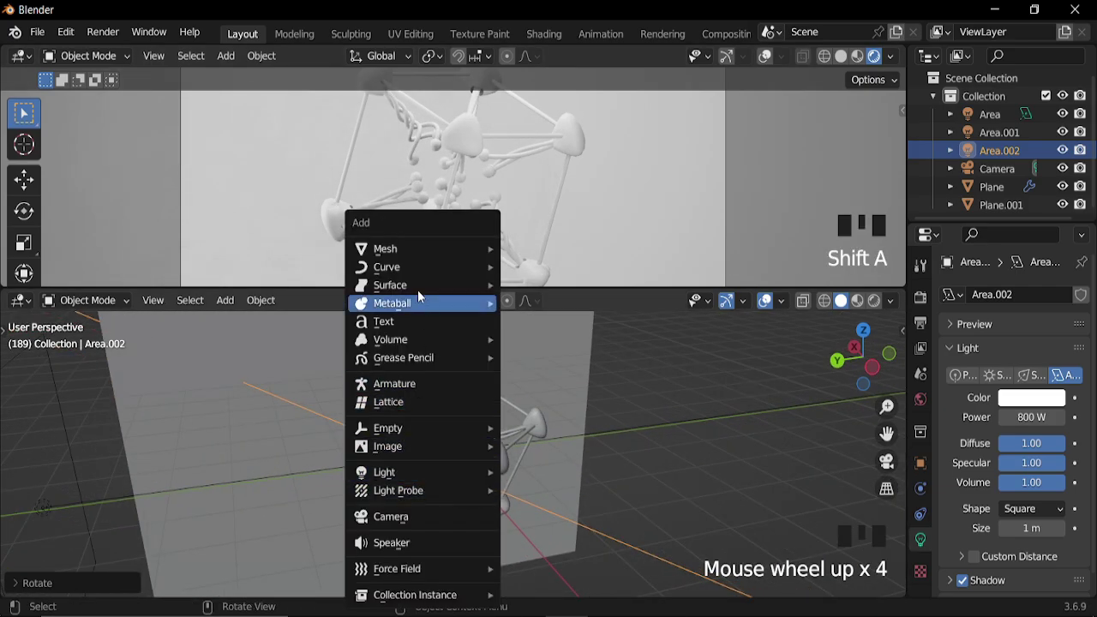
{"action": "mouse_move", "coordinate": [418, 254]}
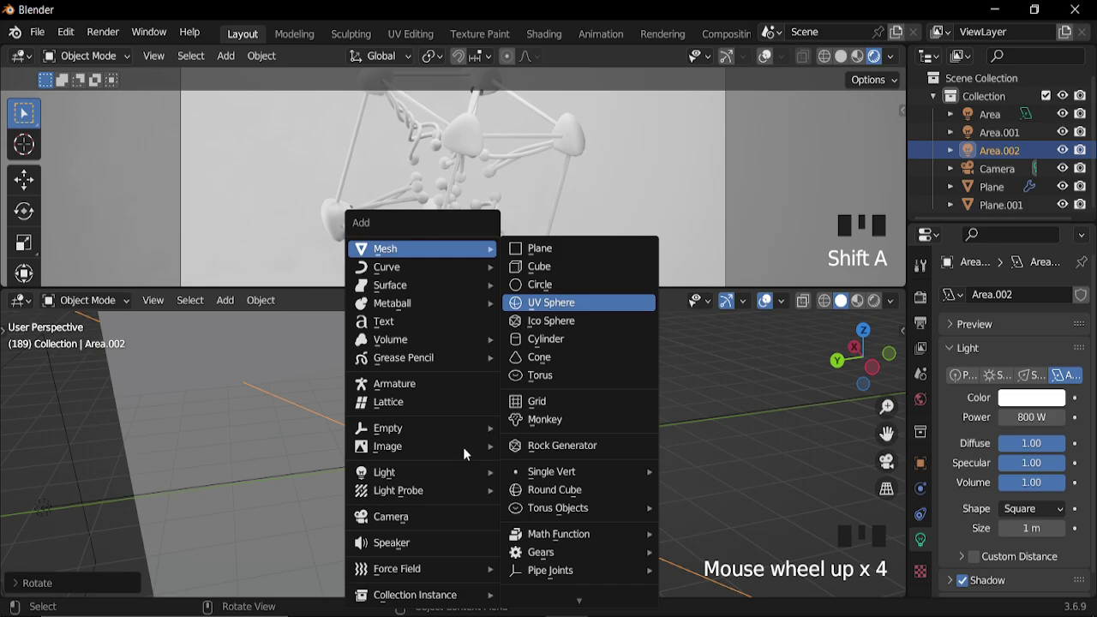
{"action": "key", "text": "Return"}
{"action": "key", "text": "s"}
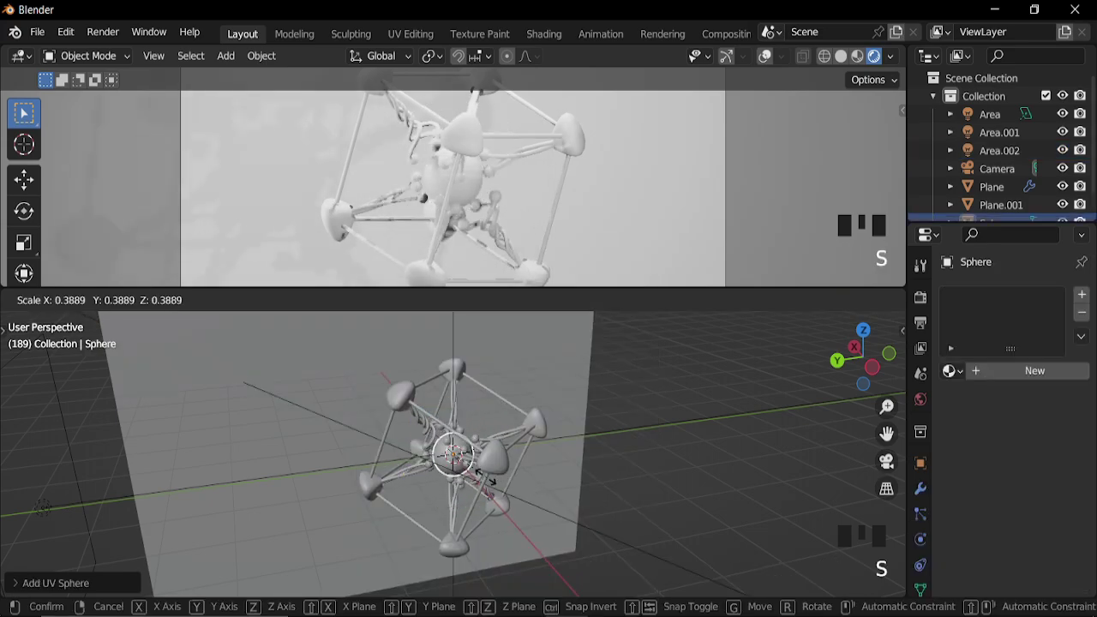
{"action": "left_click", "coordinate": [485, 477]}
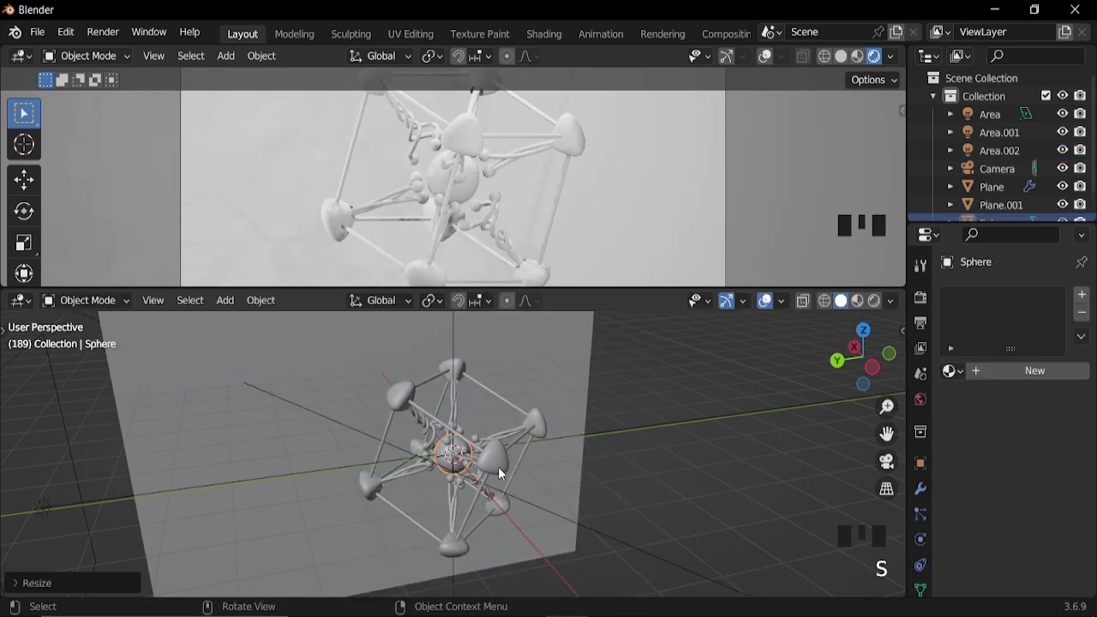
{"action": "right_click", "coordinate": [566, 262]}
{"action": "left_click", "coordinate": [553, 266]}
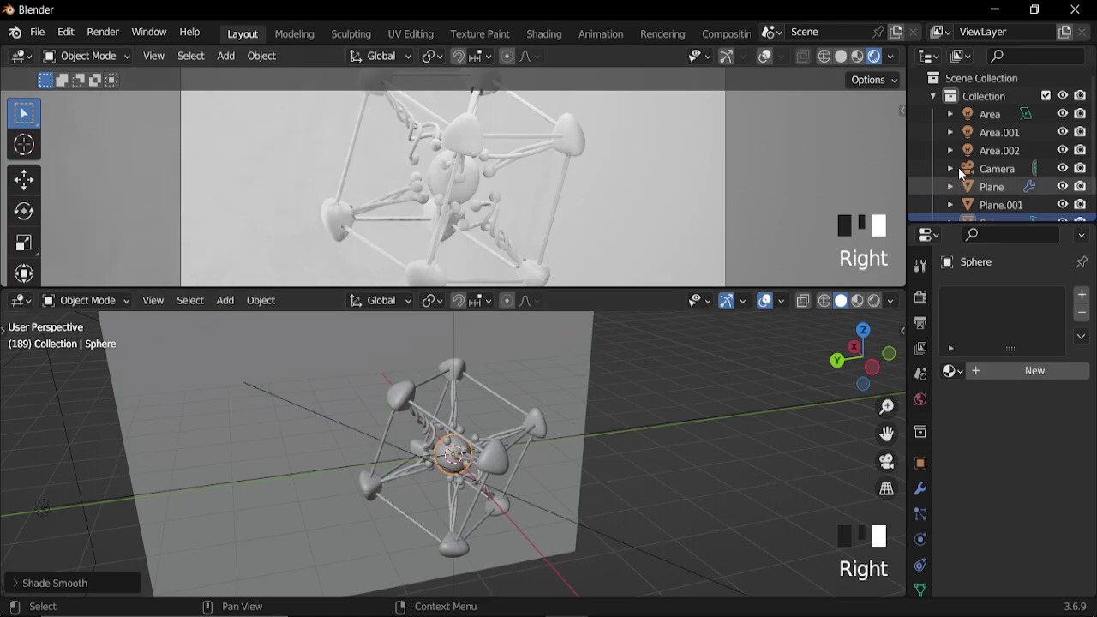
Set the camera's passepartout opacity to 1.000 in its viewport display settings
{"action": "left_click", "coordinate": [997, 169]}
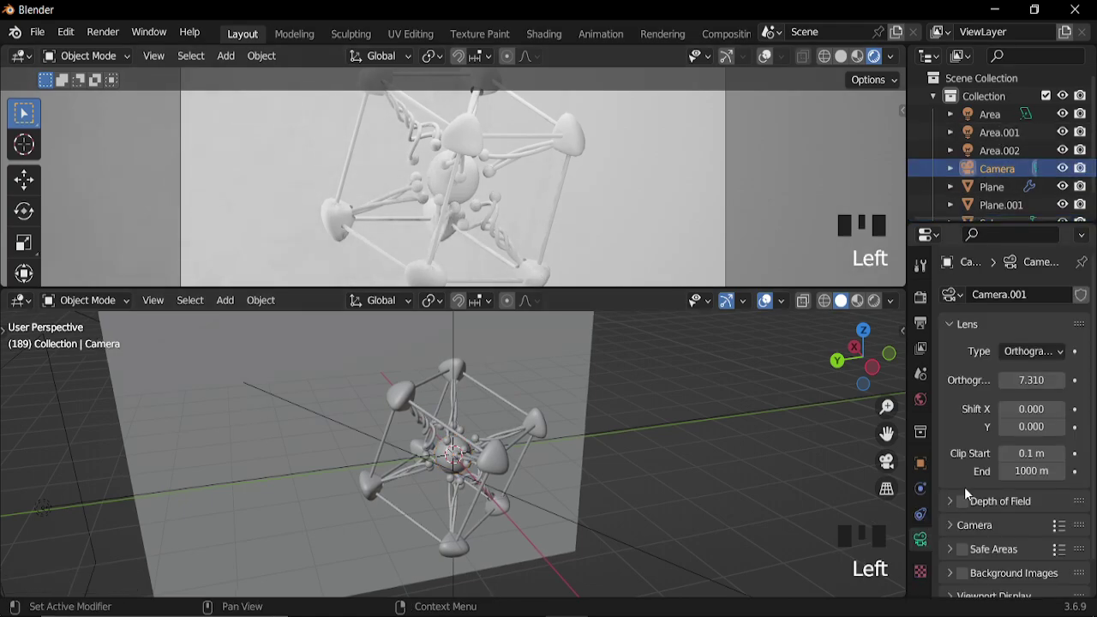
{"action": "scroll", "coordinate": [962, 497], "scroll_direction": "down", "scroll_amount": 10}
{"action": "left_click", "coordinate": [956, 568]}
{"action": "scroll", "coordinate": [978, 527], "scroll_direction": "down", "scroll_amount": 2}
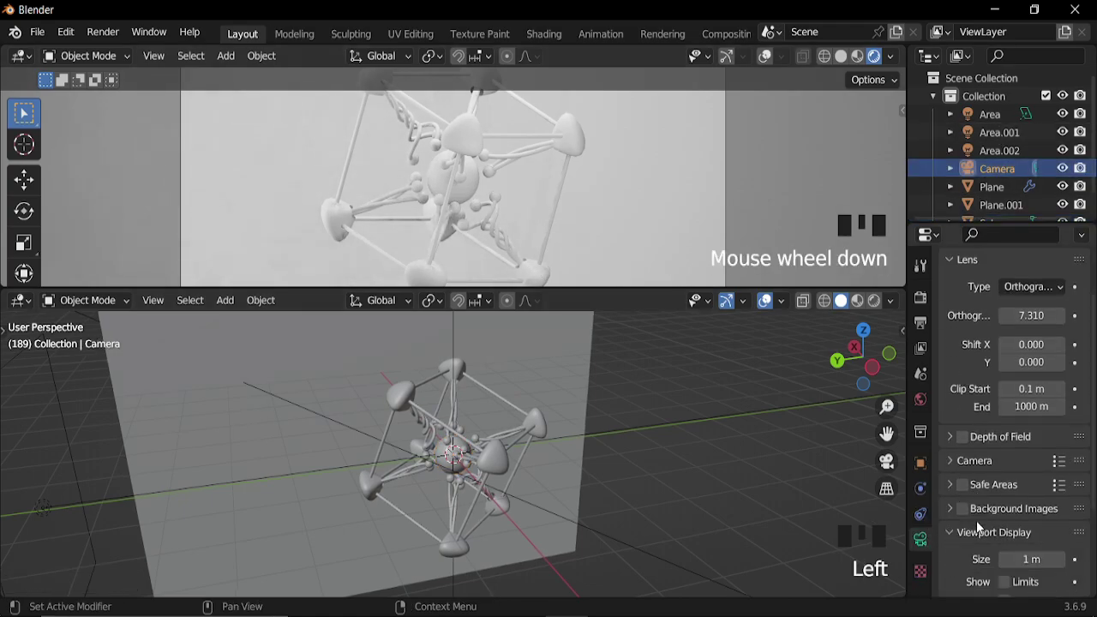
{"action": "scroll", "coordinate": [978, 527], "scroll_direction": "down", "scroll_amount": 5}
{"action": "left_click_drag", "start_coordinate": [1034, 537], "coordinate": [1070, 537]}
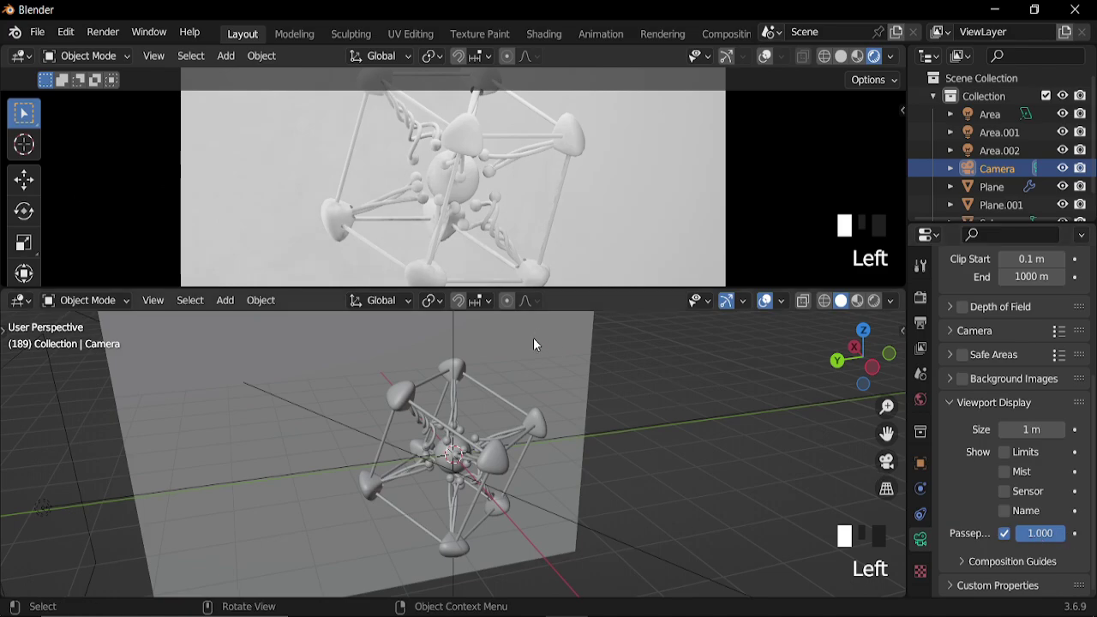
Select the cube structure and change the lower viewport into the Shader Editor framed on the Material.002 nodes
{"action": "left_click", "coordinate": [535, 428]}
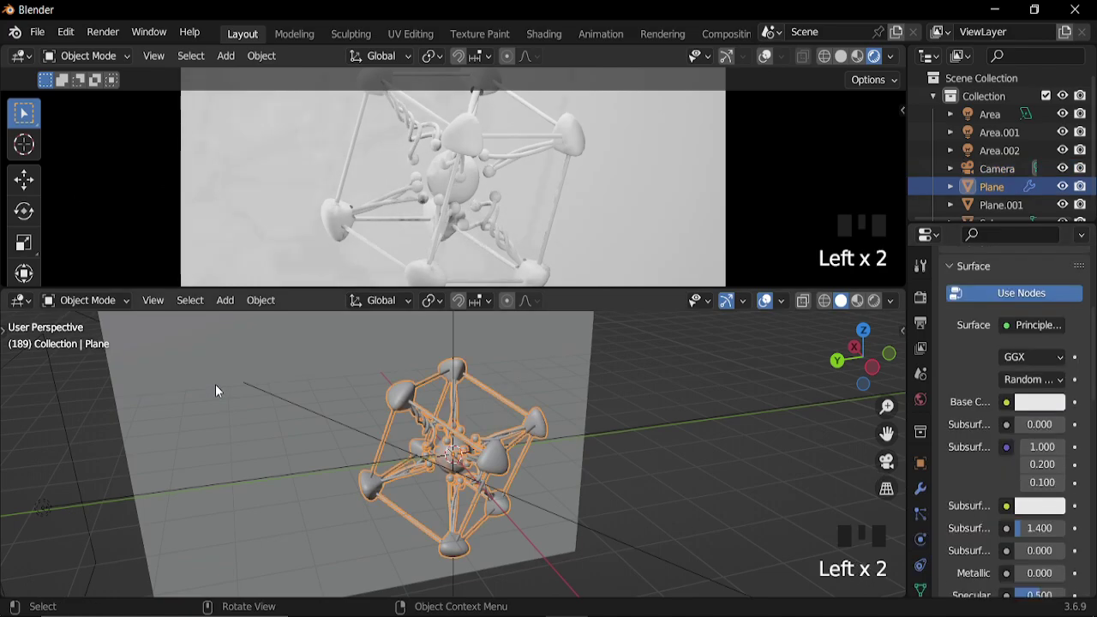
{"action": "left_click", "coordinate": [20, 300]}
{"action": "left_click", "coordinate": [77, 466]}
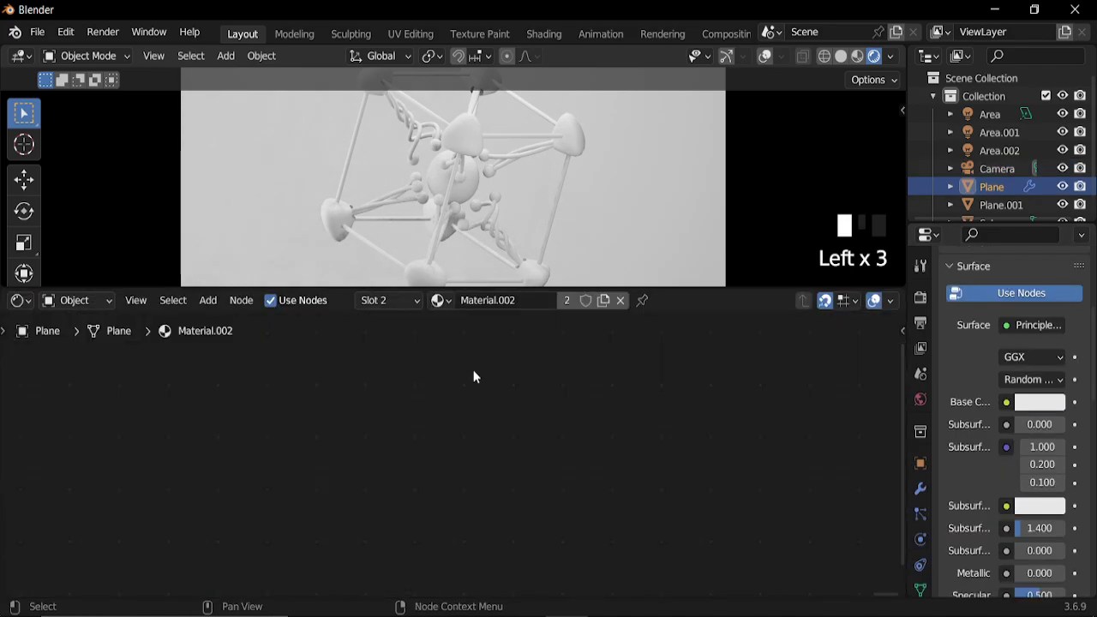
{"action": "key", "text": "KP_Decimal"}
{"action": "scroll", "coordinate": [415, 447], "scroll_direction": "down", "scroll_amount": 3}
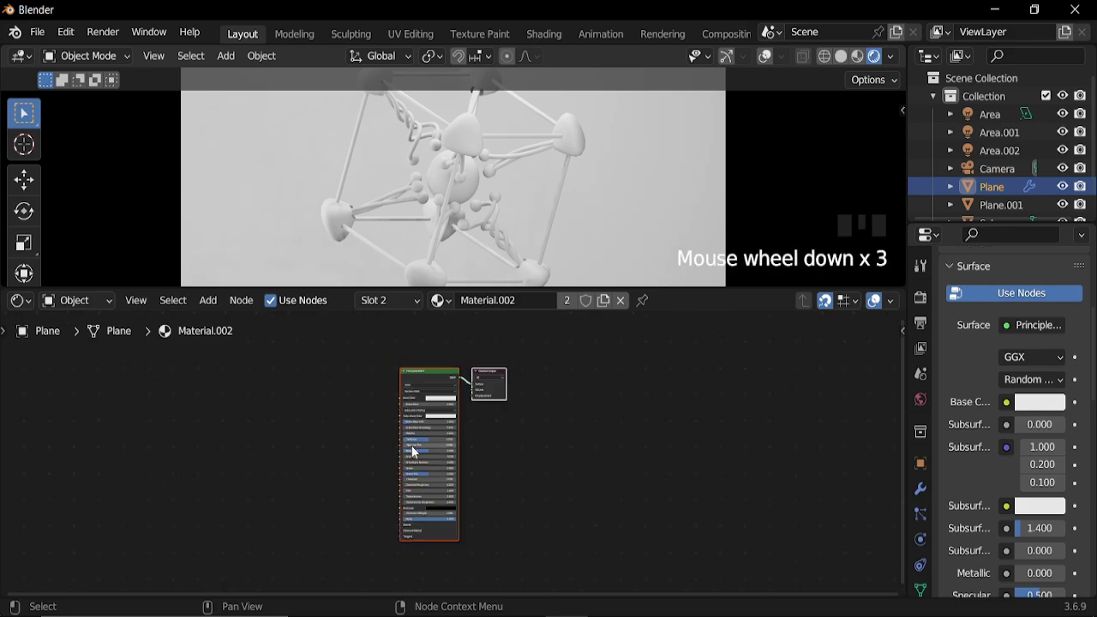
Set the Base Color of Material.002 to orange
{"action": "scroll", "coordinate": [412, 451], "scroll_direction": "up", "scroll_amount": 5}
{"action": "left_click", "coordinate": [436, 372]}
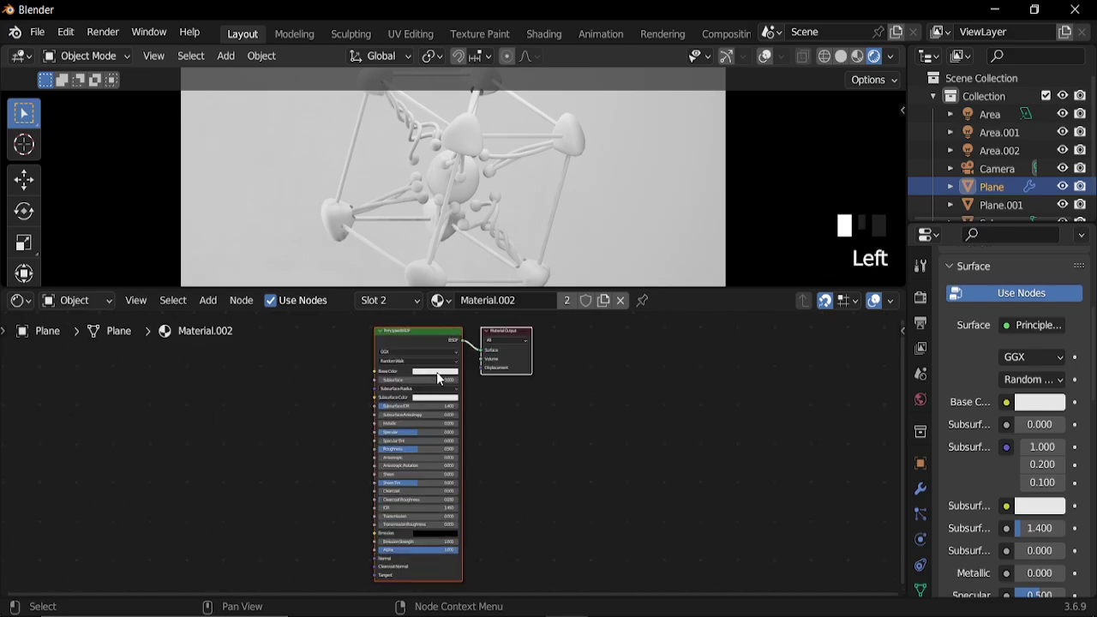
{"action": "left_click", "coordinate": [433, 310]}
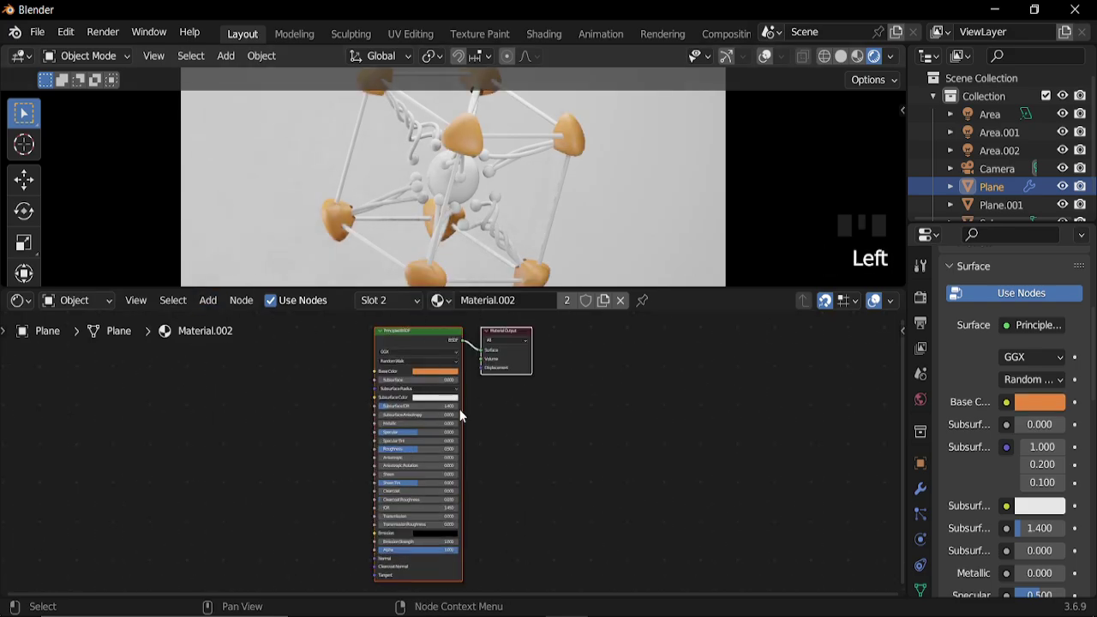
Toggle the overlays in the camera viewport to examine the mesh of the corner caps and sphere up close
{"action": "scroll", "coordinate": [373, 427], "scroll_direction": "down", "scroll_amount": 3}
{"action": "middle_click_drag", "start_coordinate": [372, 427], "coordinate": [486, 447]}
{"action": "scroll", "coordinate": [487, 437], "scroll_direction": "up", "scroll_amount": 5}
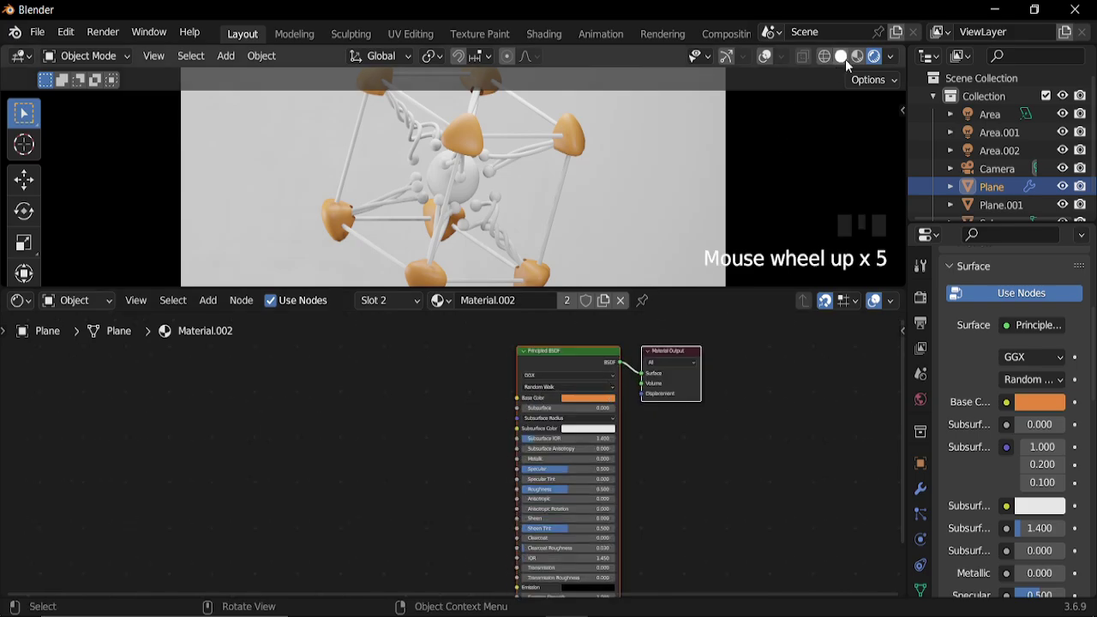
{"action": "left_click", "coordinate": [765, 57]}
{"action": "scroll", "coordinate": [495, 144], "scroll_direction": "up", "scroll_amount": 3}
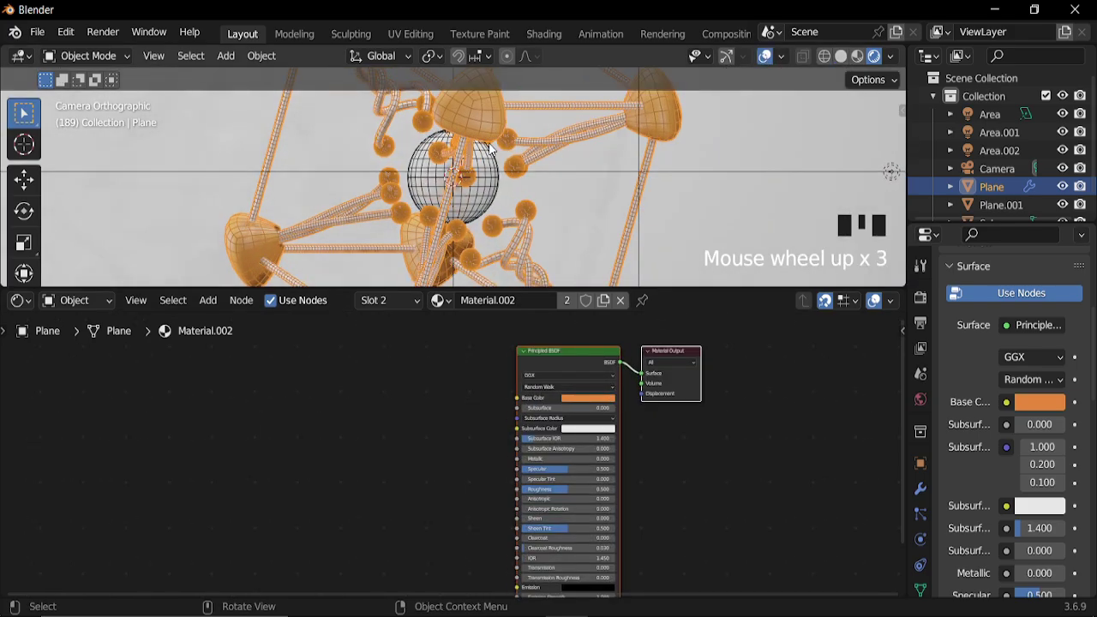
{"action": "left_click", "coordinate": [766, 58]}
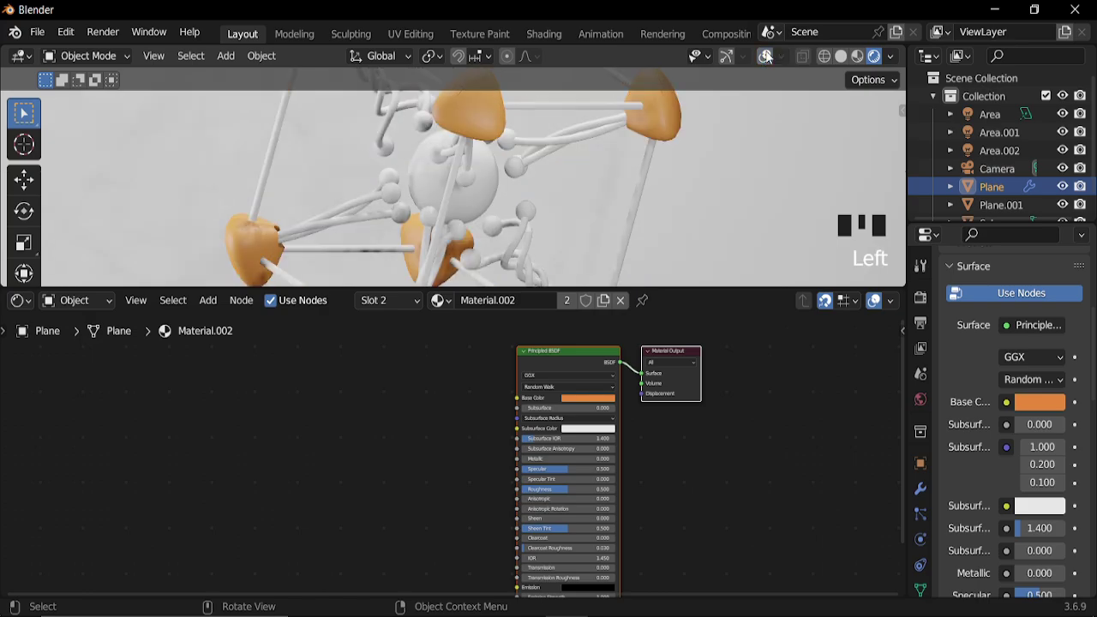
{"action": "left_click", "coordinate": [766, 58]}
{"action": "left_click", "coordinate": [766, 58]}
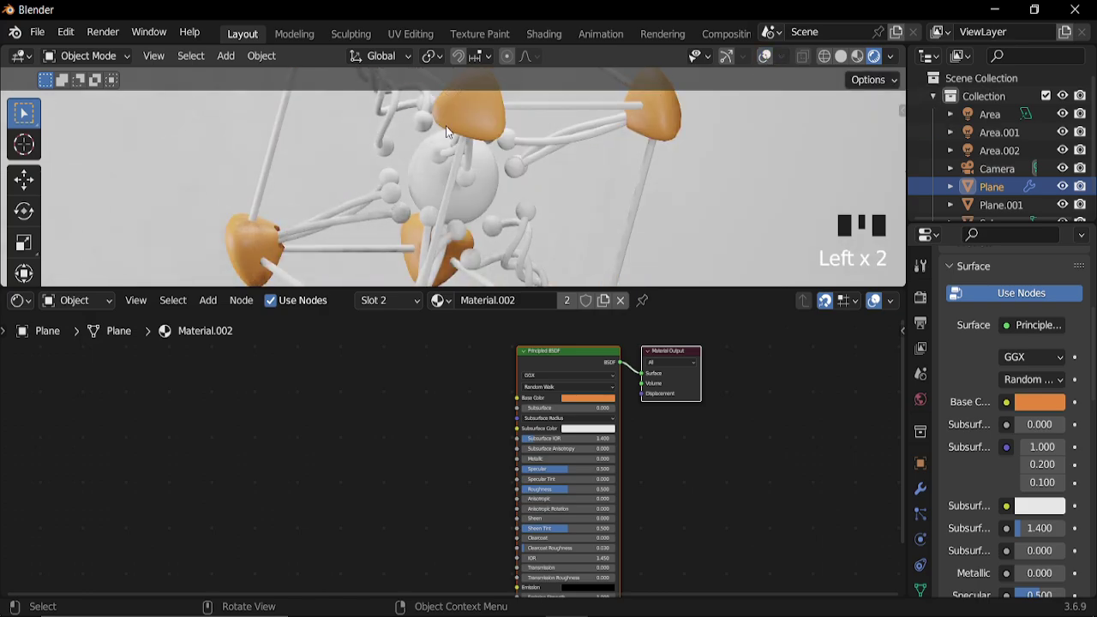
Add an Ambient Occlusion node to the Material.002 node tree
{"action": "middle_click_drag", "start_coordinate": [365, 453], "coordinate": [502, 444]}
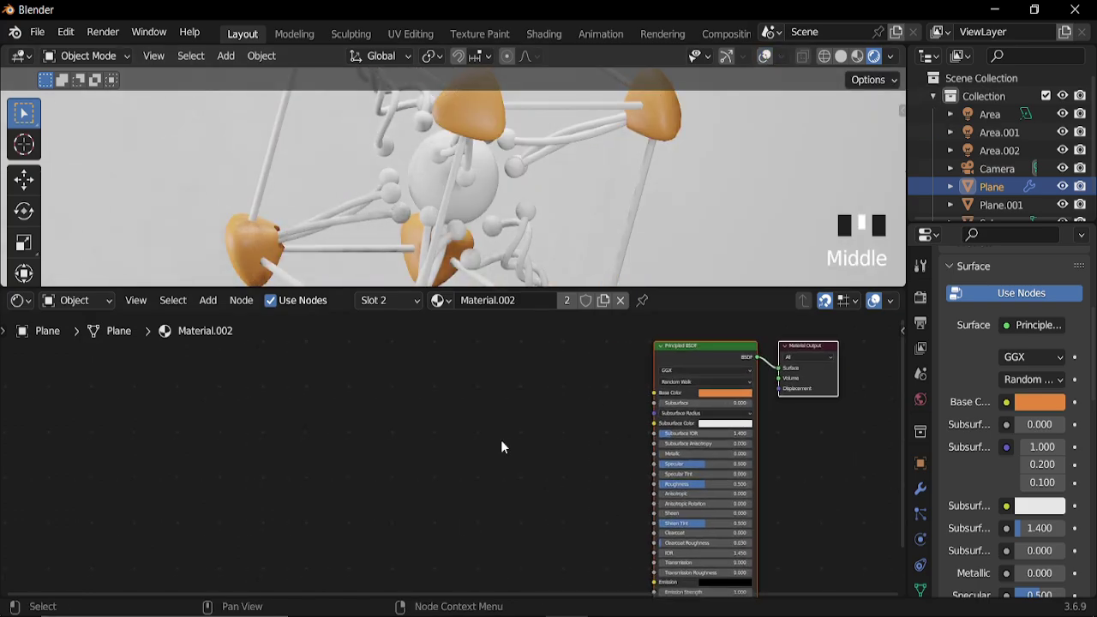
{"action": "key", "text": "shift+a"}
{"action": "left_click", "coordinate": [416, 404]}
{"action": "type", "text": "am"}
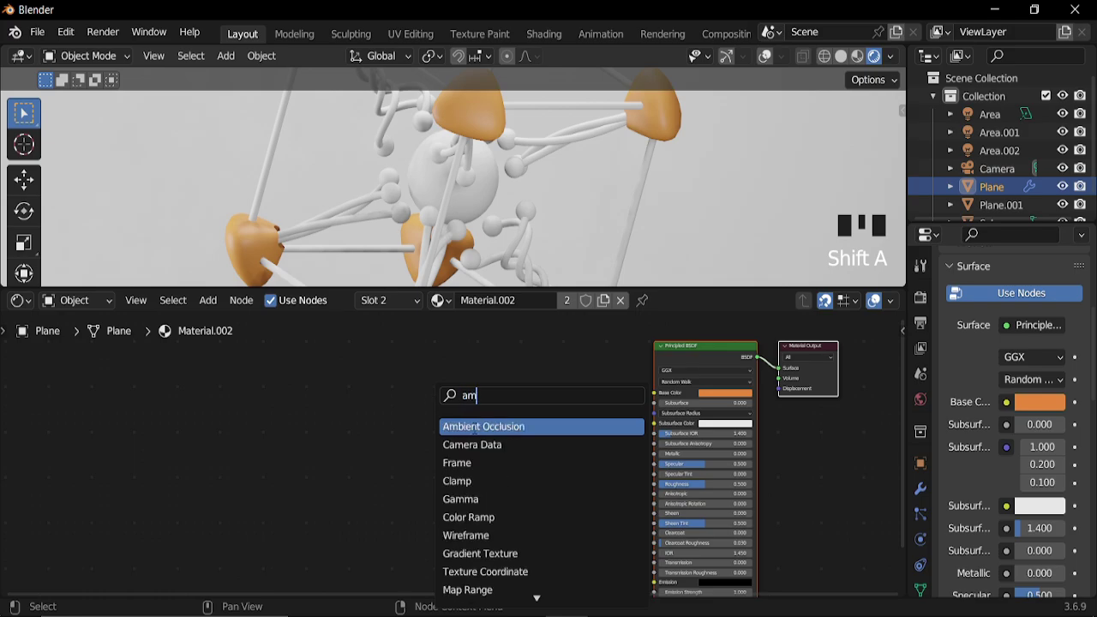
{"action": "key", "text": "Return"}
{"action": "left_click", "coordinate": [379, 455]}
Add a Color Ramp node and feed the Ambient Occlusion node's Color output into its Fac input
{"action": "key", "text": "shift+a"}
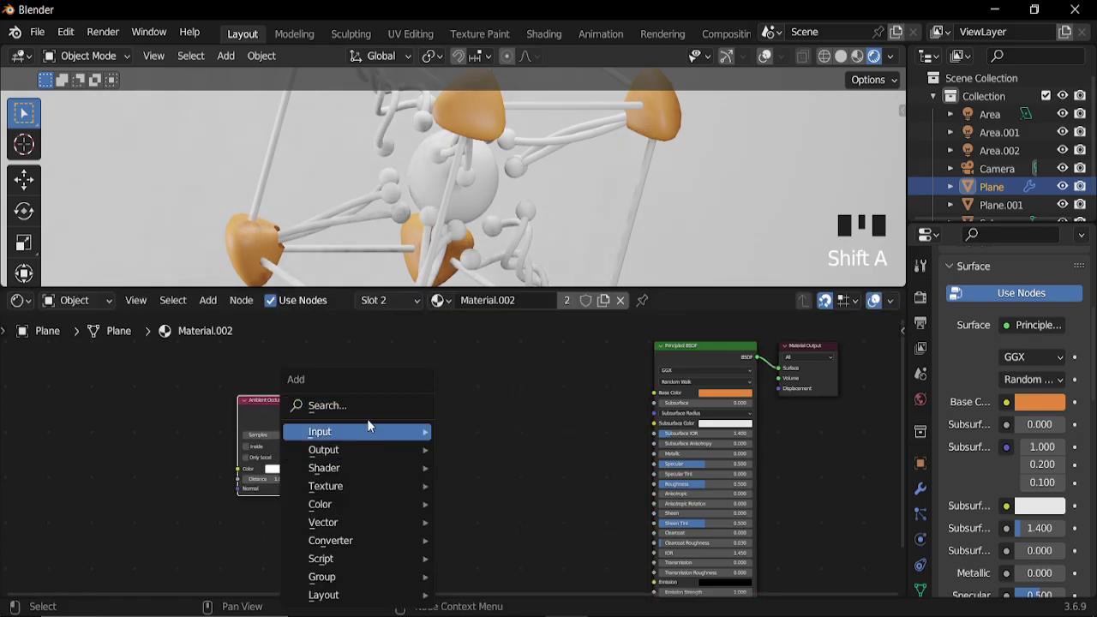
{"action": "left_click", "coordinate": [367, 404]}
{"action": "type", "text": "co"}
{"action": "key", "text": "Down"}
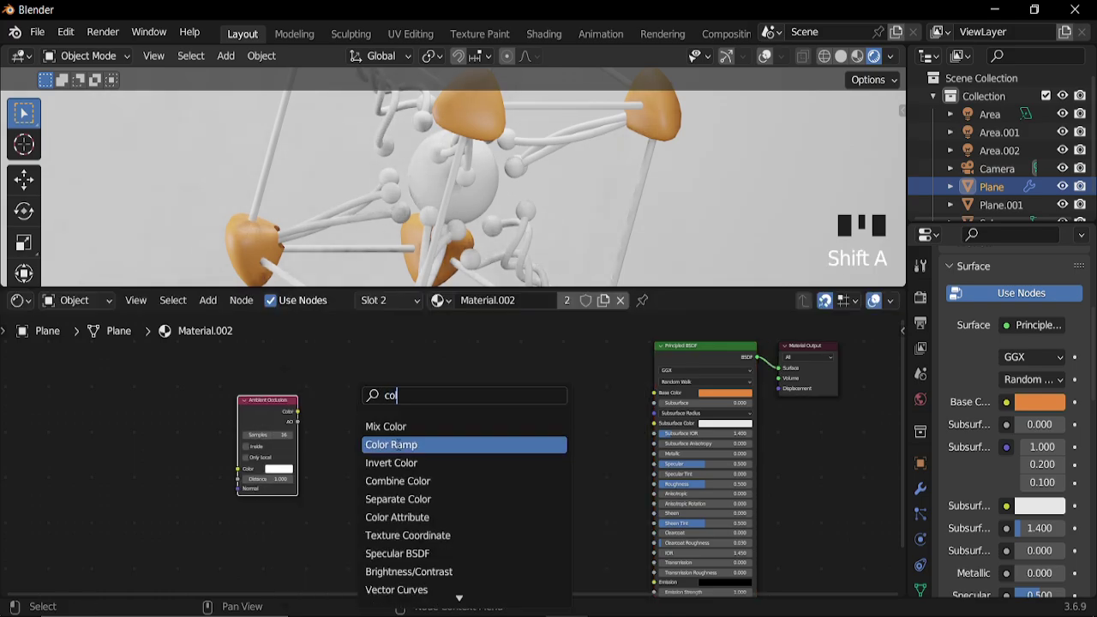
{"action": "key", "text": "Return"}
{"action": "left_click", "coordinate": [308, 423]}
{"action": "scroll", "coordinate": [308, 423], "scroll_direction": "up", "scroll_amount": 2}
{"action": "left_click_drag", "start_coordinate": [271, 404], "coordinate": [323, 468]}
{"action": "middle_click_drag", "start_coordinate": [268, 483], "coordinate": [379, 466]}
{"action": "scroll", "coordinate": [443, 474], "scroll_direction": "up", "scroll_amount": 6}
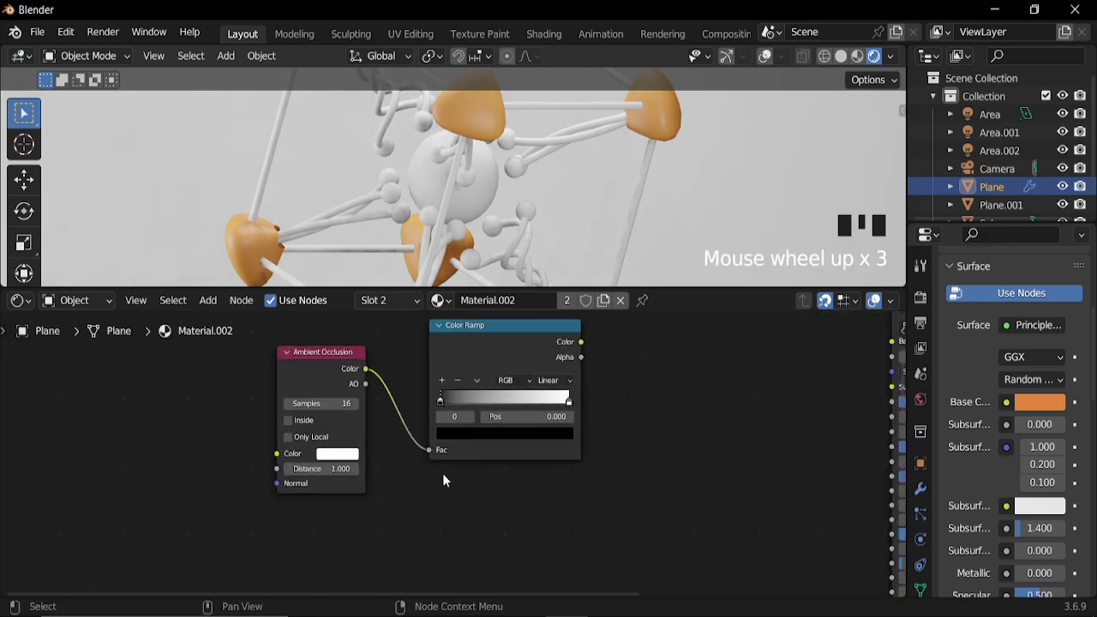
{"action": "middle_click_drag", "start_coordinate": [479, 464], "coordinate": [404, 462]}
{"action": "scroll", "coordinate": [425, 473], "scroll_direction": "up", "scroll_amount": 4}
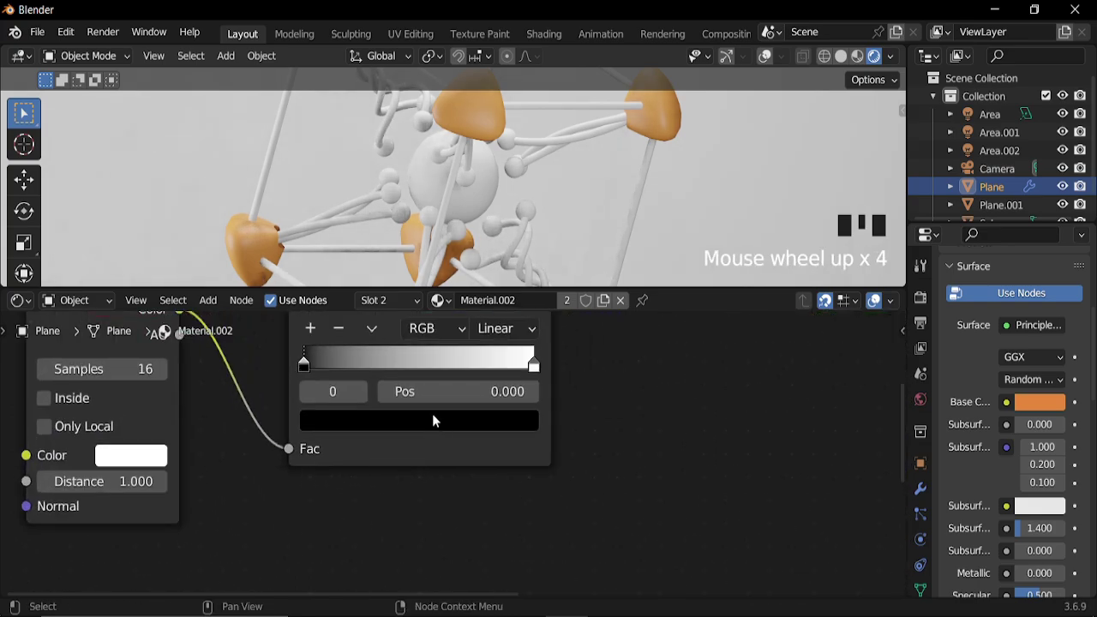
{"action": "scroll", "coordinate": [386, 389], "scroll_direction": "down", "scroll_amount": 3}
{"action": "middle_click_drag", "start_coordinate": [386, 389], "coordinate": [424, 419]}
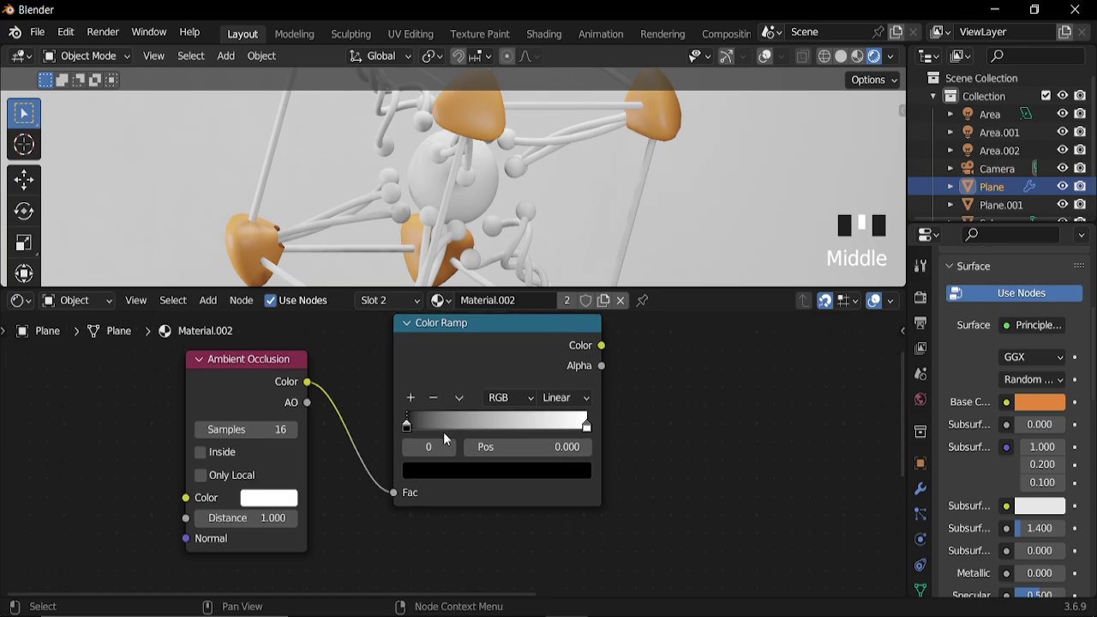
Delete the Ambient Occlusion and Color Ramp nodes
{"action": "scroll", "coordinate": [425, 419], "scroll_direction": "down", "scroll_amount": 6}
{"action": "left_click_drag", "start_coordinate": [577, 393], "coordinate": [289, 515]}
{"action": "key", "text": "ctrl+x"}
Add a Vector Math node to Material.002 and set its operation to Length
{"action": "key", "text": "shift+a"}
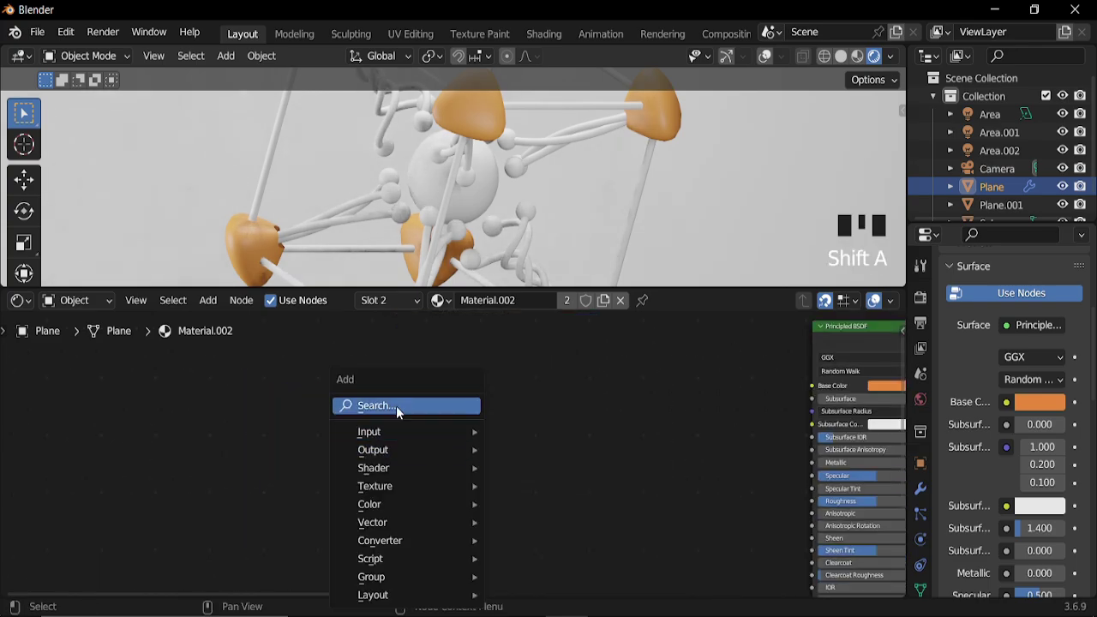
{"action": "left_click", "coordinate": [396, 405]}
{"action": "type", "text": "vec"}
{"action": "left_click", "coordinate": [442, 426]}
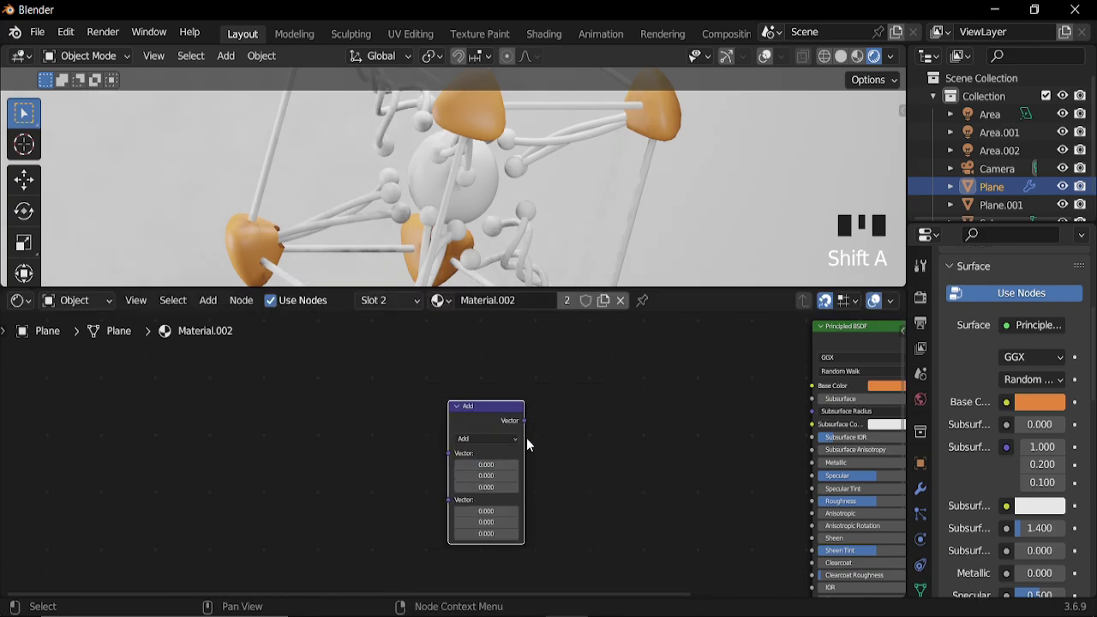
{"action": "scroll", "coordinate": [526, 438], "scroll_direction": "up", "scroll_amount": 3}
{"action": "left_click", "coordinate": [516, 436]}
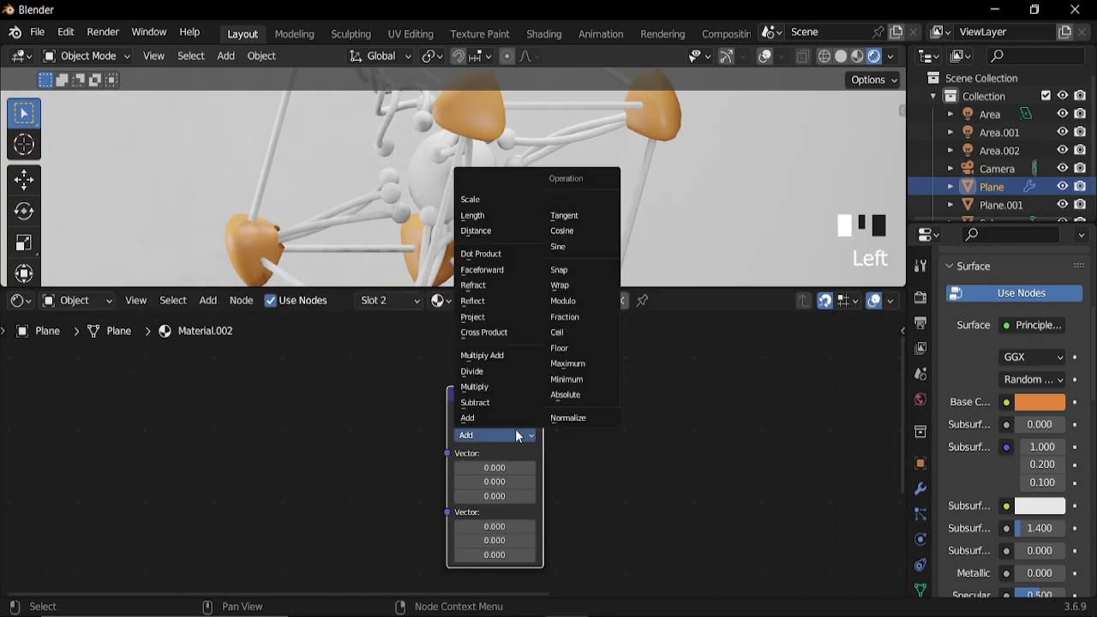
{"action": "left_click", "coordinate": [488, 215]}
Add the Texture Coordinate and Mapping setup to the Length node and remove the Image Texture node
{"action": "left_click", "coordinate": [484, 395]}
{"action": "key", "text": "ctrl+t"}
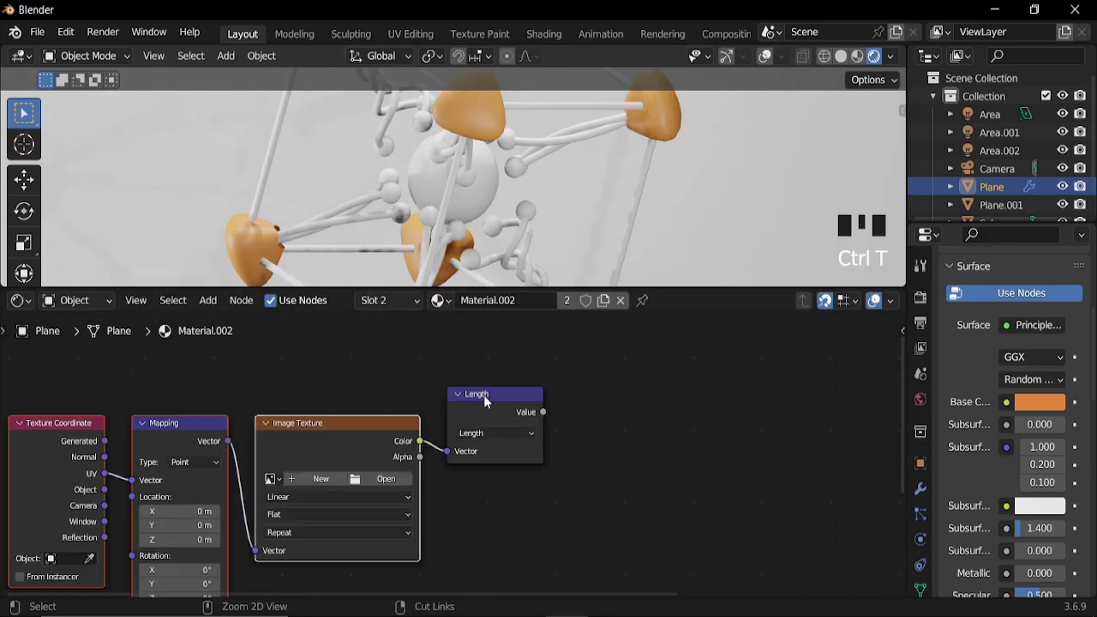
{"action": "middle_click_drag", "start_coordinate": [314, 437], "coordinate": [457, 398]}
{"action": "left_click", "coordinate": [458, 397]}
{"action": "key", "text": "ctrl+x"}
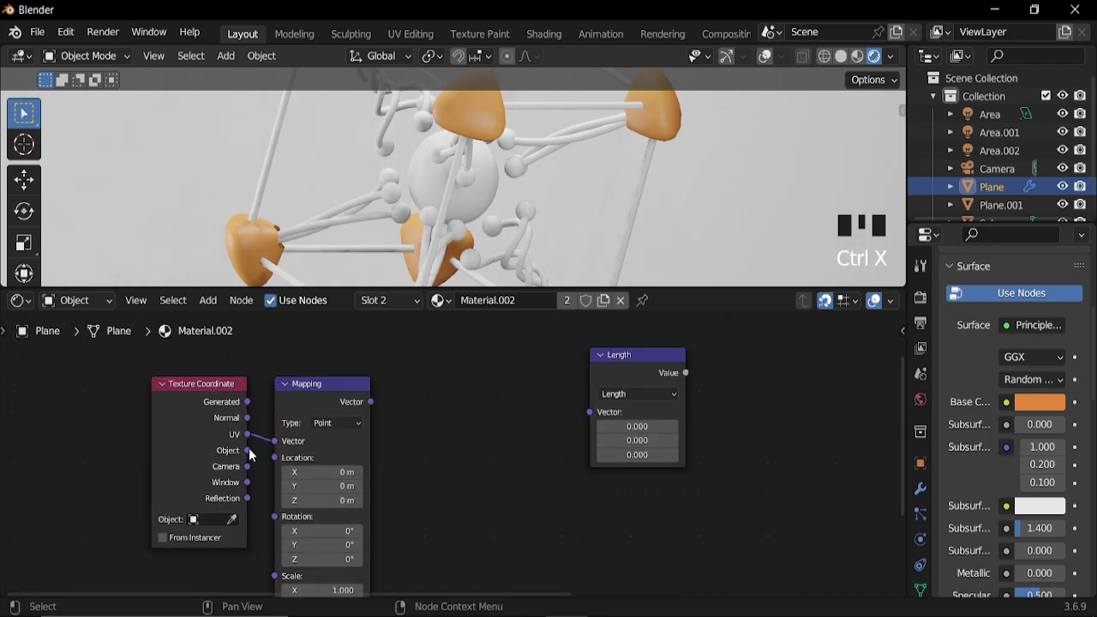
Link the Object coordinates into Mapping and the Mapping vector into Length, placing the Length node beside Mapping
{"action": "left_click_drag", "start_coordinate": [248, 451], "coordinate": [276, 441]}
{"action": "left_click_drag", "start_coordinate": [371, 402], "coordinate": [590, 413]}
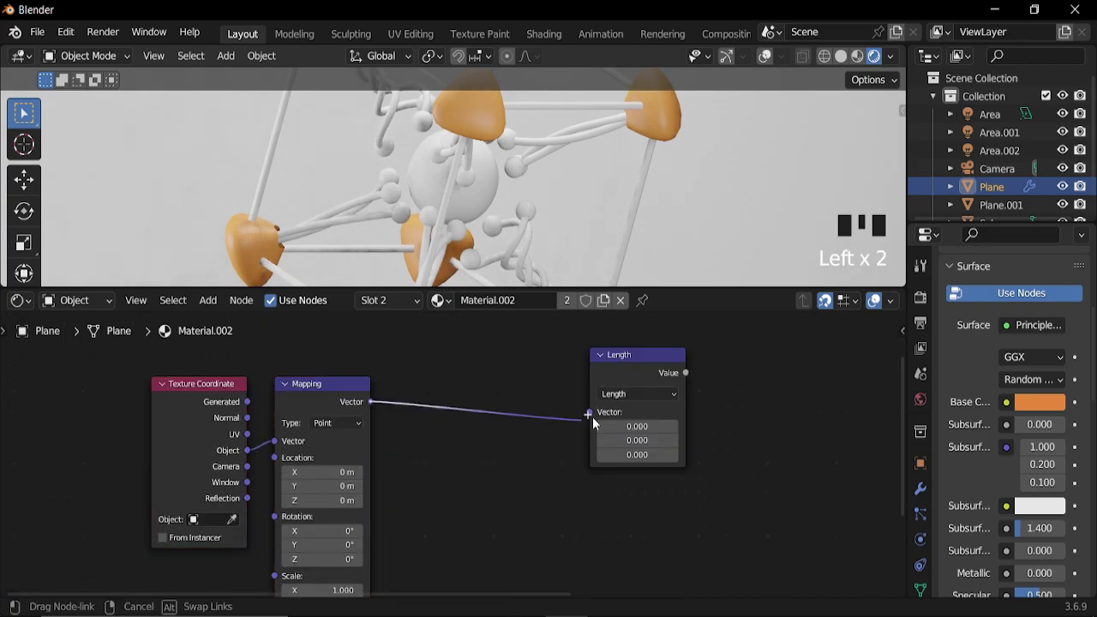
{"action": "left_click", "coordinate": [638, 360]}
{"action": "left_click_drag", "start_coordinate": [638, 360], "coordinate": [460, 375]}
Add a Math node set to Modulo and link the Length value into its first Value input
{"action": "key", "text": "shift+a"}
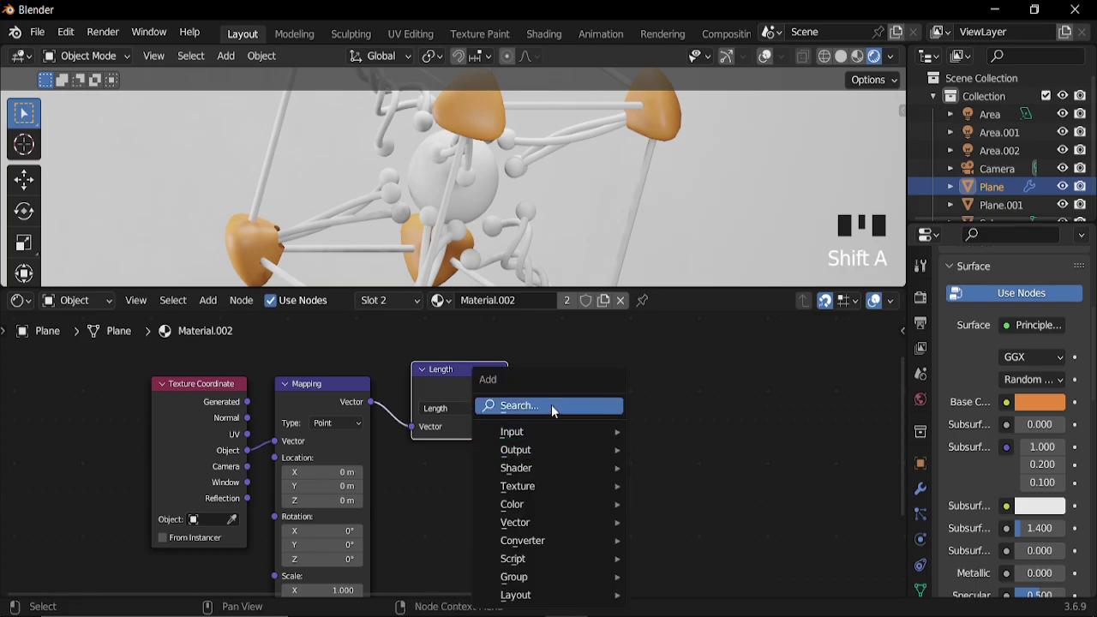
{"action": "left_click", "coordinate": [551, 405]}
{"action": "type", "text": "ma"}
{"action": "key", "text": "Return"}
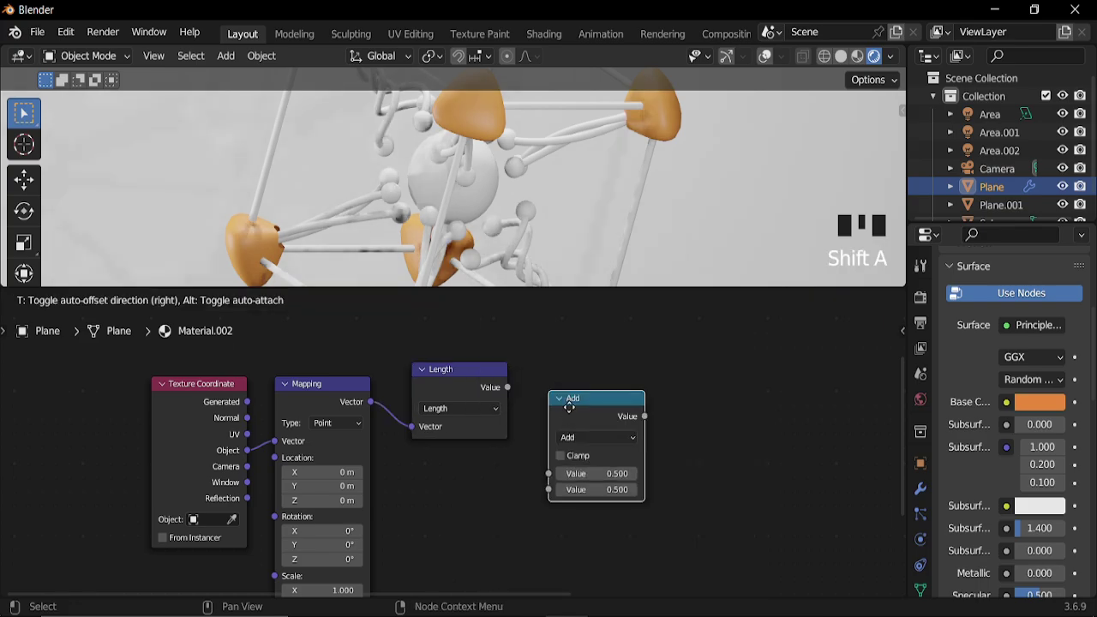
{"action": "left_click", "coordinate": [551, 402]}
{"action": "left_click", "coordinate": [588, 396]}
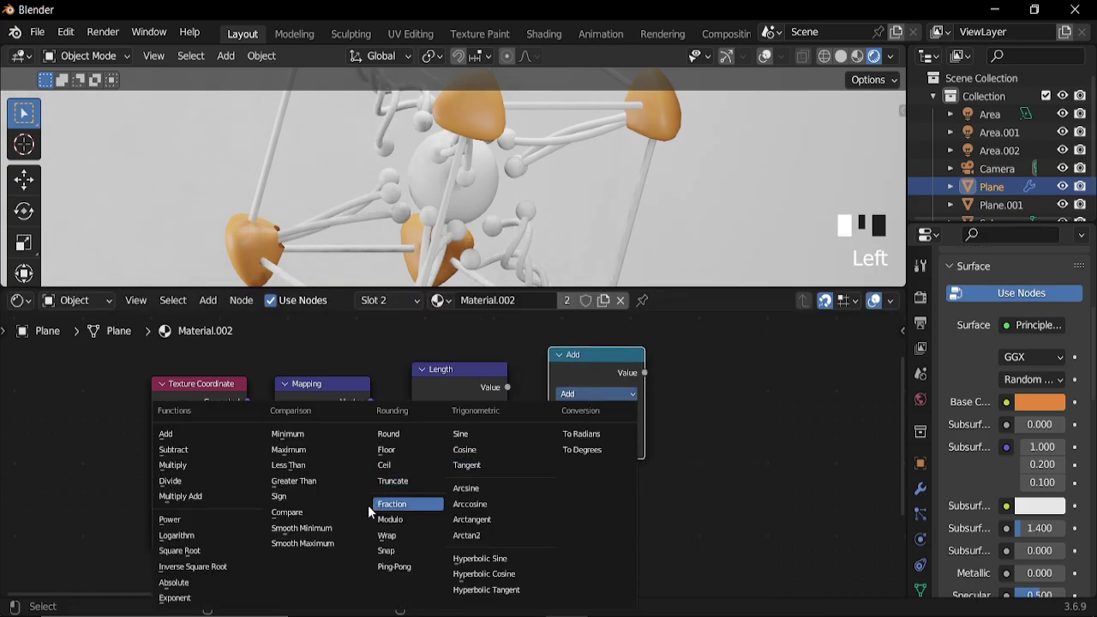
{"action": "left_click", "coordinate": [397, 519]}
{"action": "scroll", "coordinate": [532, 380], "scroll_direction": "up", "scroll_amount": 3}
{"action": "left_click_drag", "start_coordinate": [521, 369], "coordinate": [574, 424]}
Add a Color Ramp node after Modulo and link the Modulo value to its Fac input
{"action": "scroll", "coordinate": [707, 422], "scroll_direction": "down", "scroll_amount": 2}
{"action": "middle_click_drag", "start_coordinate": [762, 454], "coordinate": [603, 453]}
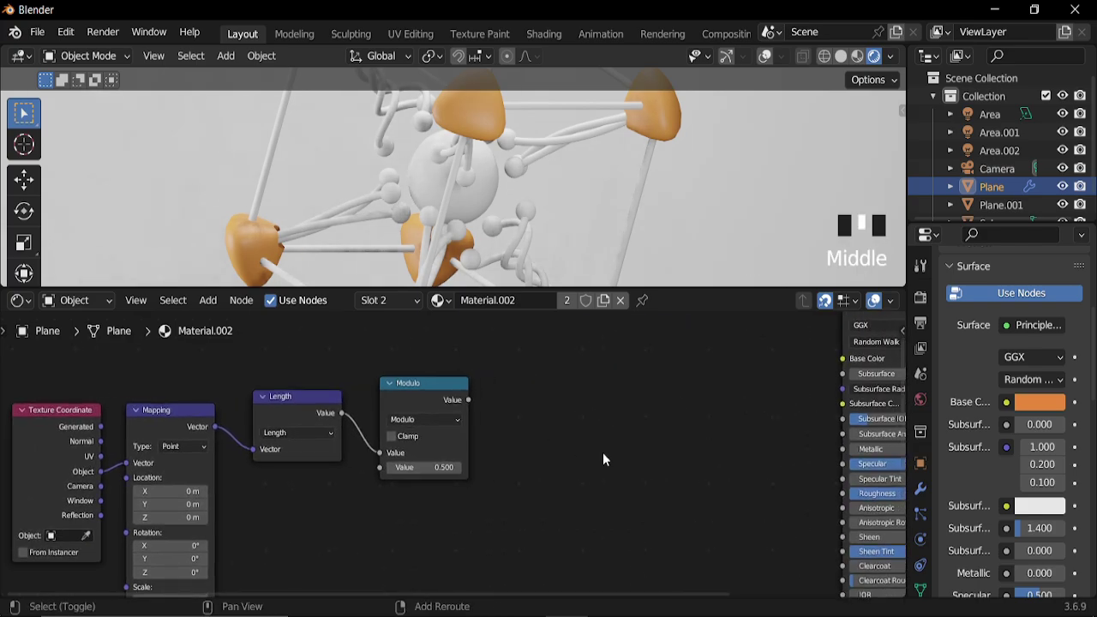
{"action": "key", "text": "shift+a"}
{"action": "type", "text": "co"}
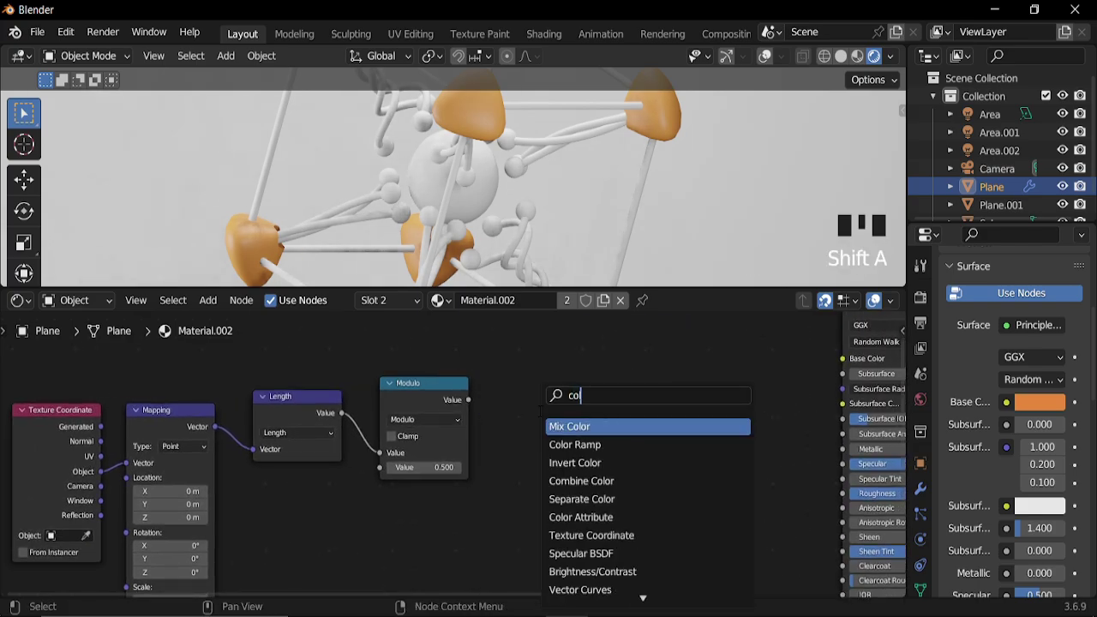
{"action": "left_click", "coordinate": [575, 445]}
{"action": "left_click", "coordinate": [549, 410]}
{"action": "left_click_drag", "start_coordinate": [470, 401], "coordinate": [521, 507]}
Move the ramp's black stop inward and its white stop to 0.702, and link its Color output to Base Color
{"action": "middle_click_drag", "start_coordinate": [522, 507], "coordinate": [480, 482]}
{"action": "scroll", "coordinate": [516, 451], "scroll_direction": "up", "scroll_amount": 5}
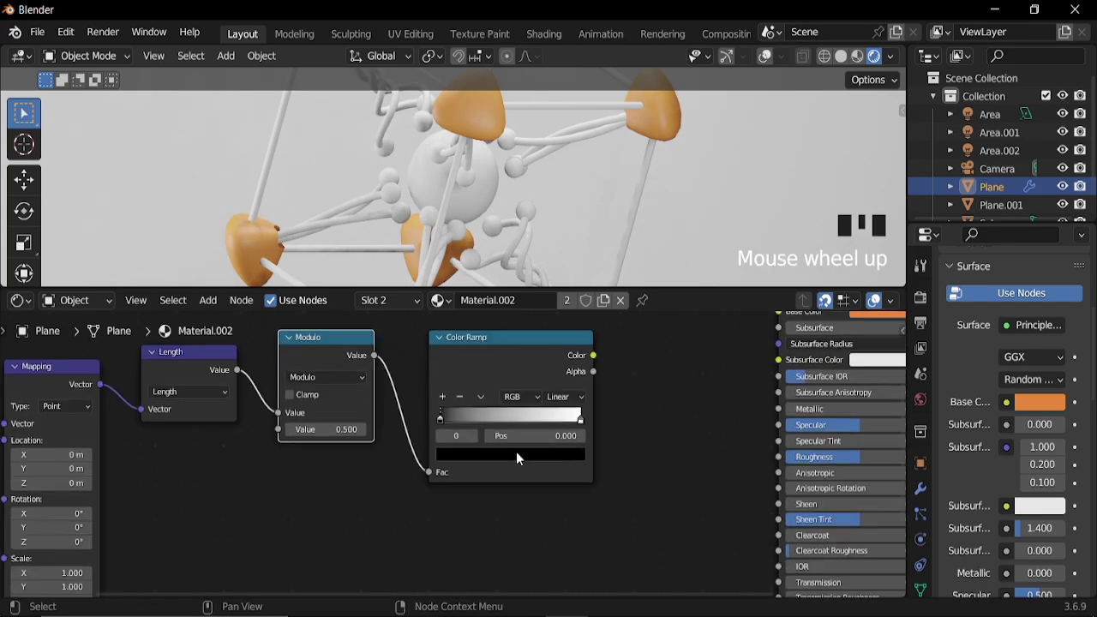
{"action": "left_click_drag", "start_coordinate": [433, 408], "coordinate": [506, 407]}
{"action": "mouse_move", "coordinate": [625, 408]}
{"action": "left_mouse_down"}
{"action": "mouse_move", "coordinate": [552, 407]}
{"action": "mouse_move", "coordinate": [622, 388]}
{"action": "left_mouse_up"}
{"action": "scroll", "coordinate": [519, 411], "scroll_direction": "down", "scroll_amount": 3}
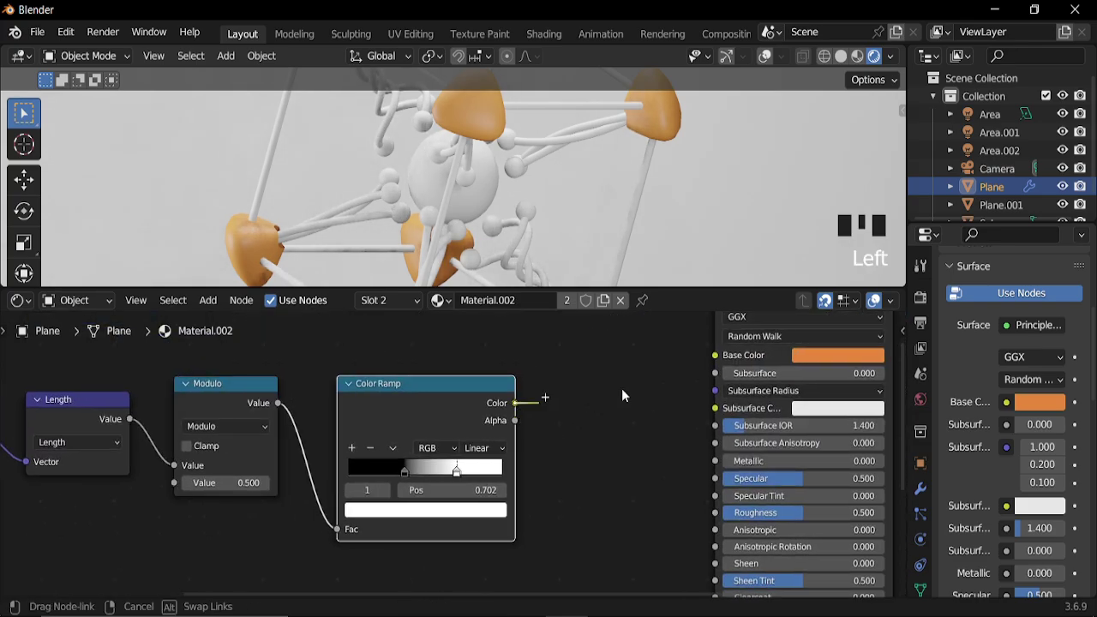
{"action": "left_click_drag", "start_coordinate": [713, 361], "coordinate": [710, 373]}
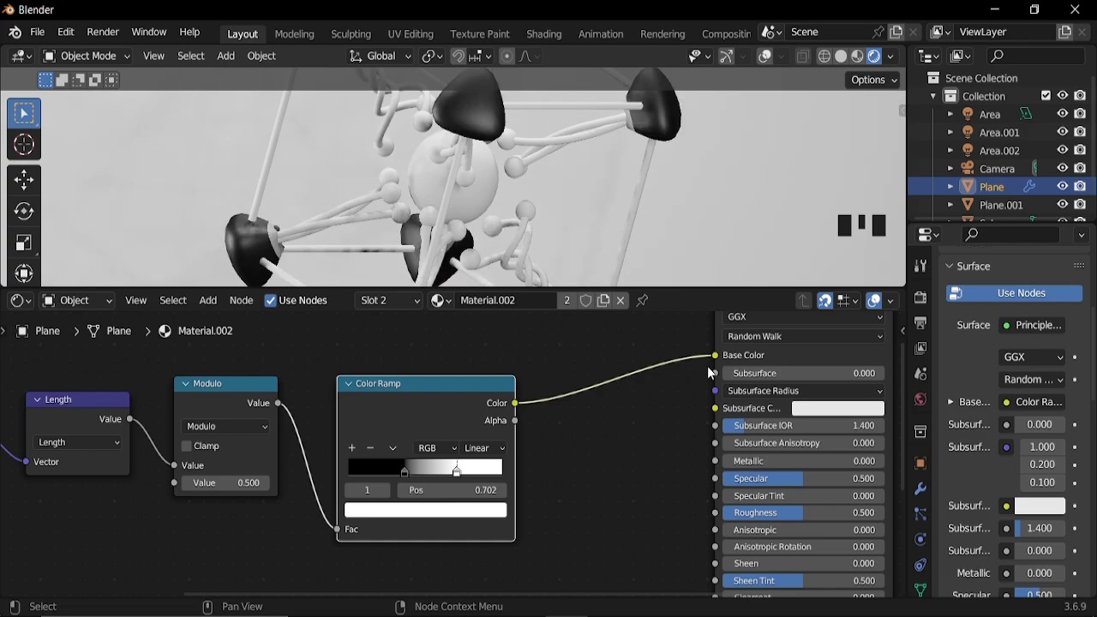
Set the Modulo node's second value to 0.860
{"action": "scroll", "coordinate": [587, 456], "scroll_direction": "up", "scroll_amount": 2}
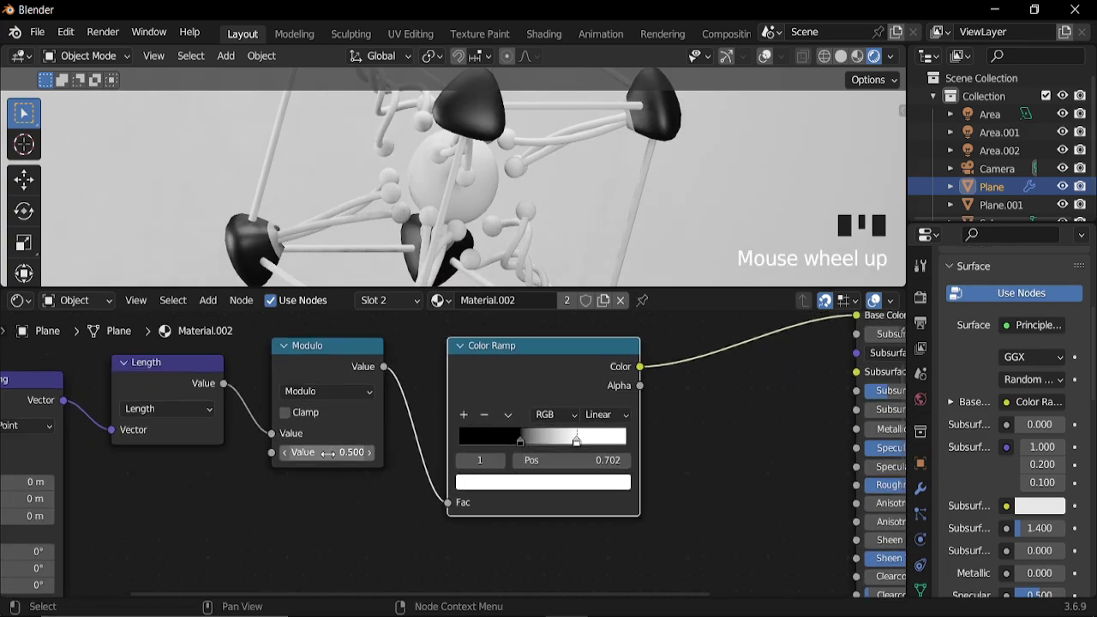
{"action": "mouse_move", "coordinate": [327, 452]}
{"action": "left_mouse_down", "text": "shift"}
{"action": "mouse_move", "coordinate": [292, 452]}
{"action": "mouse_move", "coordinate": [364, 452]}
{"action": "mouse_move", "coordinate": [346, 452]}
{"action": "left_mouse_up", "text": "shift"}
{"action": "scroll", "coordinate": [472, 222], "scroll_direction": "down", "scroll_amount": 4}
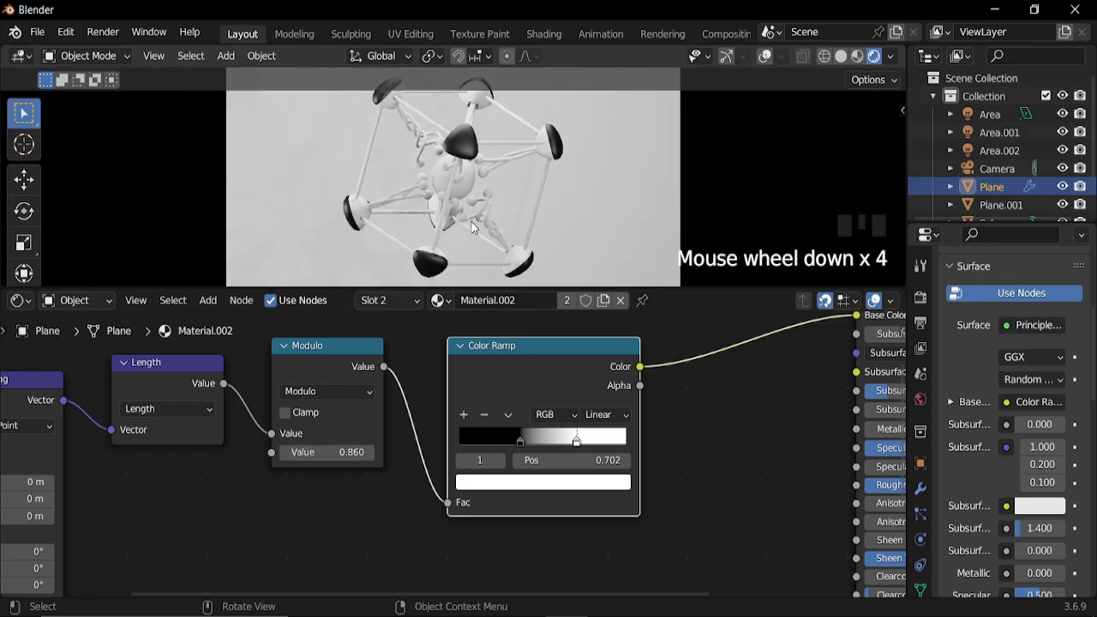
{"action": "scroll", "coordinate": [472, 223], "scroll_direction": "up", "scroll_amount": 1}
Add a Bump node below the Color Ramp and link the ramp's Color output to its Height input
{"action": "scroll", "coordinate": [649, 421], "scroll_direction": "down", "scroll_amount": 4}
{"action": "middle_click_drag", "start_coordinate": [649, 421], "coordinate": [517, 506]}
{"action": "key", "text": "shift+a"}
{"action": "left_click", "coordinate": [475, 407]}
{"action": "type", "text": "b"}
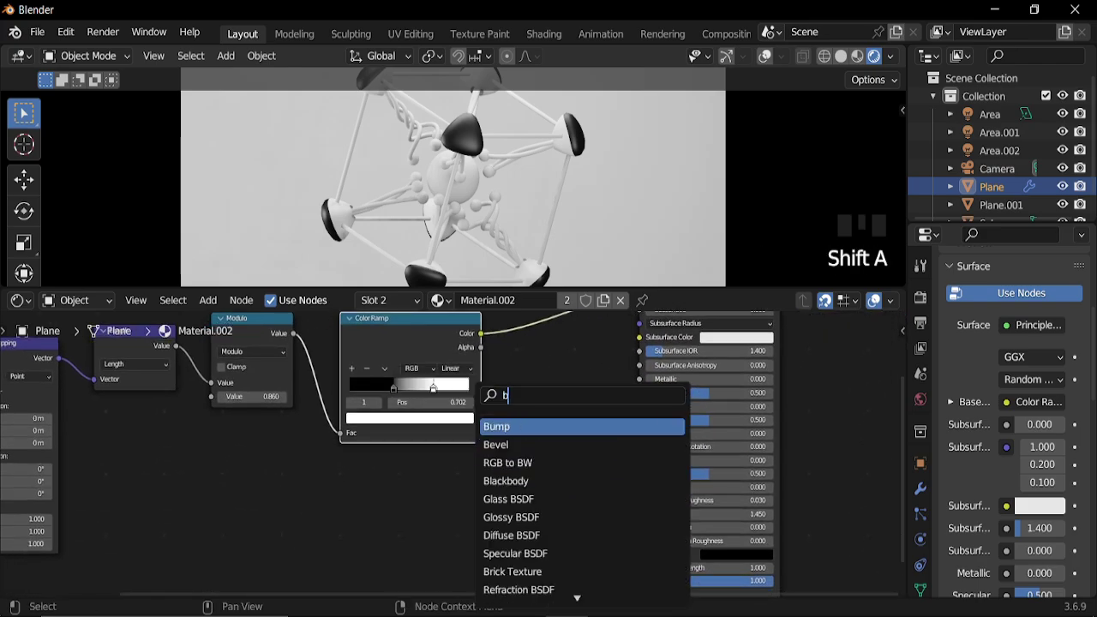
{"action": "type", "text": "um"}
{"action": "key", "text": "Return"}
{"action": "left_click", "coordinate": [501, 523]}
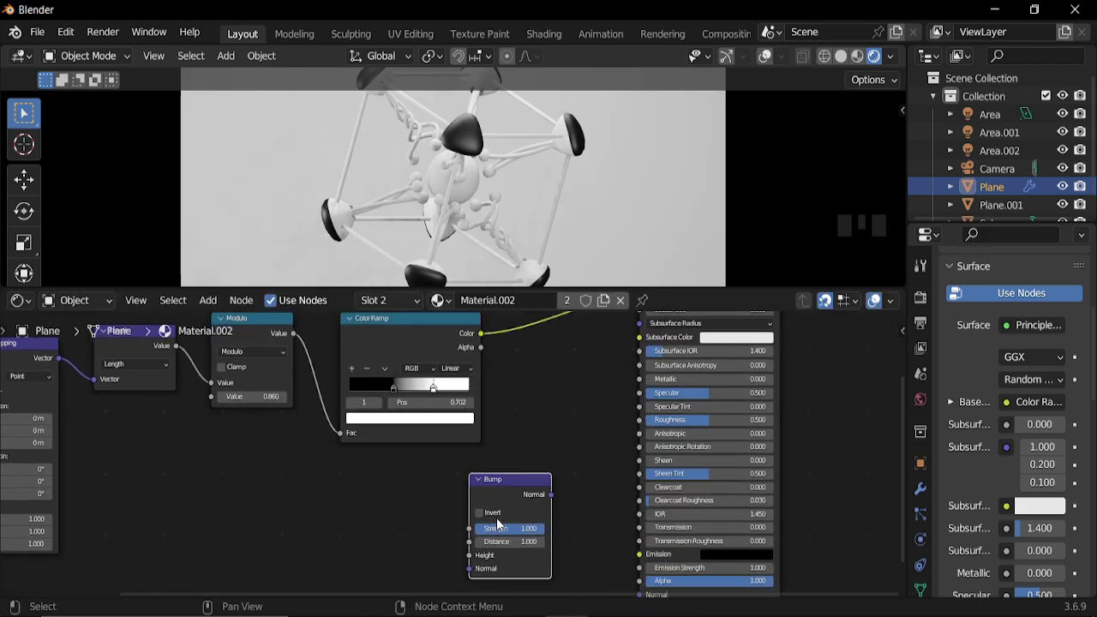
{"action": "scroll", "coordinate": [452, 460], "scroll_direction": "down", "scroll_amount": 2}
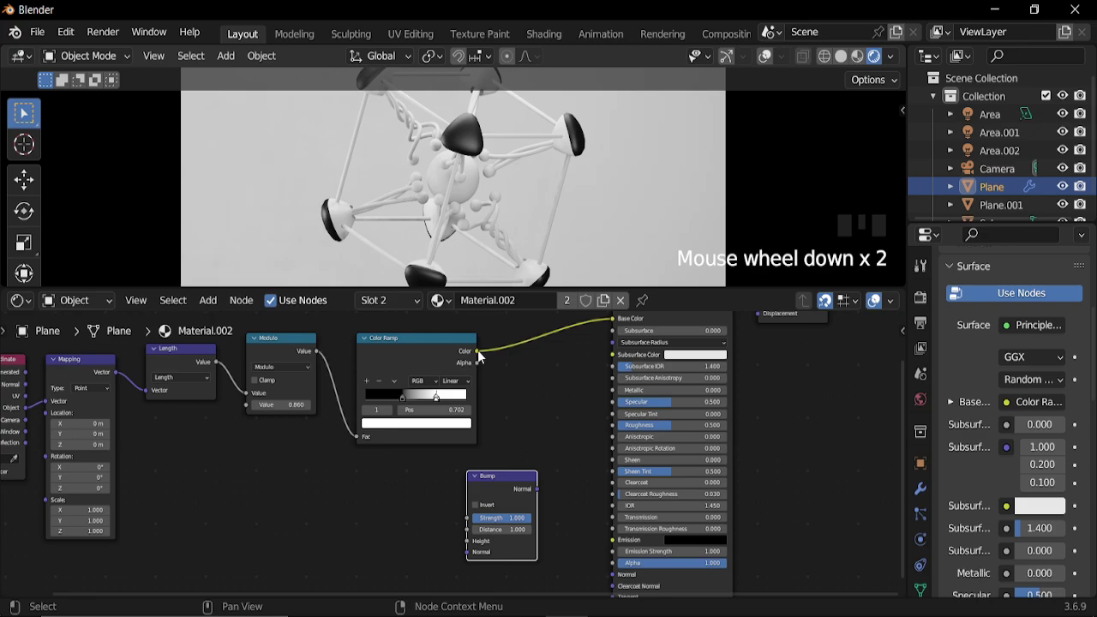
{"action": "left_click_drag", "start_coordinate": [478, 351], "coordinate": [468, 541]}
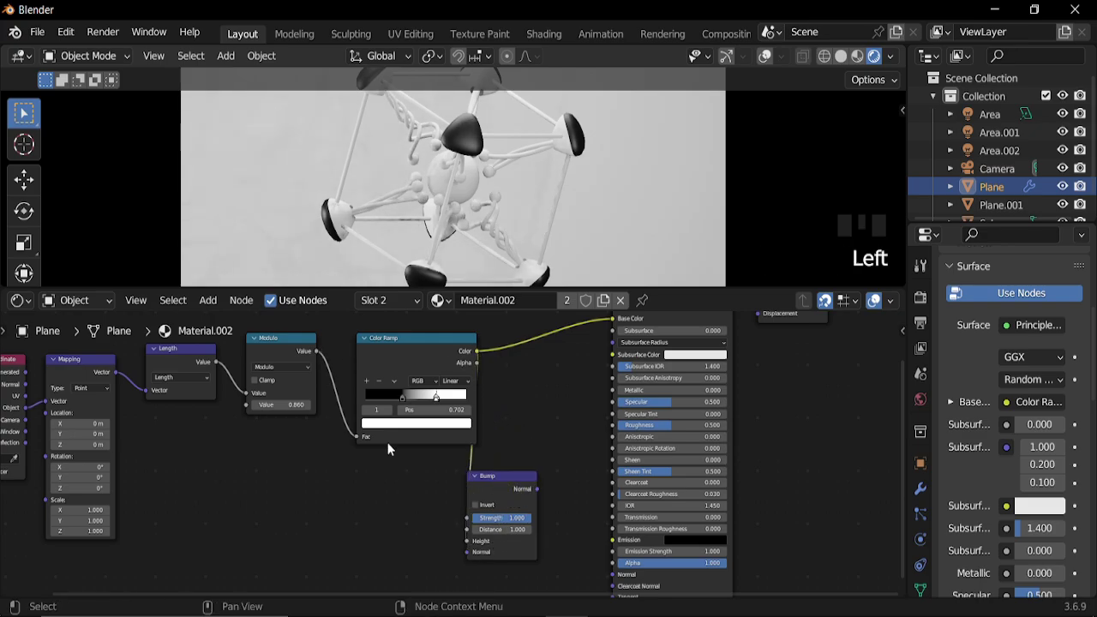
Shift the texture nodes away from the shader and link the Bump node's Normal output to the Principled BSDF's Normal input
{"action": "scroll", "coordinate": [387, 449], "scroll_direction": "down", "scroll_amount": 4}
{"action": "left_click_drag", "start_coordinate": [32, 367], "coordinate": [417, 464]}
{"action": "left_click_drag", "start_coordinate": [333, 386], "coordinate": [187, 401]}
{"action": "middle_click_drag", "start_coordinate": [448, 528], "coordinate": [319, 432]}
{"action": "scroll", "coordinate": [376, 406], "scroll_direction": "up", "scroll_amount": 2}
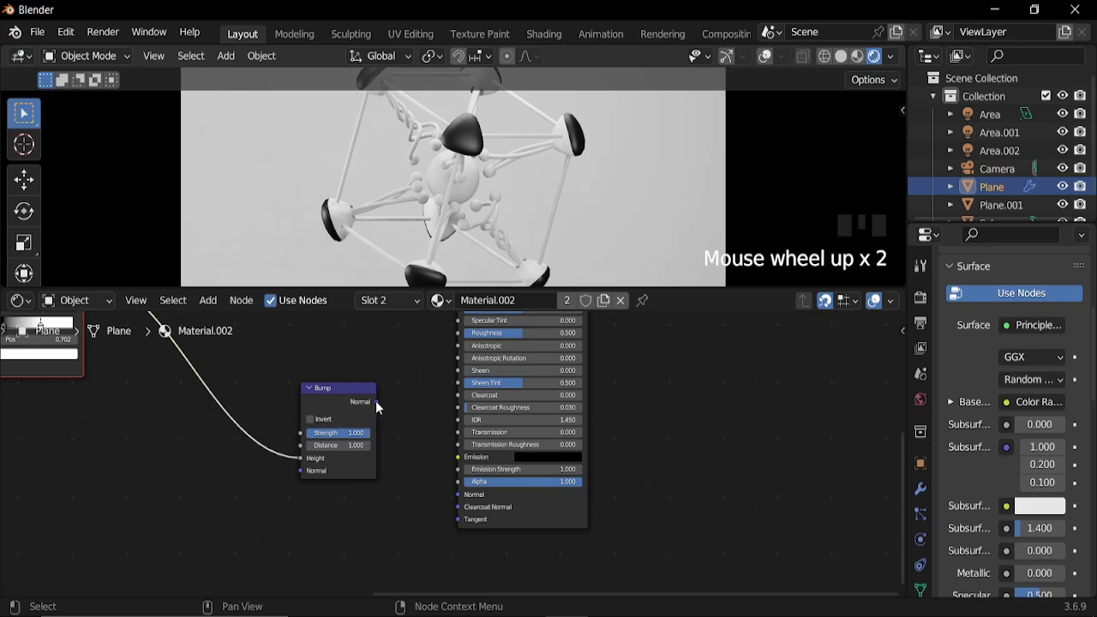
{"action": "left_click_drag", "start_coordinate": [375, 401], "coordinate": [458, 491]}
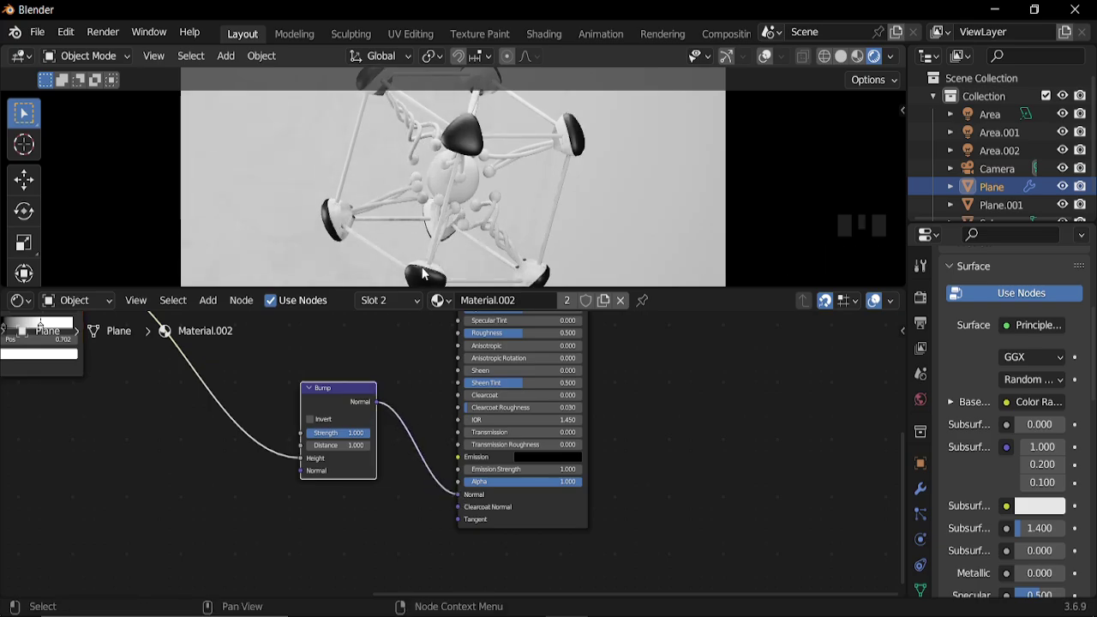
Set the Bump node's Strength to 0.600
{"action": "scroll", "coordinate": [438, 231], "scroll_direction": "up", "scroll_amount": 2}
{"action": "middle_click_drag", "start_coordinate": [332, 491], "coordinate": [471, 497]}
{"action": "scroll", "coordinate": [472, 440], "scroll_direction": "up", "scroll_amount": 2}
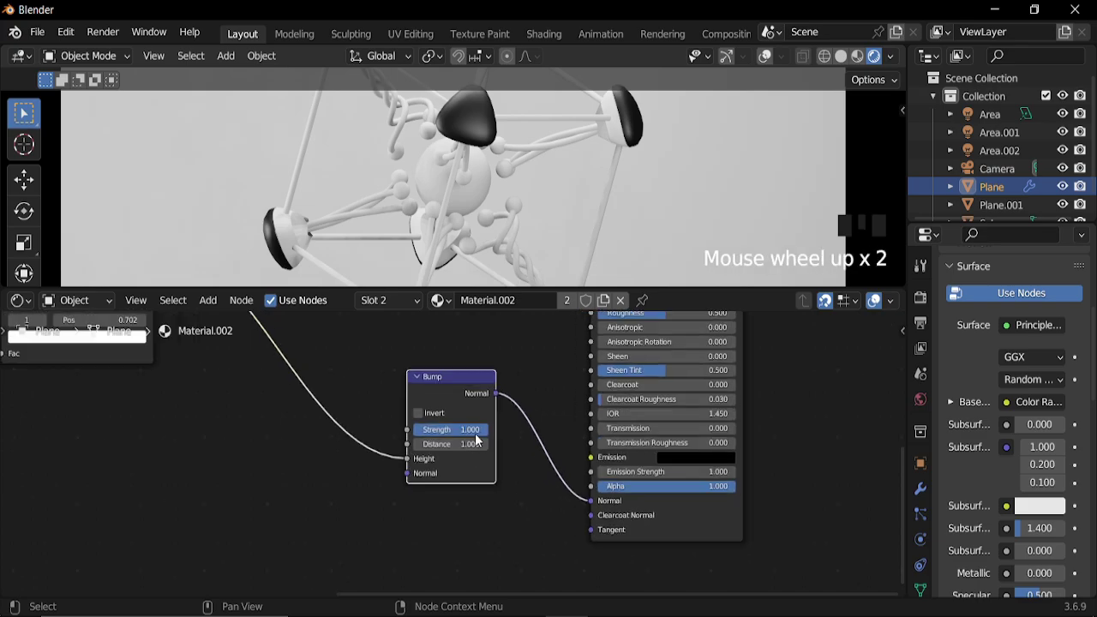
{"action": "left_click_drag", "start_coordinate": [472, 437], "coordinate": [459, 429]}
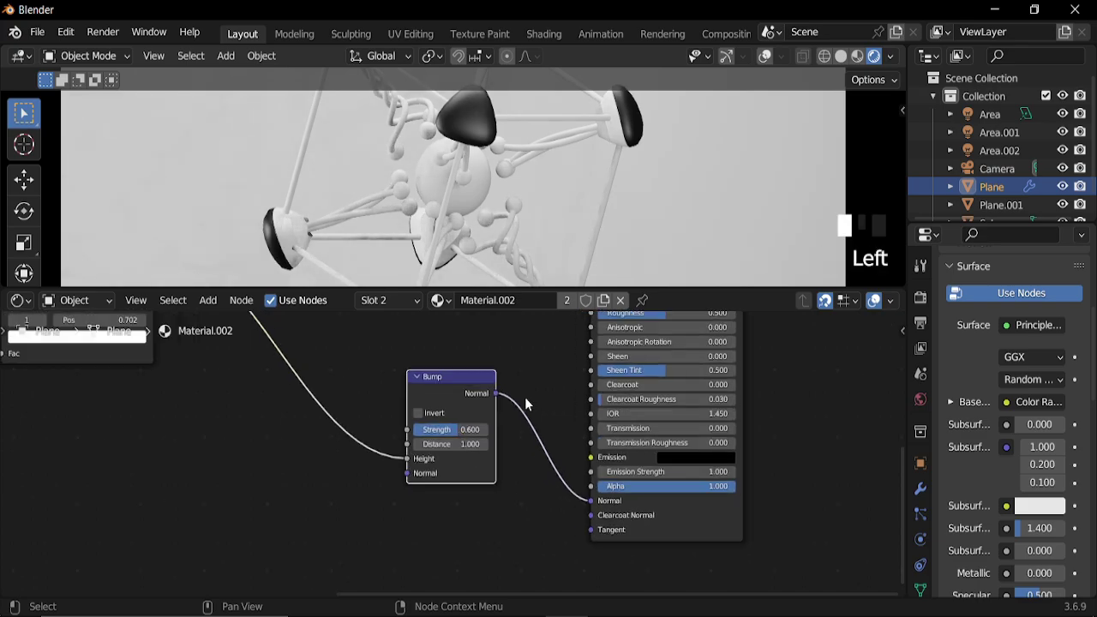
Set the Principled BSDF's Metallic value to 0.4
{"action": "scroll", "coordinate": [519, 386], "scroll_direction": "down", "scroll_amount": 3}
{"action": "middle_click_drag", "start_coordinate": [512, 368], "coordinate": [473, 497]}
{"action": "scroll", "coordinate": [570, 498], "scroll_direction": "up", "scroll_amount": 3}
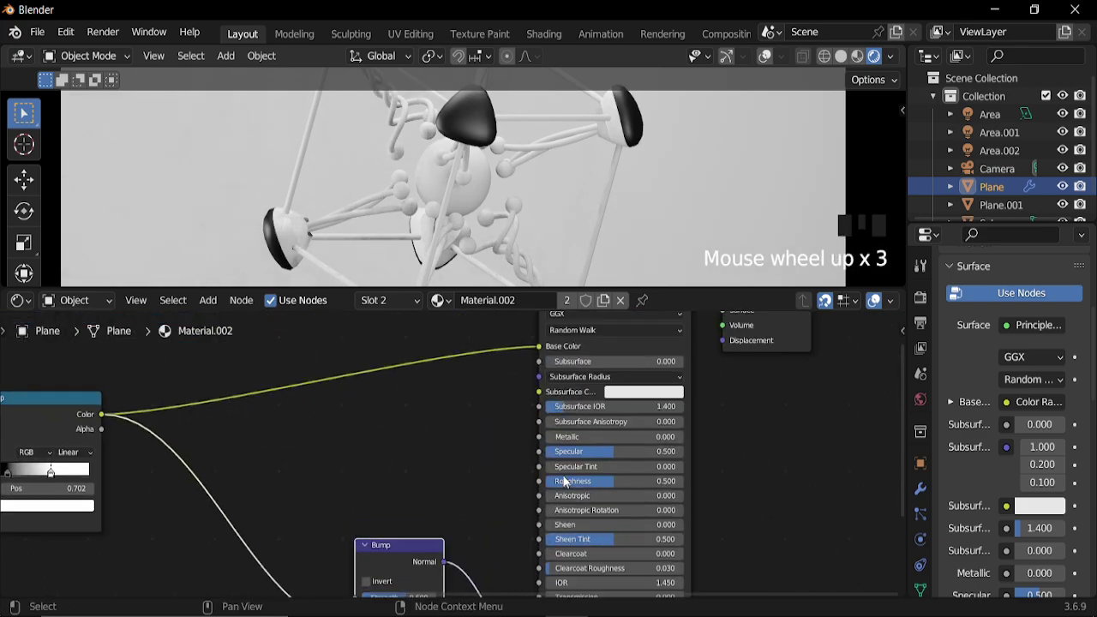
{"action": "middle_click_drag", "start_coordinate": [551, 483], "coordinate": [493, 468]}
{"action": "scroll", "coordinate": [506, 476], "scroll_direction": "up", "scroll_amount": 4}
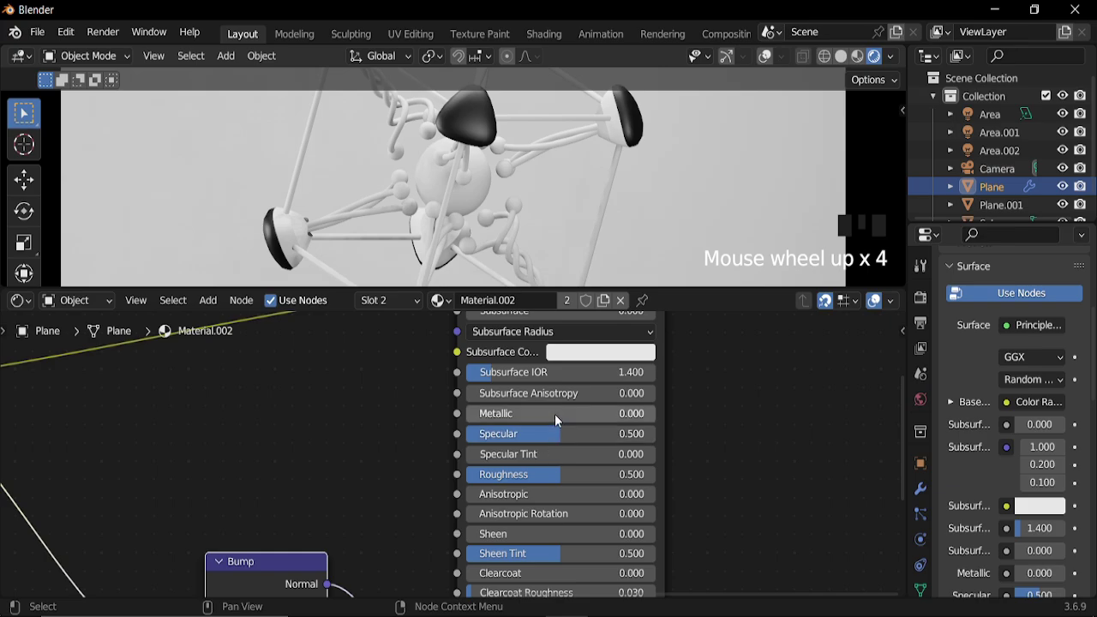
{"action": "left_click", "coordinate": [556, 413]}
{"action": "type", "text": "0.4"}
{"action": "key", "text": "Return"}
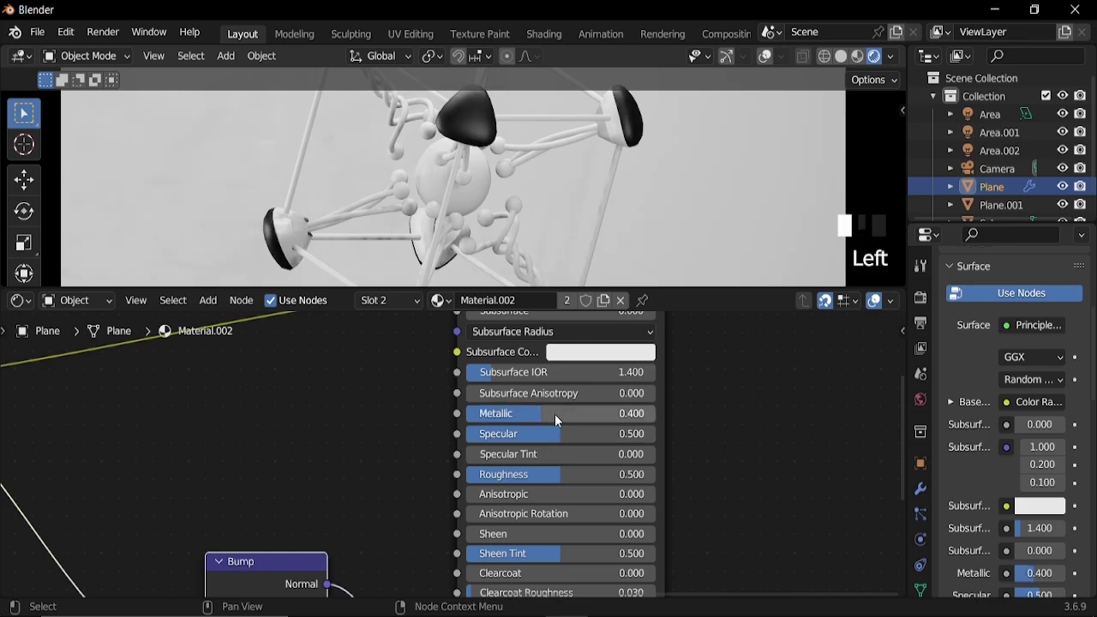
{"action": "scroll", "coordinate": [519, 217], "scroll_direction": "down", "scroll_amount": 5}
{"action": "scroll", "coordinate": [517, 221], "scroll_direction": "up", "scroll_amount": 3}
{"action": "scroll", "coordinate": [517, 225], "scroll_direction": "up", "scroll_amount": 1}
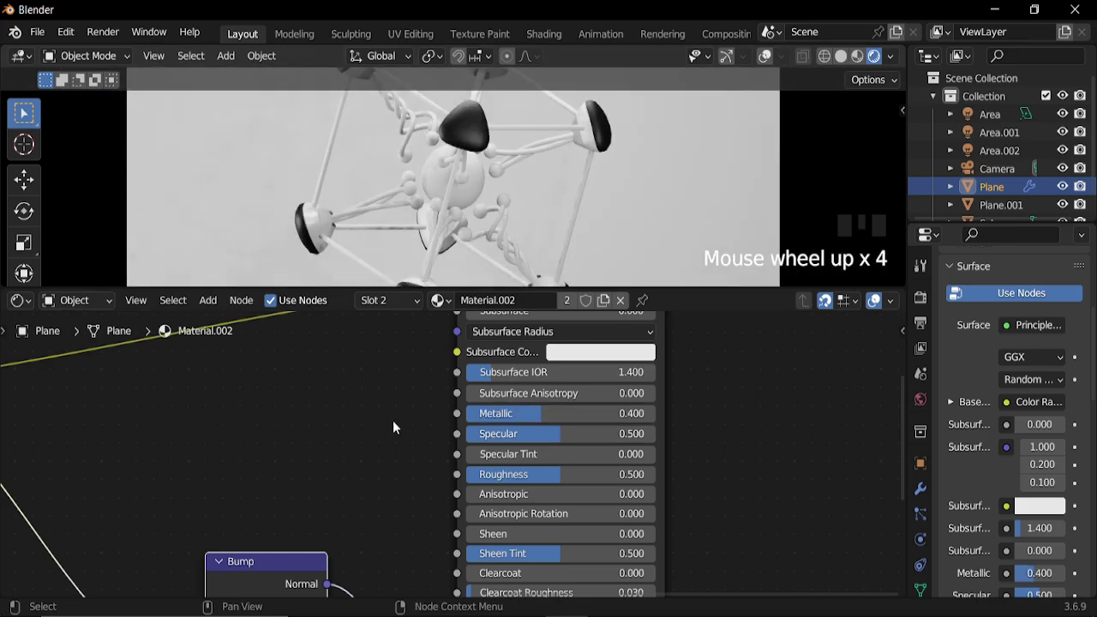
Try driving the Principled BSDF's Roughness input with the Color Ramp's Color output, and cut that link again
{"action": "scroll", "coordinate": [367, 479], "scroll_direction": "down", "scroll_amount": 4}
{"action": "middle_click_drag", "start_coordinate": [367, 479], "coordinate": [472, 457]}
{"action": "scroll", "coordinate": [502, 460], "scroll_direction": "up", "scroll_amount": 3}
{"action": "scroll", "coordinate": [275, 460], "scroll_direction": "down", "scroll_amount": 5}
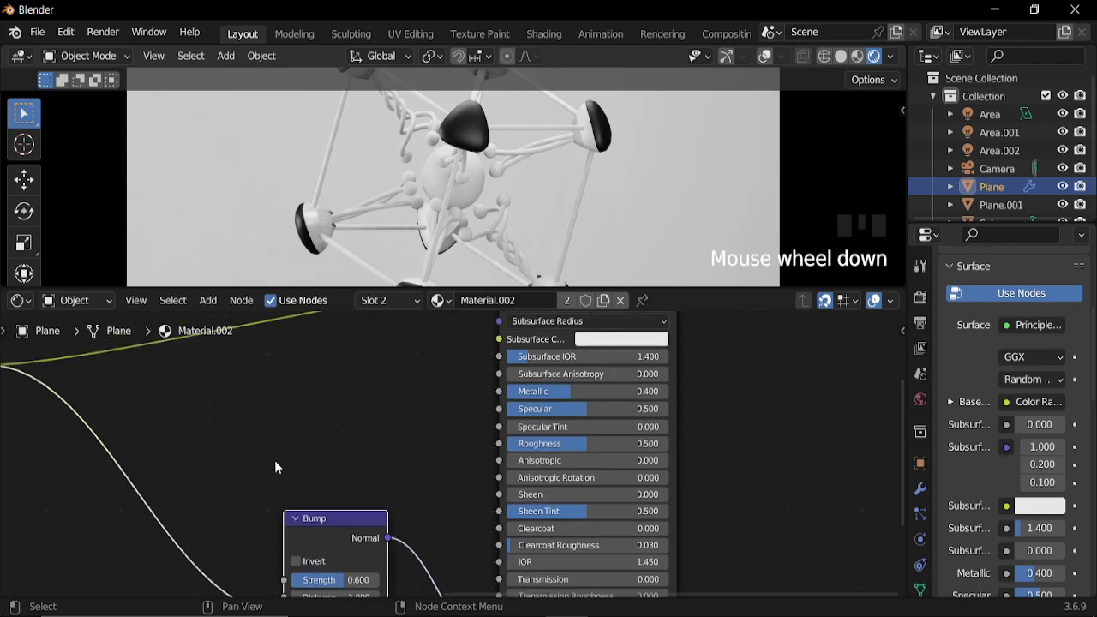
{"action": "middle_click_drag", "start_coordinate": [192, 414], "coordinate": [252, 418]}
{"action": "left_click_drag", "start_coordinate": [219, 397], "coordinate": [591, 456]}
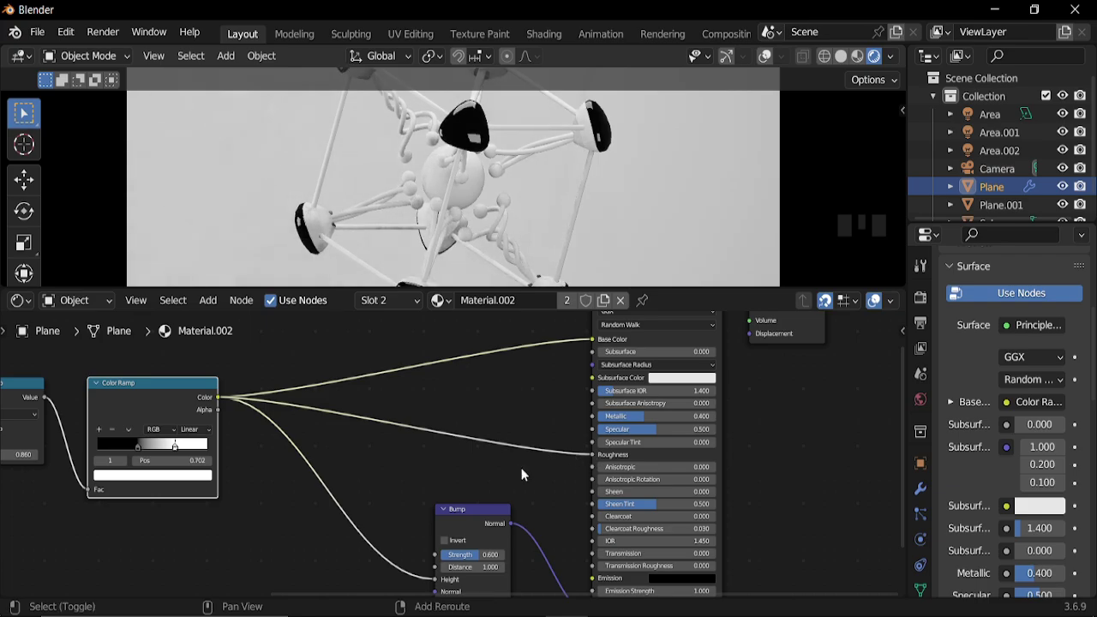
{"action": "right_click_drag", "start_coordinate": [544, 486], "coordinate": [551, 489], "text": "ctrl"}
{"action": "middle_click_drag", "start_coordinate": [551, 489], "coordinate": [481, 477]}
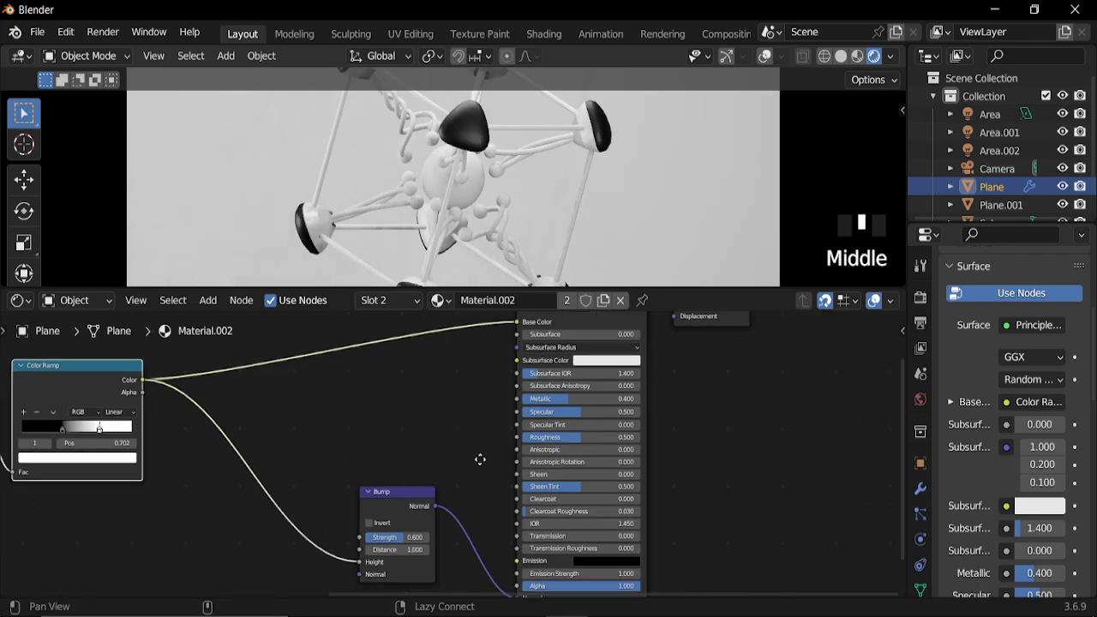
Set the Principled BSDF's Roughness to 0.4 and briefly play the animation to check the caps
{"action": "scroll", "coordinate": [557, 456], "scroll_direction": "up", "scroll_amount": 3}
{"action": "left_click", "coordinate": [599, 433]}
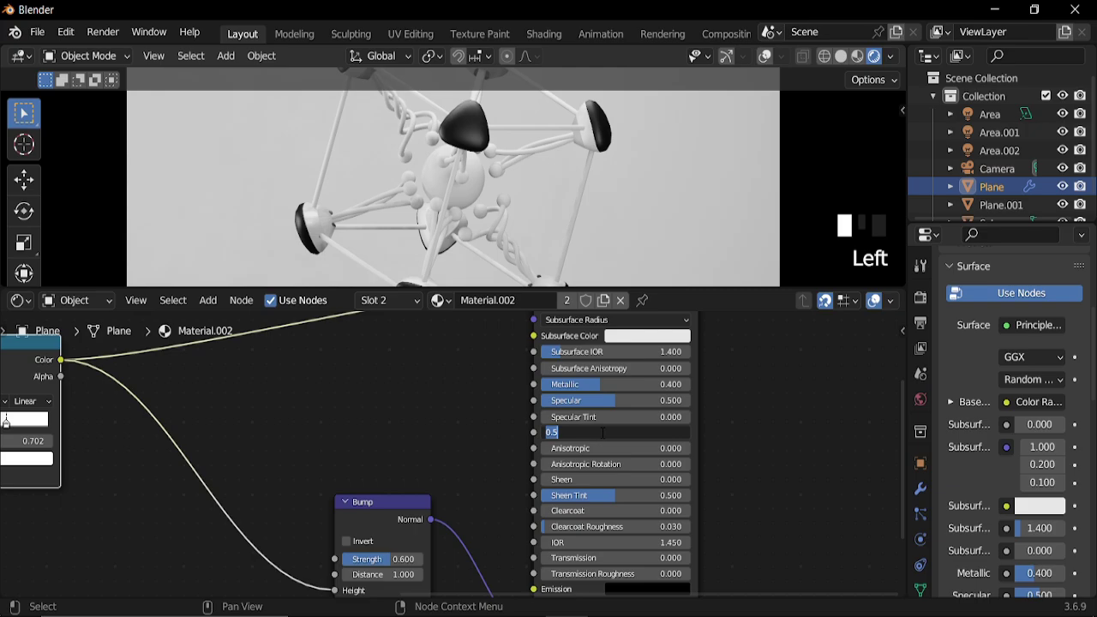
{"action": "key", "text": "Return"}
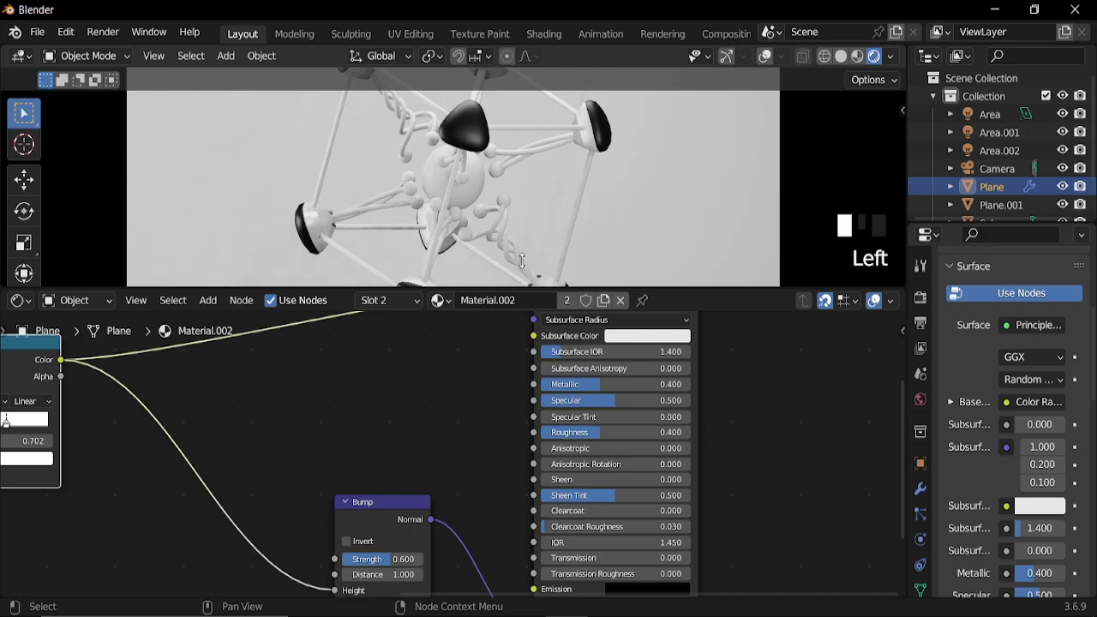
{"action": "scroll", "coordinate": [491, 217], "scroll_direction": "down", "scroll_amount": 5}
{"action": "scroll", "coordinate": [491, 217], "scroll_direction": "up", "scroll_amount": 3}
{"action": "key", "text": "space"}
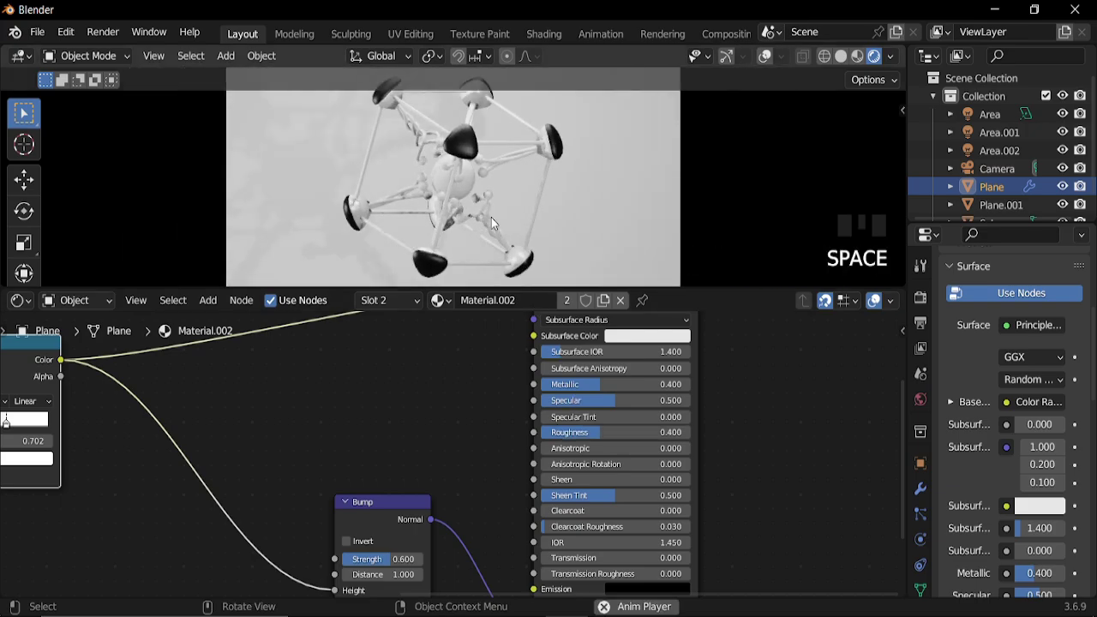
{"action": "key", "text": "space"}
Switch the material in Slot 2 from Material.002 to the one named Material
{"action": "left_click", "coordinate": [446, 301]}
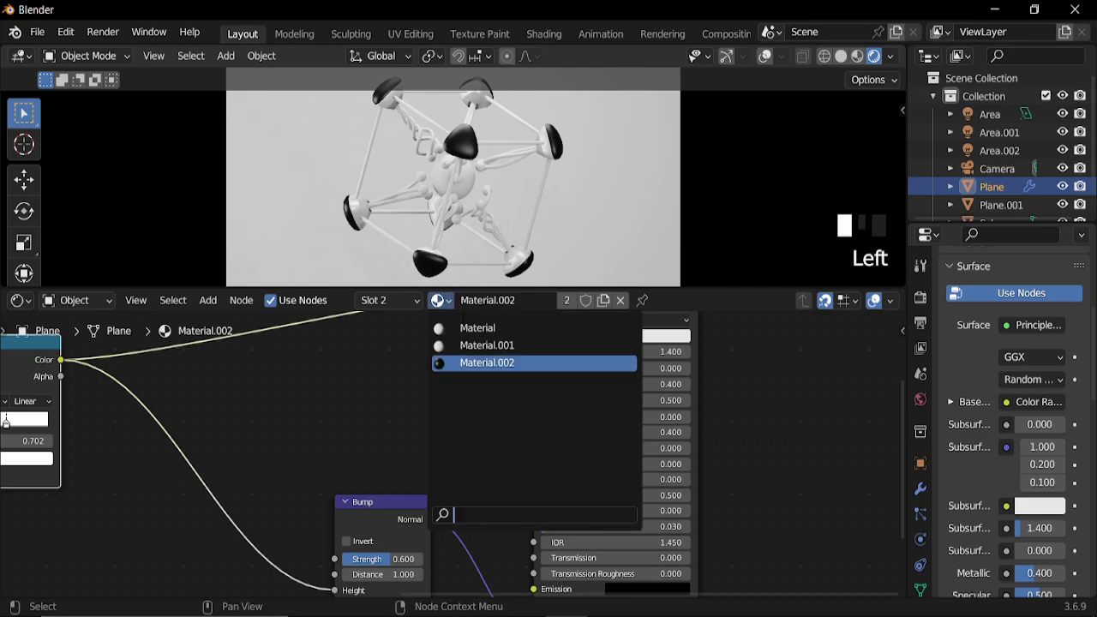
{"action": "left_click", "coordinate": [453, 322]}
{"action": "scroll", "coordinate": [438, 399], "scroll_direction": "down", "scroll_amount": 6}
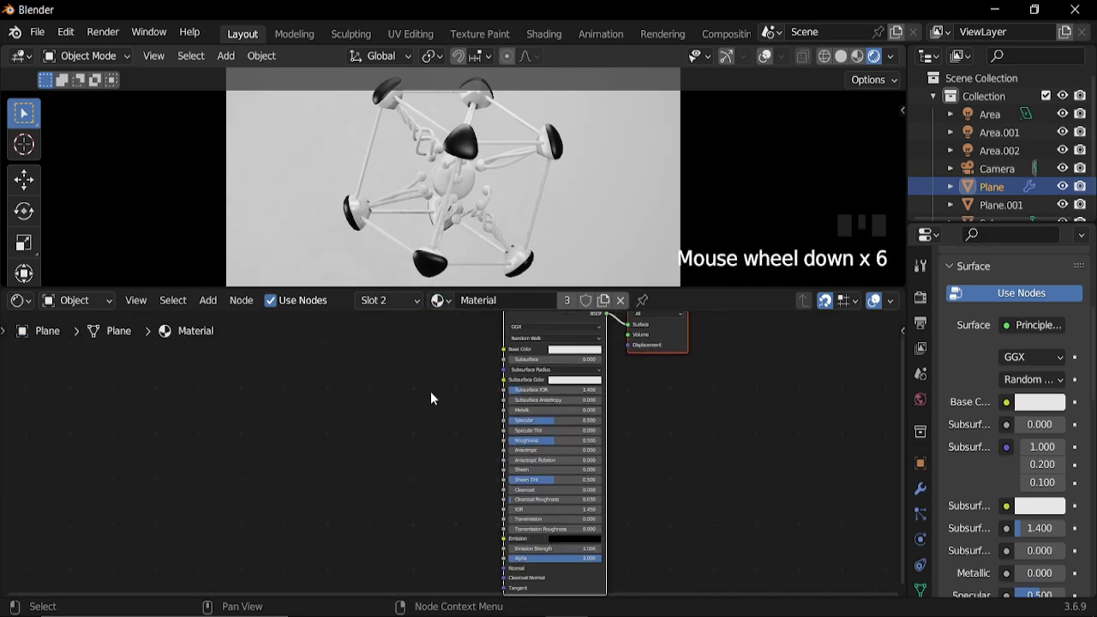
{"action": "middle_click_drag", "start_coordinate": [431, 397], "coordinate": [405, 444]}
{"action": "scroll", "coordinate": [370, 455], "scroll_direction": "up", "scroll_amount": 3}
Add an Ambient Occlusion node in the empty area before the Principled BSDF
{"action": "key", "text": "shift+a"}
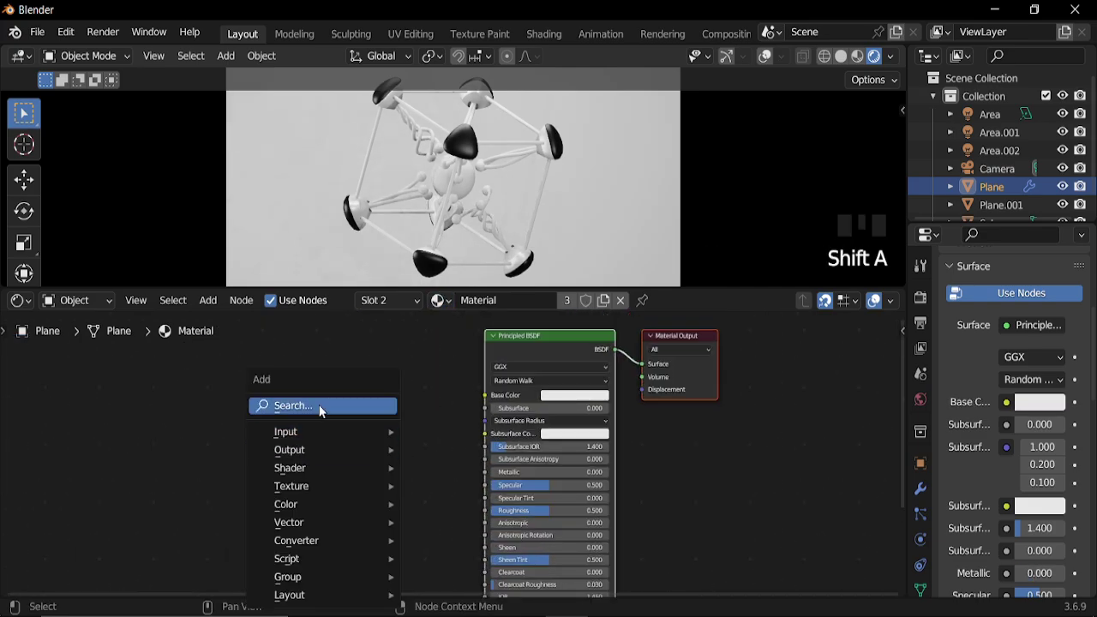
{"action": "left_click", "coordinate": [377, 406]}
{"action": "type", "text": "am"}
{"action": "key", "text": "Return"}
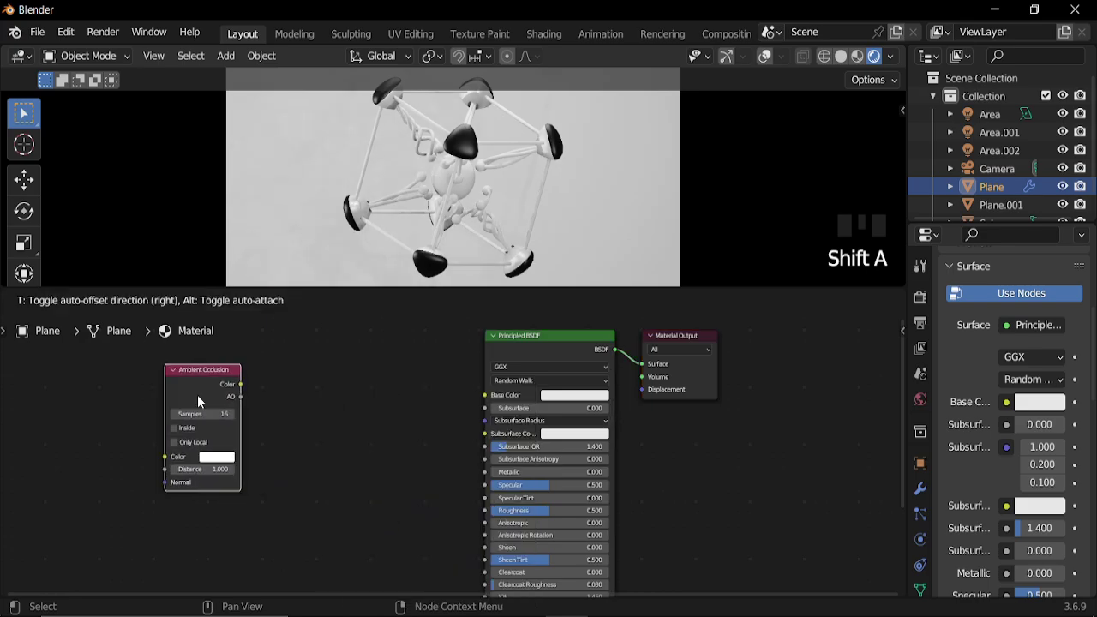
{"action": "left_click", "coordinate": [197, 395]}
Add a Color Ramp, feed the Ambient Occlusion Color into its Fac, and link its Color output to the shader's Base Color
{"action": "key", "text": "shift+a"}
{"action": "left_click", "coordinate": [293, 405]}
{"action": "type", "text": "col"}
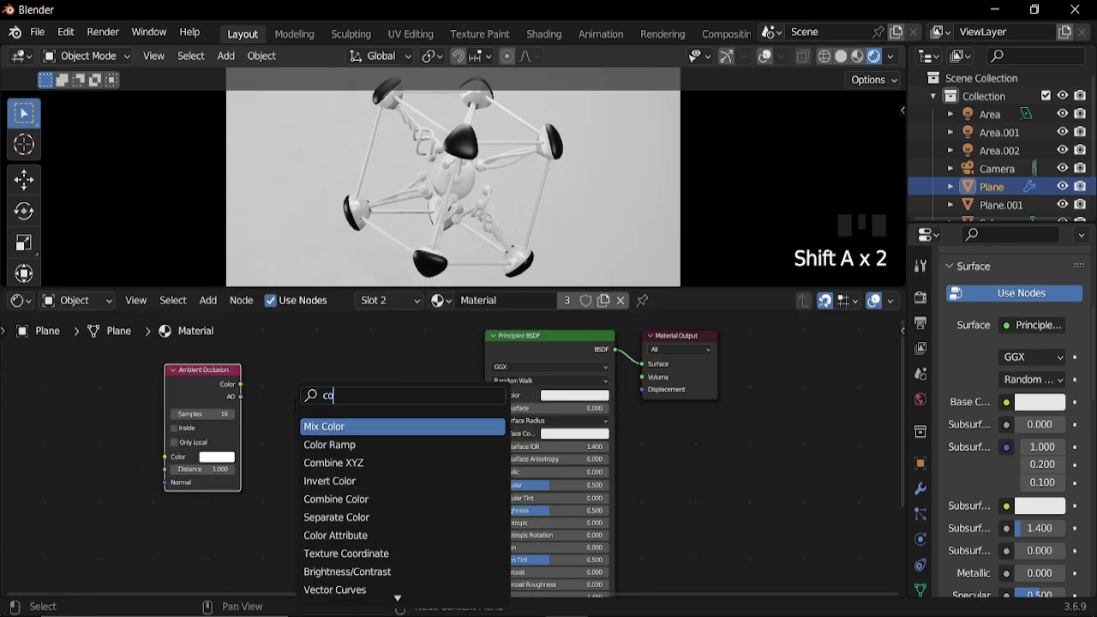
{"action": "key", "text": "Down"}
{"action": "key", "text": "Return"}
{"action": "left_click", "coordinate": [316, 373]}
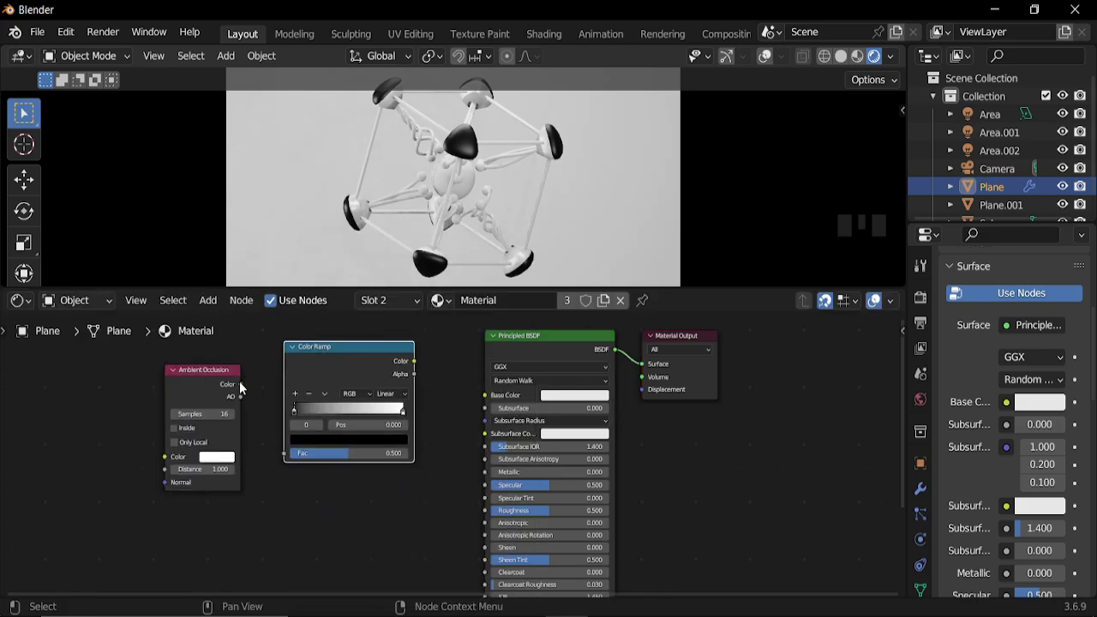
{"action": "left_click_drag", "start_coordinate": [241, 384], "coordinate": [286, 453]}
{"action": "left_click_drag", "start_coordinate": [414, 361], "coordinate": [491, 395]}
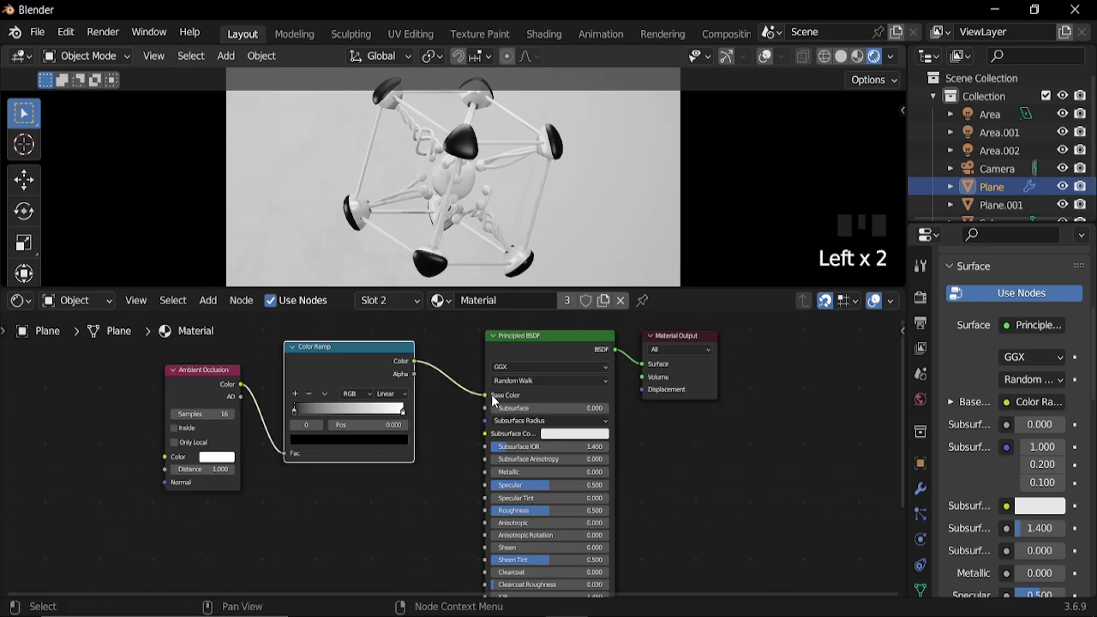
Recolor the Color Ramp's white stop to a dark red with hue 0.017 and saturation 0.951, and preview the animation
{"action": "scroll", "coordinate": [400, 427], "scroll_direction": "up", "scroll_amount": 5}
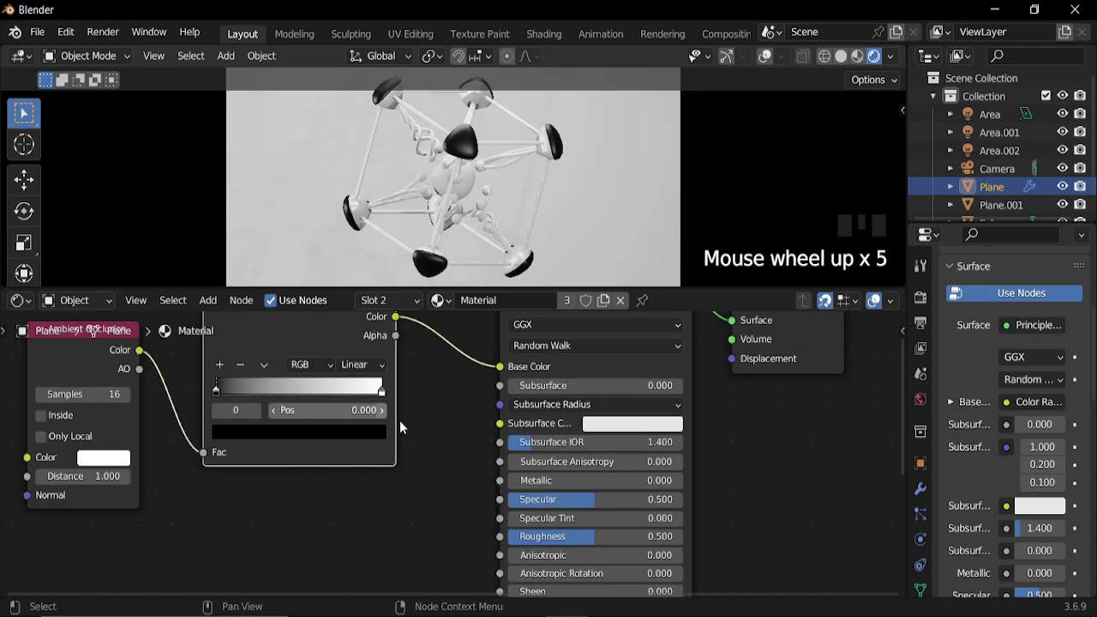
{"action": "left_click", "coordinate": [370, 393]}
{"action": "left_click", "coordinate": [353, 432]}
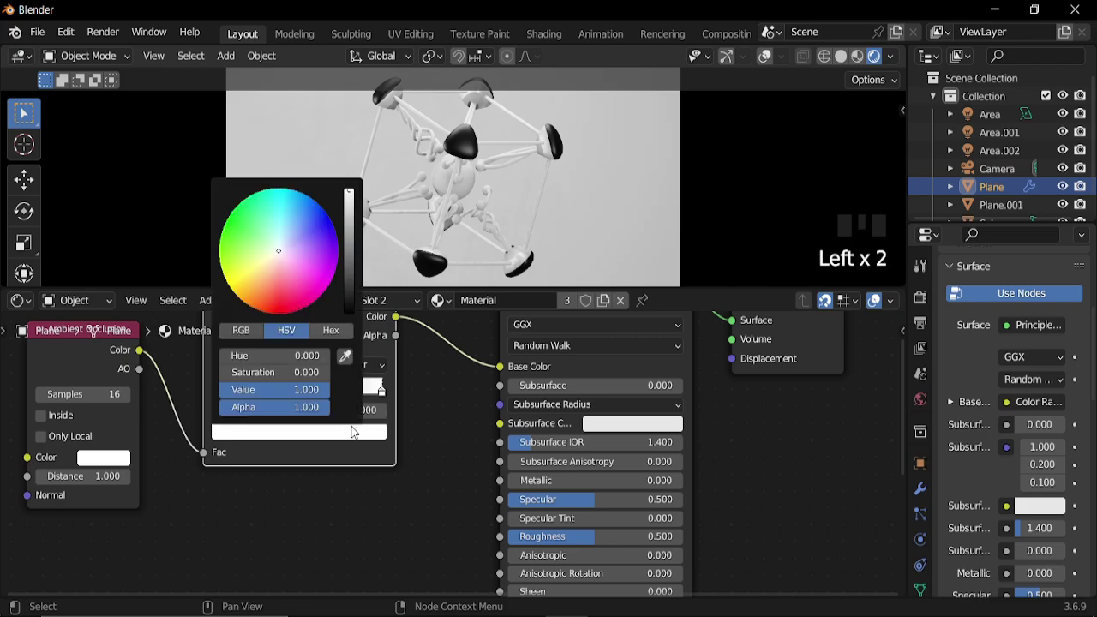
{"action": "left_click", "coordinate": [262, 306]}
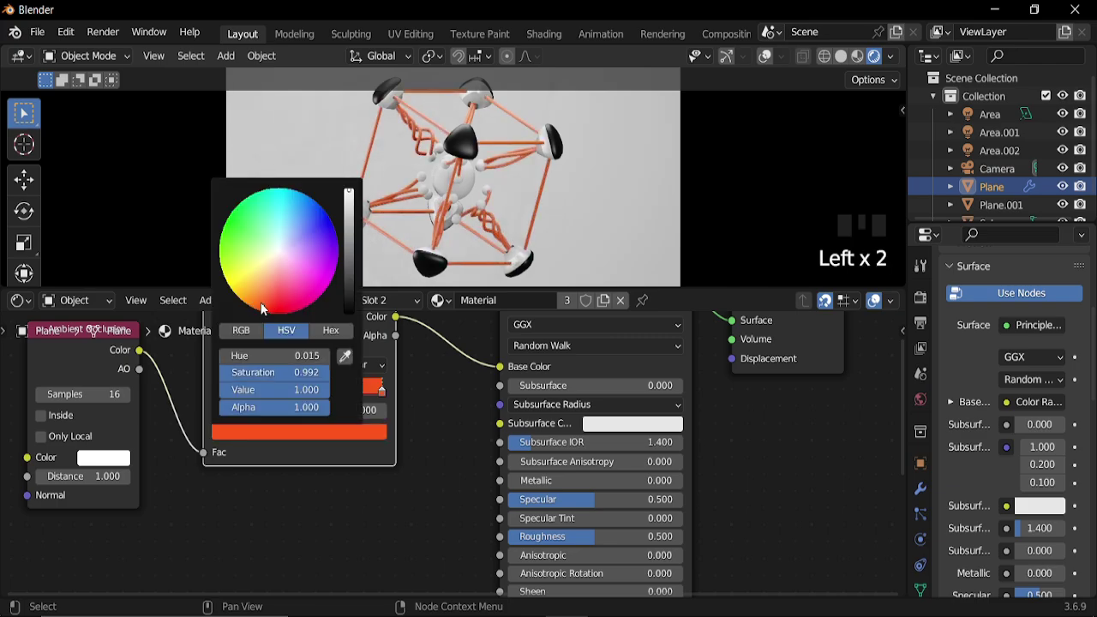
{"action": "middle_click_drag", "start_coordinate": [519, 315], "coordinate": [309, 450]}
{"action": "scroll", "coordinate": [360, 420], "scroll_direction": "up", "scroll_amount": 4}
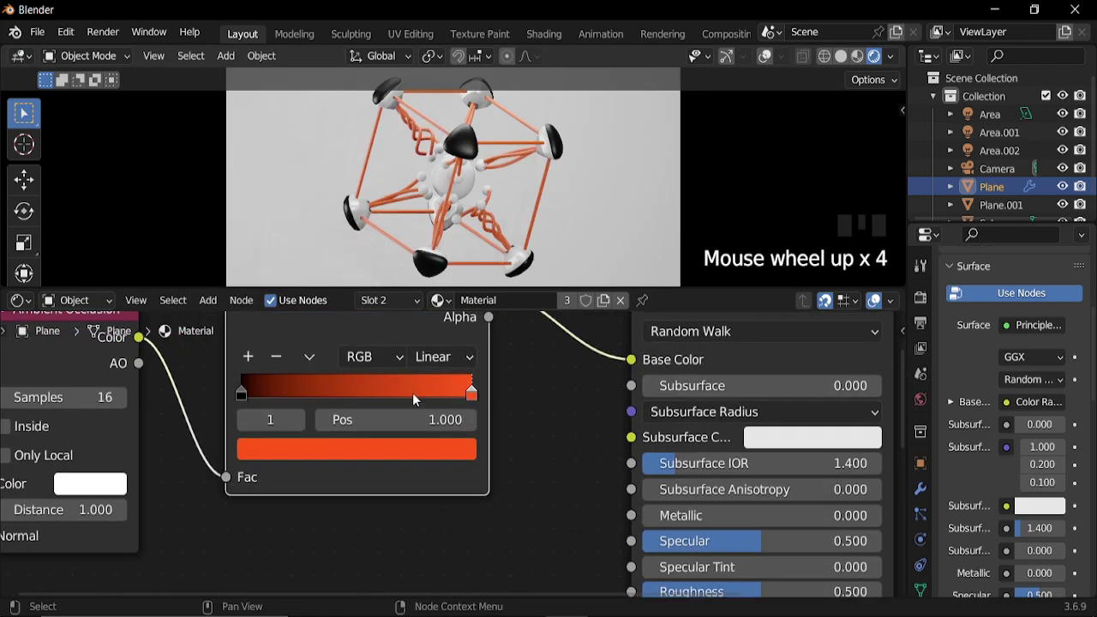
{"action": "left_click", "coordinate": [416, 452]}
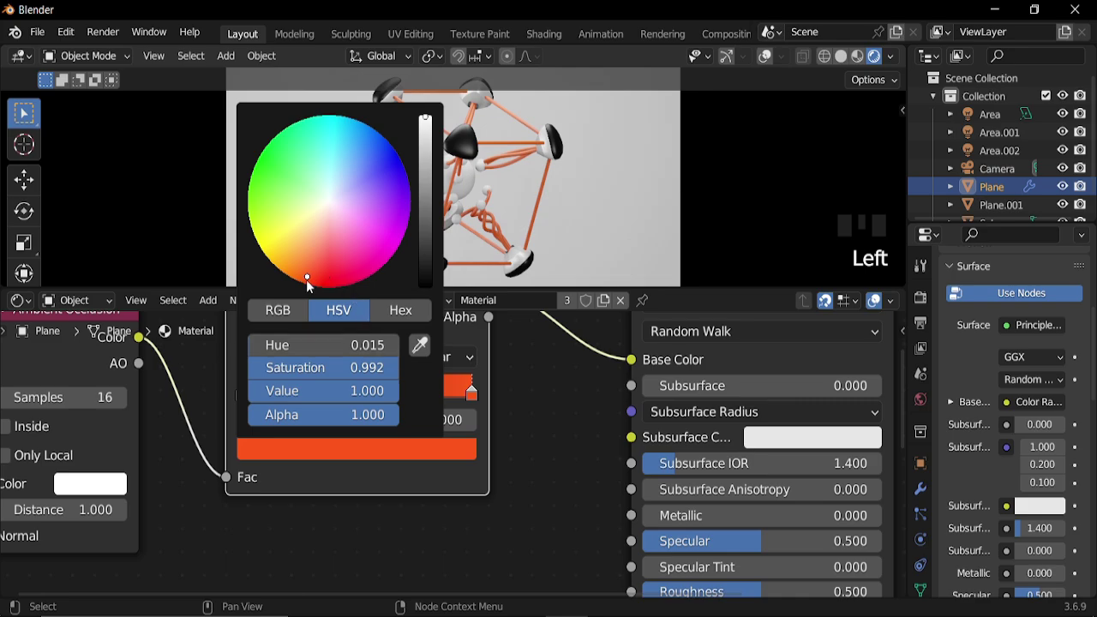
{"action": "left_click_drag", "start_coordinate": [307, 277], "coordinate": [314, 264]}
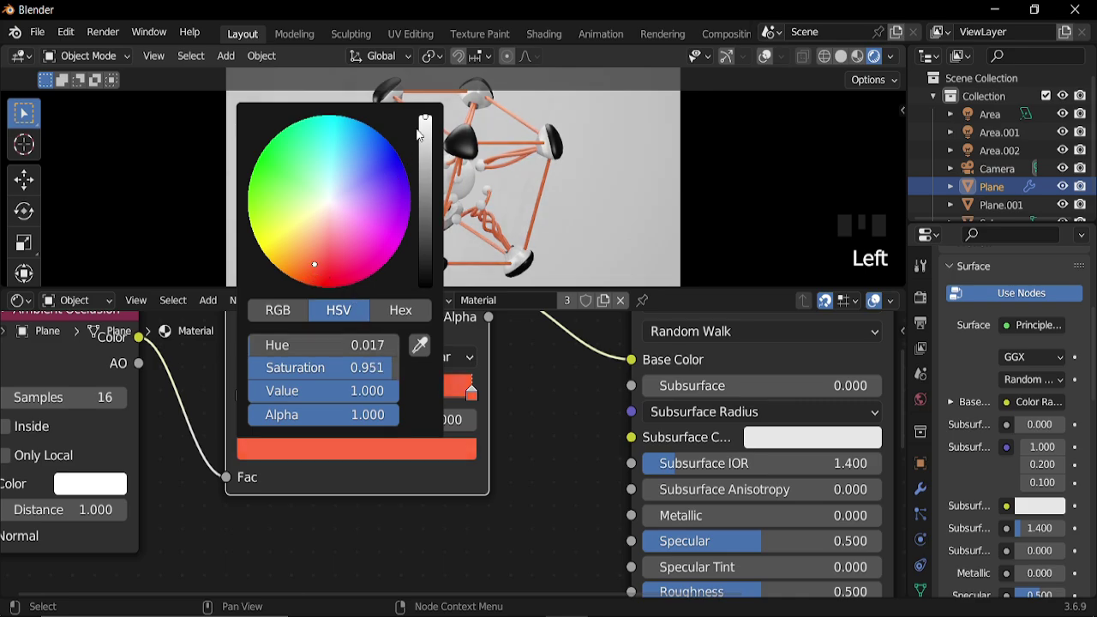
{"action": "scroll", "coordinate": [448, 210], "scroll_direction": "down", "scroll_amount": 4}
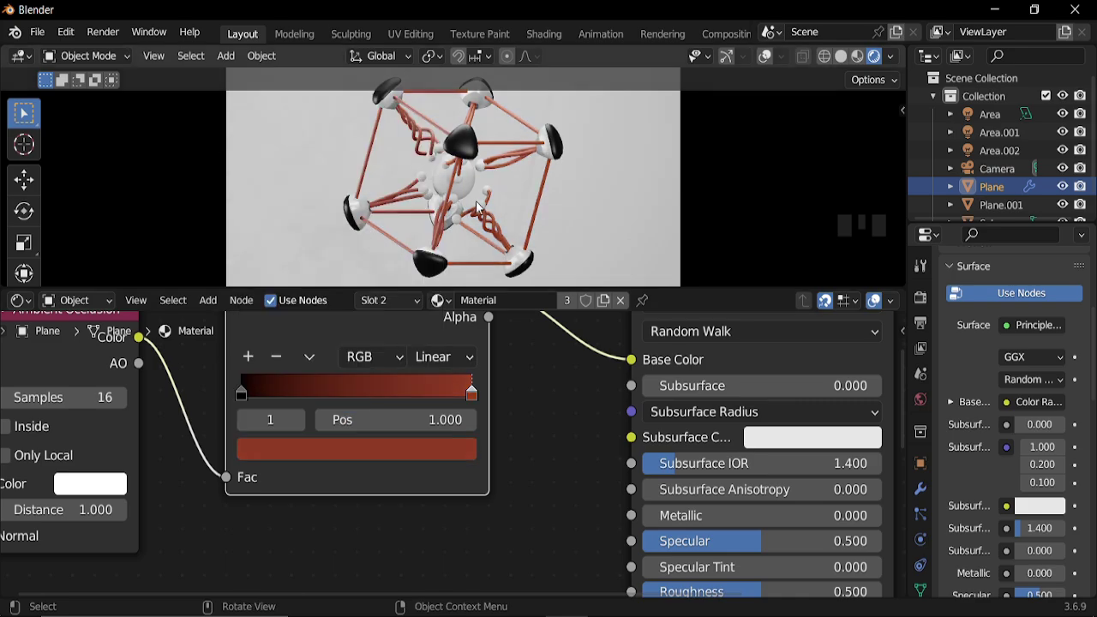
{"action": "scroll", "coordinate": [463, 217], "scroll_direction": "up", "scroll_amount": 2}
{"action": "key", "text": "space"}
{"action": "key", "text": "space"}
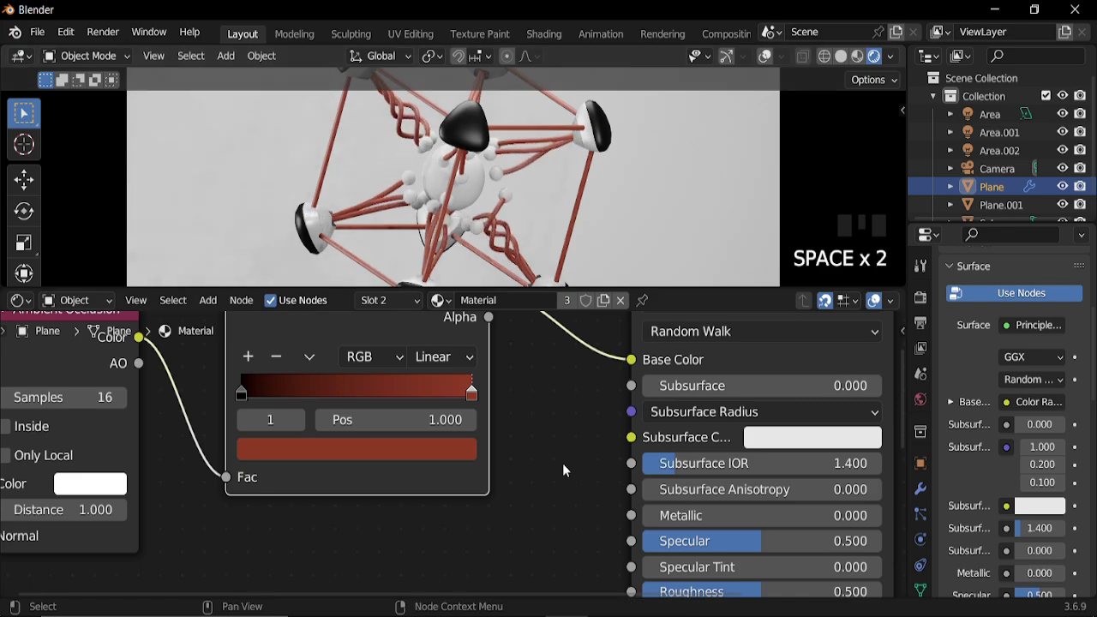
Set the red material's Metallic value to 0.2 in the Principled BSDF
{"action": "scroll", "coordinate": [573, 465], "scroll_direction": "down", "scroll_amount": 3}
{"action": "middle_click_drag", "start_coordinate": [582, 466], "coordinate": [477, 433]}
{"action": "scroll", "coordinate": [476, 435], "scroll_direction": "up", "scroll_amount": 2}
{"action": "double_click", "coordinate": [560, 457]}
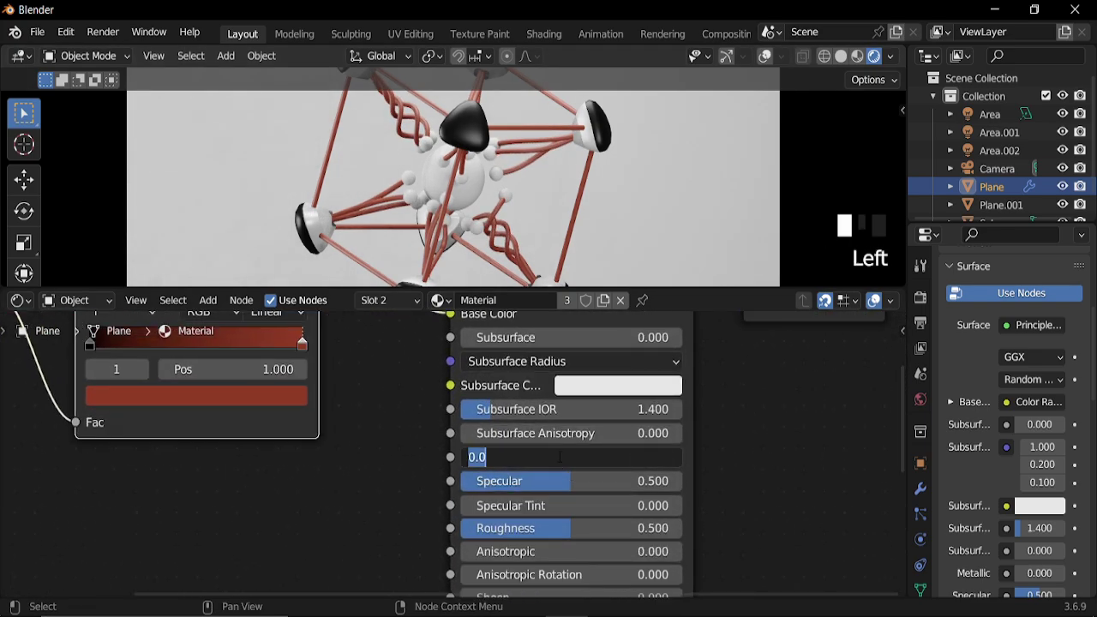
{"action": "type", "text": "0.2"}
{"action": "key", "text": "Return"}
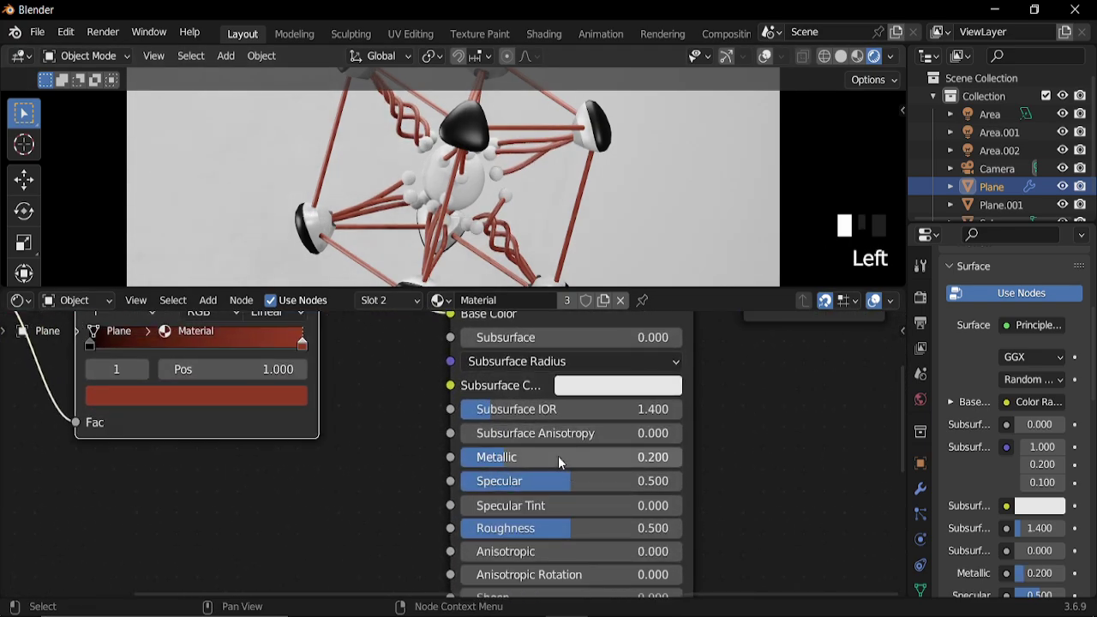
Set the red material's Roughness to 0.4 and play the animation to check the look
{"action": "middle_click_drag", "start_coordinate": [574, 522], "coordinate": [564, 458]}
{"action": "double_click", "coordinate": [560, 467]}
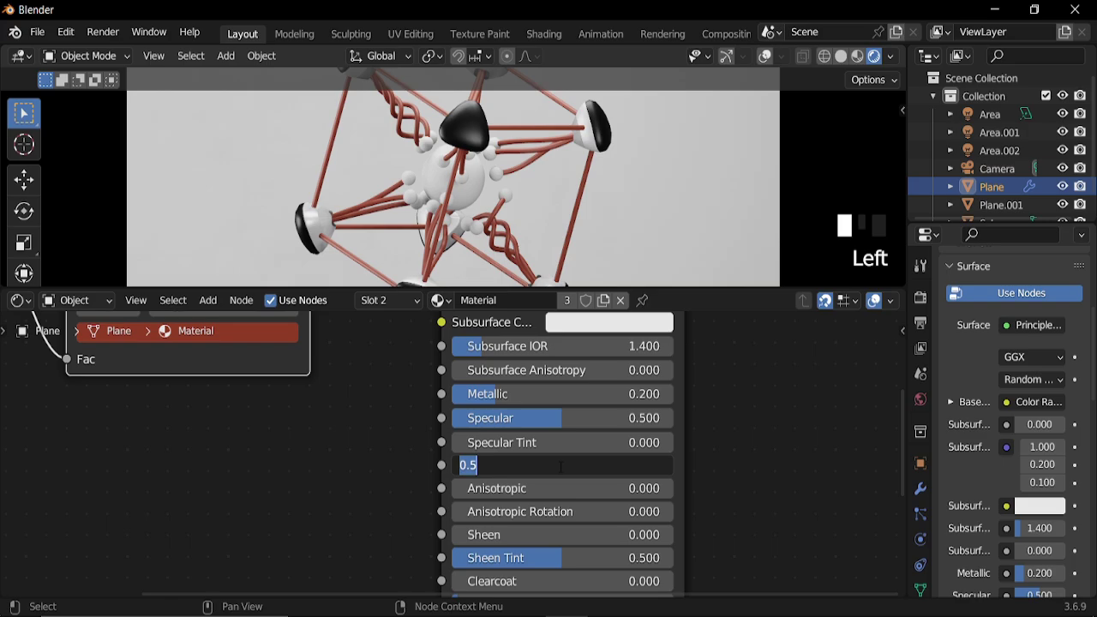
{"action": "key", "text": "Return"}
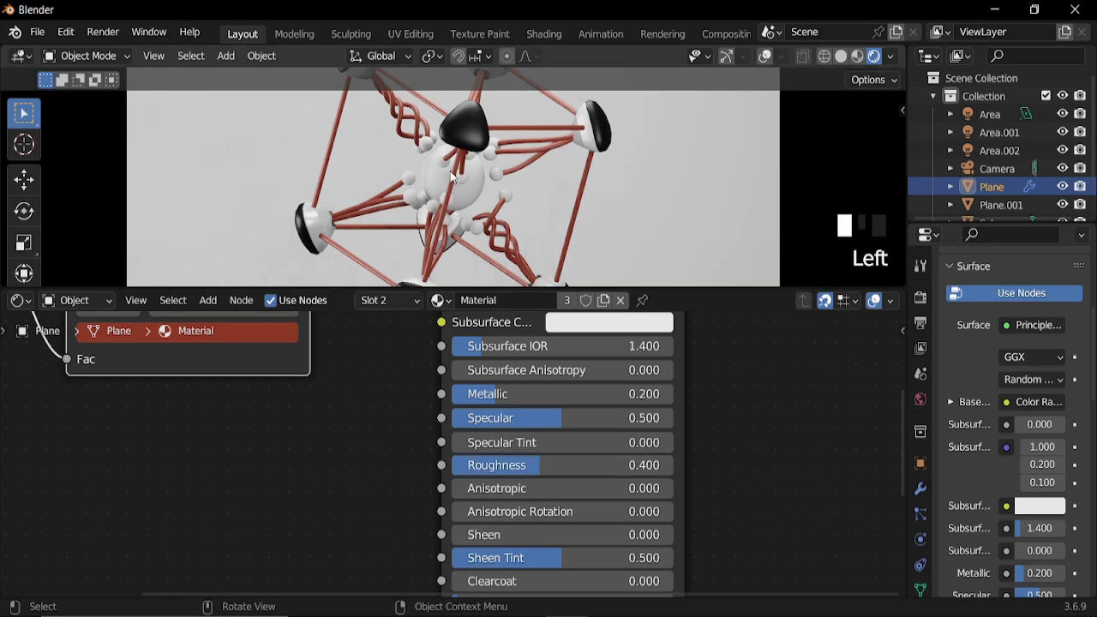
{"action": "scroll", "coordinate": [449, 187], "scroll_direction": "down", "scroll_amount": 4}
{"action": "key", "text": "space"}
{"action": "scroll", "coordinate": [448, 187], "scroll_direction": "up", "scroll_amount": 3}
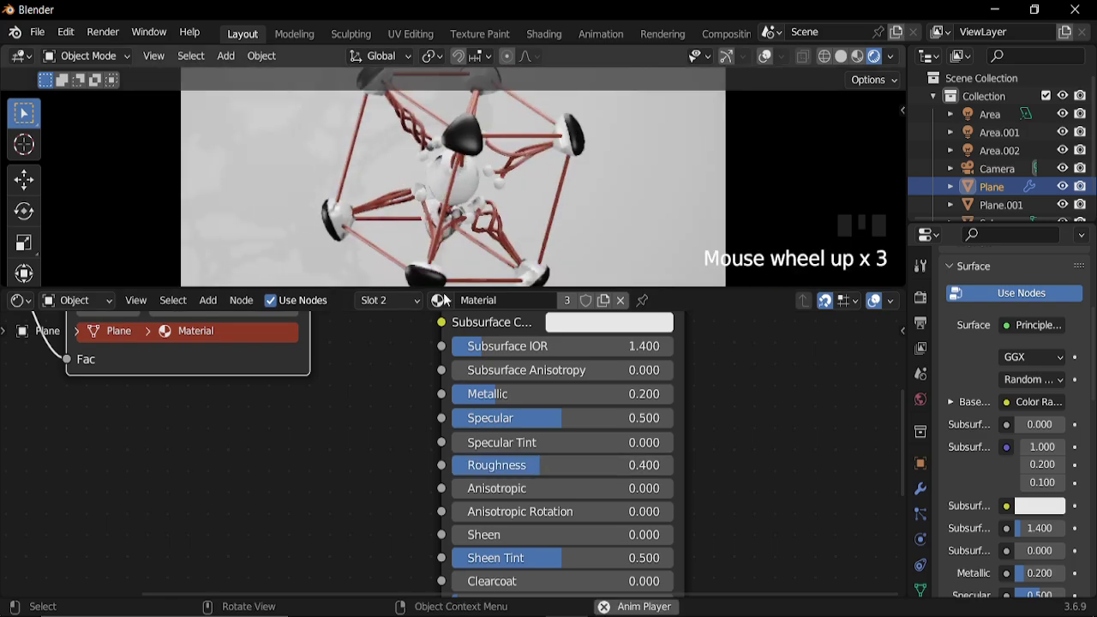
Switch the material in Slot 2 to Material.001 and make room for nodes before its shader
{"action": "left_click", "coordinate": [438, 300]}
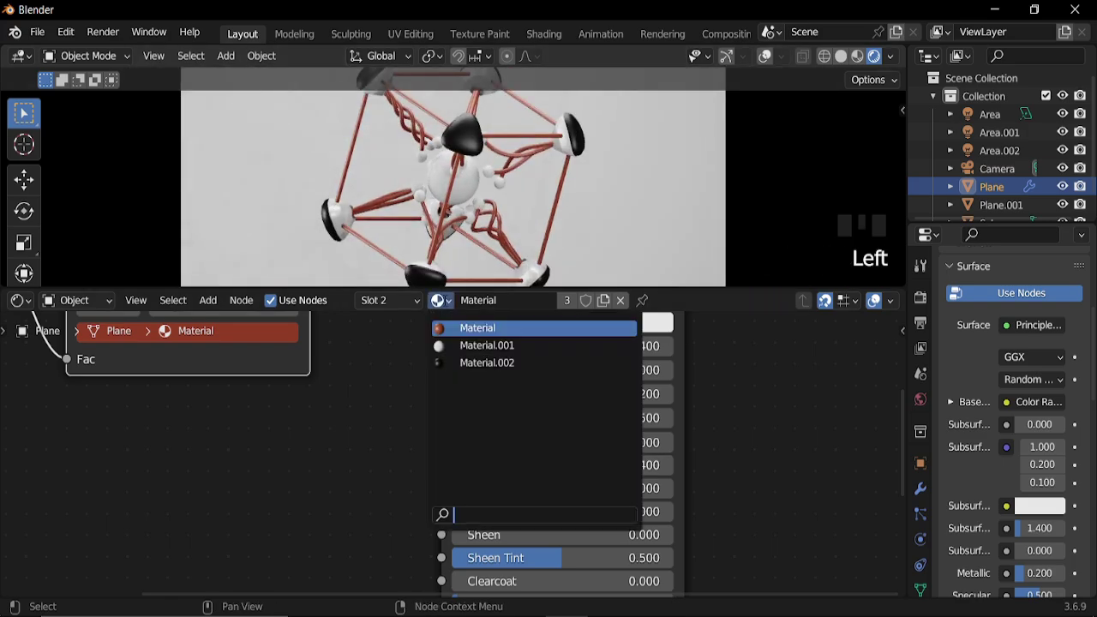
{"action": "left_click", "coordinate": [470, 345]}
{"action": "scroll", "coordinate": [282, 404], "scroll_direction": "down", "scroll_amount": 5}
{"action": "middle_click_drag", "start_coordinate": [282, 404], "coordinate": [512, 479]}
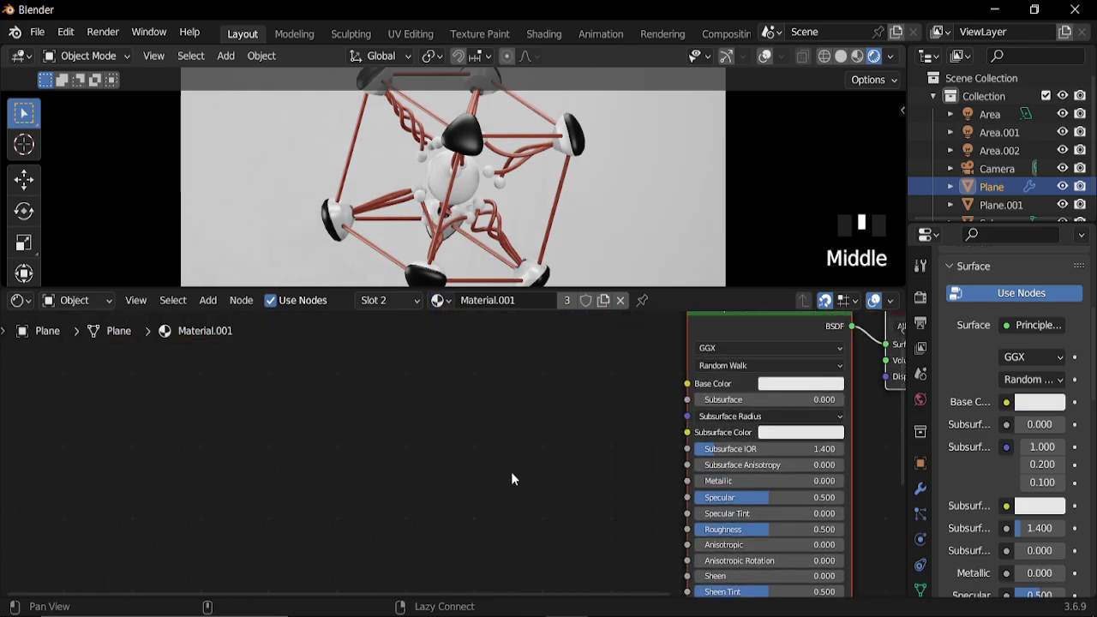
{"action": "scroll", "coordinate": [509, 474], "scroll_direction": "up", "scroll_amount": 2}
Try coloring the small spheres by linking a Geometry node's Random Per Island output to Base Color, and delete that node
{"action": "key", "text": "shift+a"}
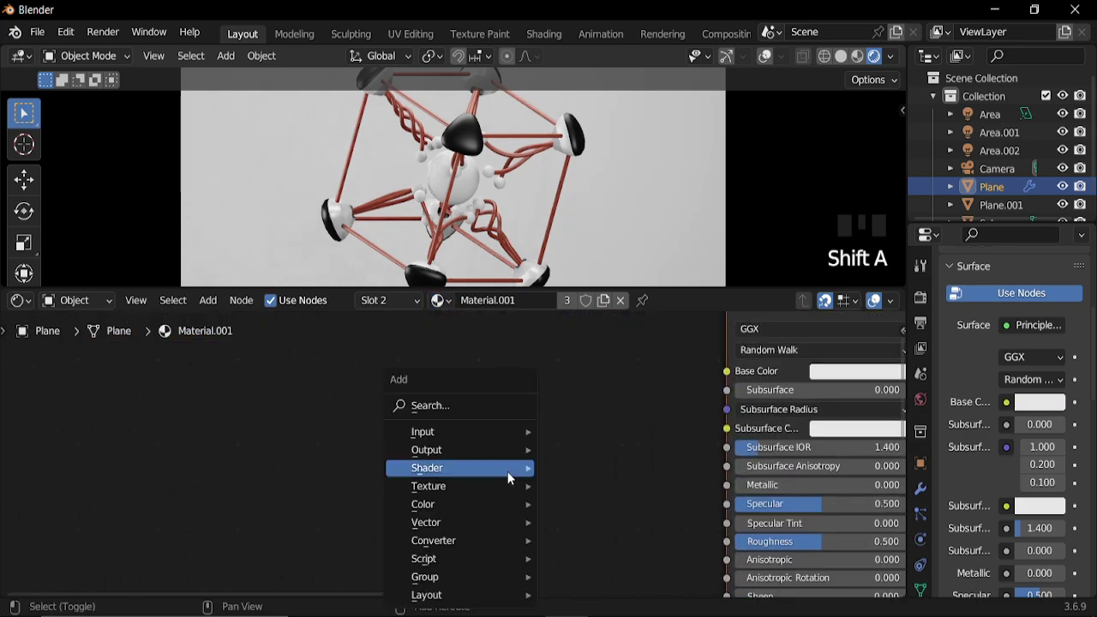
{"action": "left_click", "coordinate": [440, 405]}
{"action": "type", "text": "ge"}
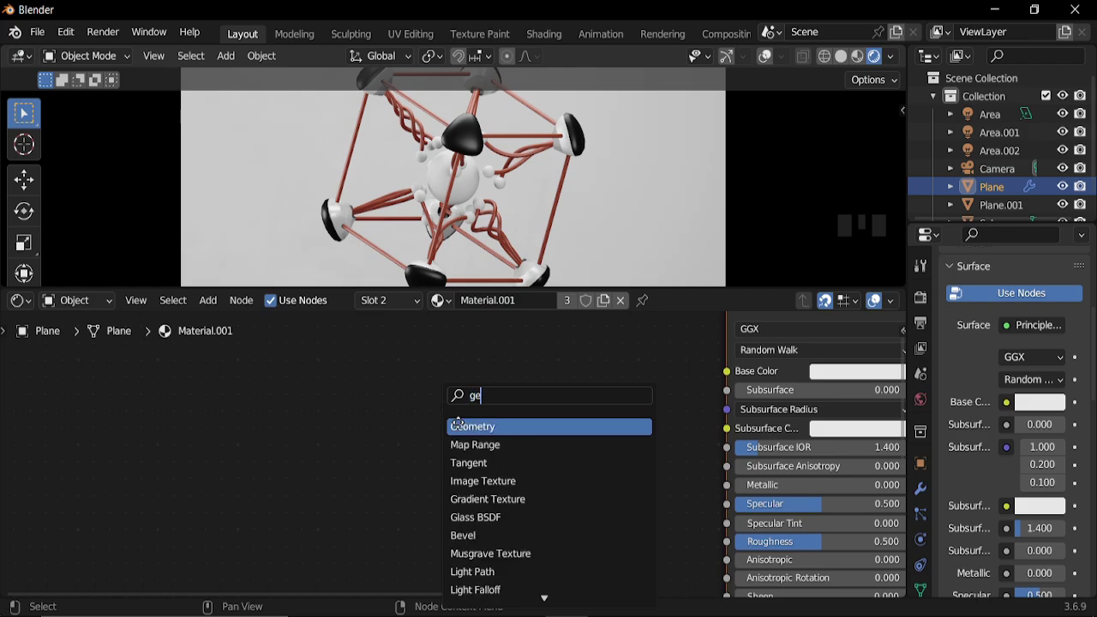
{"action": "left_click", "coordinate": [459, 424]}
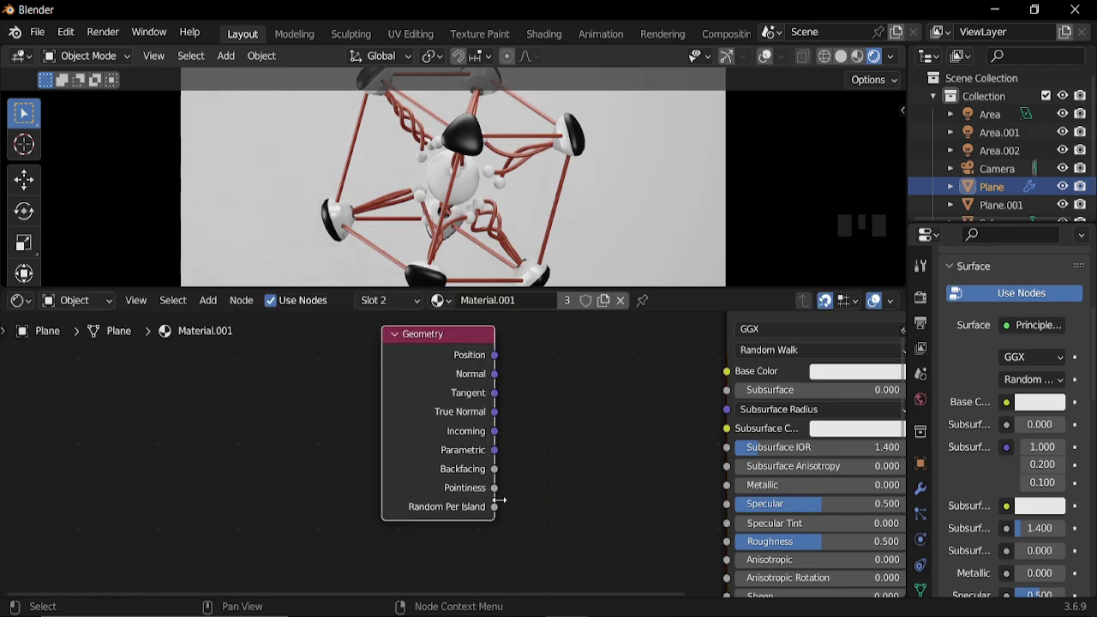
{"action": "scroll", "coordinate": [499, 500], "scroll_direction": "down", "scroll_amount": 4}
{"action": "middle_click_drag", "start_coordinate": [513, 485], "coordinate": [450, 493]}
{"action": "left_click_drag", "start_coordinate": [439, 493], "coordinate": [606, 391]}
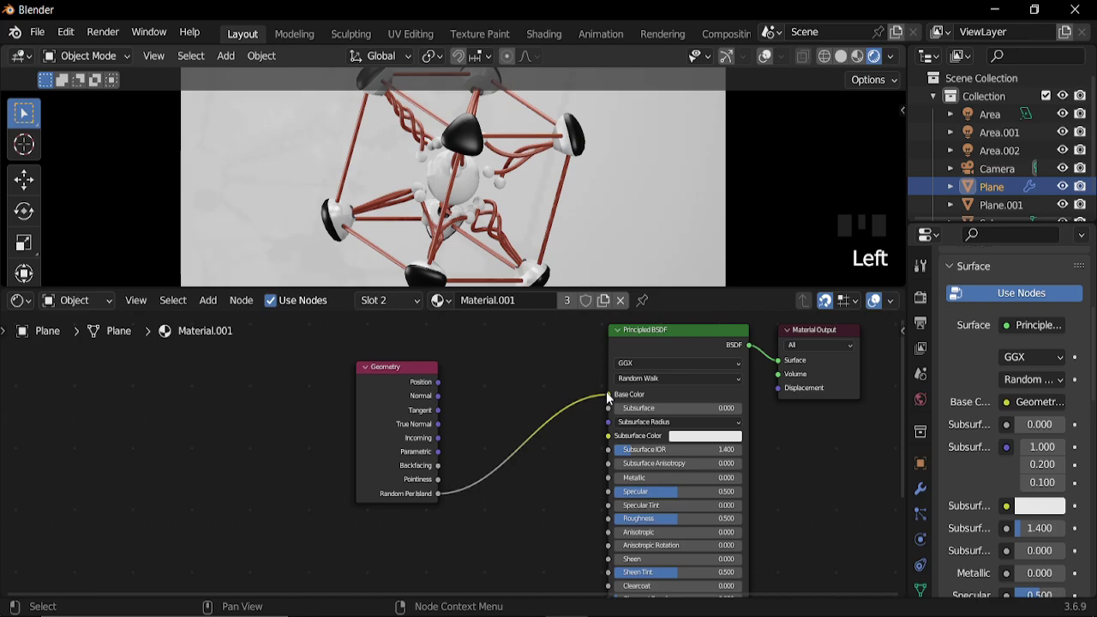
{"action": "left_click", "coordinate": [384, 392]}
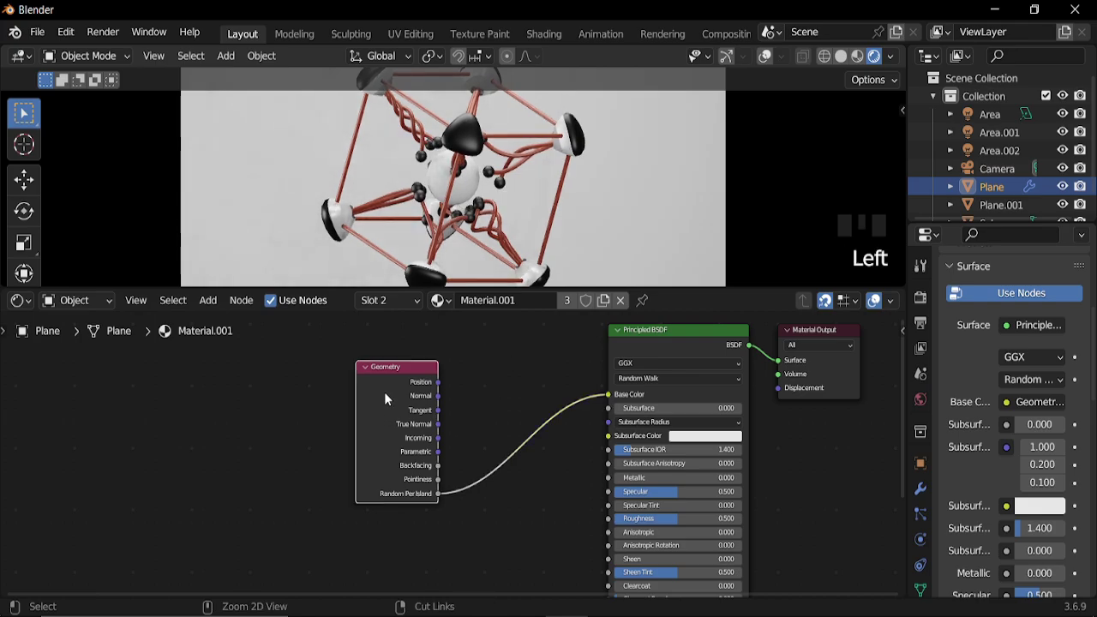
{"action": "key", "text": "ctrl+x"}
Add an Object Info node before the Principled BSDF of Material.001
{"action": "key", "text": "shift+a"}
{"action": "type", "text": "ob"}
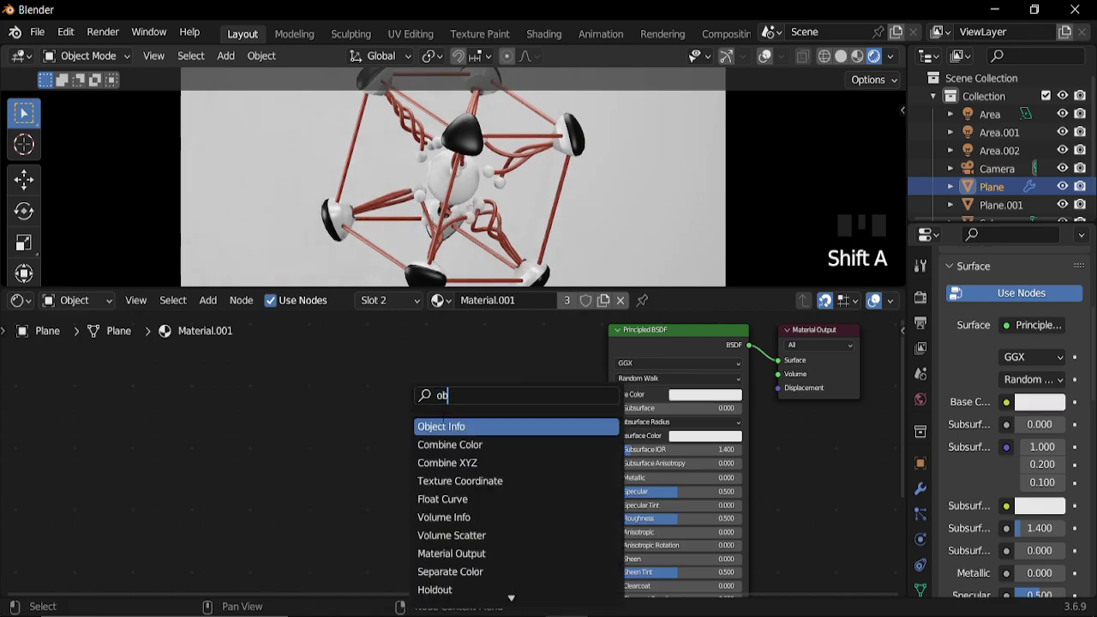
{"action": "key", "text": "Return"}
{"action": "left_click", "coordinate": [343, 384]}
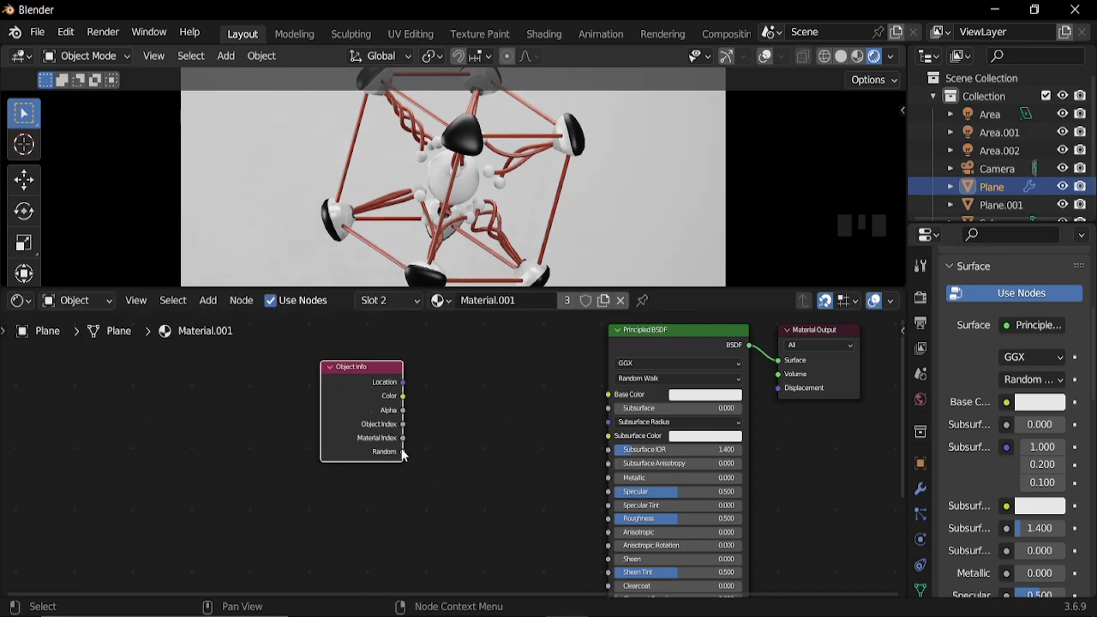
Link the Object Info node's Random output to Base Color and insert a ColorRamp node on that link
{"action": "left_click_drag", "start_coordinate": [402, 451], "coordinate": [611, 405]}
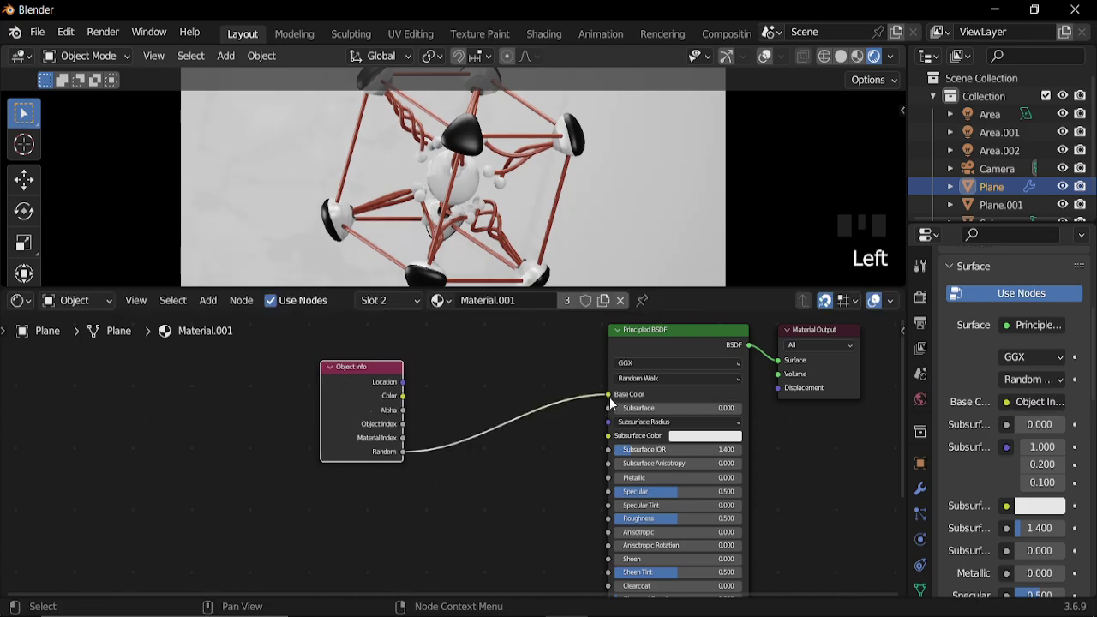
{"action": "scroll", "coordinate": [416, 240], "scroll_direction": "up", "scroll_amount": 2}
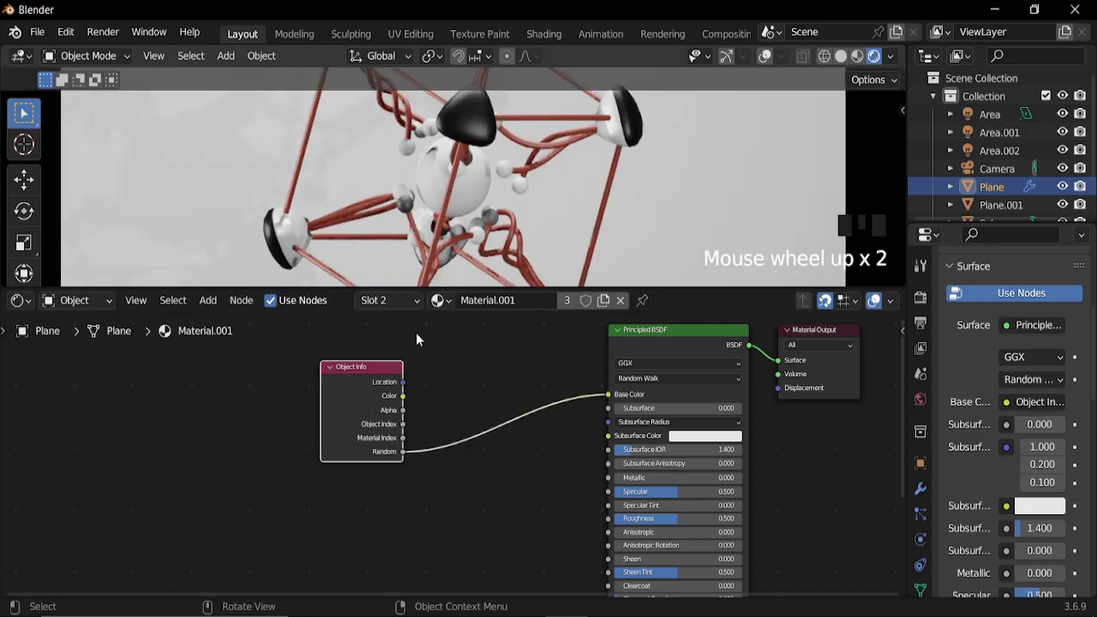
{"action": "left_click_drag", "start_coordinate": [358, 393], "coordinate": [194, 369]}
{"action": "key", "text": "shift+a"}
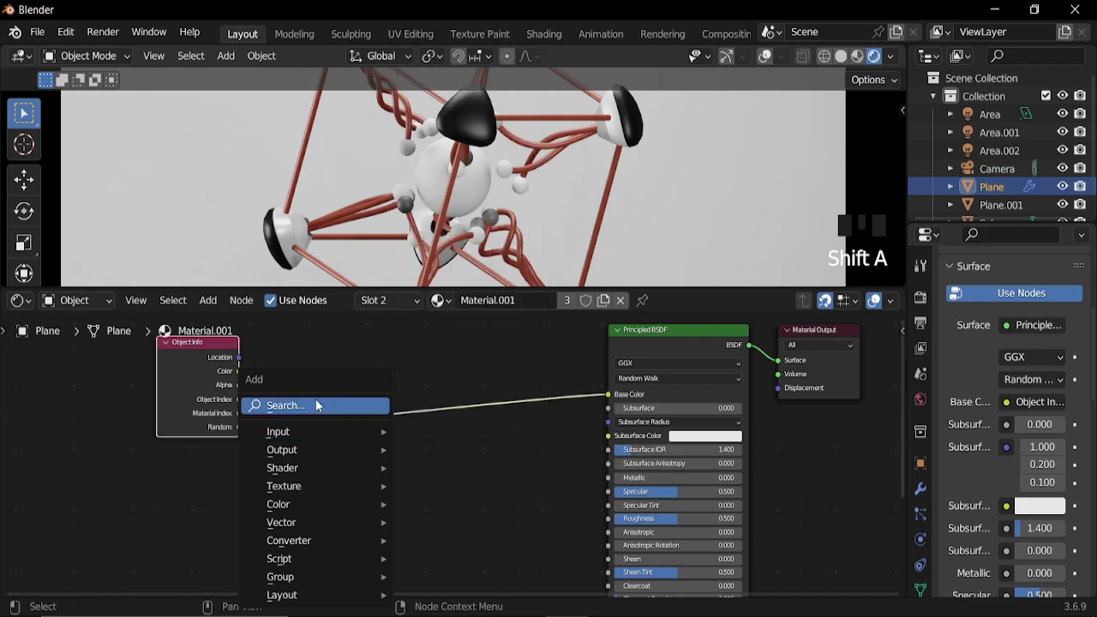
{"action": "left_click", "coordinate": [343, 403]}
{"action": "type", "text": "col"}
{"action": "key", "text": "Down"}
{"action": "key", "text": "Return"}
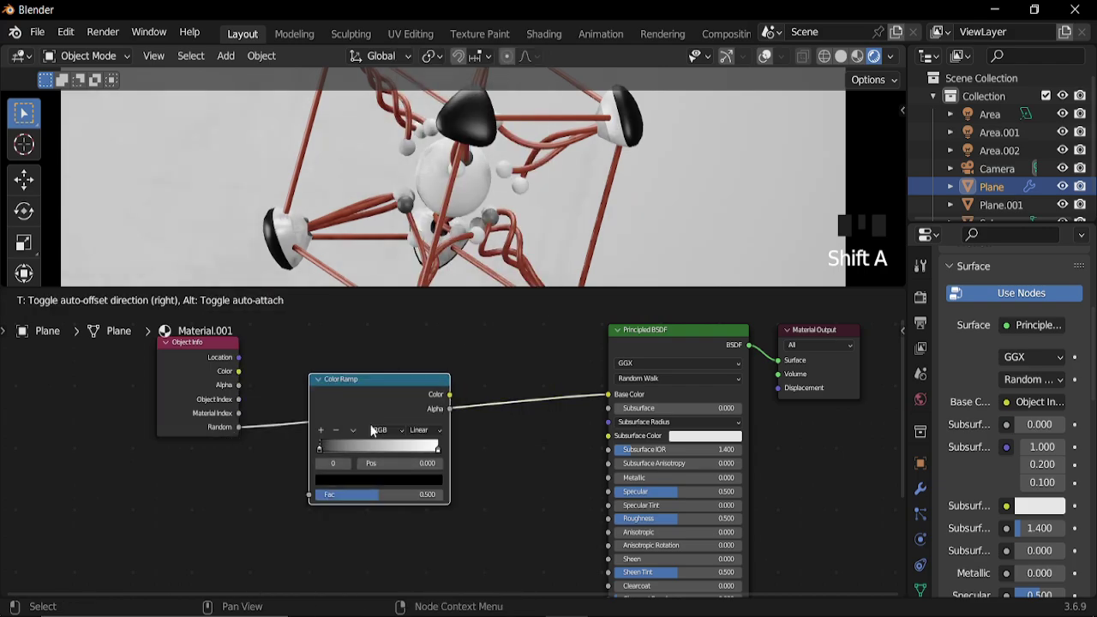
{"action": "left_click", "coordinate": [319, 419]}
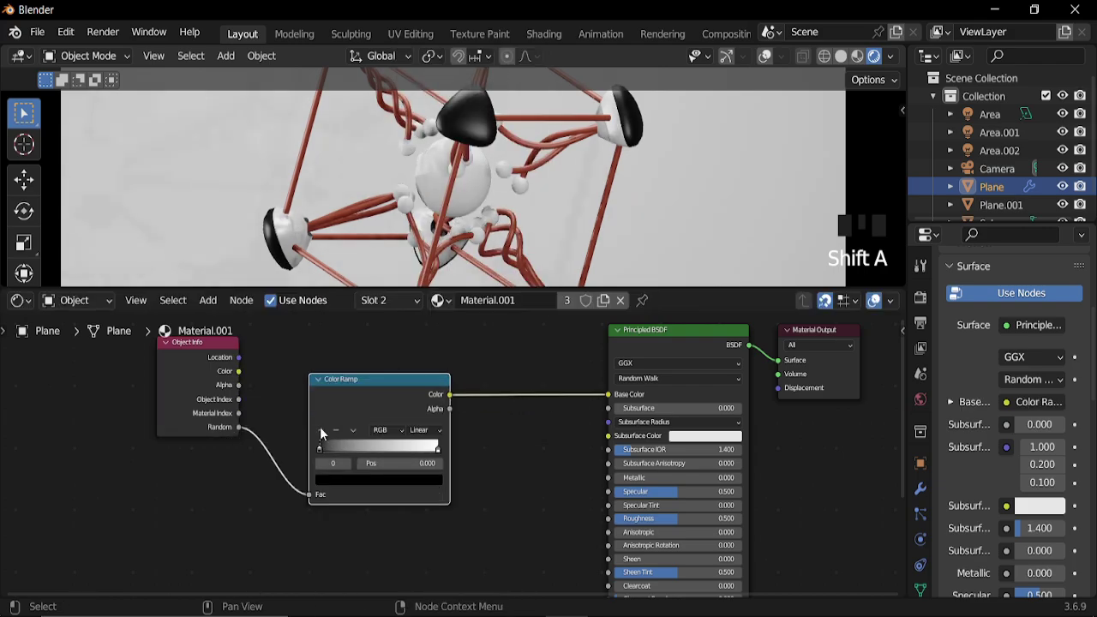
Add a middle stop to the ColorRamp at position 0.500 and color it bright orange with Value 1.000
{"action": "left_click", "coordinate": [321, 430]}
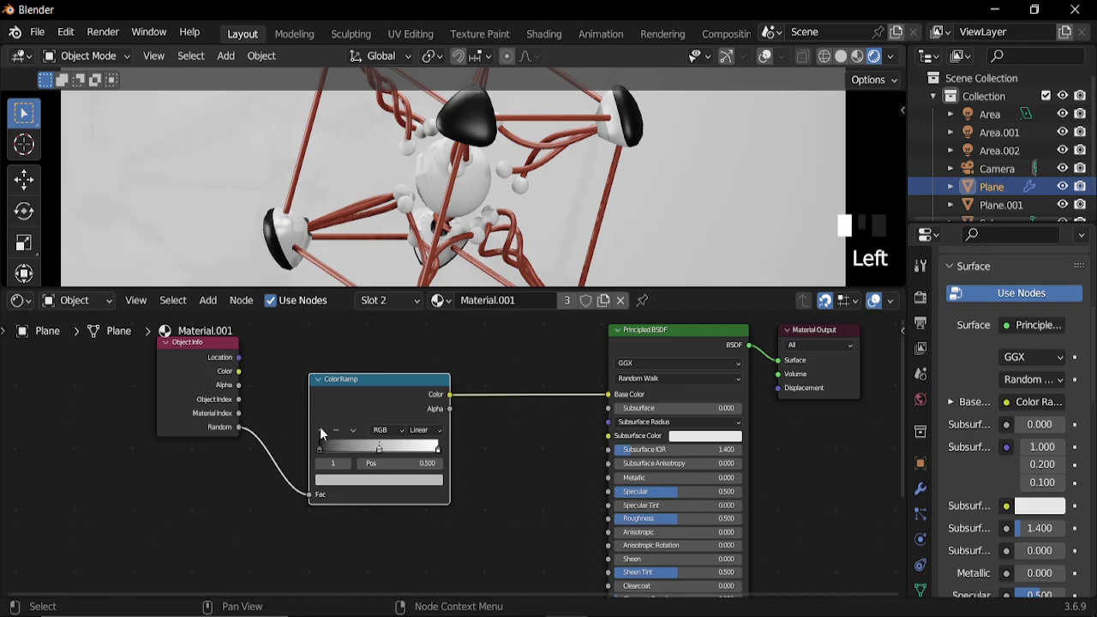
{"action": "left_click", "coordinate": [383, 478]}
{"action": "left_click", "coordinate": [339, 384]}
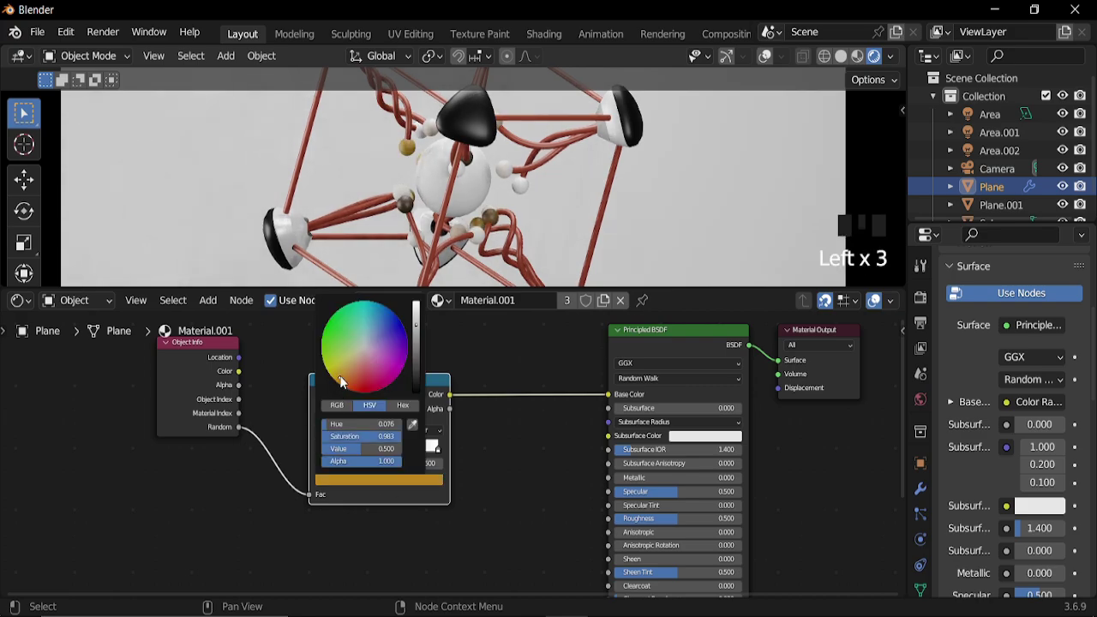
{"action": "left_click_drag", "start_coordinate": [417, 331], "coordinate": [417, 311]}
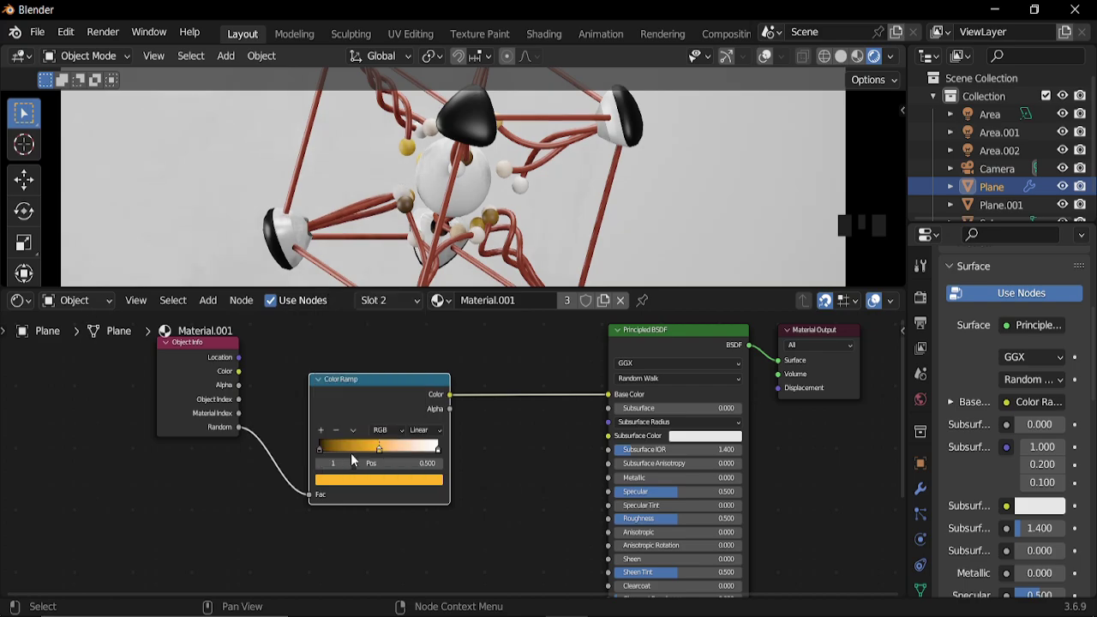
Recolor the ColorRamp's black first stop to a bright saturated blue
{"action": "left_click", "coordinate": [319, 452]}
{"action": "left_click", "coordinate": [383, 481]}
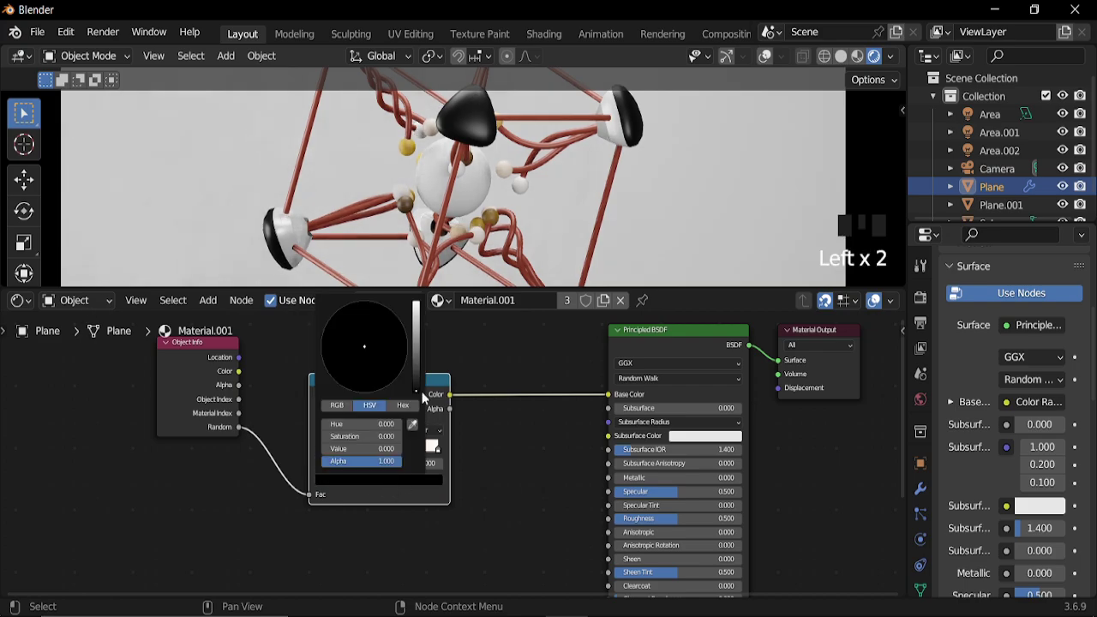
{"action": "left_click", "coordinate": [419, 310]}
{"action": "left_click", "coordinate": [397, 336]}
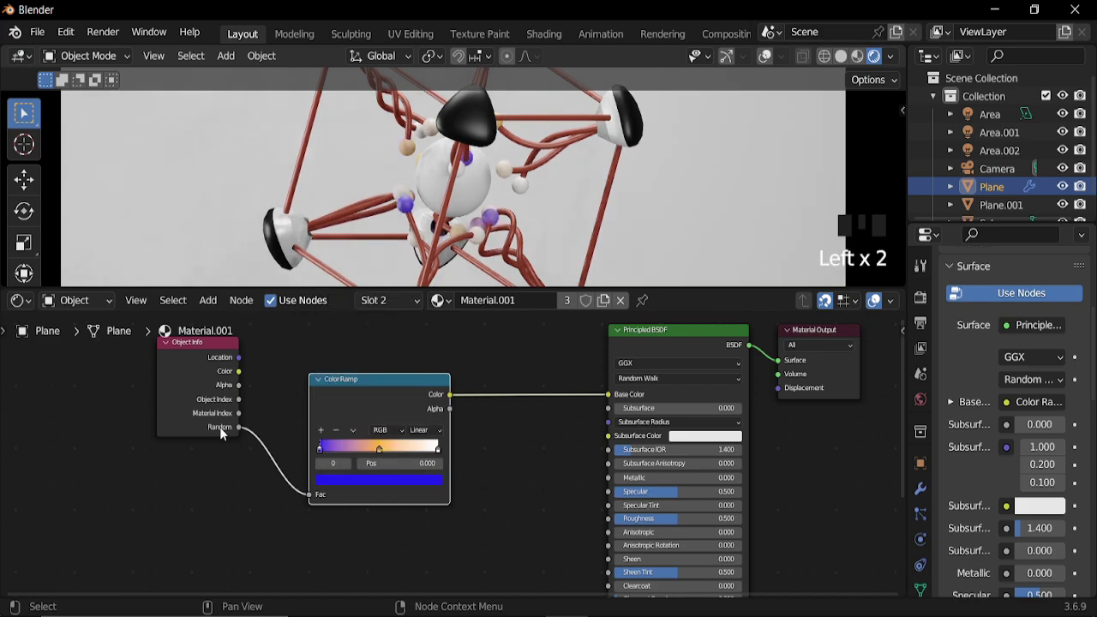
Add a stop between the blue and orange ones and distribute the ColorRamp stops from left
{"action": "left_click", "coordinate": [322, 432]}
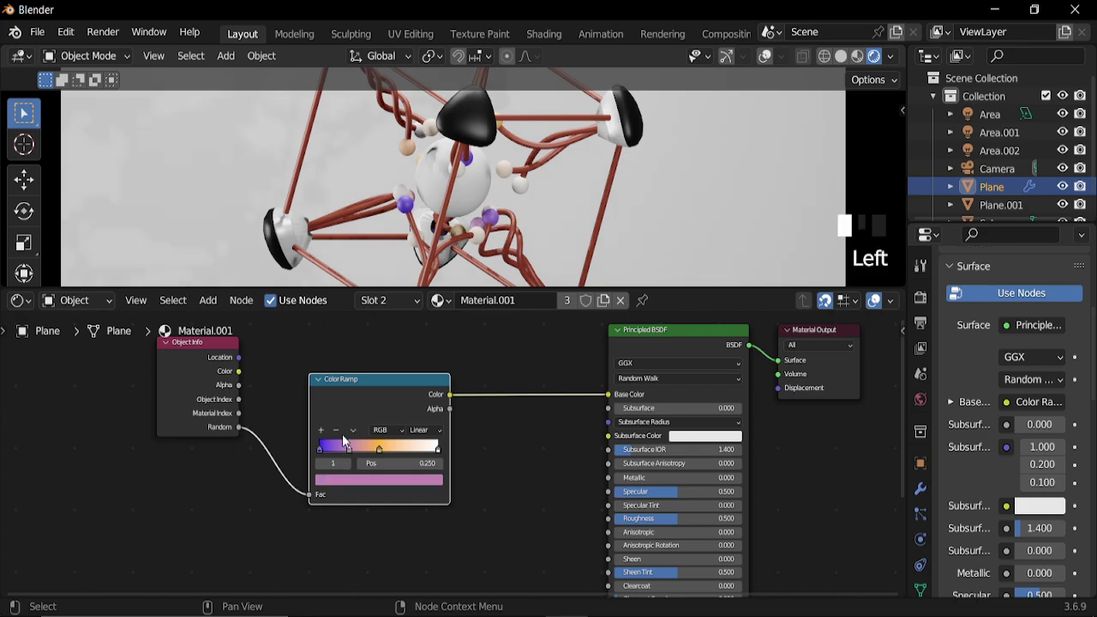
{"action": "left_click", "coordinate": [353, 430]}
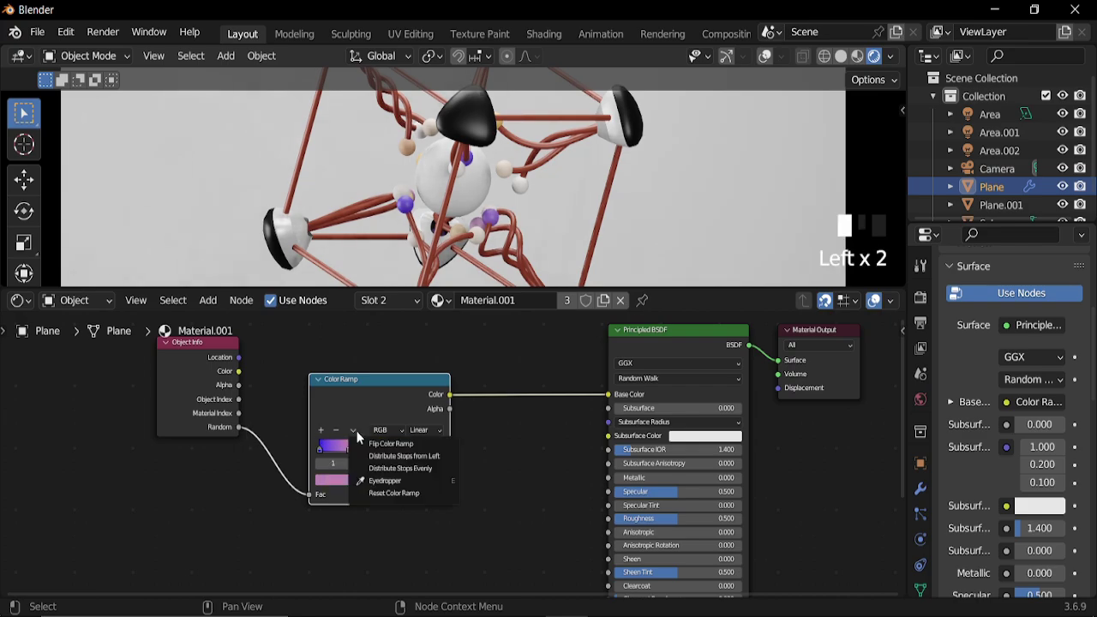
{"action": "left_click", "coordinate": [401, 456]}
{"action": "scroll", "coordinate": [410, 510], "scroll_direction": "up", "scroll_amount": 5}
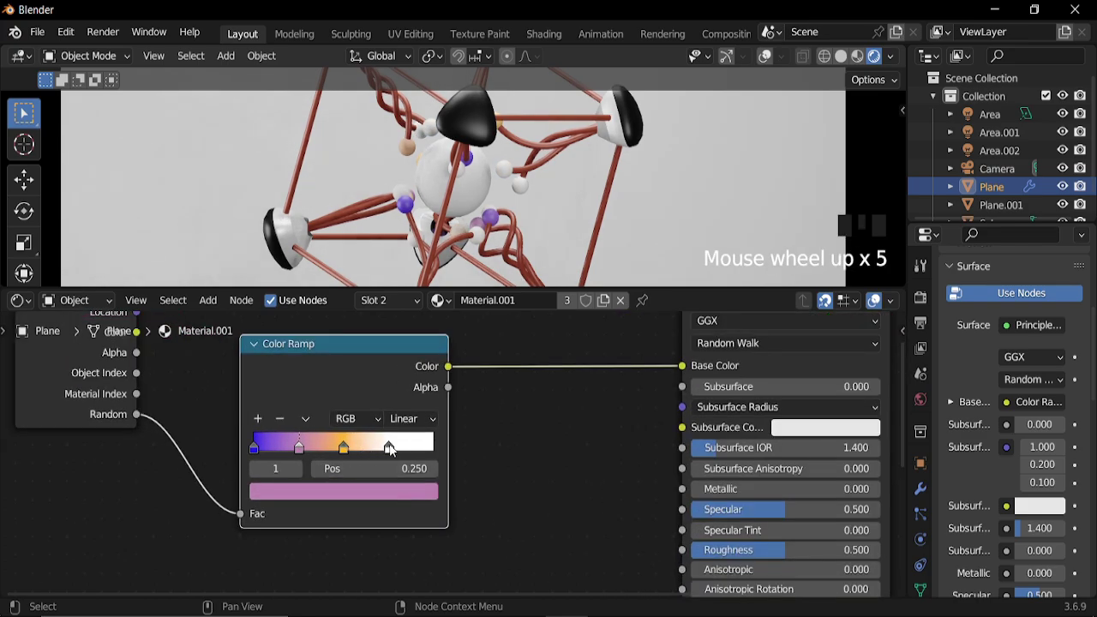
Move the white stop to the end of the ramp, then place the orange stop at 0.693 and make it green
{"action": "left_click_drag", "start_coordinate": [390, 449], "coordinate": [444, 445]}
{"action": "left_click", "coordinate": [344, 447]}
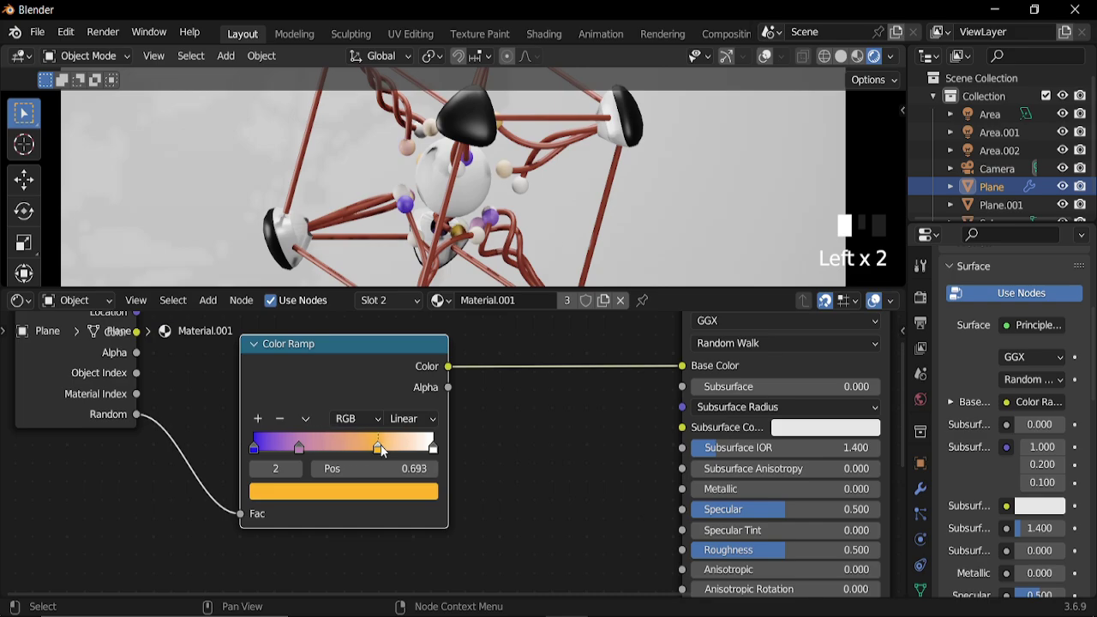
{"action": "left_click", "coordinate": [373, 493]}
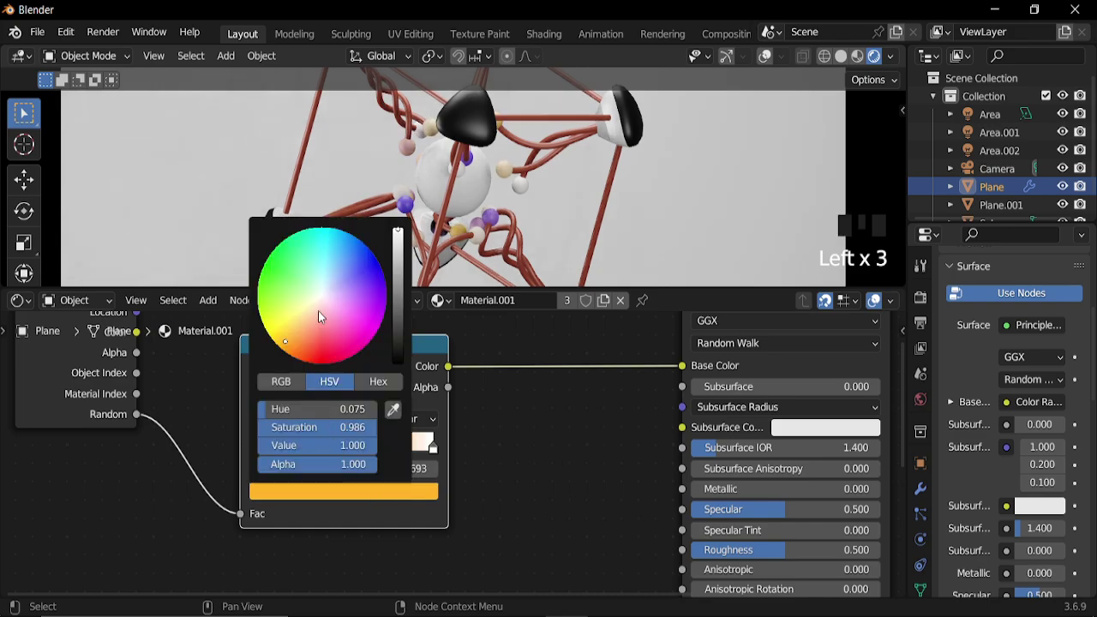
{"action": "left_click", "coordinate": [281, 261]}
Play the animation to check the random colors on the small spheres
{"action": "scroll", "coordinate": [403, 225], "scroll_direction": "down", "scroll_amount": 4}
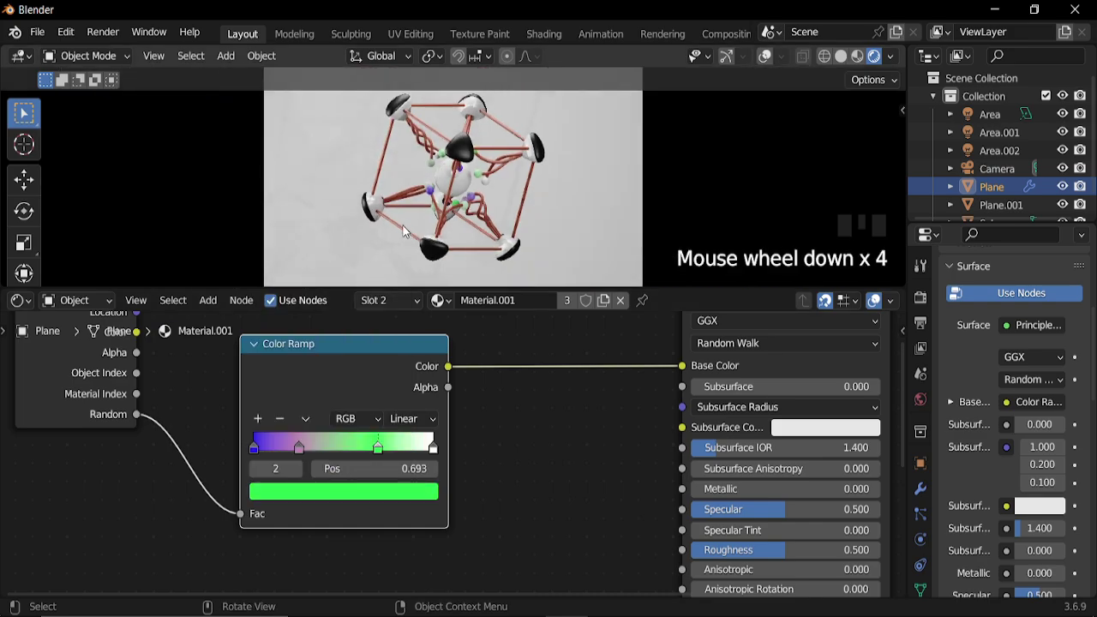
{"action": "key", "text": "space"}
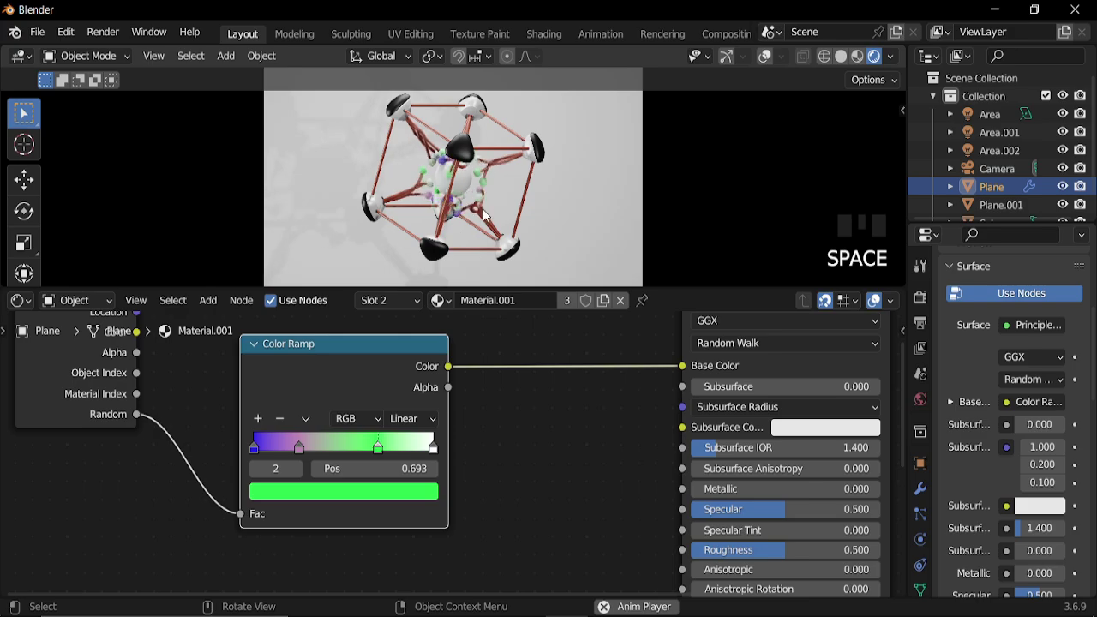
{"action": "scroll", "coordinate": [471, 226], "scroll_direction": "up", "scroll_amount": 3}
Select the central sphere with viewport overlays shown and give it a new material
{"action": "left_click", "coordinate": [472, 175]}
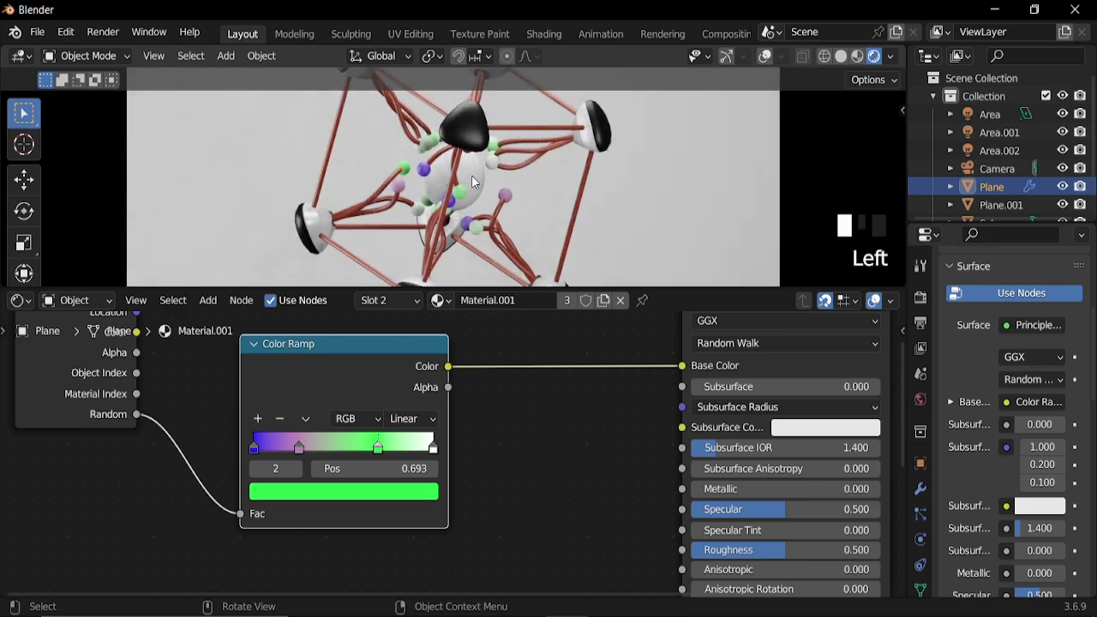
{"action": "left_click", "coordinate": [763, 56]}
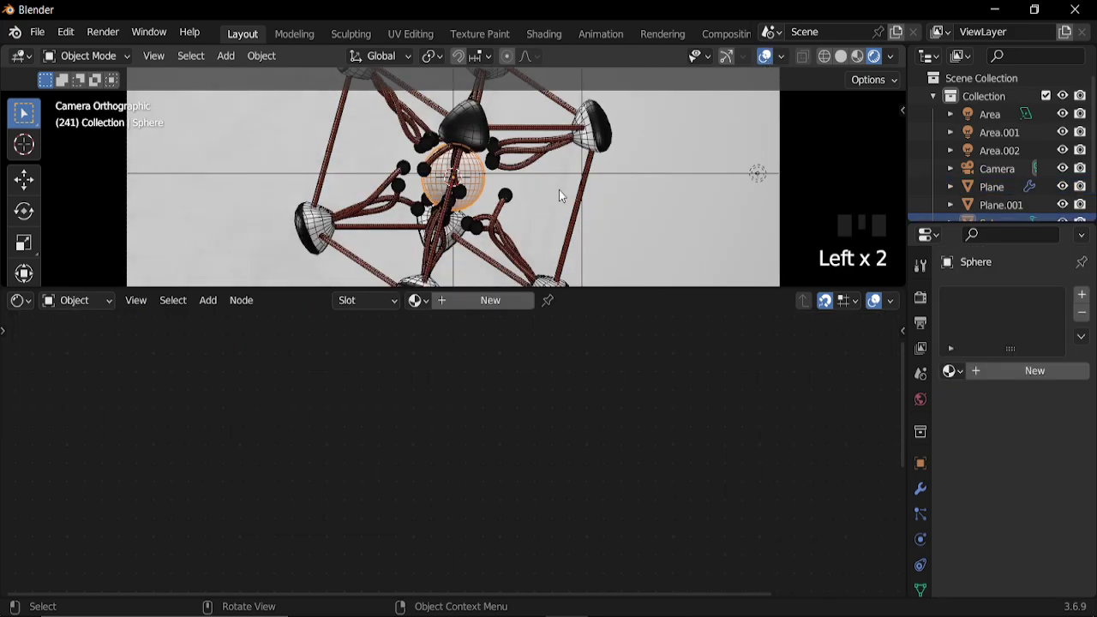
{"action": "left_click", "coordinate": [485, 301]}
{"action": "key", "text": "KP_Decimal"}
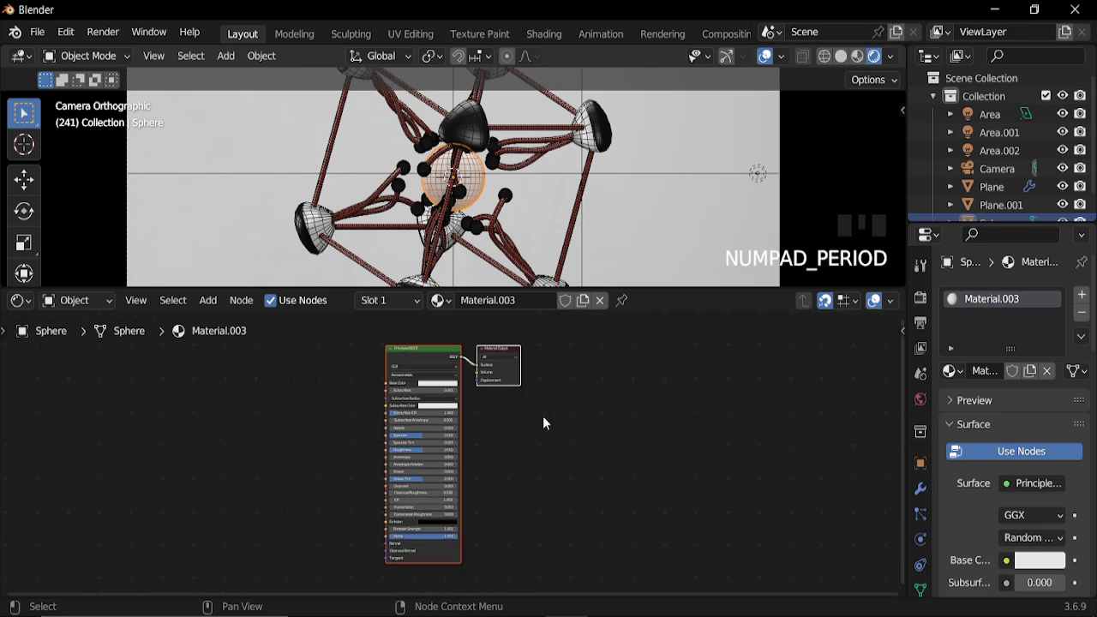
Set the Transmission of the sphere's Principled BSDF to 1
{"action": "middle_click_drag", "start_coordinate": [483, 415], "coordinate": [549, 485]}
{"action": "scroll", "coordinate": [516, 473], "scroll_direction": "up", "scroll_amount": 4}
{"action": "scroll", "coordinate": [517, 479], "scroll_direction": "up", "scroll_amount": 4}
{"action": "scroll", "coordinate": [550, 485], "scroll_direction": "up", "scroll_amount": 2}
{"action": "scroll", "coordinate": [549, 486], "scroll_direction": "up", "scroll_amount": 3}
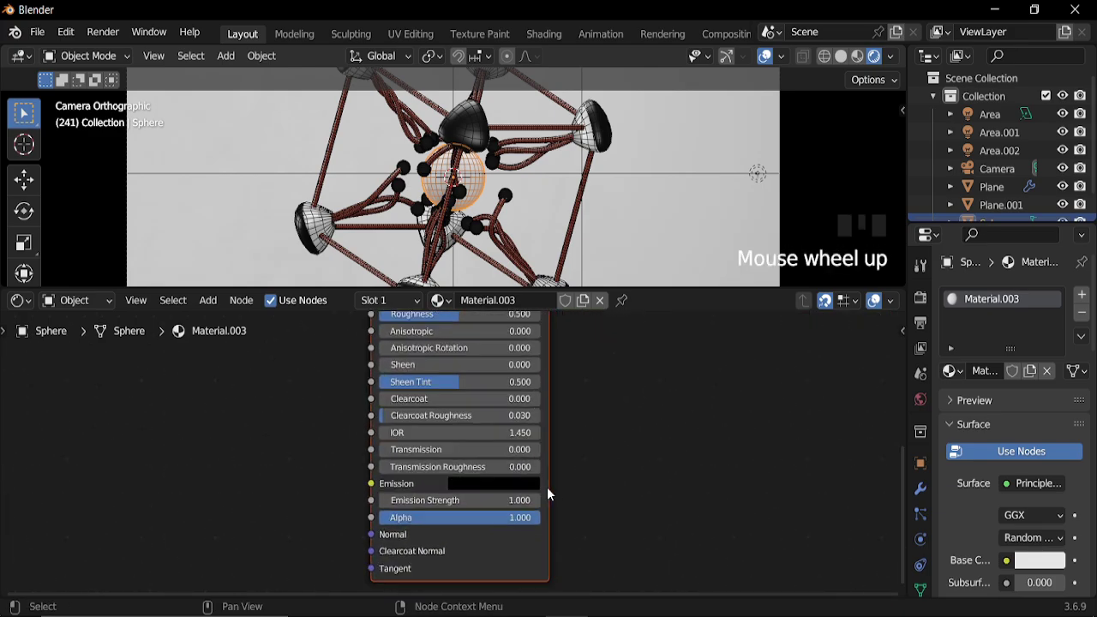
{"action": "left_click", "coordinate": [478, 450]}
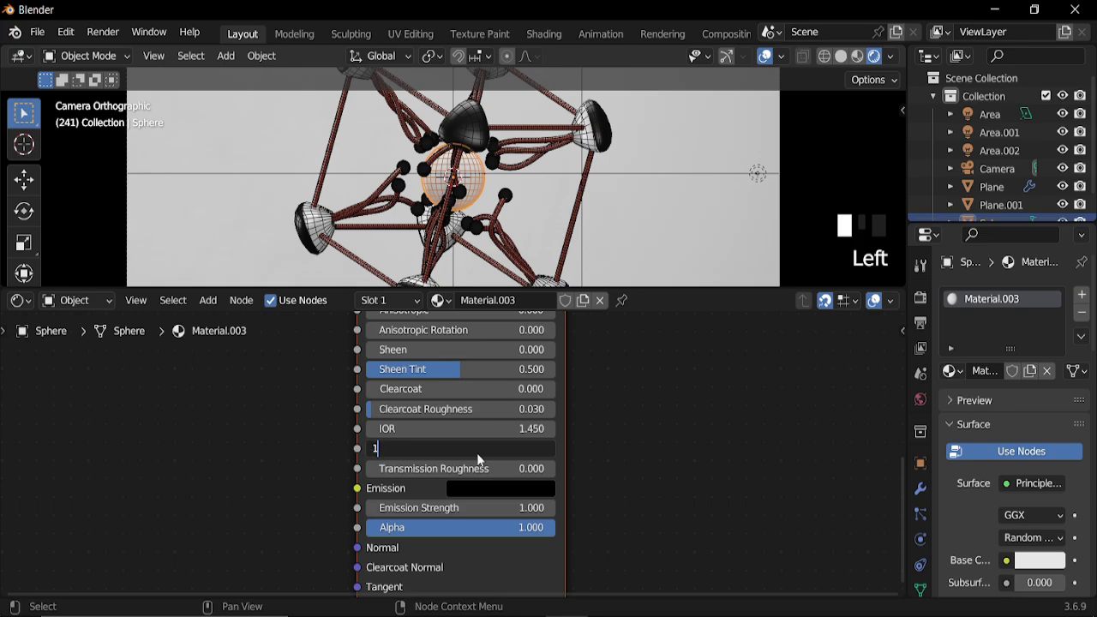
{"action": "type", "text": "1"}
{"action": "key", "text": "Return"}
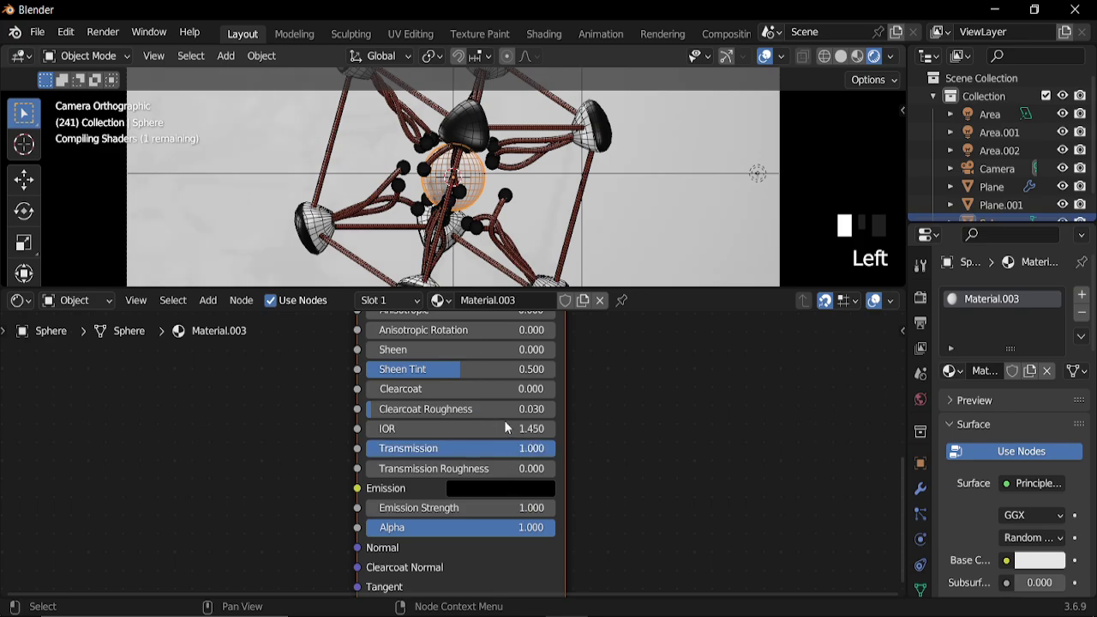
Set the sphere material's Roughness to 0.2 and hide the viewport overlays
{"action": "middle_click_drag", "start_coordinate": [506, 427], "coordinate": [504, 461]}
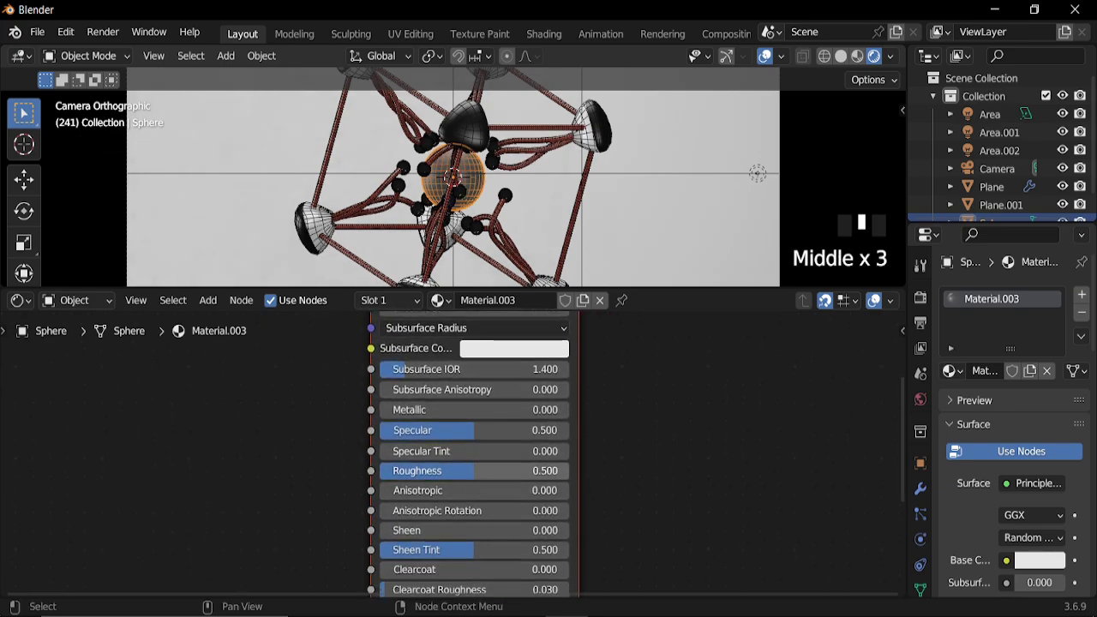
{"action": "left_click", "coordinate": [468, 471]}
{"action": "type", "text": "0.2"}
{"action": "key", "text": "Return"}
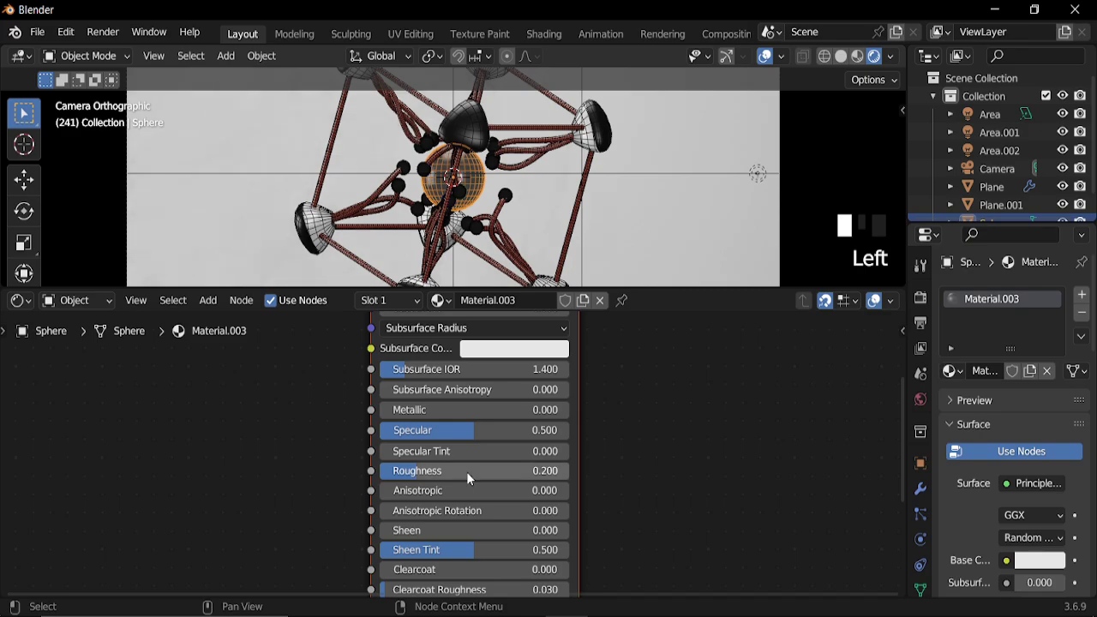
{"action": "left_click", "coordinate": [734, 101]}
{"action": "scroll", "coordinate": [734, 102], "scroll_direction": "down", "scroll_amount": 5}
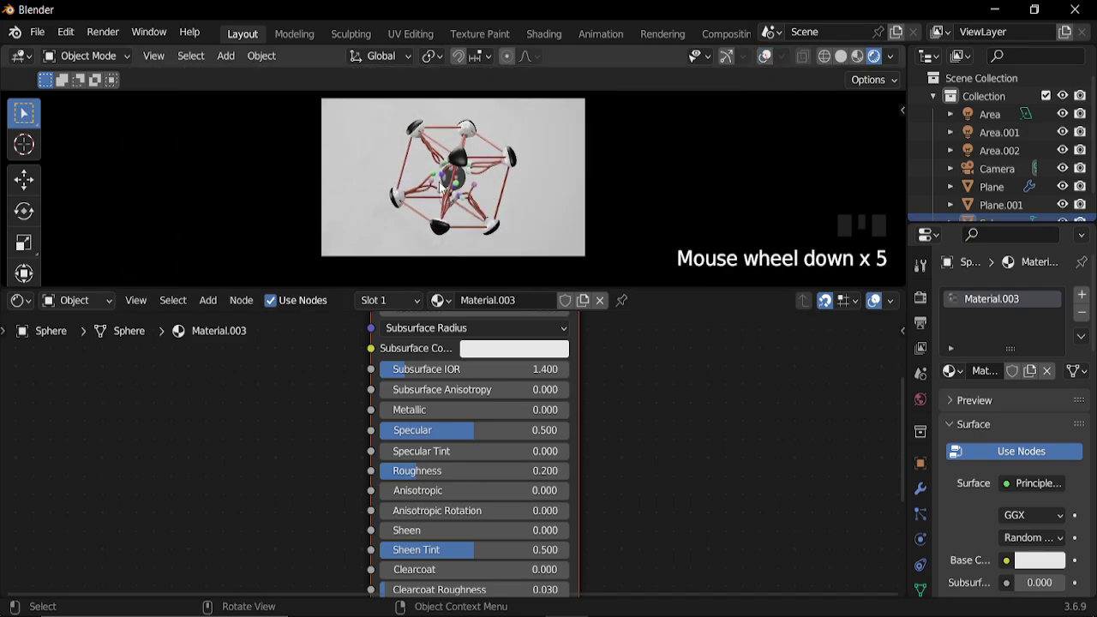
Enable Ambient Occlusion in the Eevee render settings, and switch Screen Space Reflections on and back off
{"action": "left_click", "coordinate": [923, 303]}
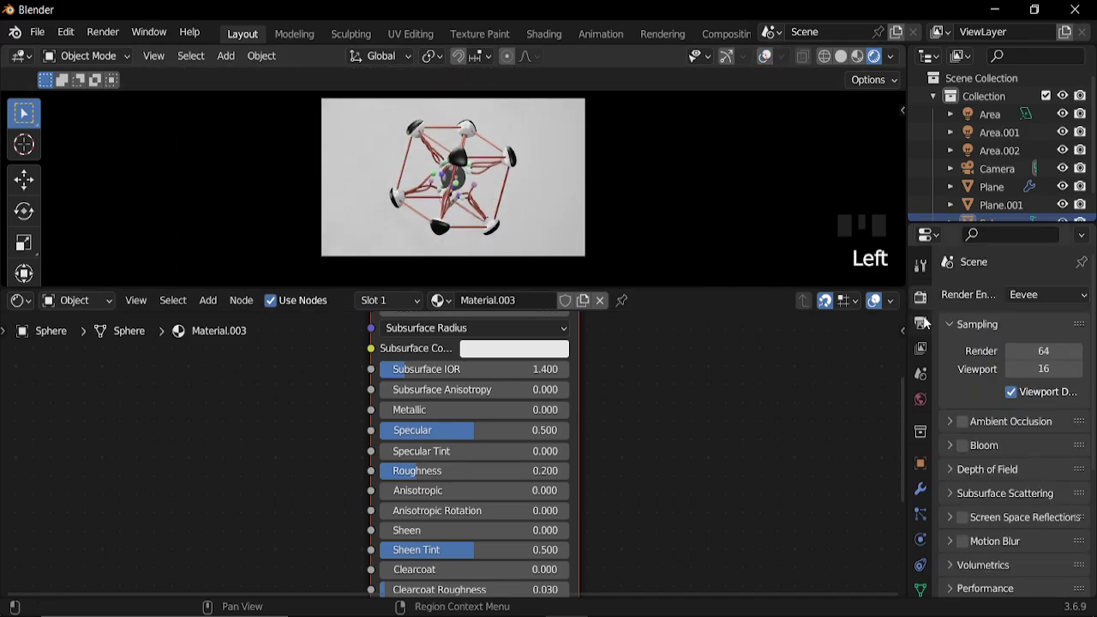
{"action": "left_click", "coordinate": [963, 421]}
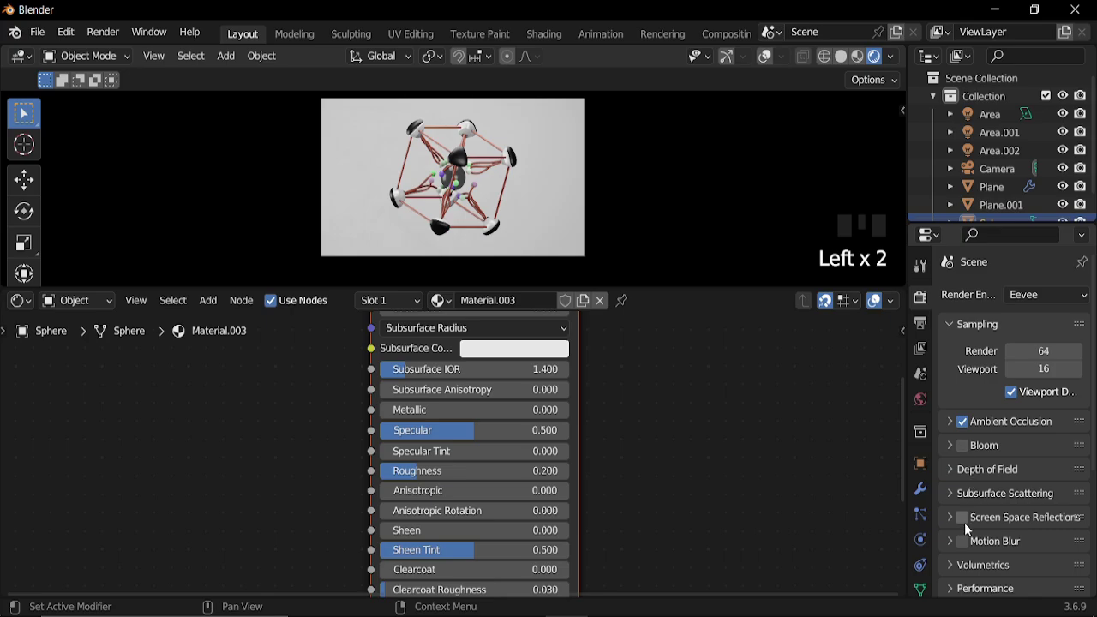
{"action": "scroll", "coordinate": [991, 511], "scroll_direction": "down", "scroll_amount": 6}
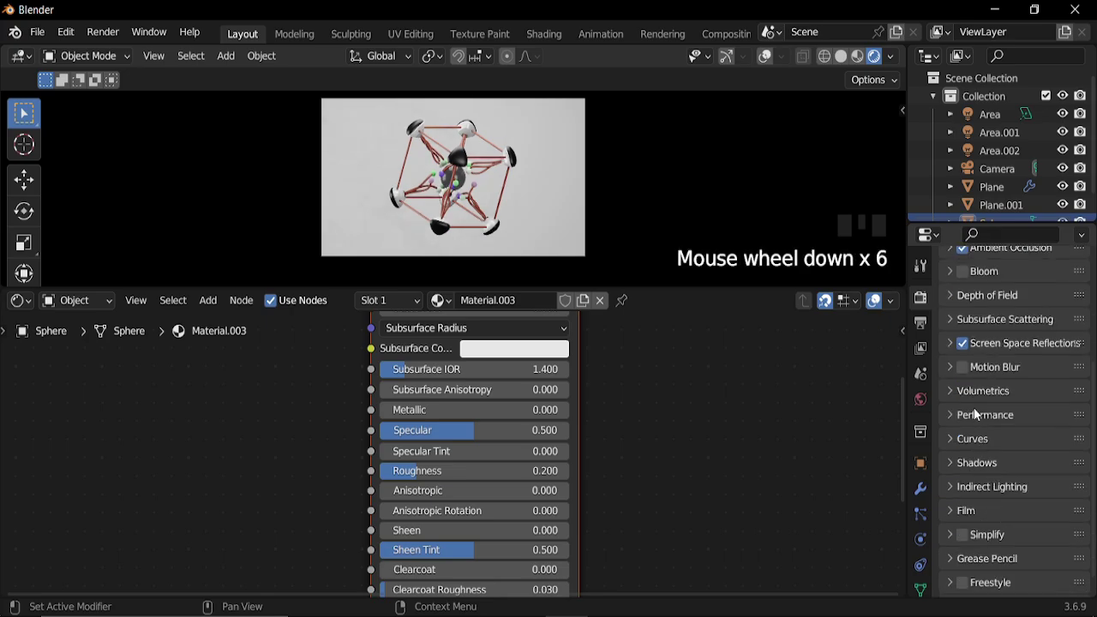
{"action": "left_click", "coordinate": [963, 343]}
Set the Color Management Look to High Contrast
{"action": "scroll", "coordinate": [965, 497], "scroll_direction": "down", "scroll_amount": 1}
{"action": "left_click", "coordinate": [955, 586]}
{"action": "scroll", "coordinate": [986, 565], "scroll_direction": "down", "scroll_amount": 3}
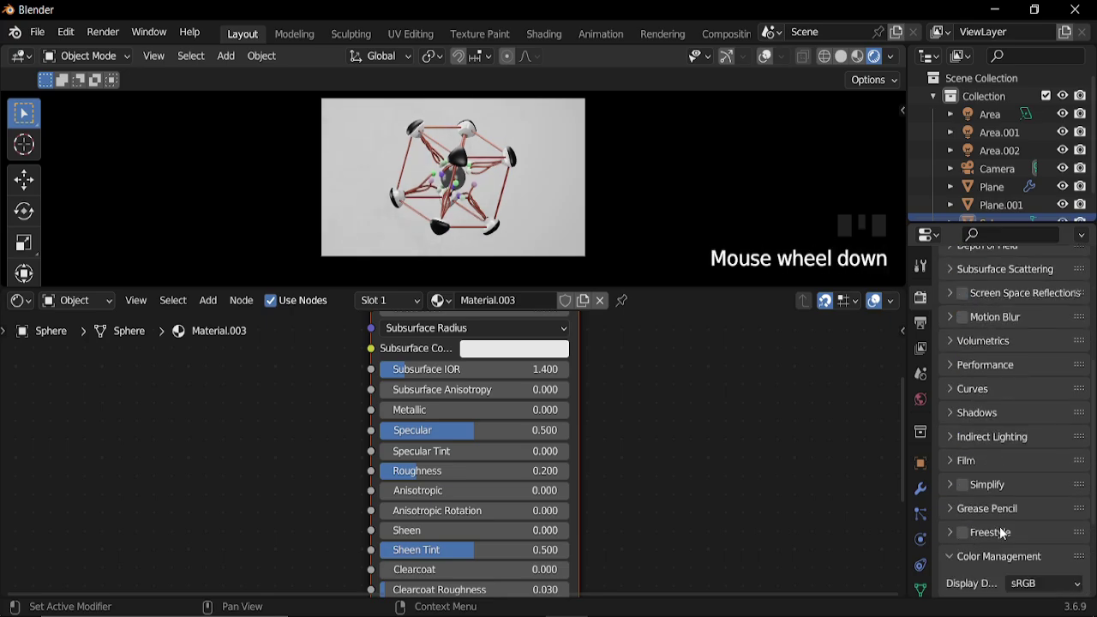
{"action": "left_click", "coordinate": [1037, 569]}
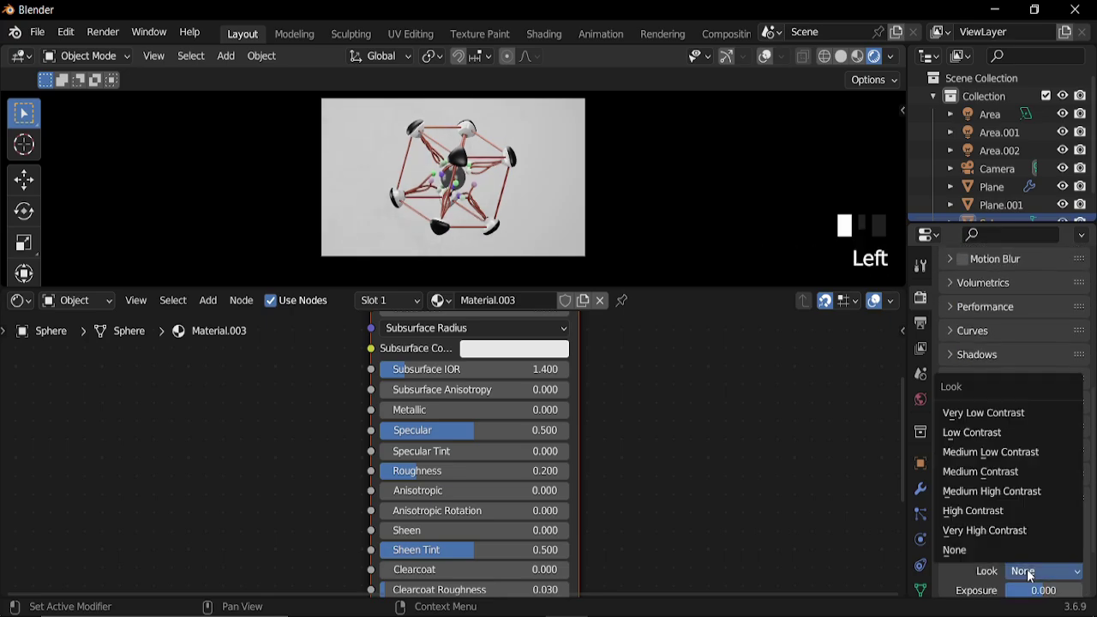
{"action": "left_click", "coordinate": [990, 511]}
Set the output's start frame to 0 and the frame rate to 30 fps
{"action": "left_click", "coordinate": [920, 323]}
{"action": "scroll", "coordinate": [1008, 391], "scroll_direction": "up", "scroll_amount": 2}
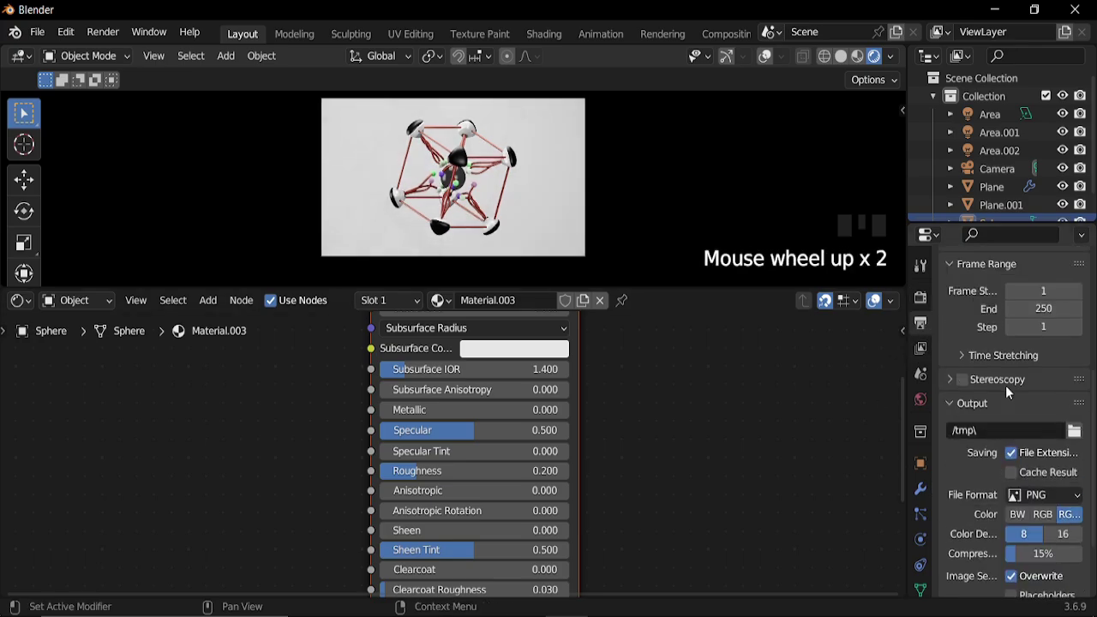
{"action": "scroll", "coordinate": [1011, 388], "scroll_direction": "up", "scroll_amount": 3}
{"action": "left_click", "coordinate": [1051, 377]}
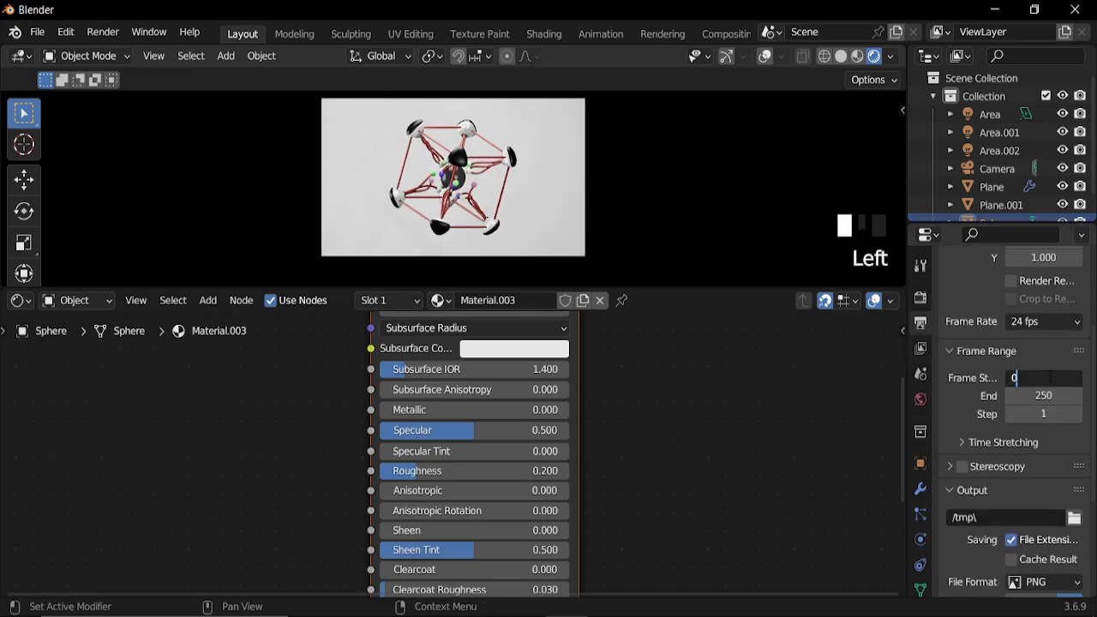
{"action": "key", "text": "Return"}
{"action": "left_click", "coordinate": [1045, 323]}
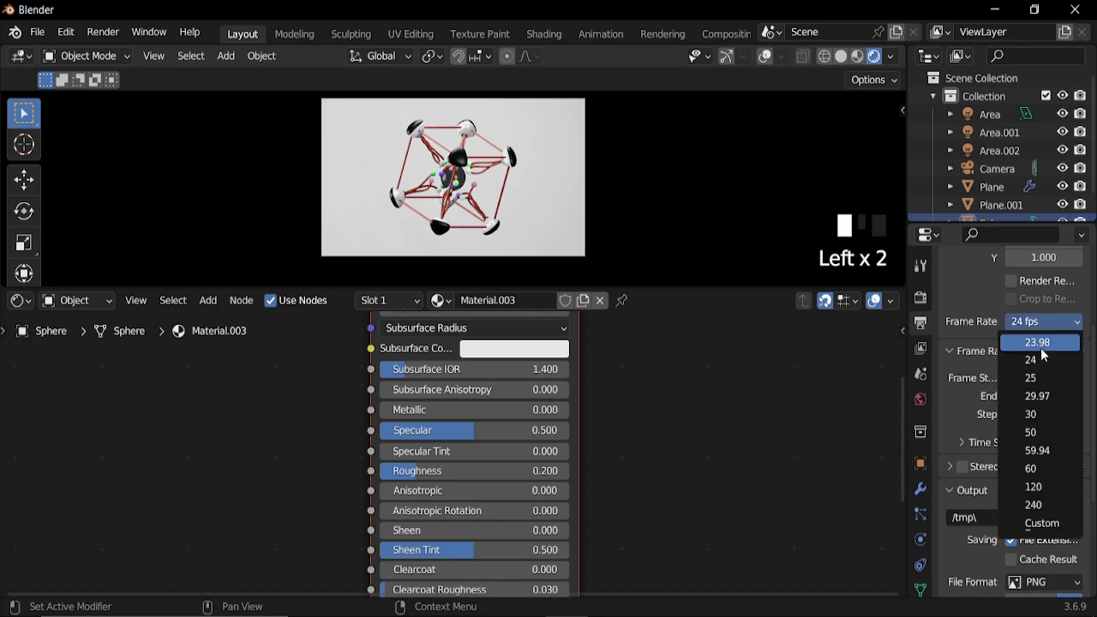
{"action": "left_click", "coordinate": [1038, 414]}
{"action": "scroll", "coordinate": [1012, 420], "scroll_direction": "down", "scroll_amount": 3}
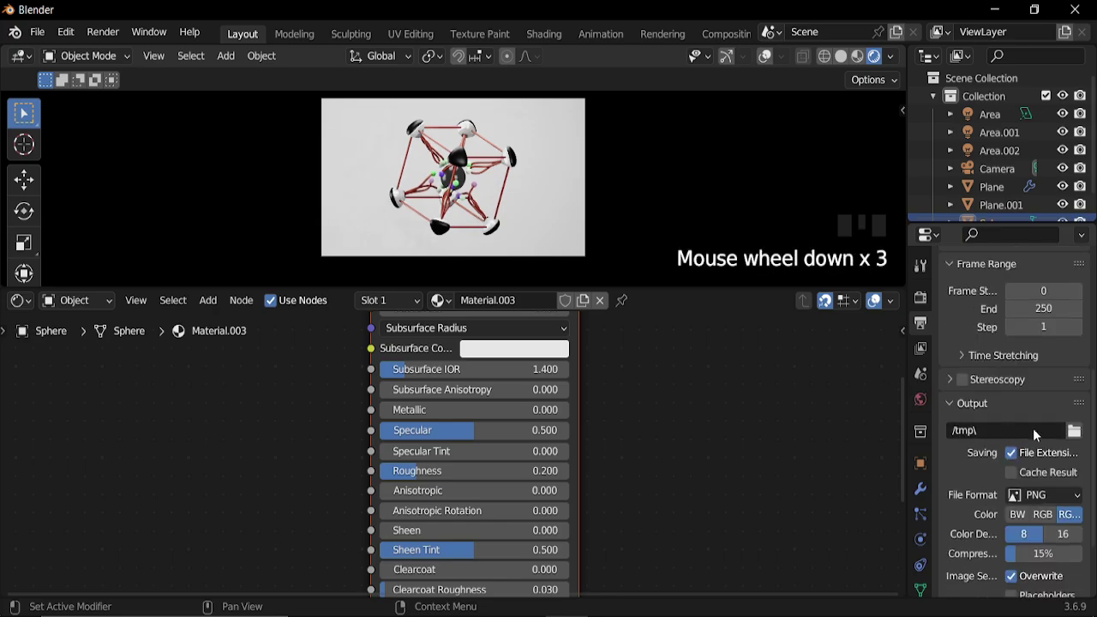
Set the output file format to FFmpeg Video with an MPEG-4 container and High Quality output
{"action": "left_click", "coordinate": [1053, 491]}
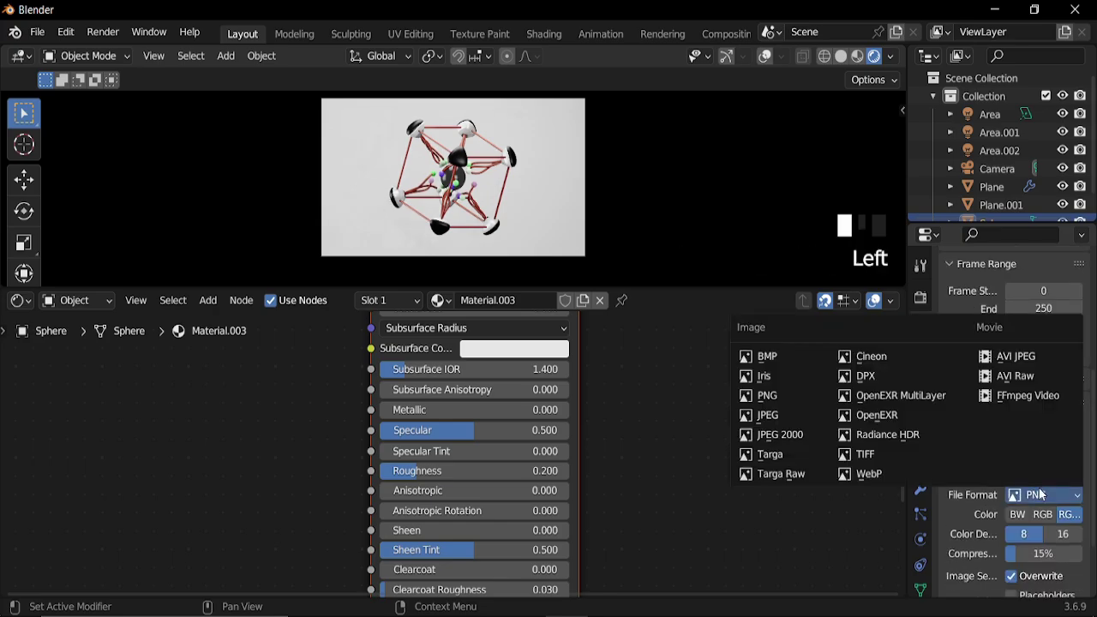
{"action": "left_click", "coordinate": [1021, 397]}
{"action": "left_click", "coordinate": [968, 537]}
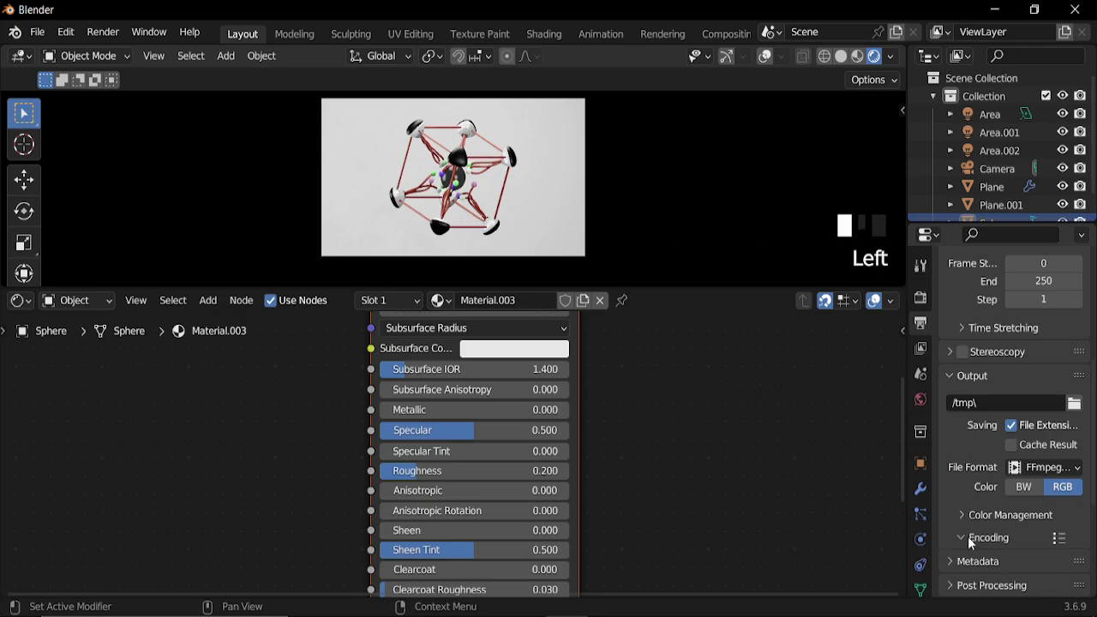
{"action": "left_click", "coordinate": [1042, 565]}
{"action": "left_click", "coordinate": [1014, 506]}
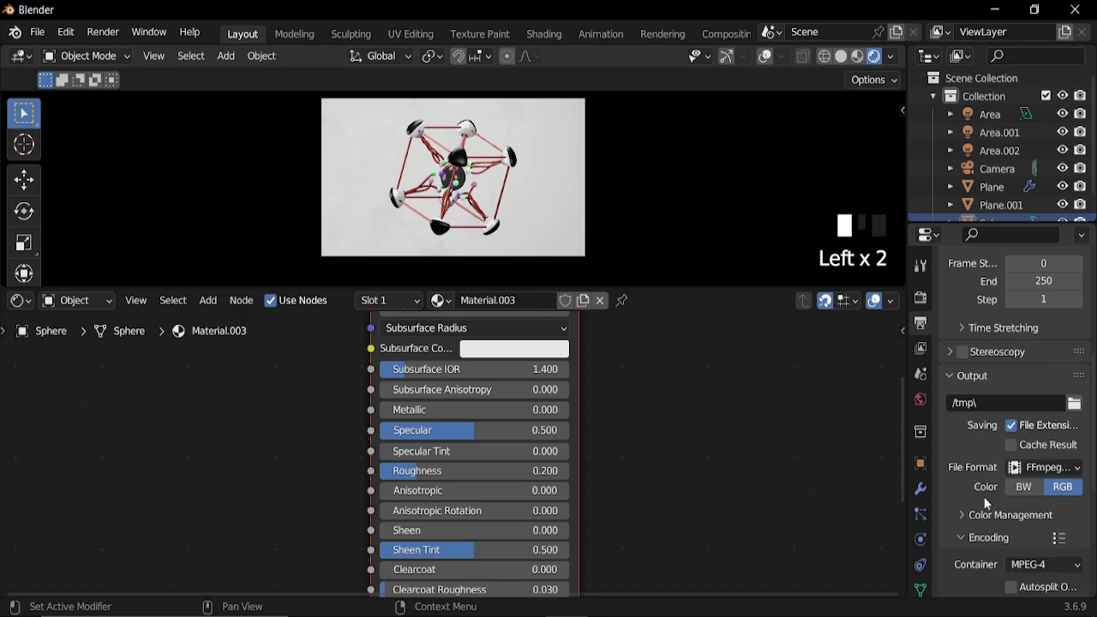
{"action": "scroll", "coordinate": [1003, 514], "scroll_direction": "down", "scroll_amount": 5}
{"action": "left_click", "coordinate": [1033, 521]}
{"action": "left_click", "coordinate": [991, 439]}
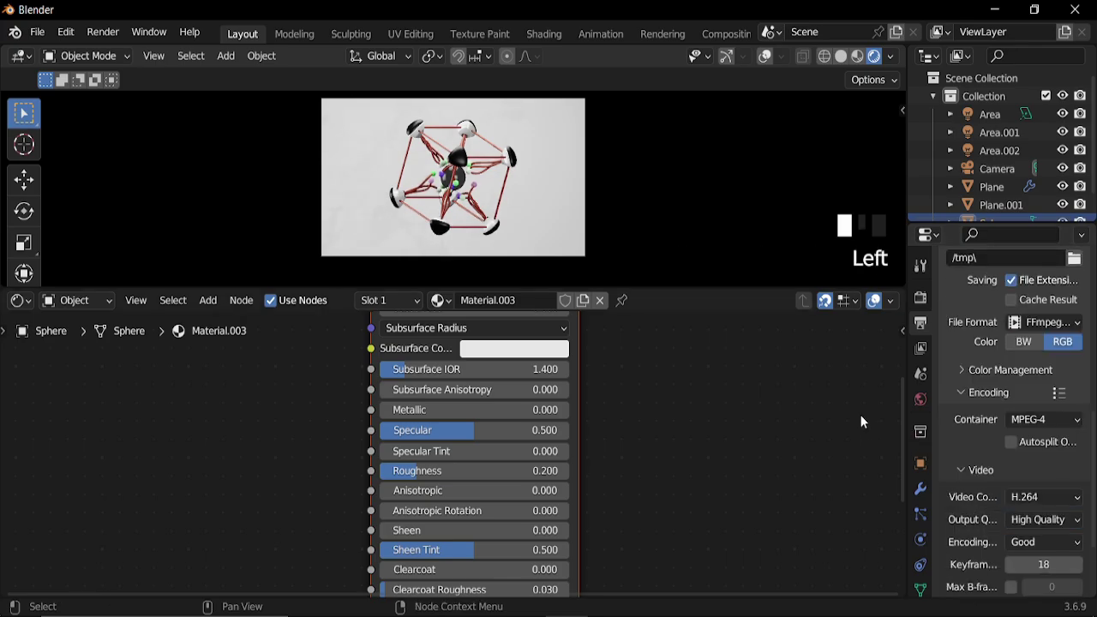
Review the output frame settings and the Eevee render settings, from sampling through the remaining sections
{"action": "scroll", "coordinate": [1077, 412], "scroll_direction": "up", "scroll_amount": 6}
{"action": "scroll", "coordinate": [1023, 418], "scroll_direction": "up", "scroll_amount": 4}
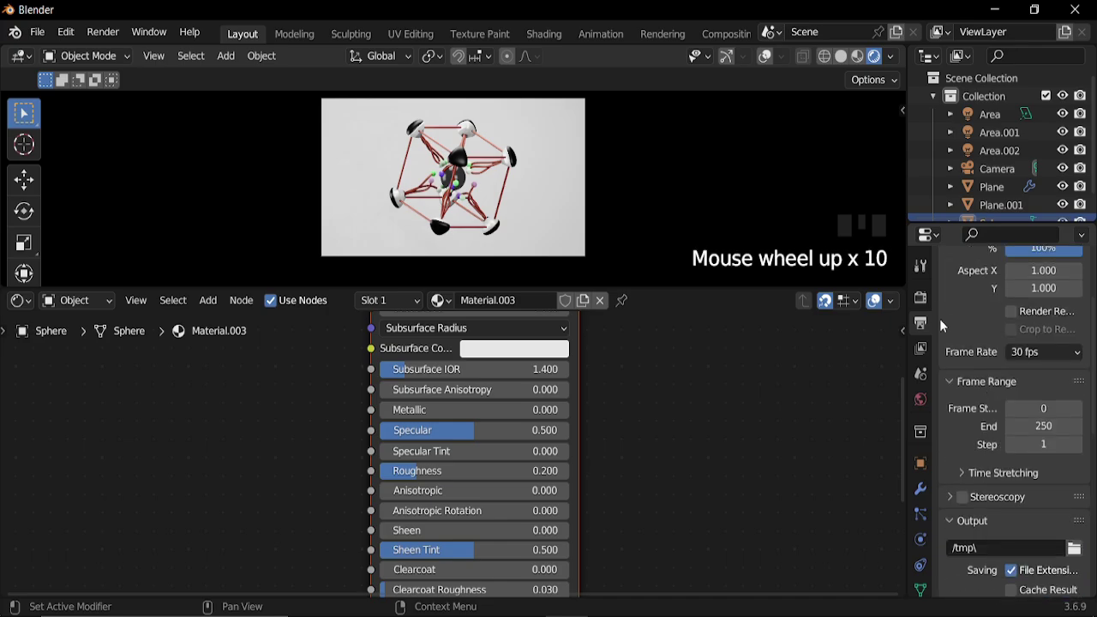
{"action": "left_click", "coordinate": [921, 297]}
{"action": "scroll", "coordinate": [991, 333], "scroll_direction": "up", "scroll_amount": 5}
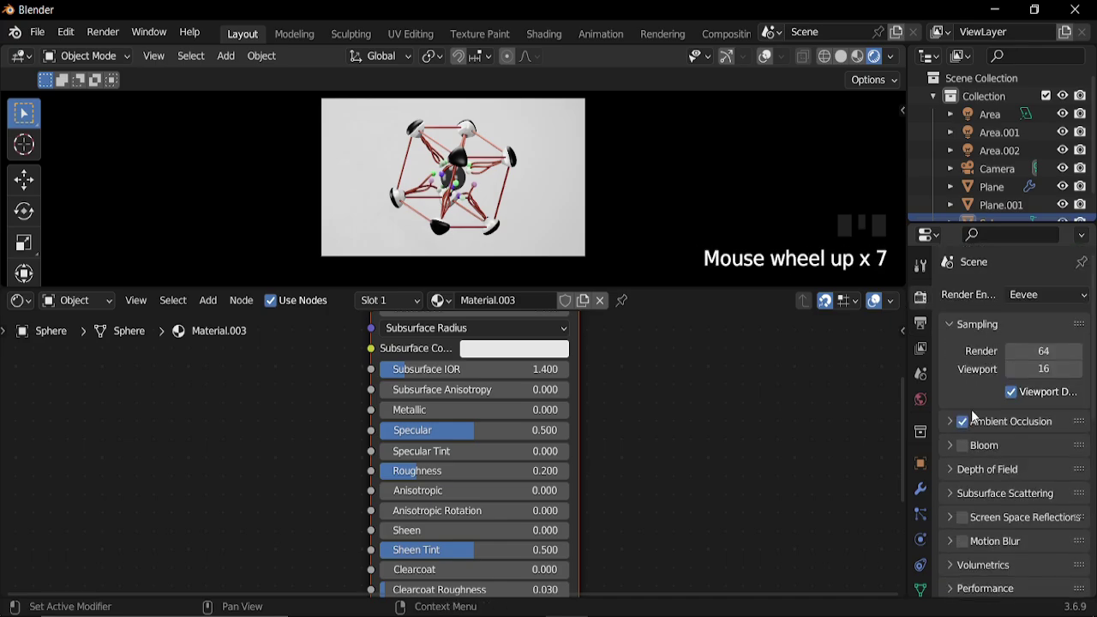
{"action": "scroll", "coordinate": [977, 429], "scroll_direction": "down", "scroll_amount": 14}
{"action": "scroll", "coordinate": [969, 384], "scroll_direction": "up", "scroll_amount": 15}
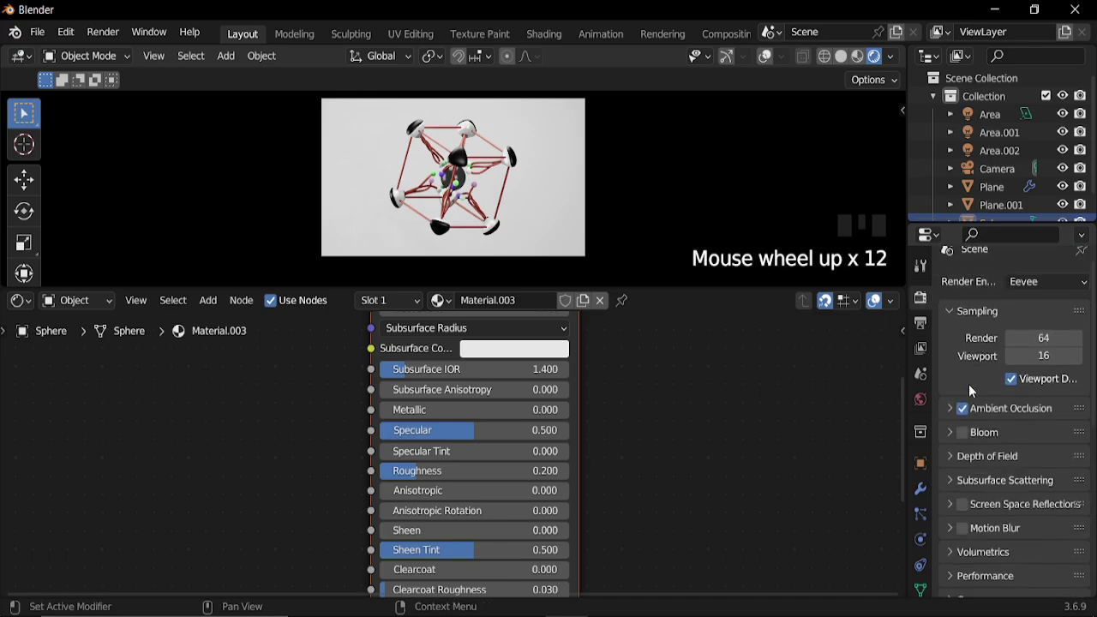
{"action": "scroll", "coordinate": [444, 204], "scroll_direction": "up", "scroll_amount": 4}
{"action": "scroll", "coordinate": [444, 203], "scroll_direction": "down", "scroll_amount": 2}
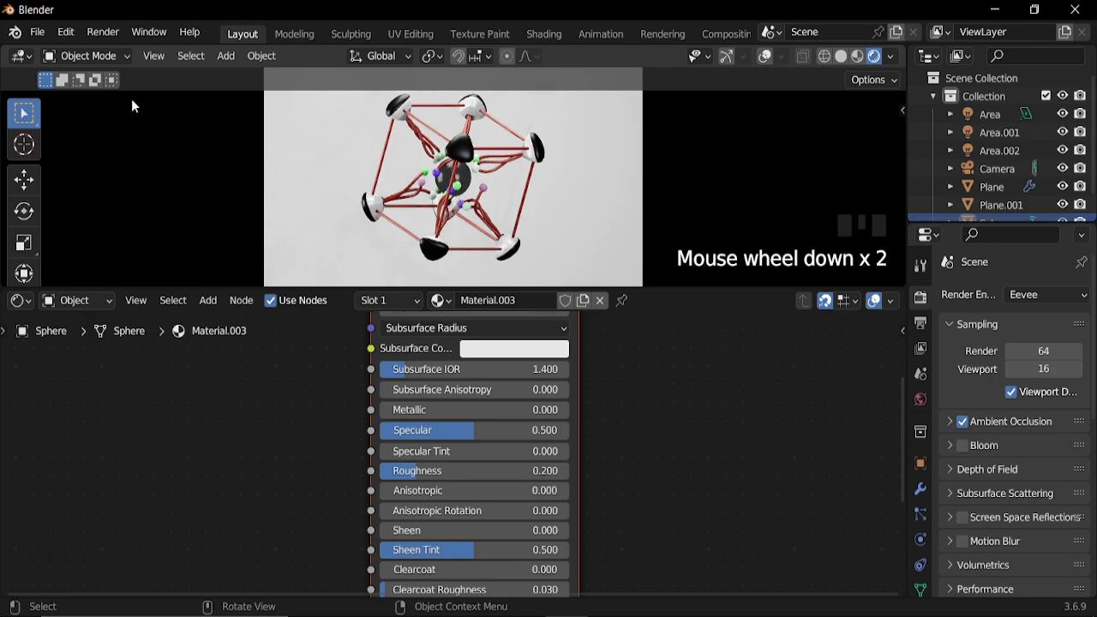
Enable Lock Interface for rendering
{"action": "left_click", "coordinate": [103, 32]}
{"action": "left_click", "coordinate": [100, 167]}
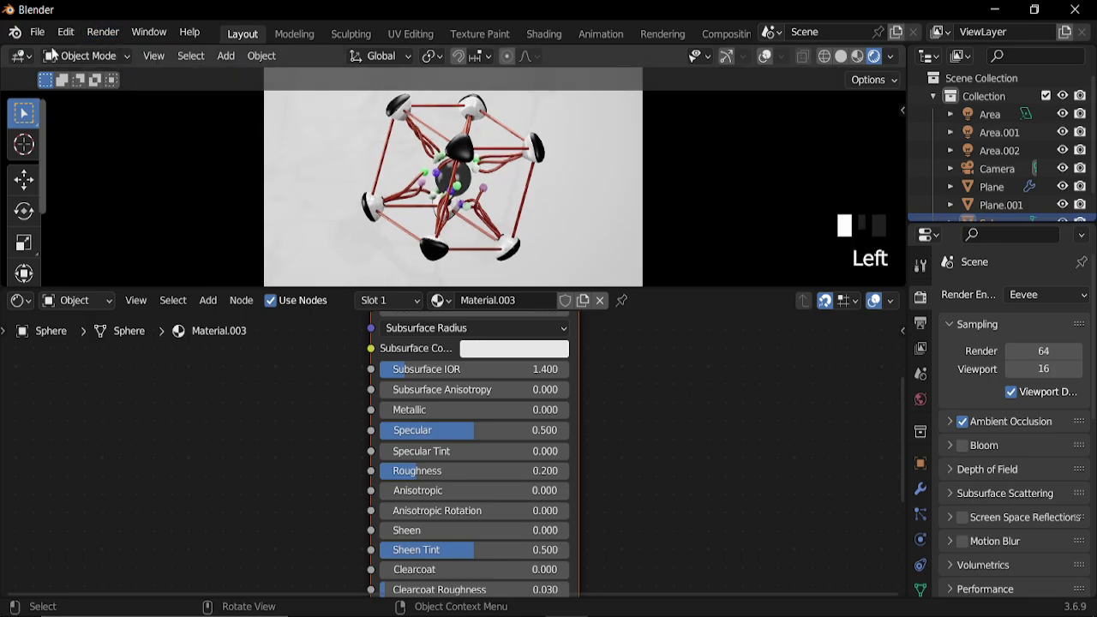
{"action": "left_click", "coordinate": [103, 32]}
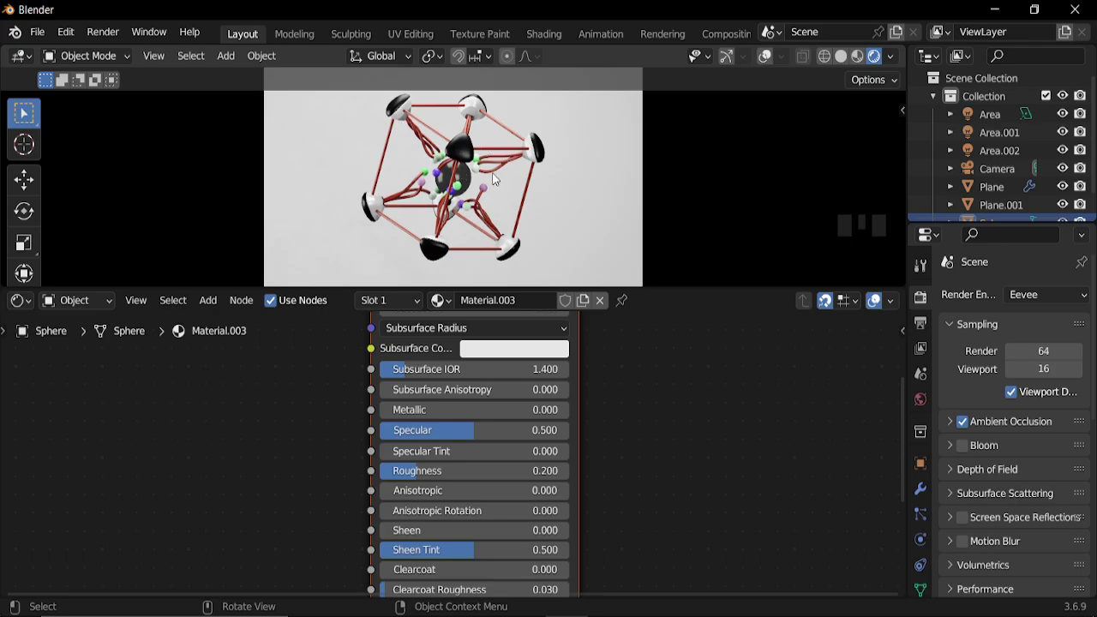
Switch the render engine to Cycles, with viewport Max Samples at 128 and viewport Denoise enabled
{"action": "left_click", "coordinate": [1024, 296]}
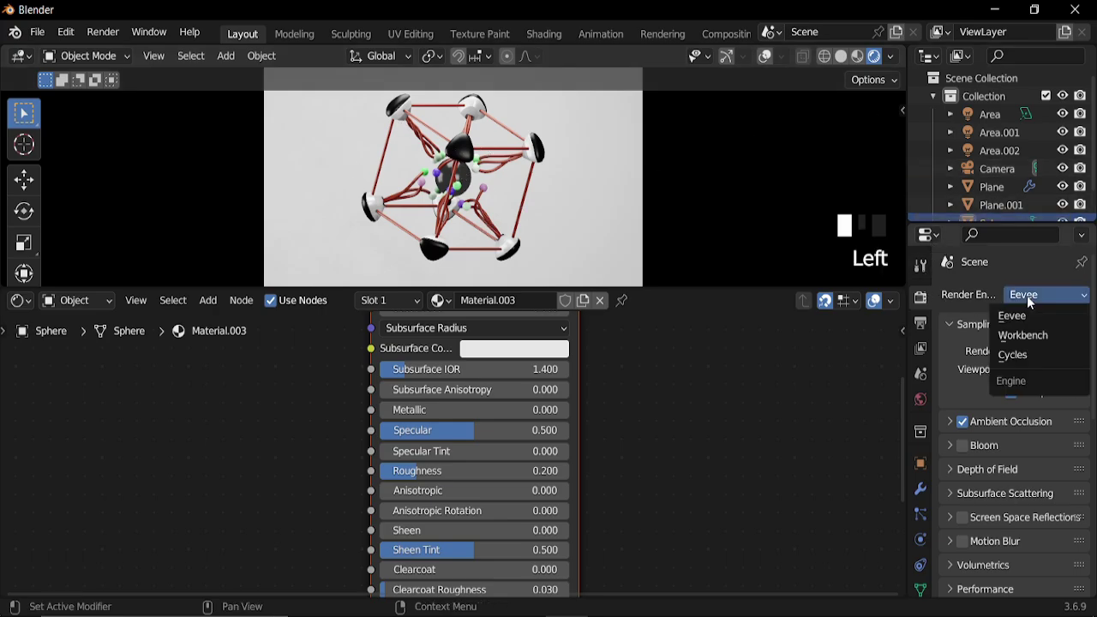
{"action": "left_click", "coordinate": [1001, 355]}
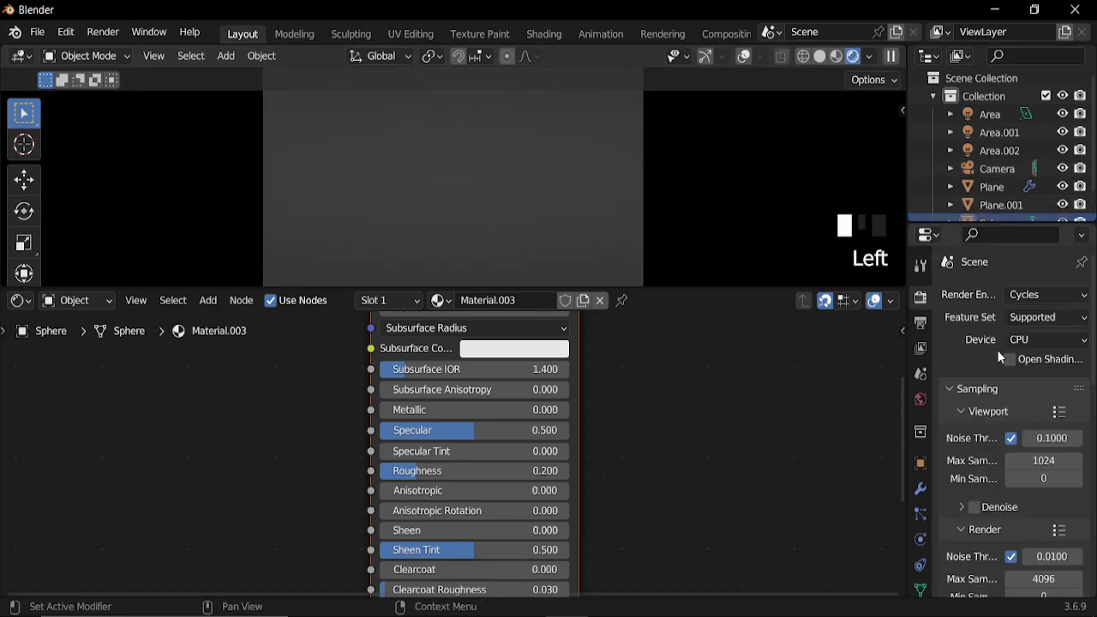
{"action": "left_click", "coordinate": [1046, 460]}
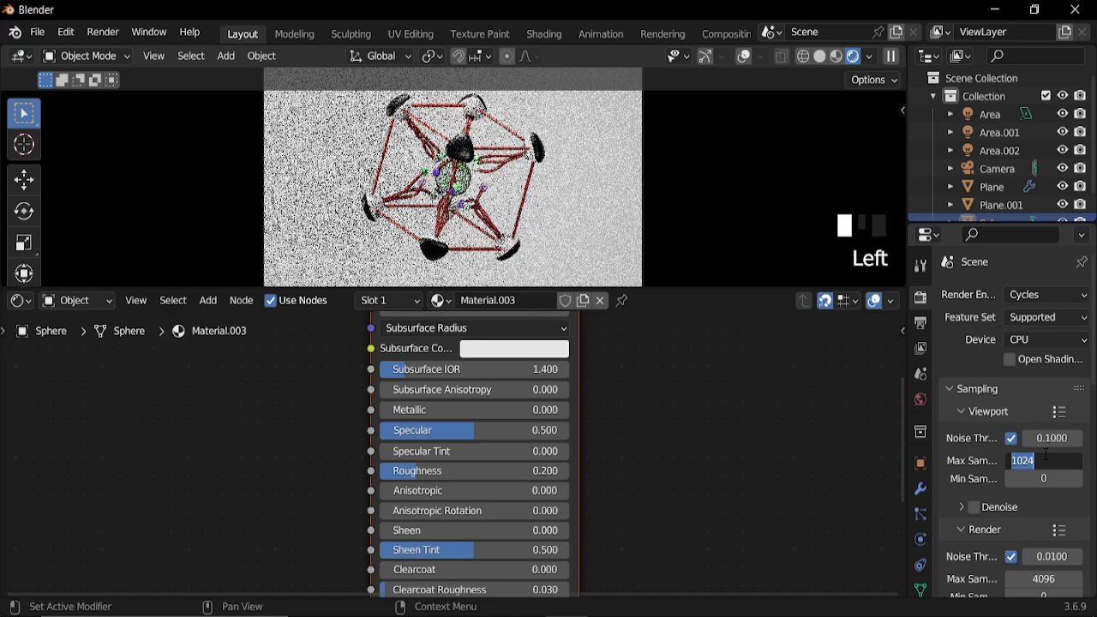
{"action": "type", "text": "128"}
{"action": "key", "text": "Return"}
{"action": "scroll", "coordinate": [979, 485], "scroll_direction": "down", "scroll_amount": 1}
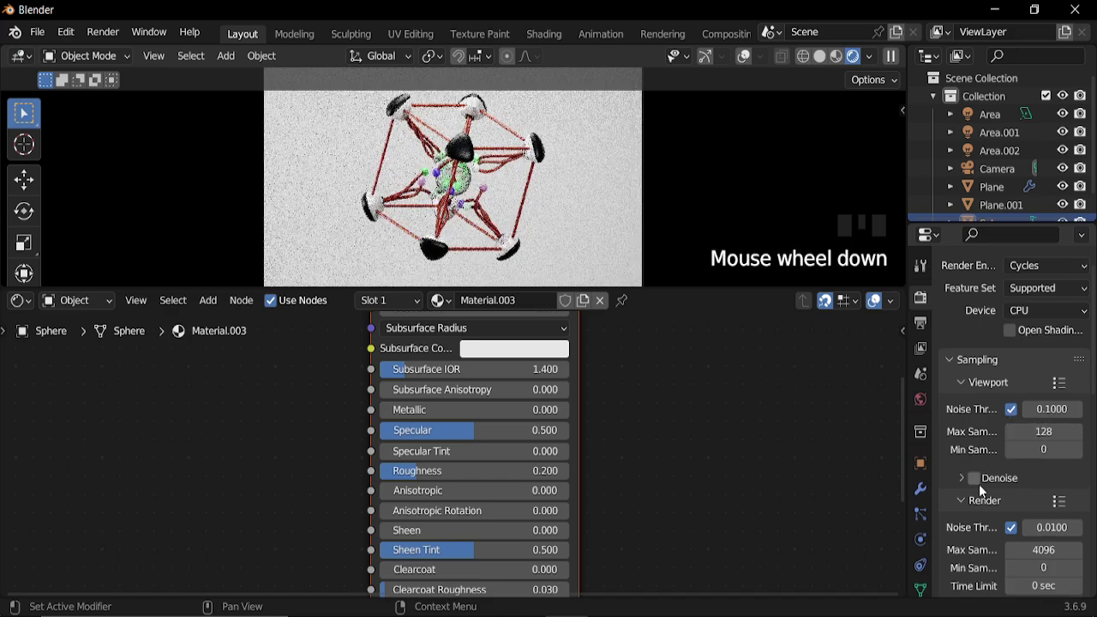
{"action": "left_click", "coordinate": [975, 480]}
Set the Max Samples for the final Cycles render to 96
{"action": "scroll", "coordinate": [995, 498], "scroll_direction": "down", "scroll_amount": 2}
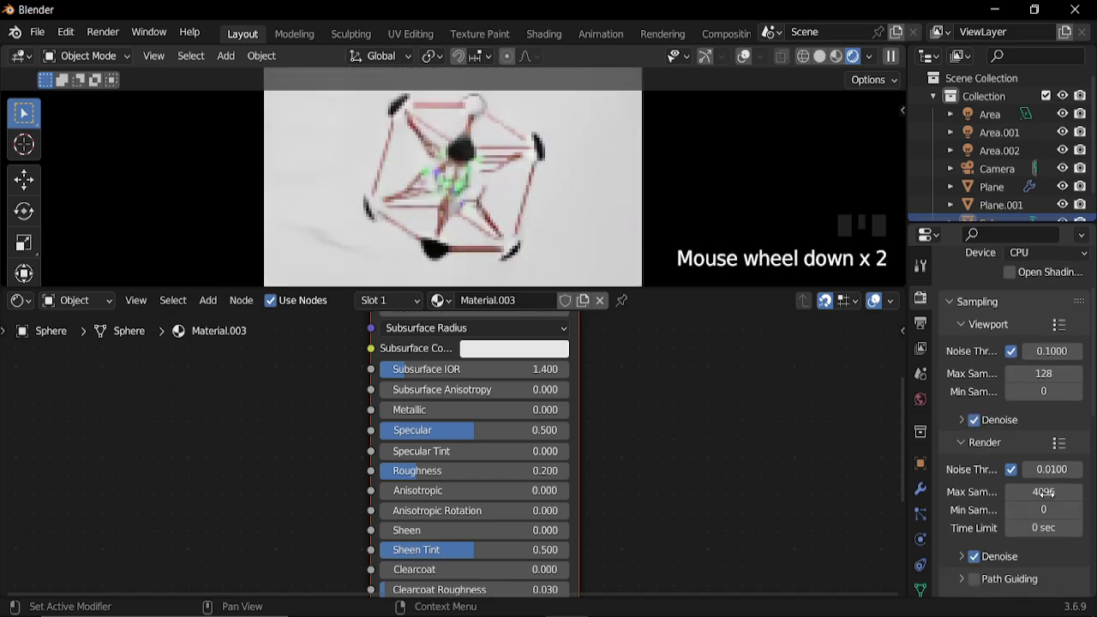
{"action": "left_click", "coordinate": [1044, 492]}
{"action": "type", "text": "9"}
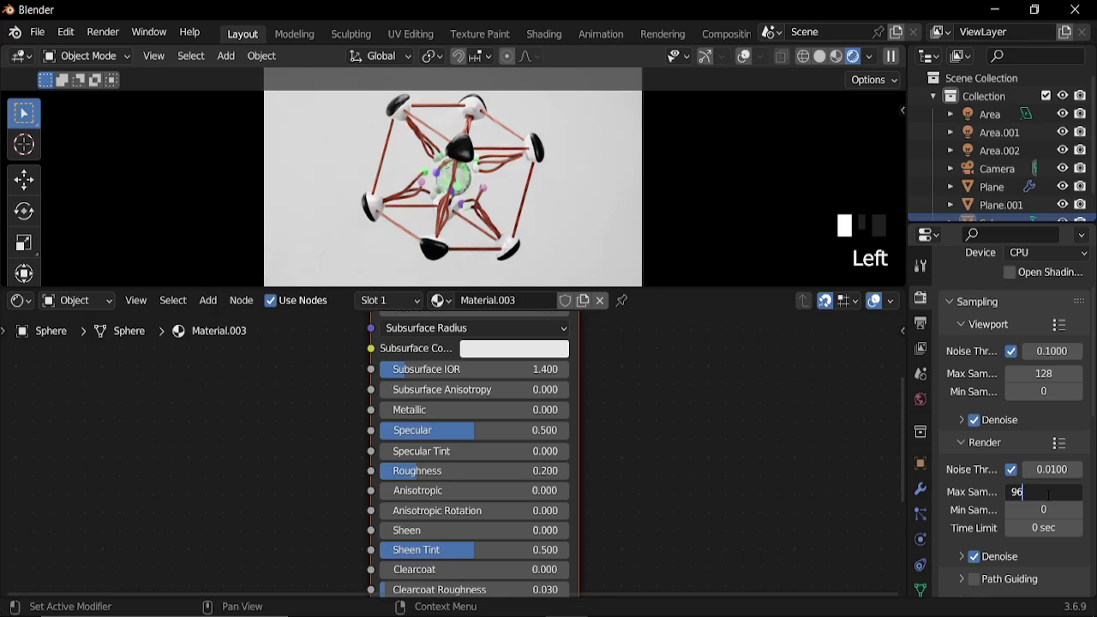
{"action": "key", "text": "Return"}
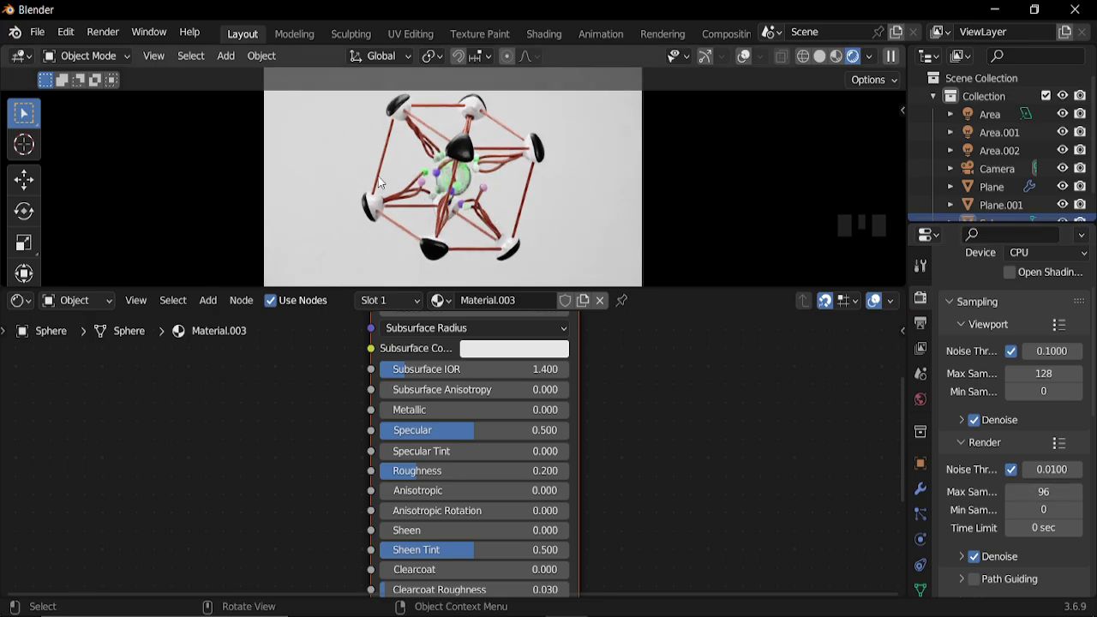
Start rendering the animation
{"action": "left_click", "coordinate": [103, 35]}
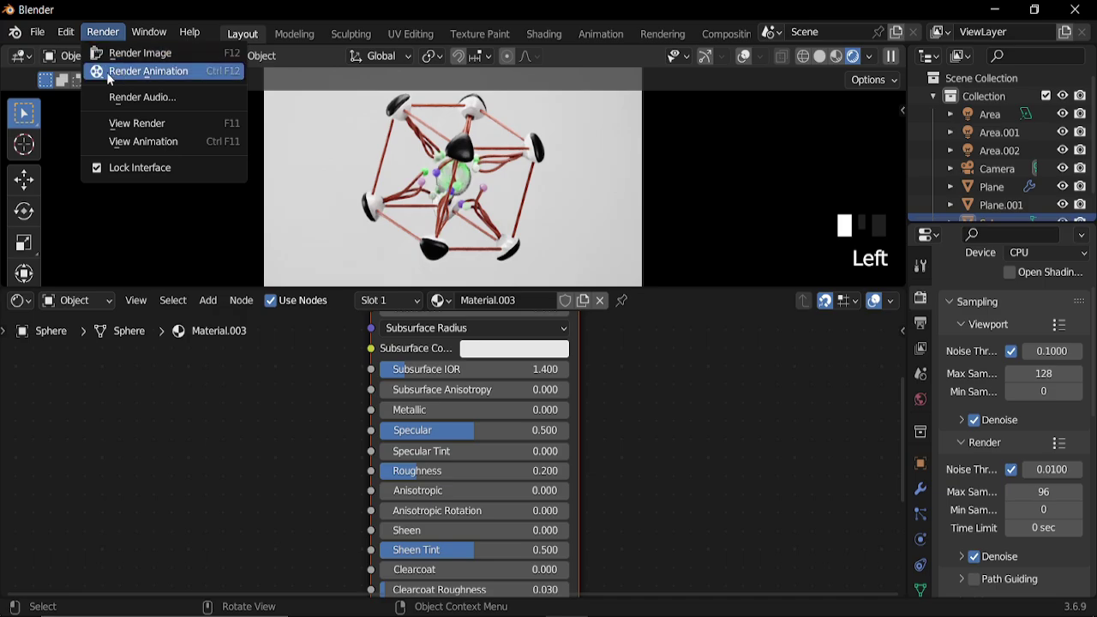